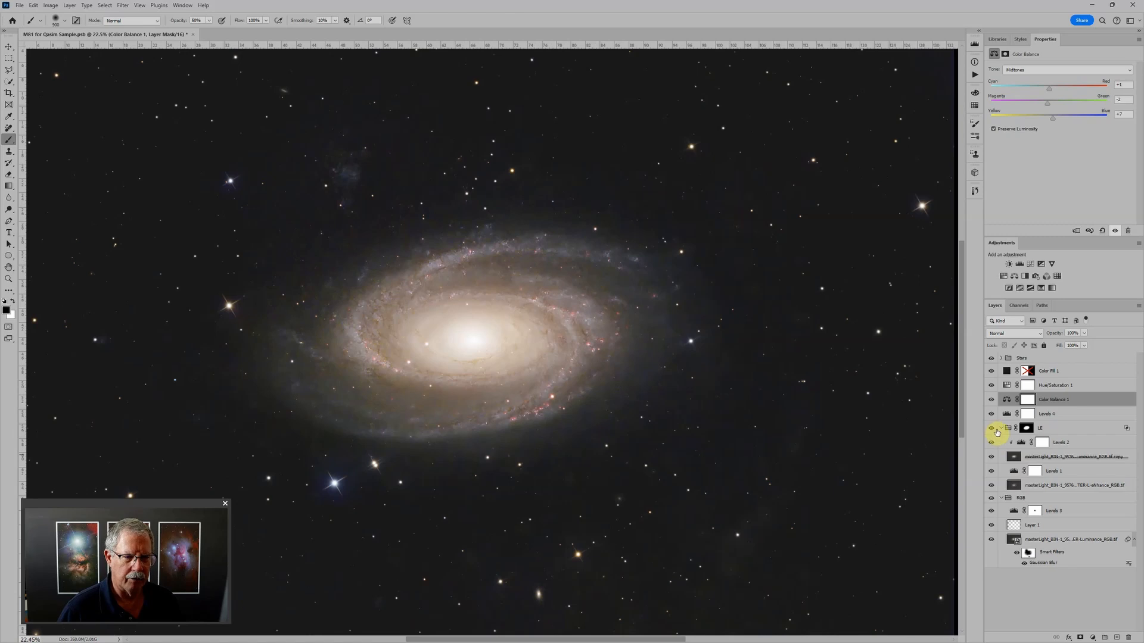
Hide and show the LE layer group to compare the galaxy with and without its contribution
{"action": "left_click", "coordinate": [991, 429]}
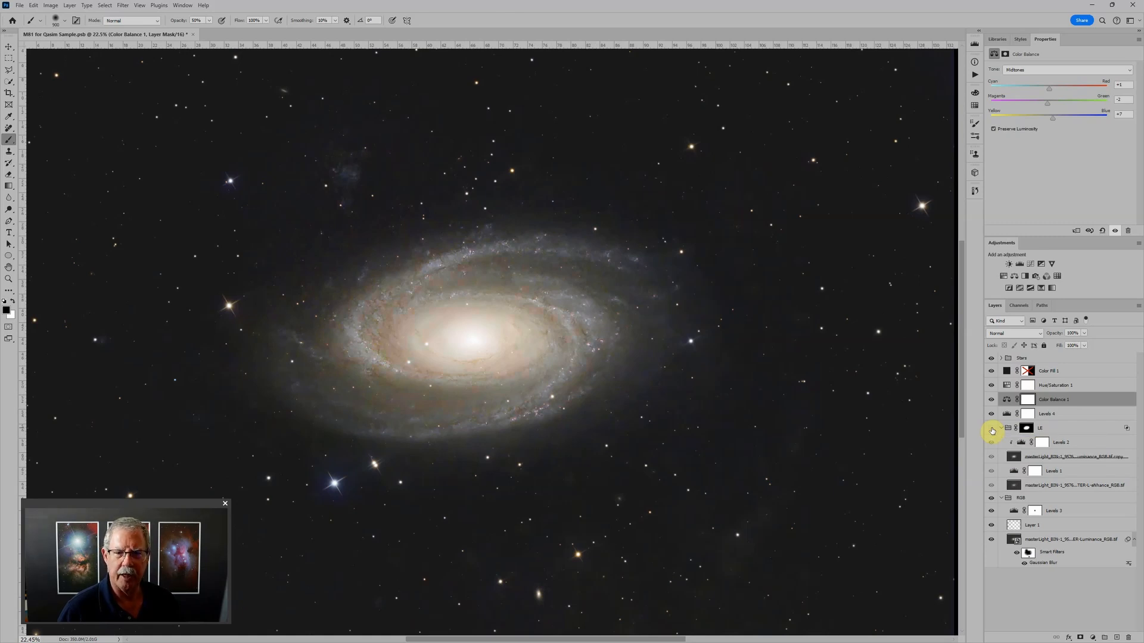
{"action": "left_click", "coordinate": [992, 430]}
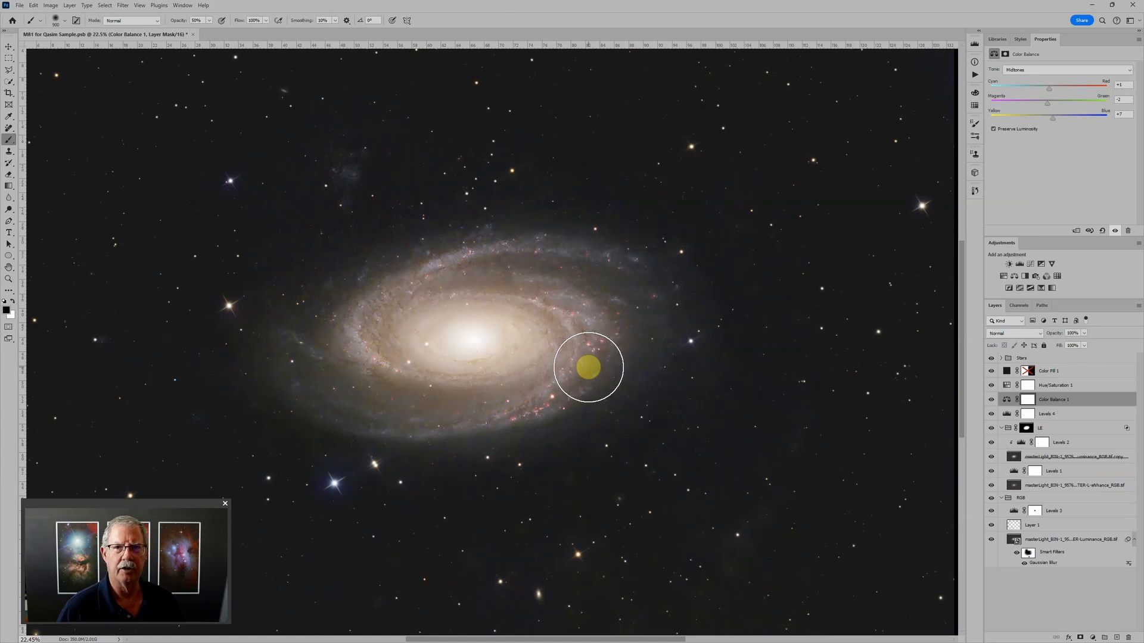
{"action": "mouse_move", "coordinate": [588, 367]}
{"action": "left_mouse_down"}
{"action": "mouse_move", "coordinate": [631, 372]}
{"action": "mouse_move", "coordinate": [630, 325]}
{"action": "mouse_move", "coordinate": [499, 395]}
{"action": "mouse_move", "coordinate": [519, 399]}
{"action": "mouse_move", "coordinate": [591, 341]}
{"action": "mouse_move", "coordinate": [369, 313]}
{"action": "mouse_move", "coordinate": [458, 407]}
{"action": "mouse_move", "coordinate": [623, 328]}
{"action": "mouse_move", "coordinate": [524, 337]}
{"action": "mouse_move", "coordinate": [514, 326]}
{"action": "mouse_move", "coordinate": [957, 312]}
{"action": "left_mouse_up"}
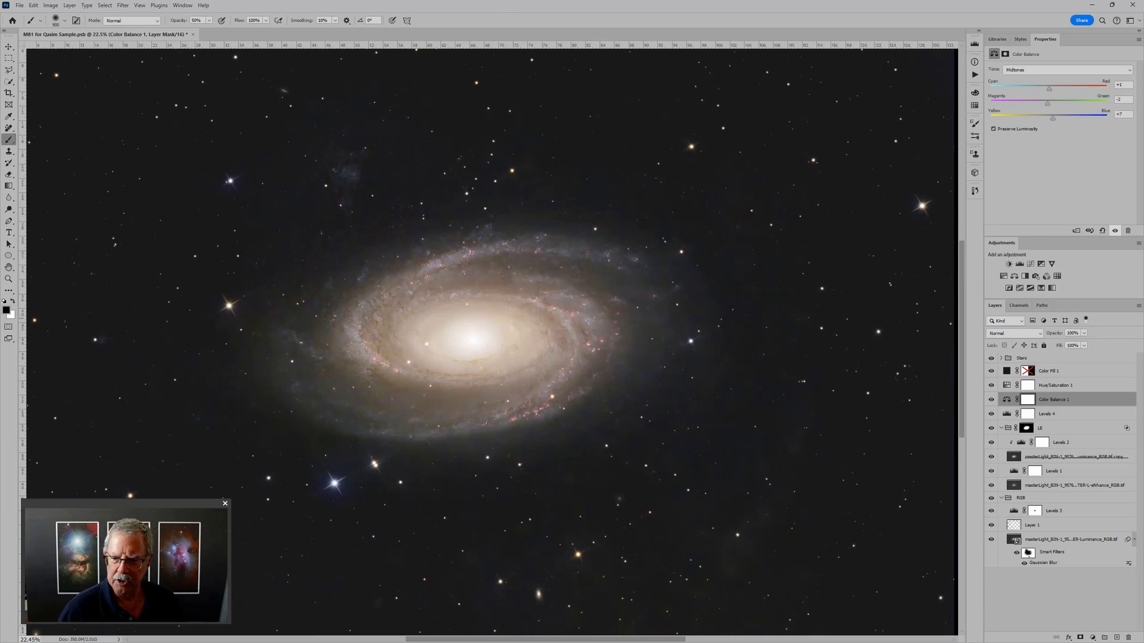
Switch to PixInsight, open the WeightedBatchPreprocessing script and move its window to the middle of the workspace
{"action": "key", "text": "alt+Tab"}
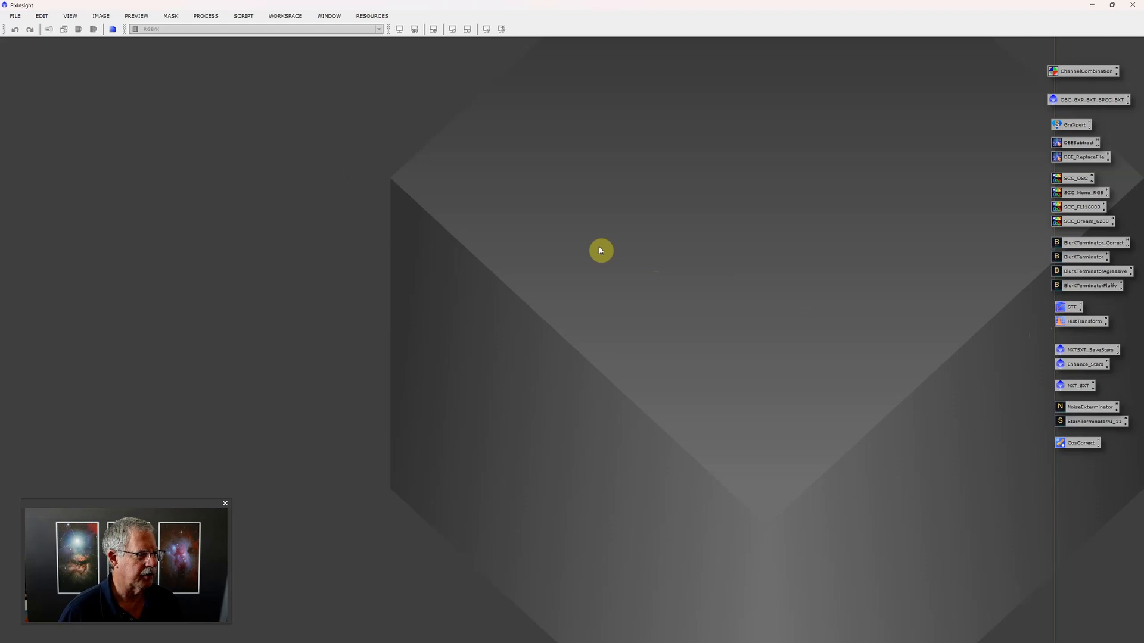
{"action": "left_click", "coordinate": [245, 16]}
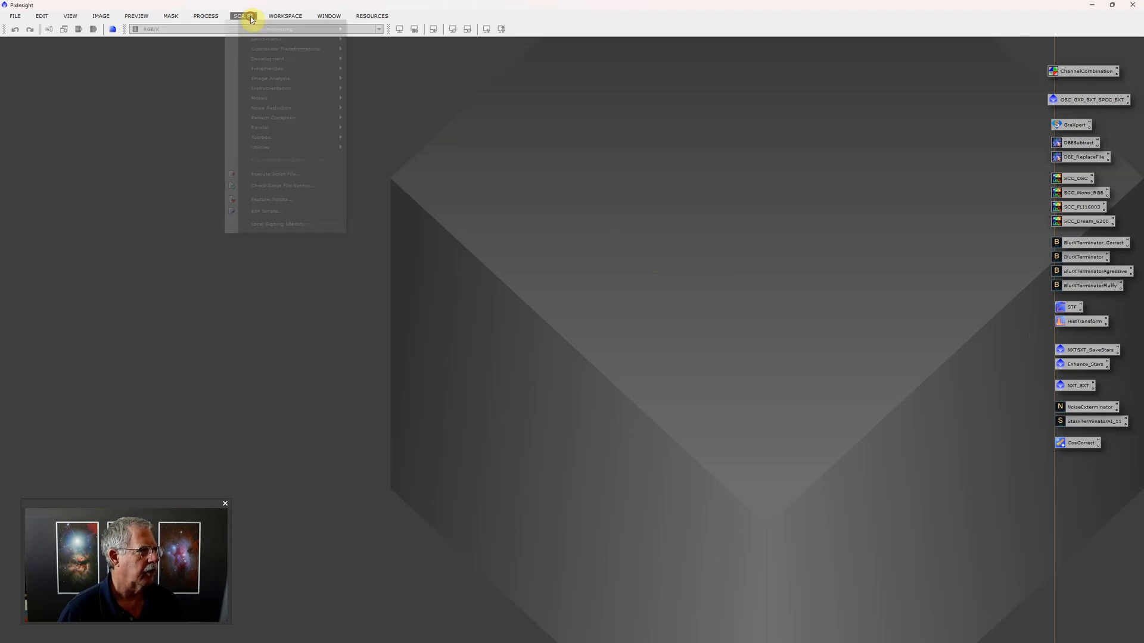
{"action": "mouse_move", "coordinate": [266, 33]}
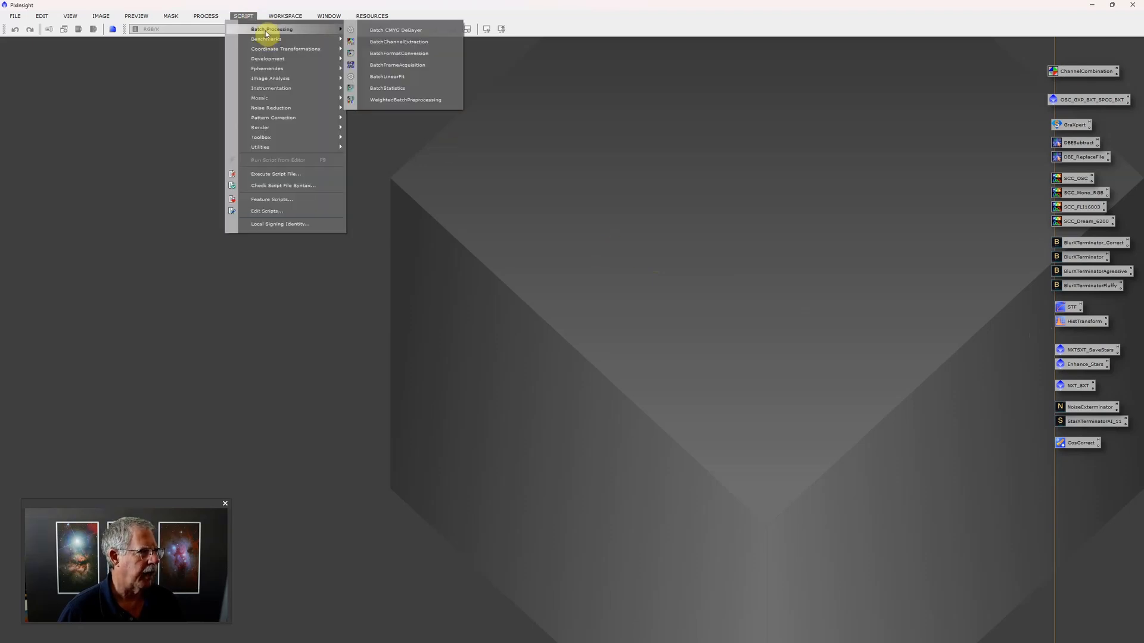
{"action": "left_click", "coordinate": [415, 101]}
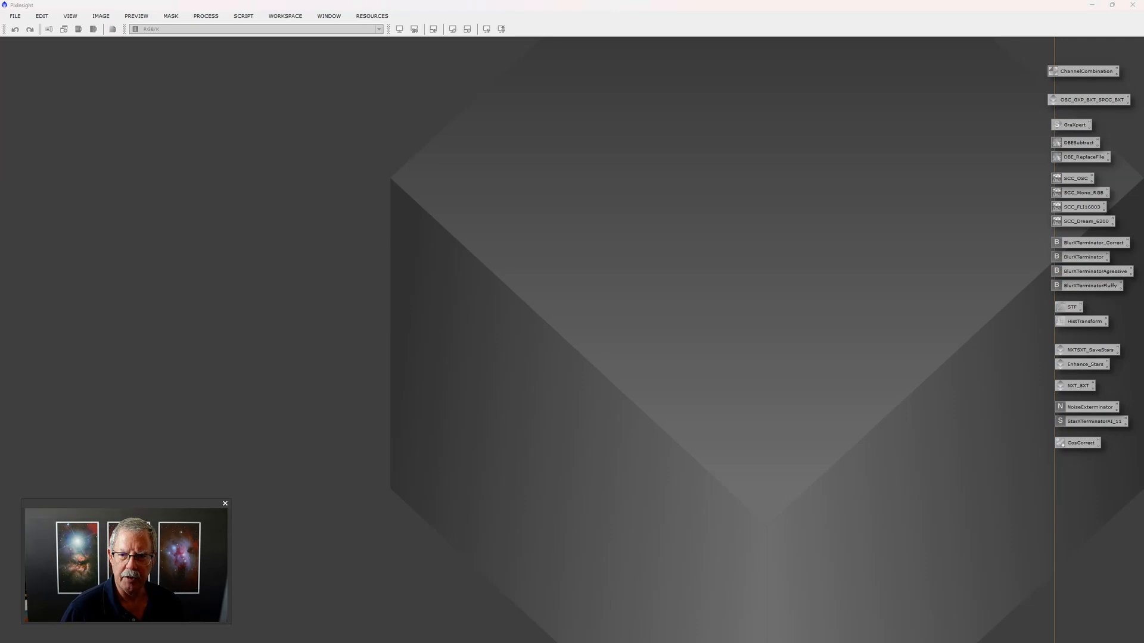
{"action": "left_click_drag", "start_coordinate": [917, 131], "coordinate": [616, 155]}
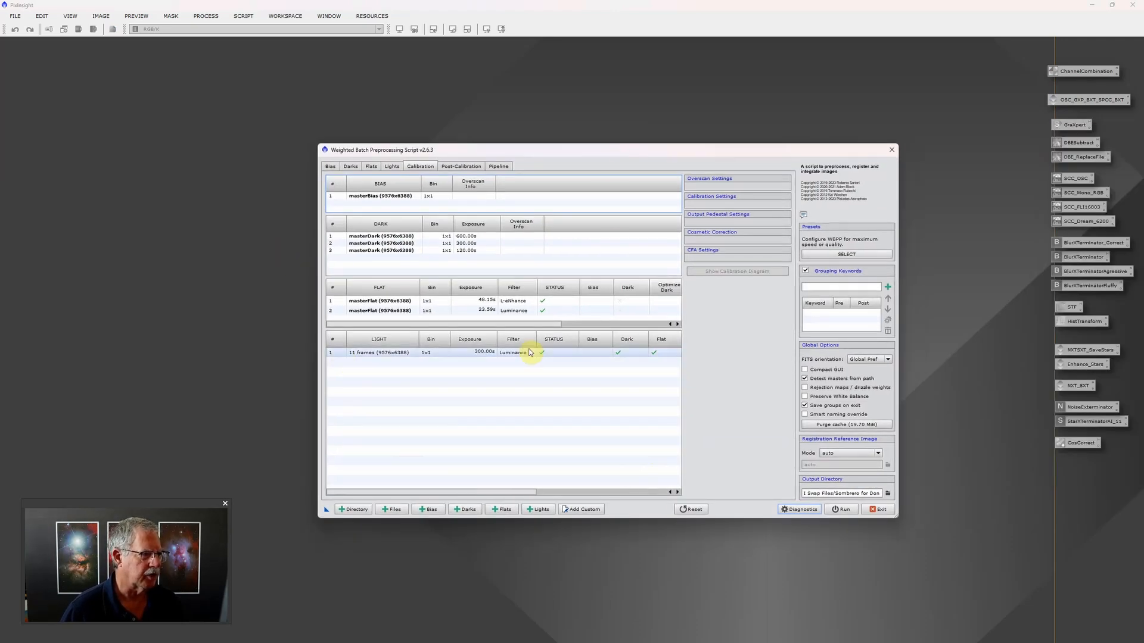
Reset the preprocessing script by clearing all file lists while leaving the parameters as they are
{"action": "left_click", "coordinate": [690, 510]}
{"action": "left_click", "coordinate": [551, 322]}
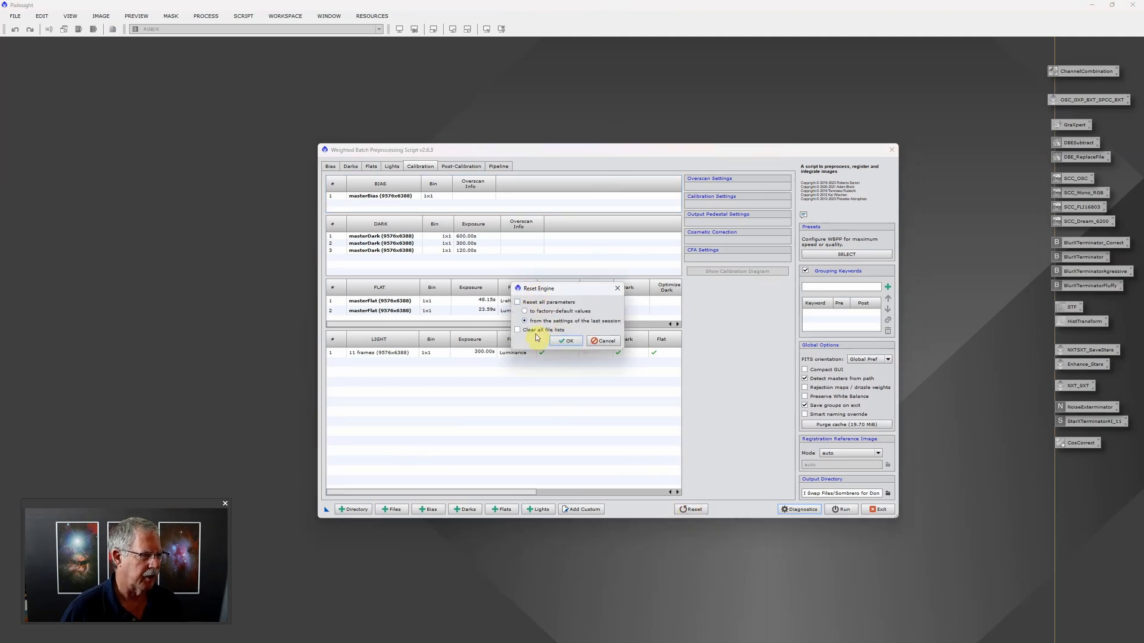
{"action": "left_click", "coordinate": [536, 331]}
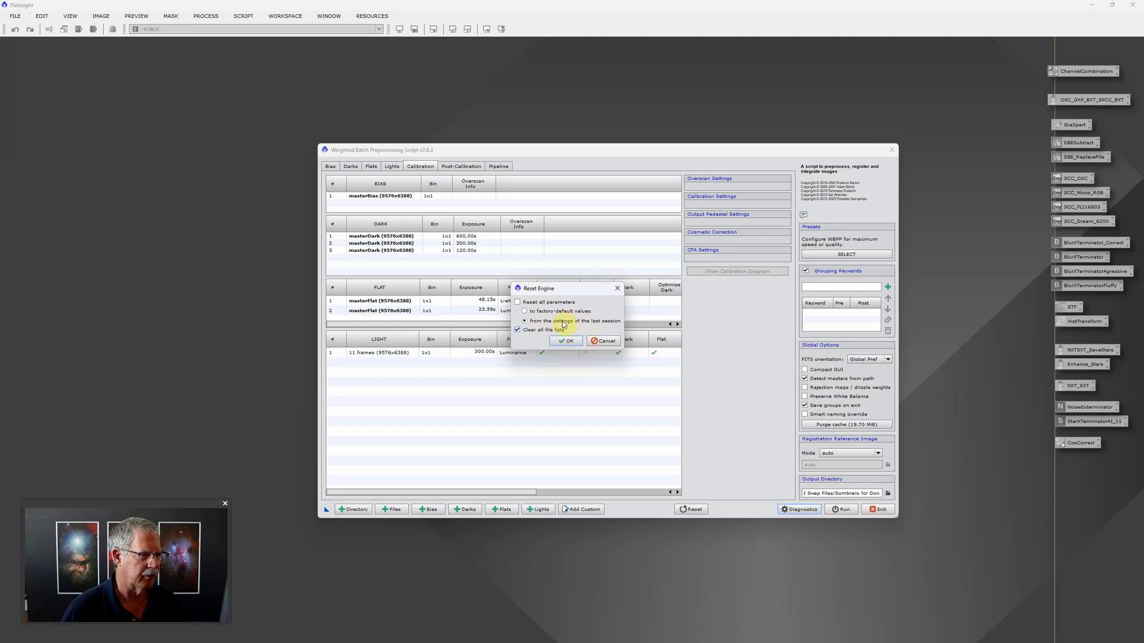
{"action": "left_click", "coordinate": [567, 341]}
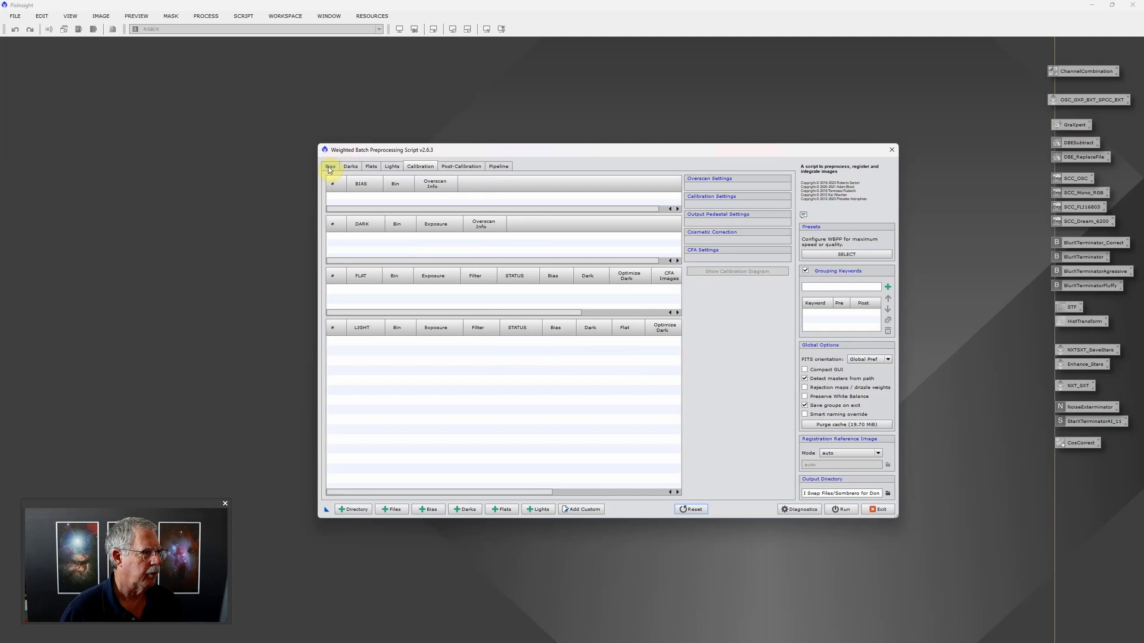
Review the script's Bias, Darks, Flats, Lights, Calibration, Post-Calibration and Pipeline pages
{"action": "left_click", "coordinate": [330, 168]}
{"action": "left_click", "coordinate": [351, 167]}
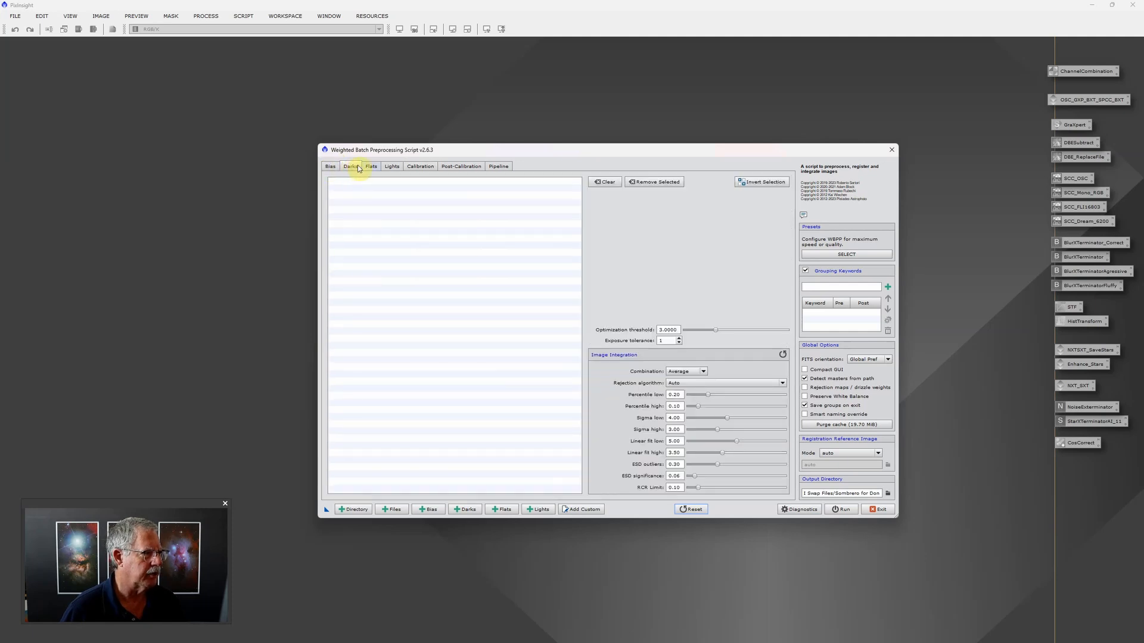
{"action": "left_click", "coordinate": [371, 167]}
{"action": "left_click", "coordinate": [391, 167]}
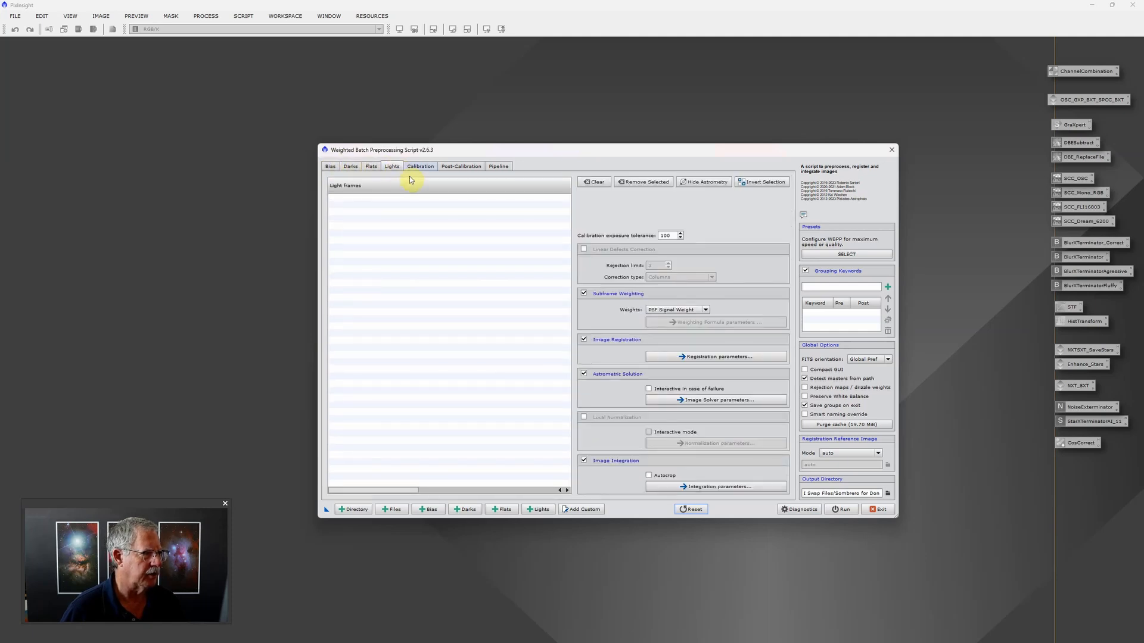
{"action": "left_click", "coordinate": [418, 167]}
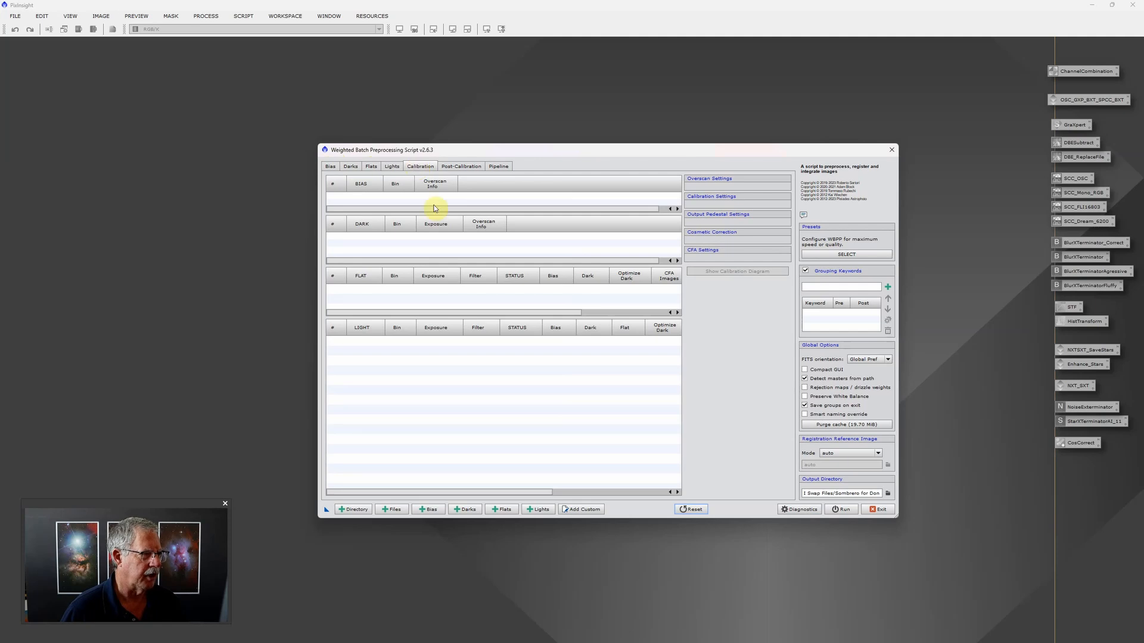
{"action": "left_click", "coordinate": [454, 166]}
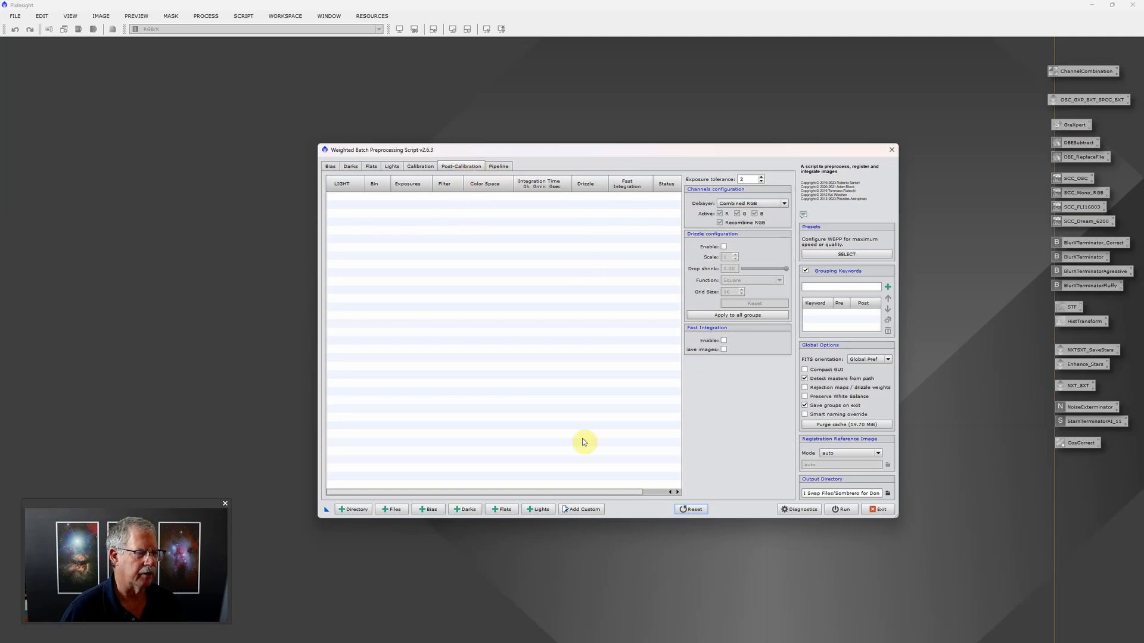
{"action": "left_click", "coordinate": [498, 166]}
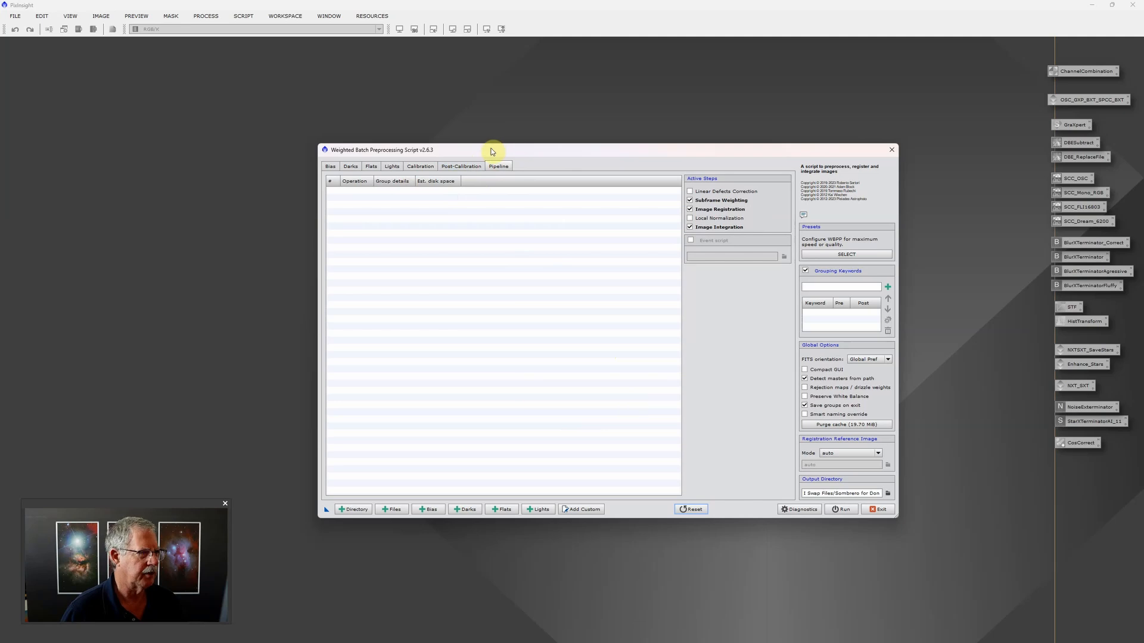
Add all M81 L-eNhance 700 s and Luminance 300 s light frames from the NUC1 Data project's 2024-03-06 folder
{"action": "left_click", "coordinate": [392, 167]}
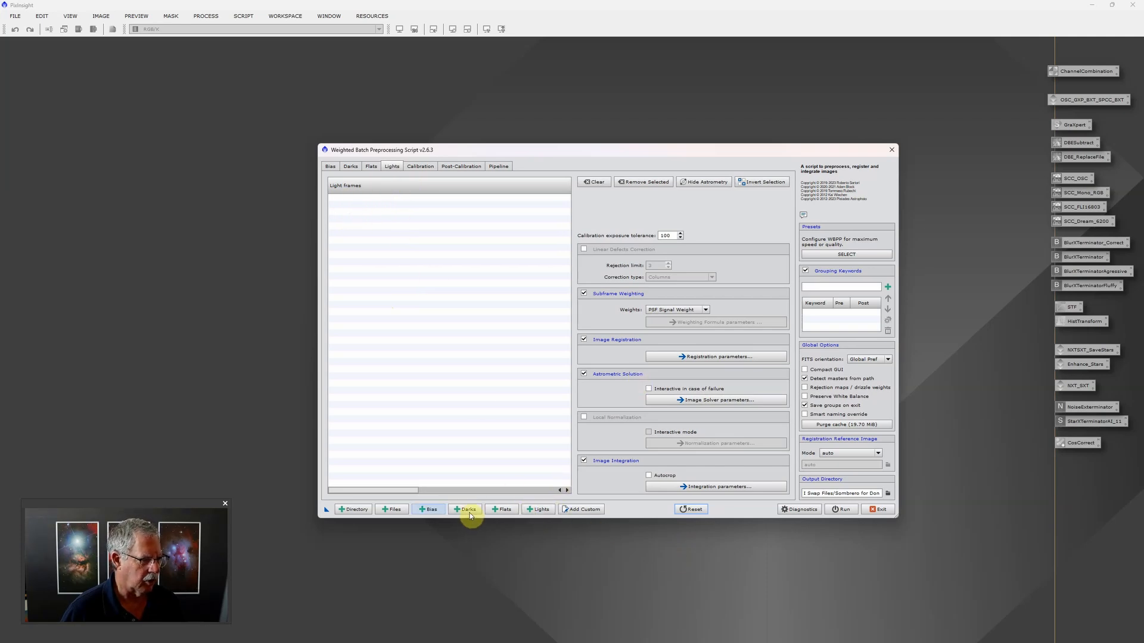
{"action": "left_click", "coordinate": [545, 510]}
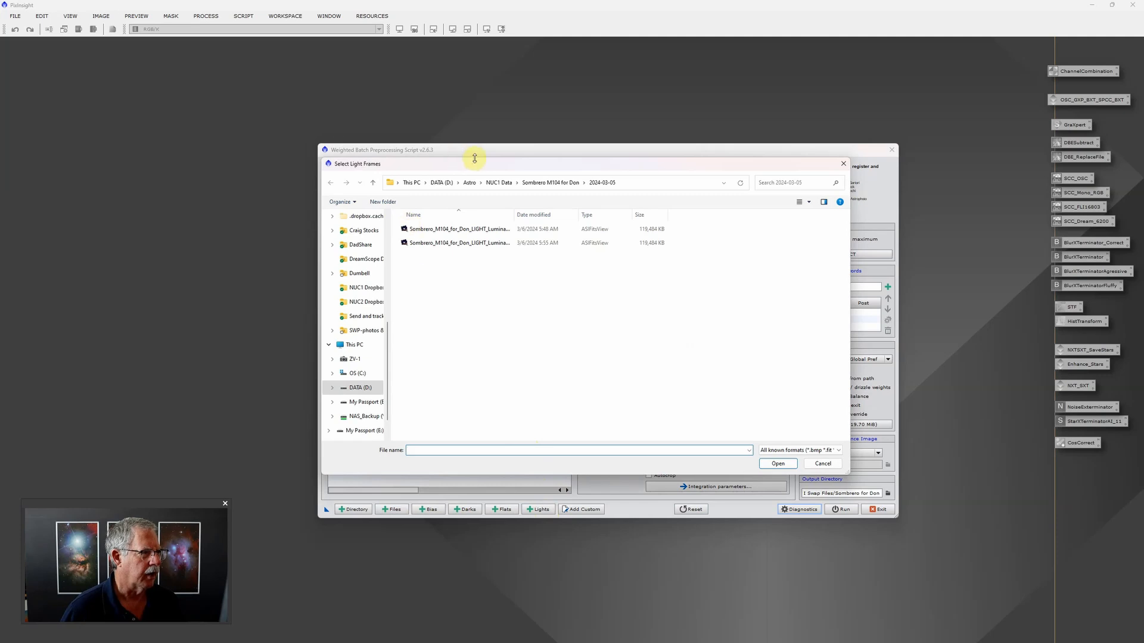
{"action": "left_click", "coordinate": [498, 182]}
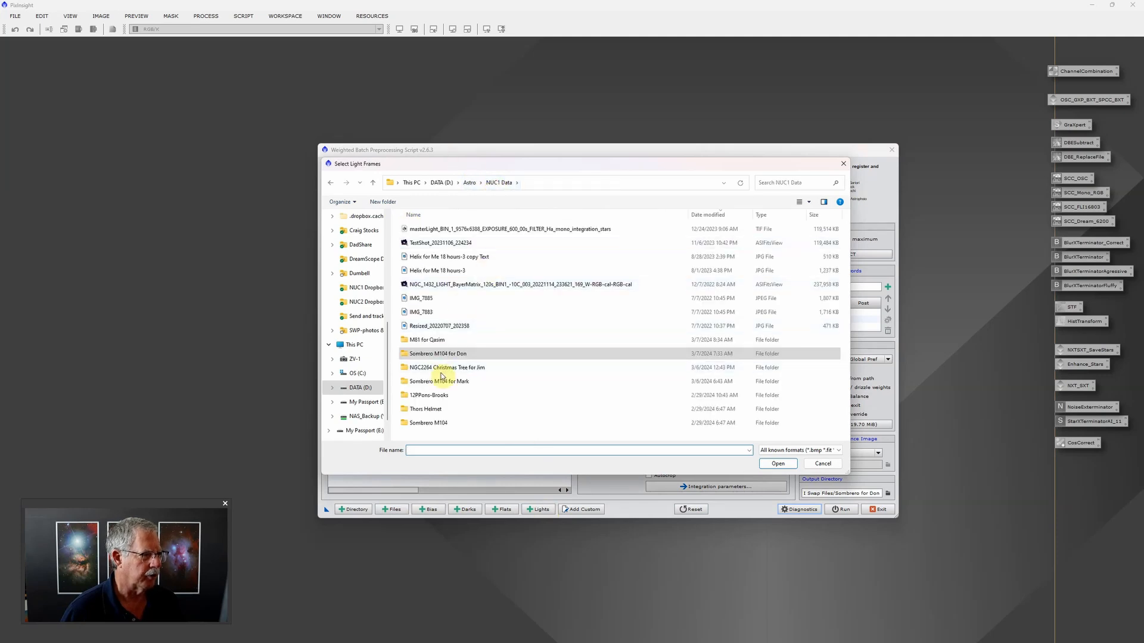
{"action": "double_click", "coordinate": [443, 340]}
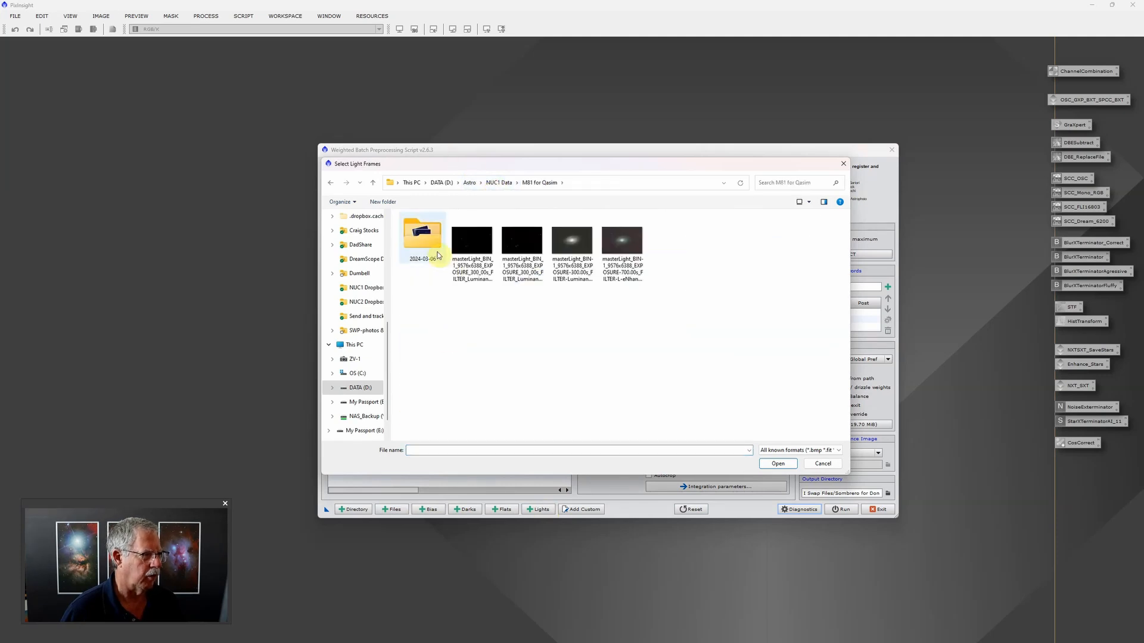
{"action": "double_click", "coordinate": [435, 243]}
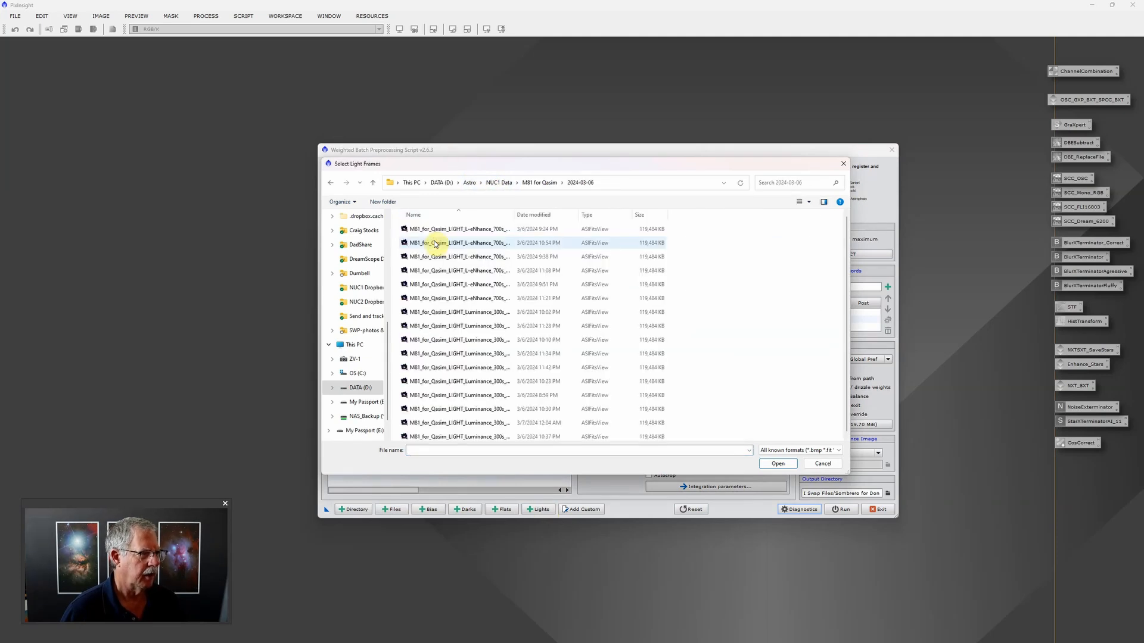
{"action": "left_click", "coordinate": [491, 232]}
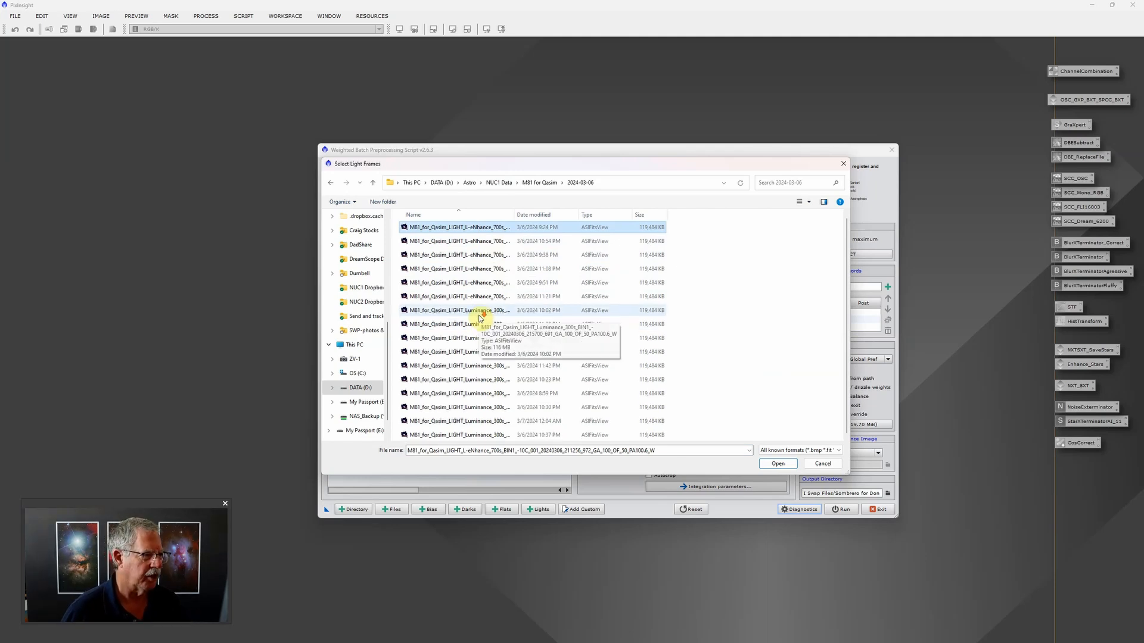
{"action": "left_click", "coordinate": [482, 435], "text": "shift"}
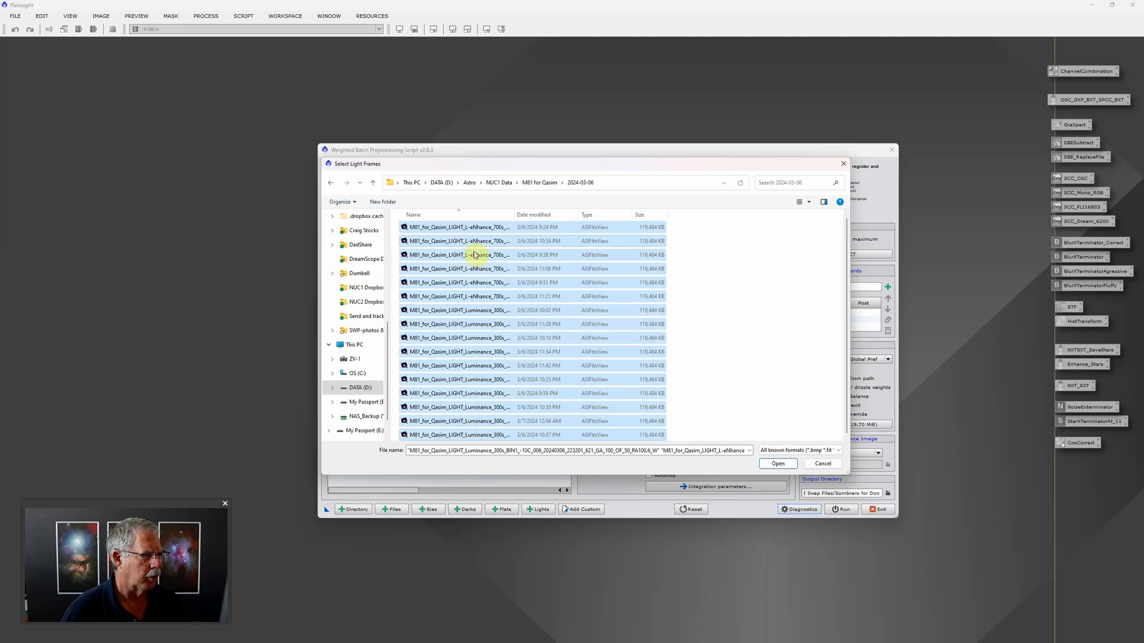
{"action": "left_click", "coordinate": [777, 464]}
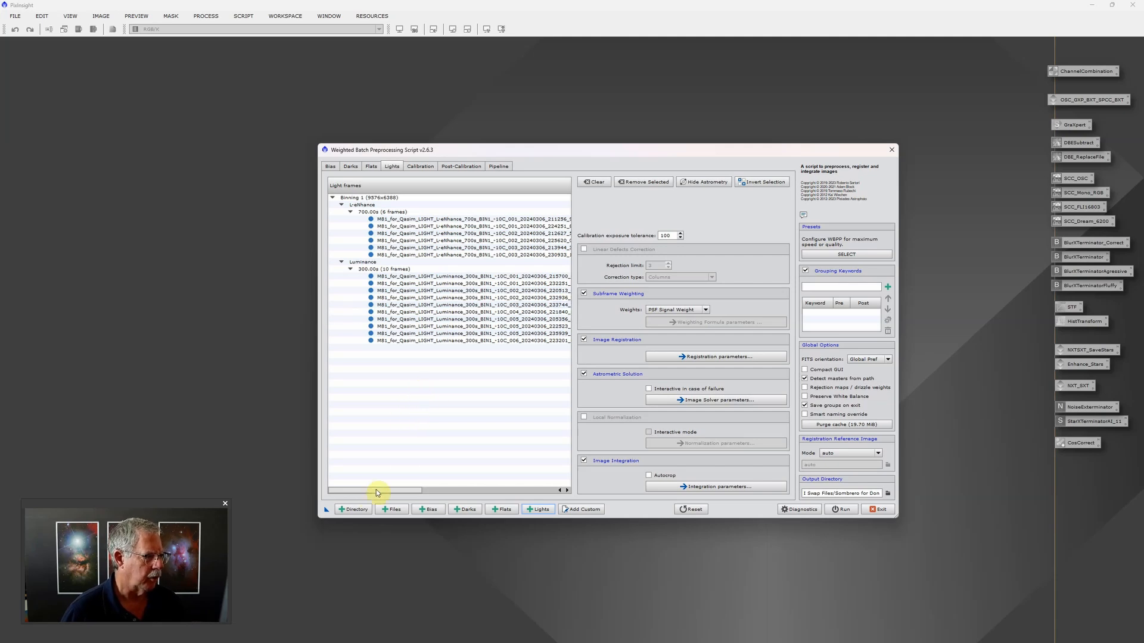
Add the master calibration files from the Astro > Calibration Masters > PlaneWave Color directory on the DATA (D:) drive
{"action": "left_click", "coordinate": [354, 510]}
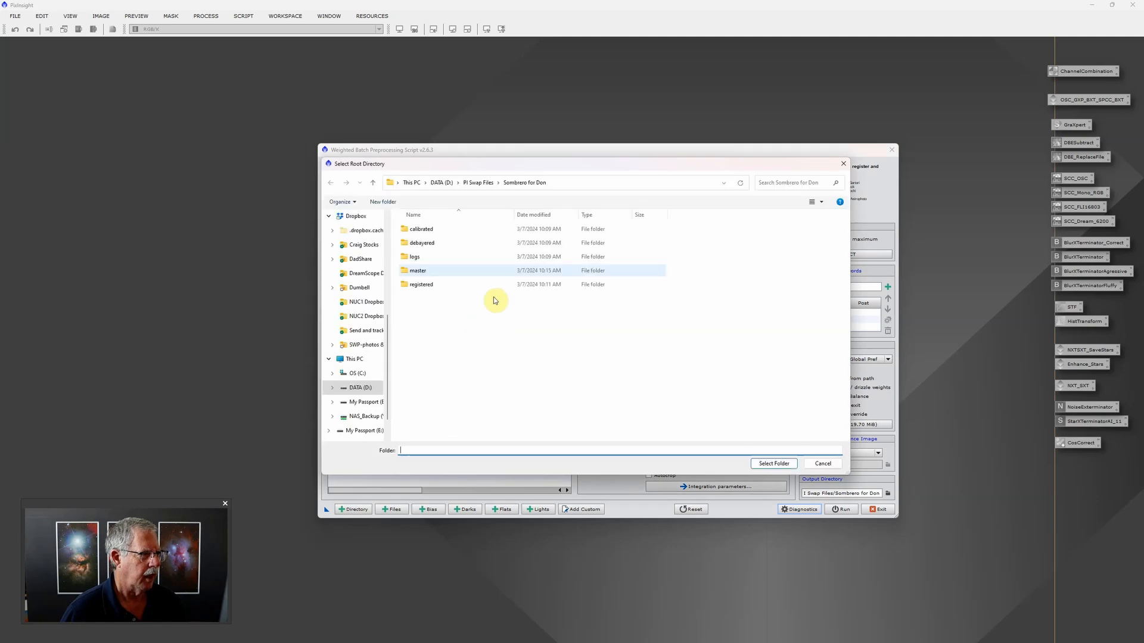
{"action": "left_click", "coordinate": [446, 185]}
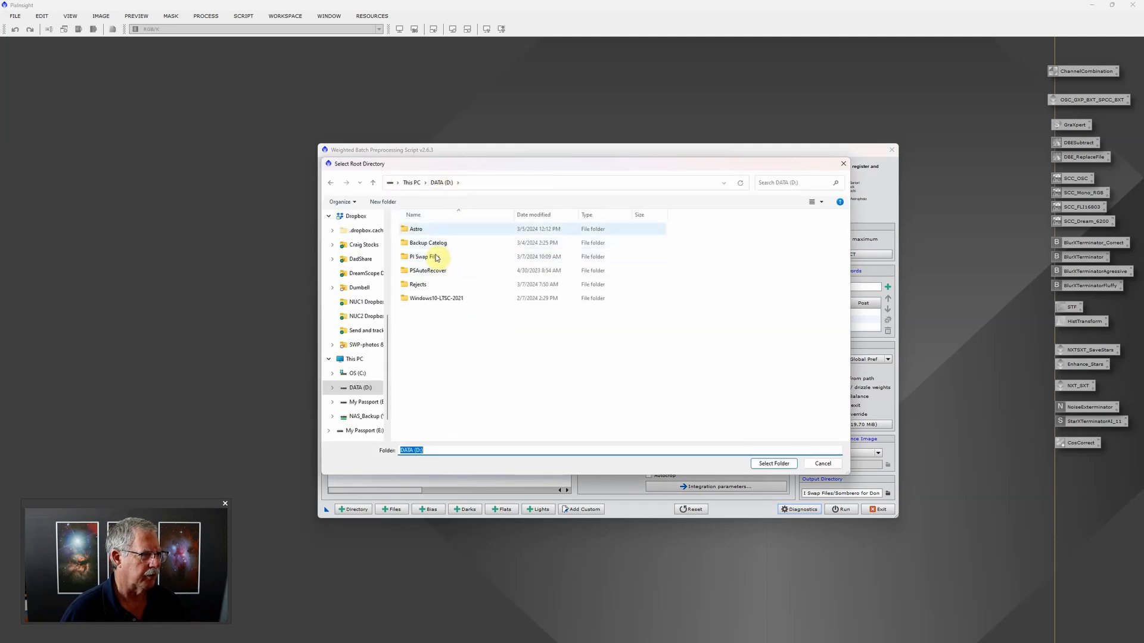
{"action": "double_click", "coordinate": [416, 228]}
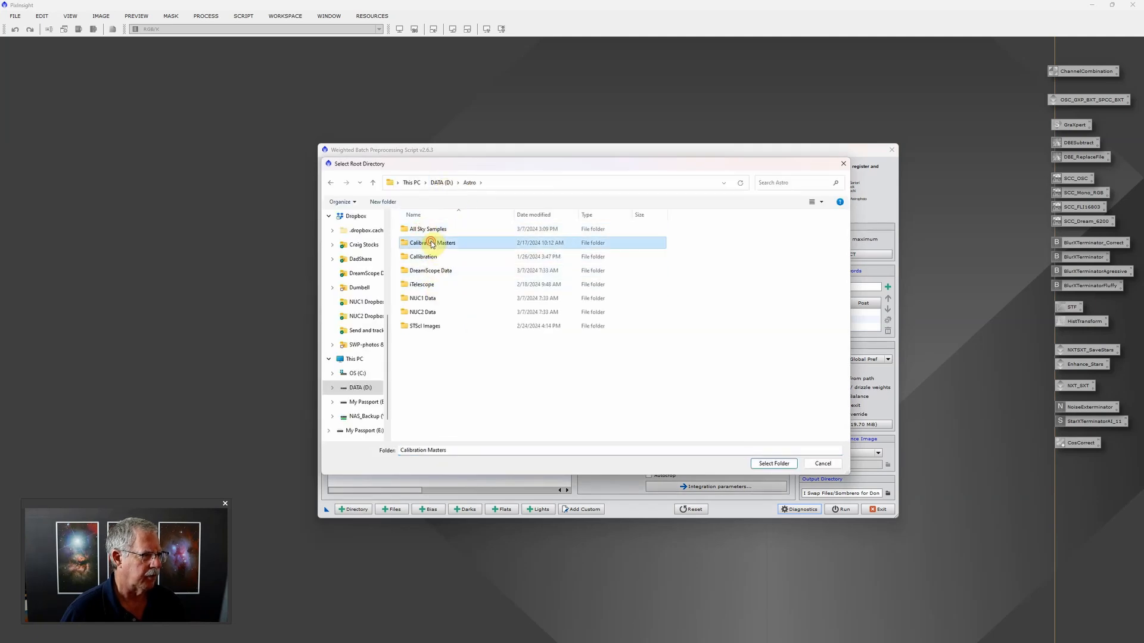
{"action": "double_click", "coordinate": [440, 243]}
{"action": "left_click", "coordinate": [452, 245]}
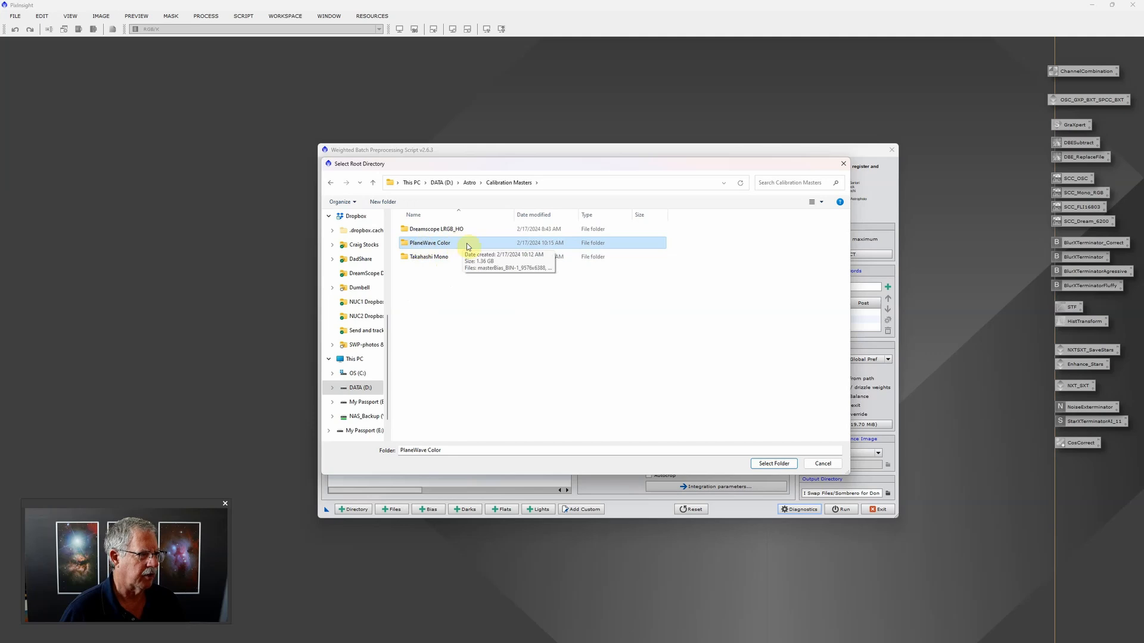
{"action": "double_click", "coordinate": [445, 244]}
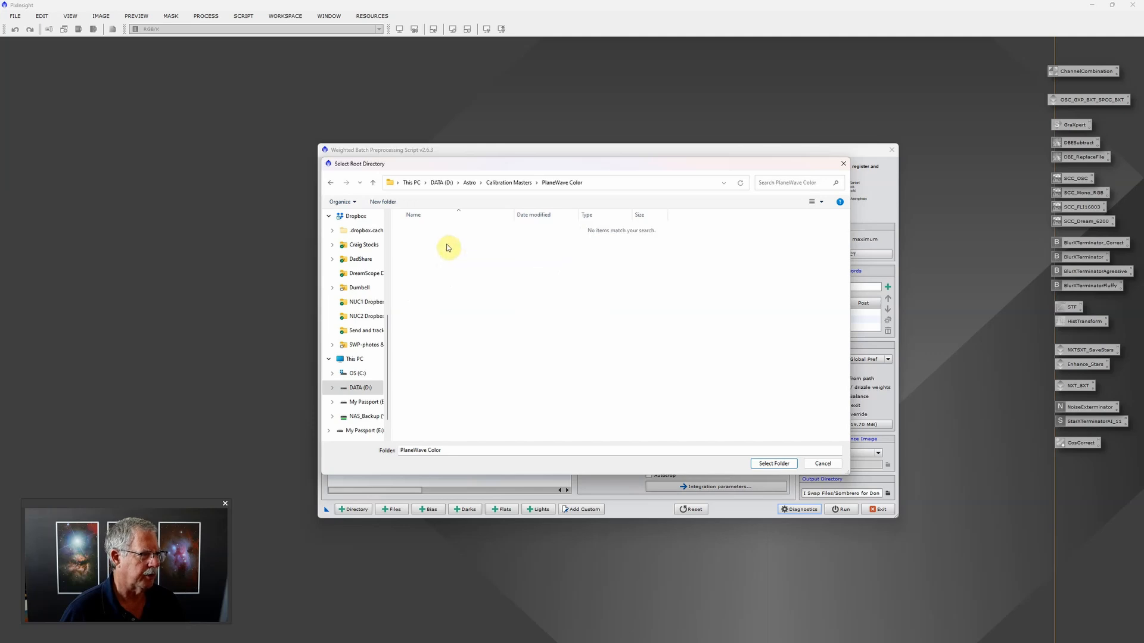
{"action": "left_click", "coordinate": [332, 183]}
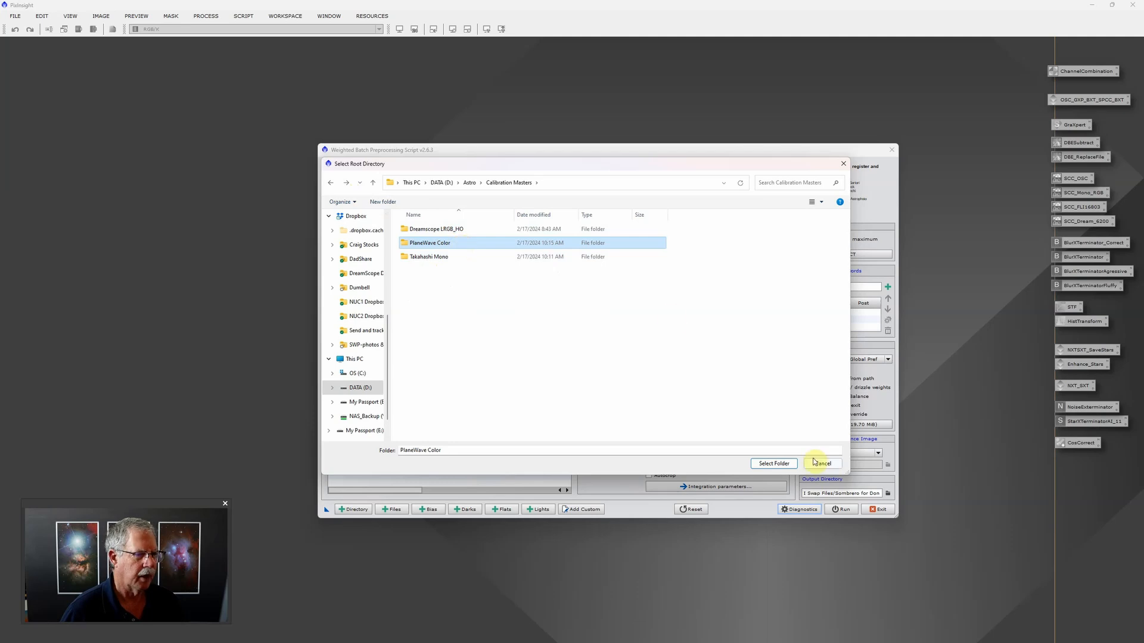
{"action": "left_click", "coordinate": [784, 464]}
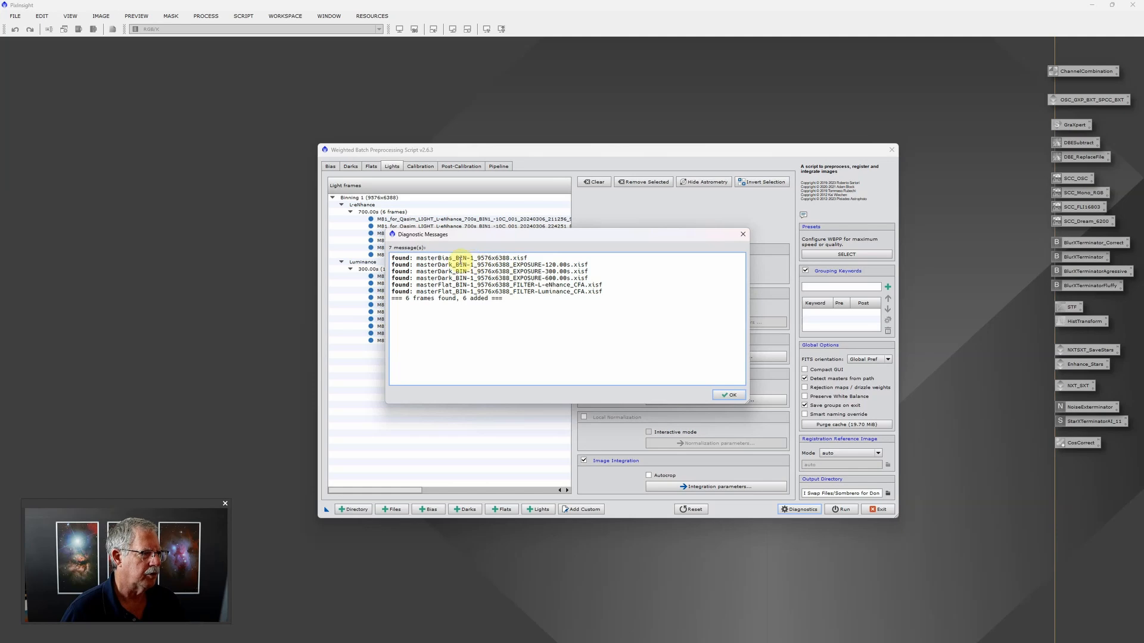
{"action": "left_click", "coordinate": [725, 395]}
Check the loaded master bias, master darks and master flats in their respective file lists
{"action": "left_click", "coordinate": [331, 167]}
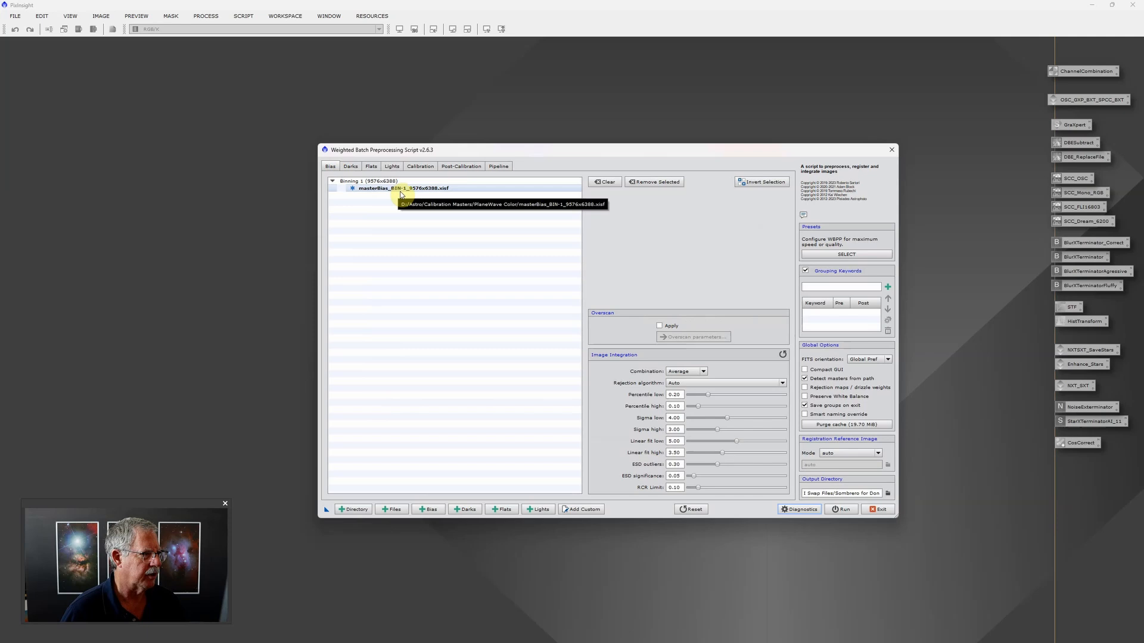
{"action": "left_click", "coordinate": [349, 167]}
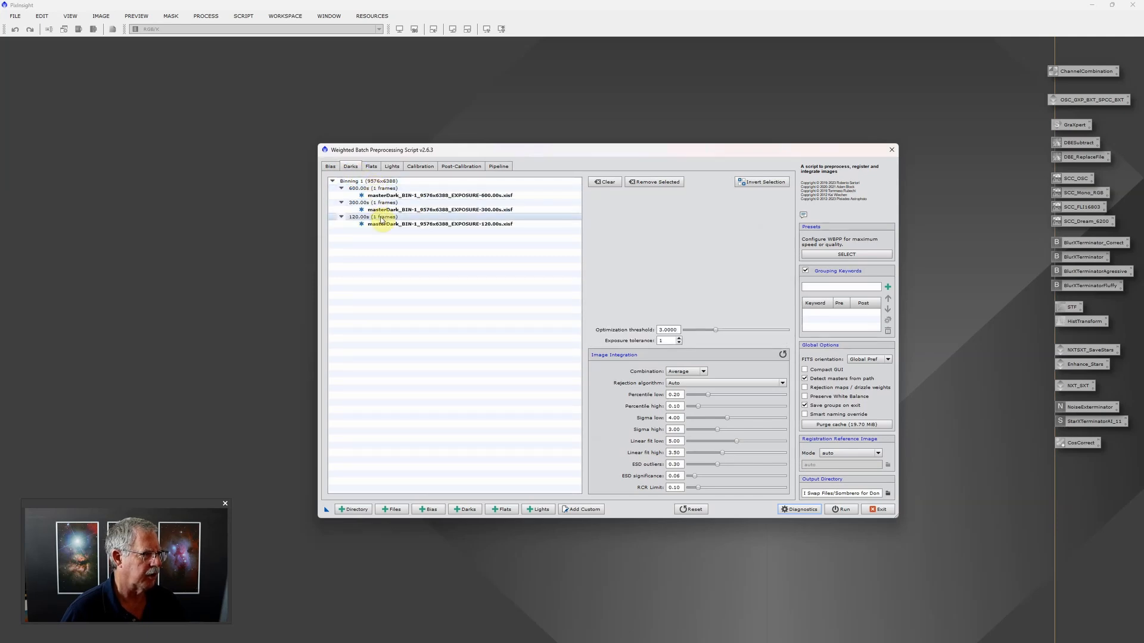
{"action": "left_click", "coordinate": [371, 166]}
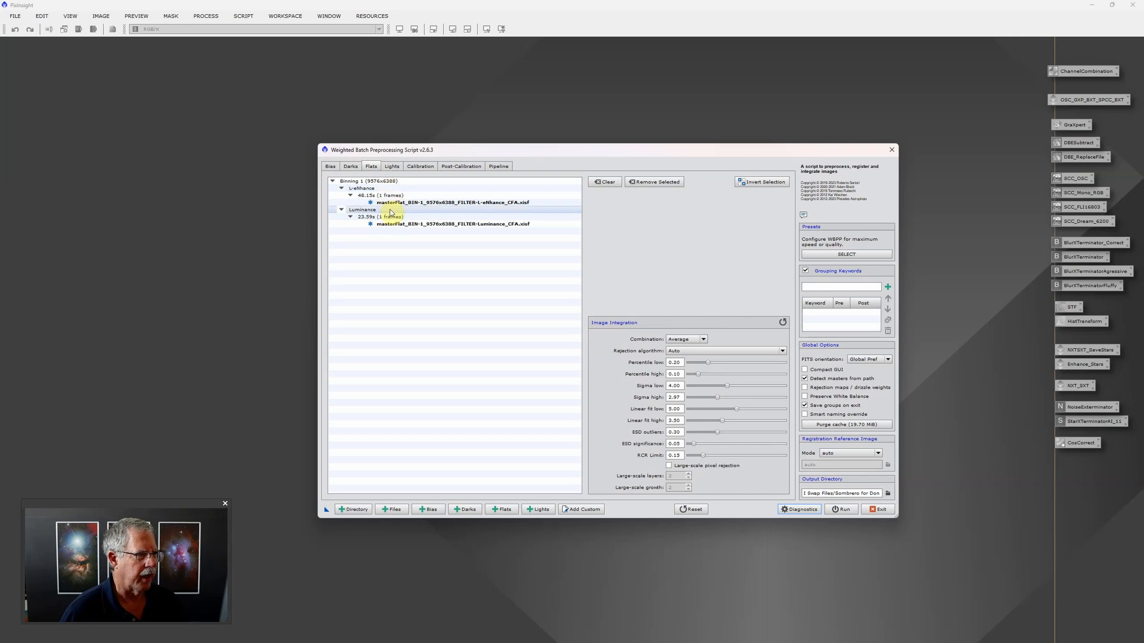
{"action": "left_click", "coordinate": [350, 166]}
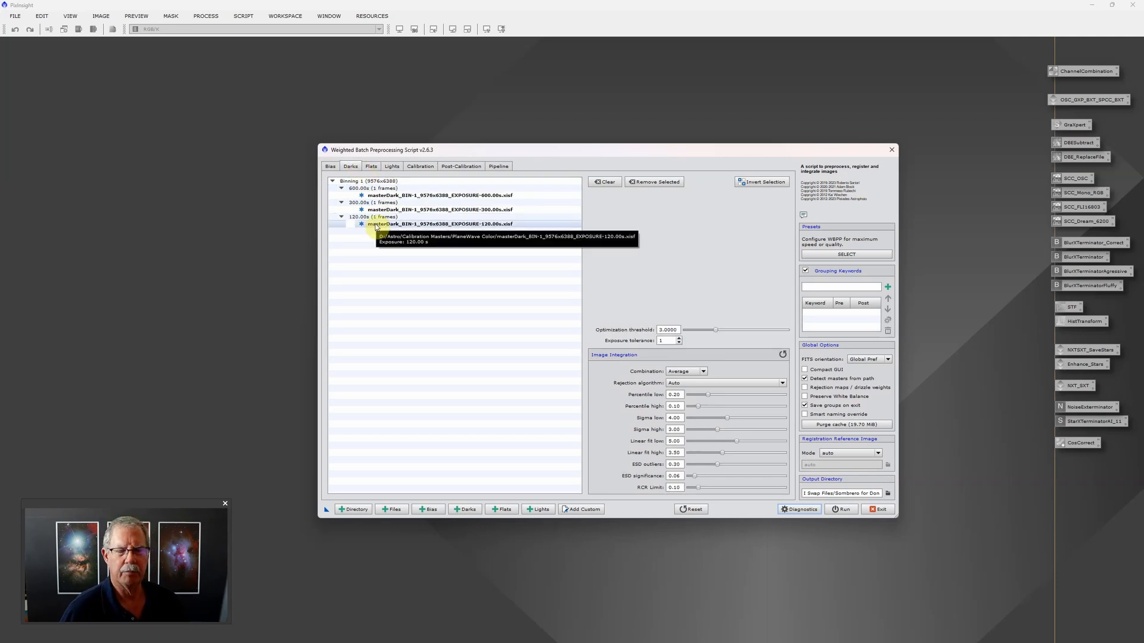
Check the loaded master bias and the calibration status of the flat and light frame groups
{"action": "left_click", "coordinate": [331, 169]}
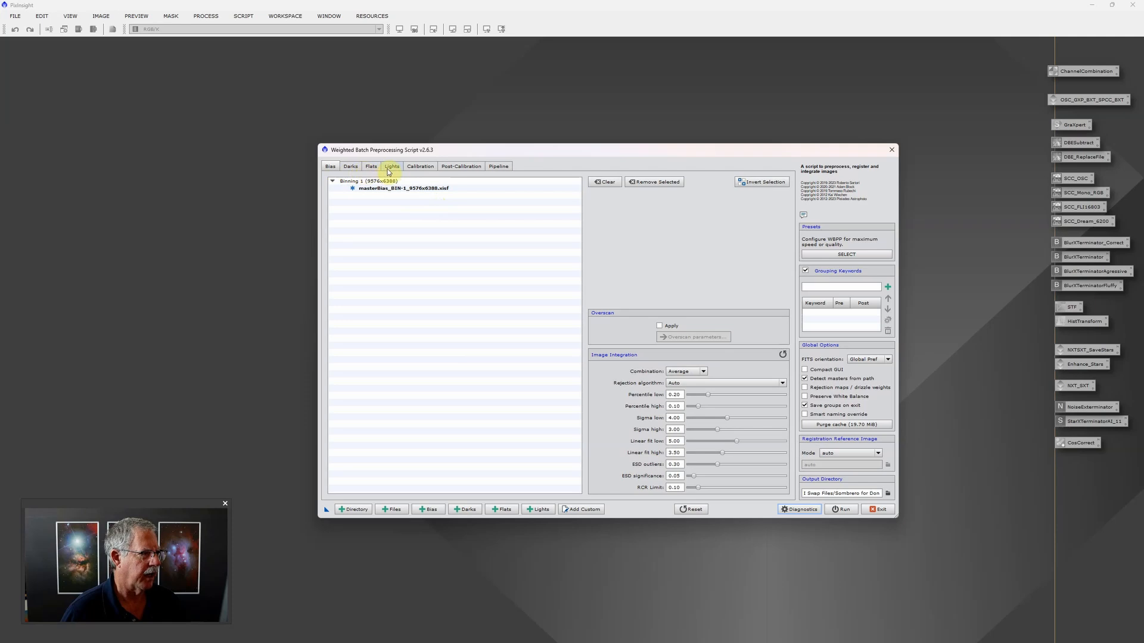
{"action": "left_click", "coordinate": [420, 170]}
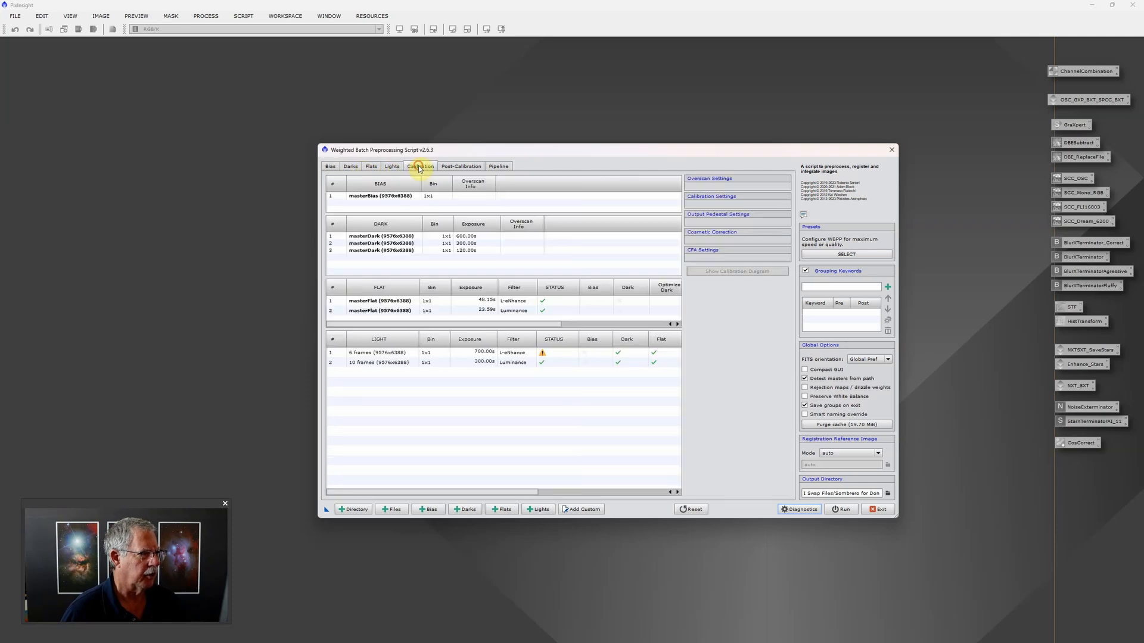
{"action": "left_click", "coordinate": [594, 361]}
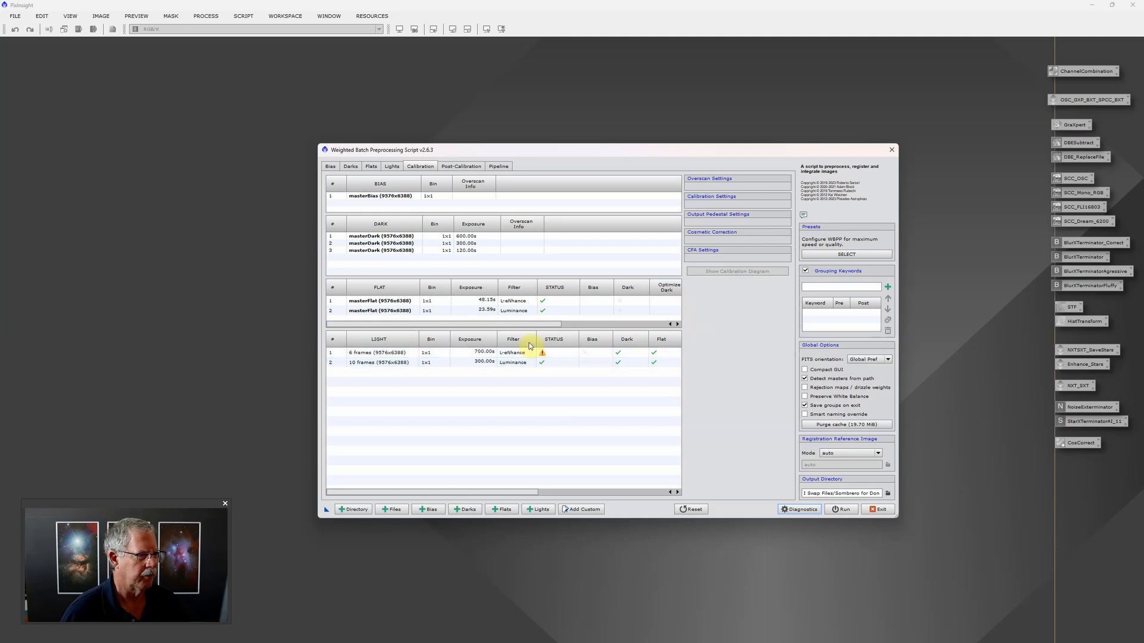
Mark the L-eNhance master flat as CFA images and apply its CFA settings to all flat frames
{"action": "left_click", "coordinate": [514, 304]}
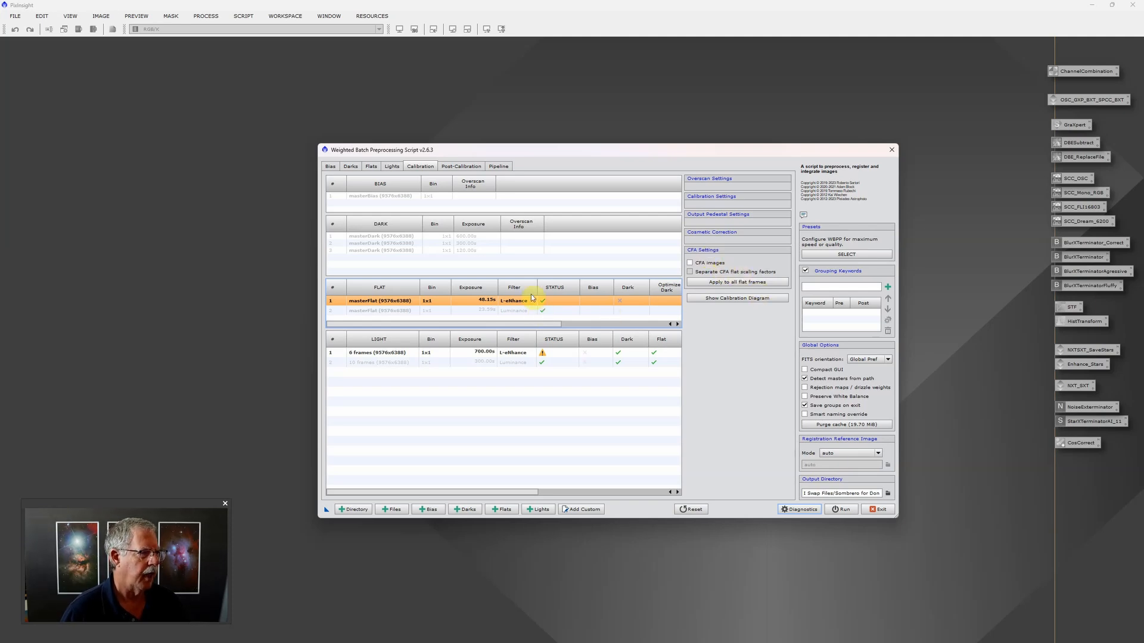
{"action": "left_click", "coordinate": [691, 265]}
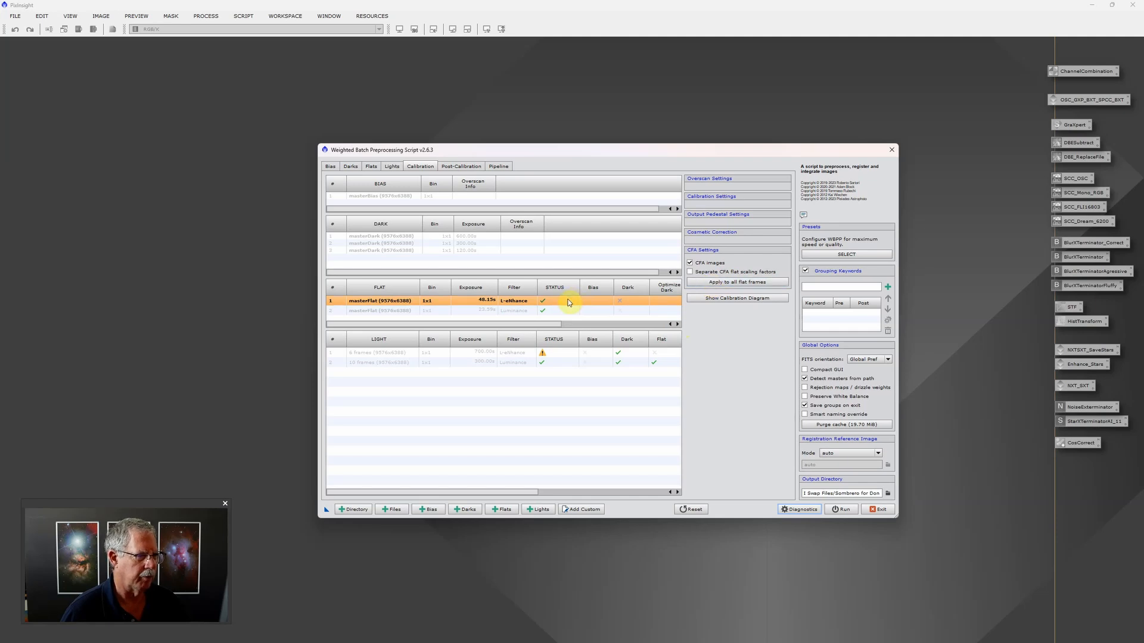
{"action": "left_click", "coordinate": [721, 283]}
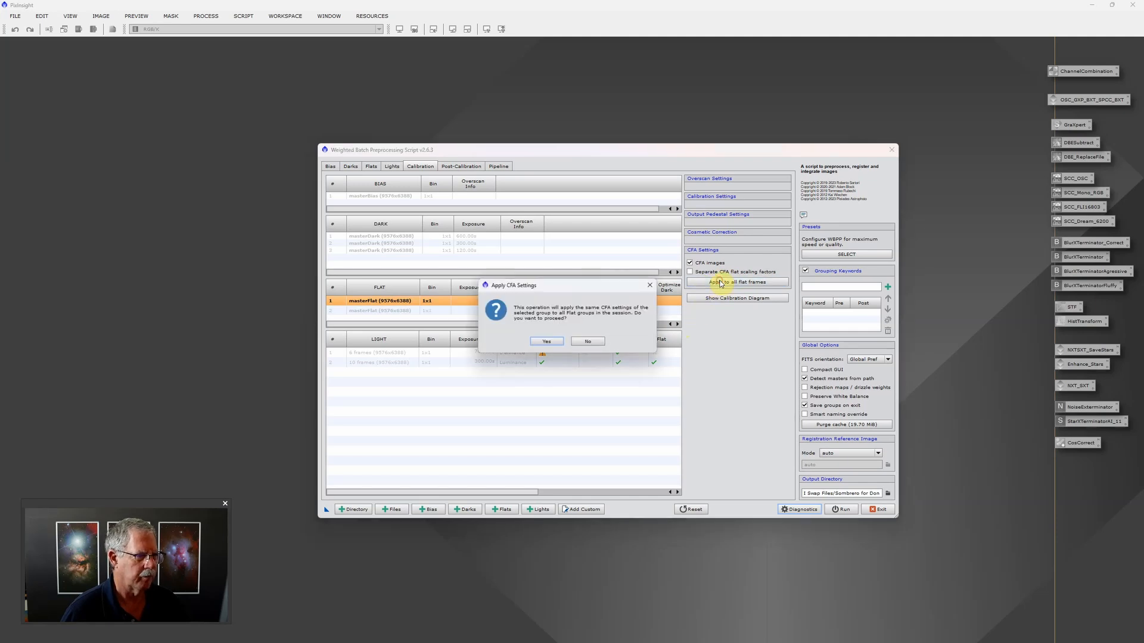
{"action": "left_click", "coordinate": [546, 342]}
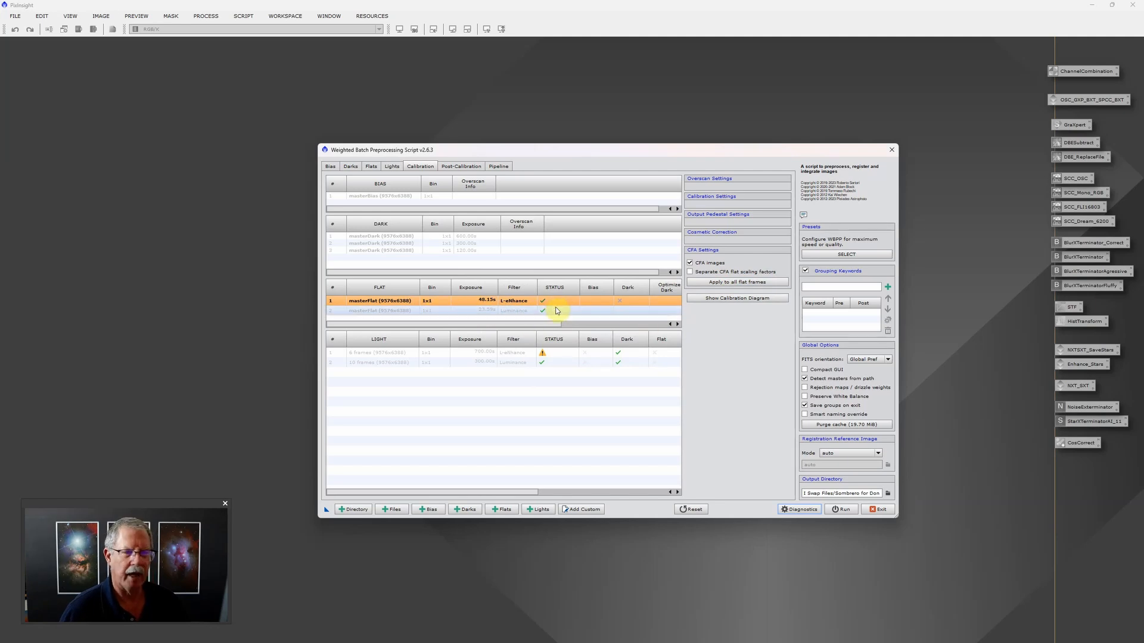
Mark the L-eNhance light frames as CFA images with the RGGB mosaic pattern and apply the CFA settings to all light frames
{"action": "left_click", "coordinate": [514, 355]}
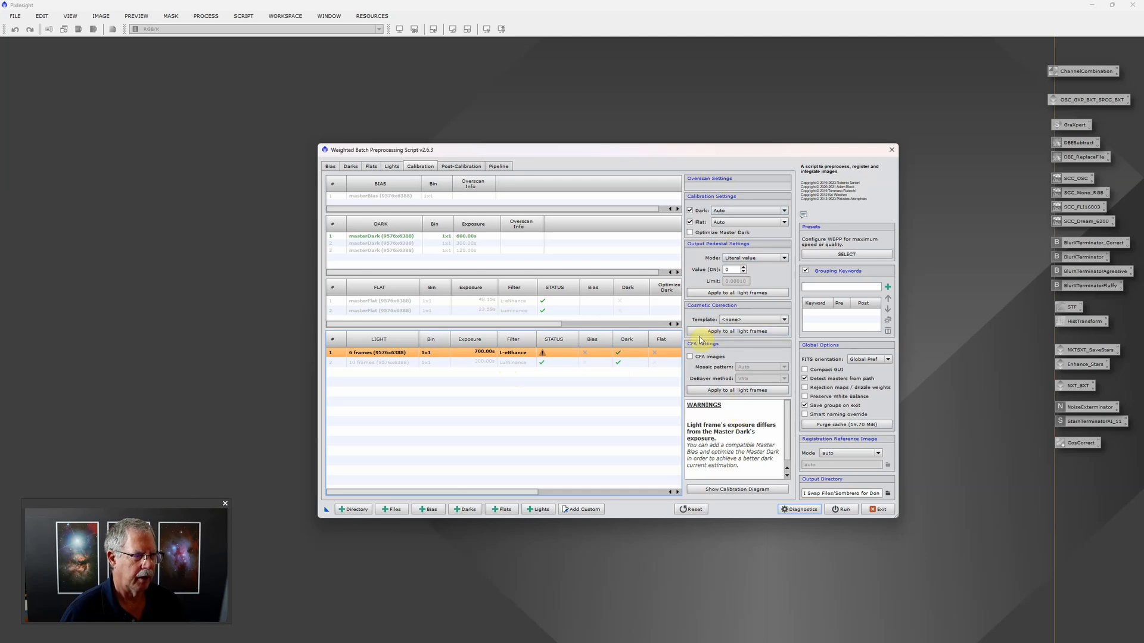
{"action": "left_click", "coordinate": [690, 356]}
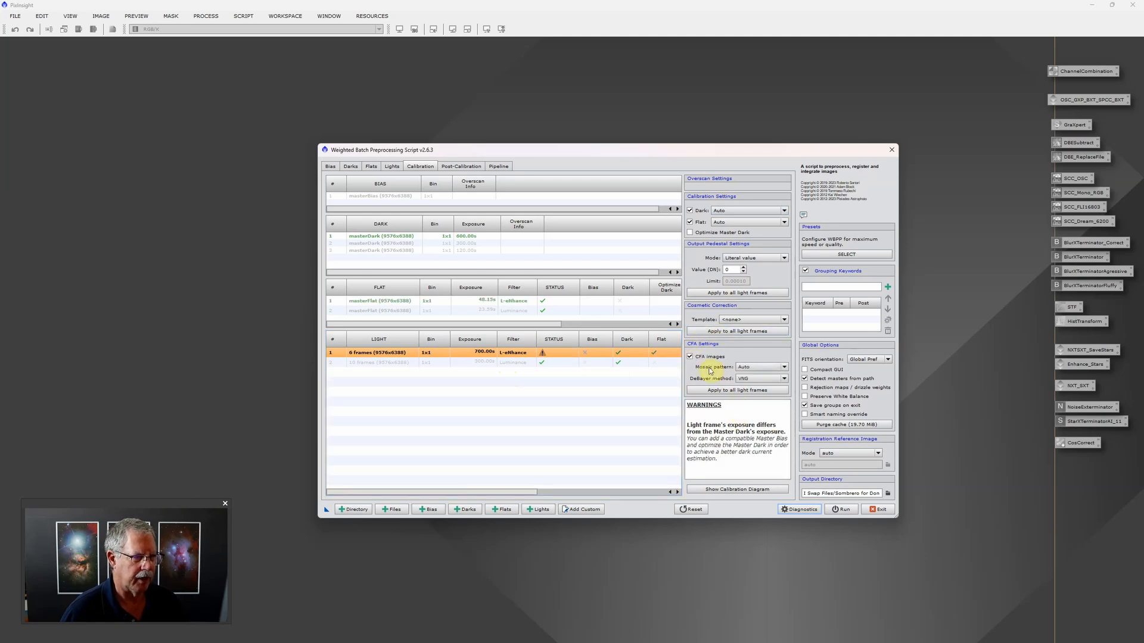
{"action": "left_click", "coordinate": [755, 369]}
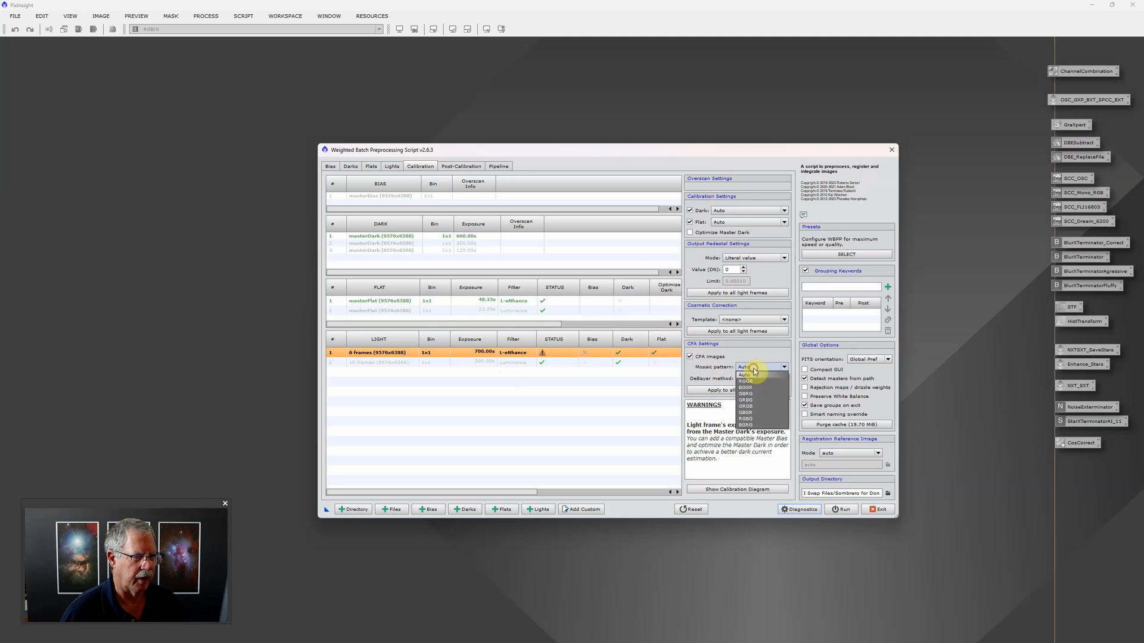
{"action": "left_click", "coordinate": [755, 382]}
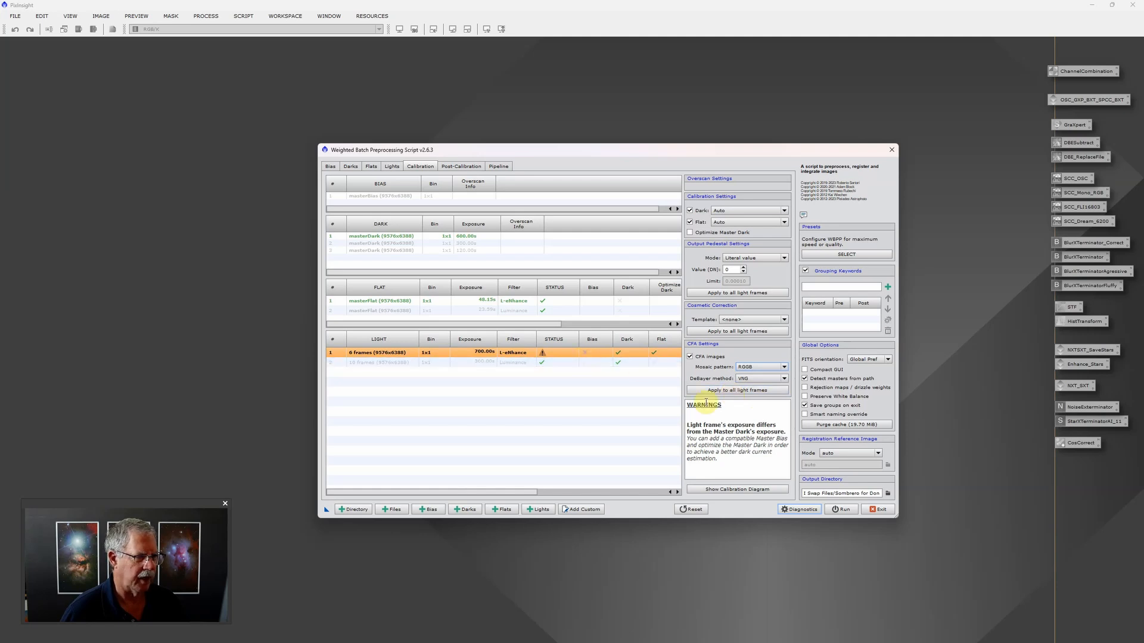
{"action": "left_click", "coordinate": [730, 392]}
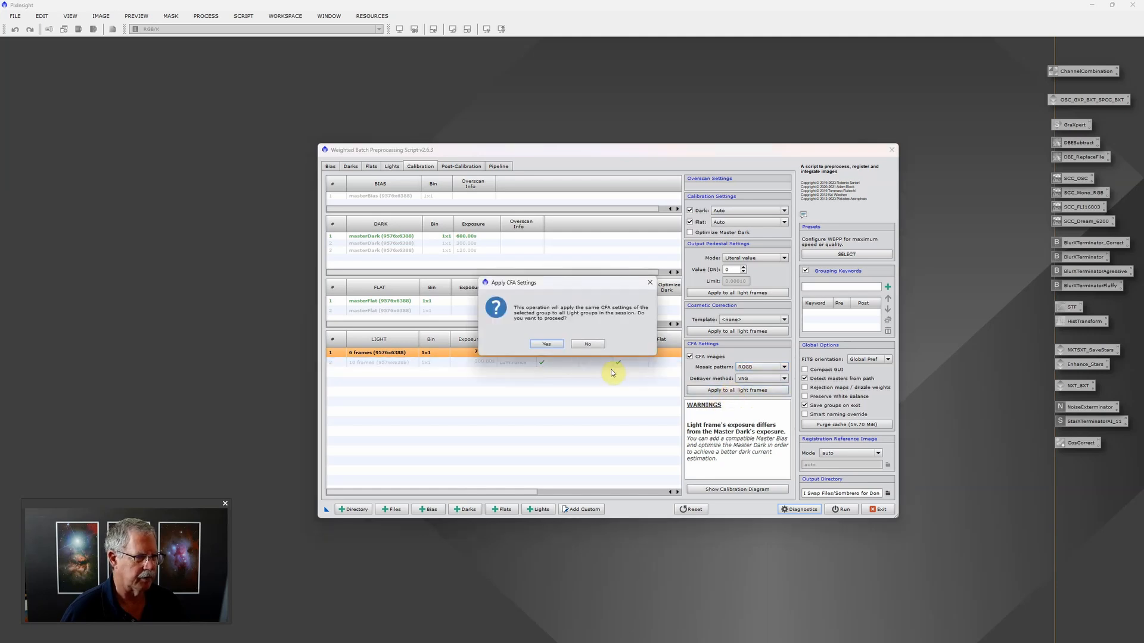
{"action": "left_click", "coordinate": [547, 342]}
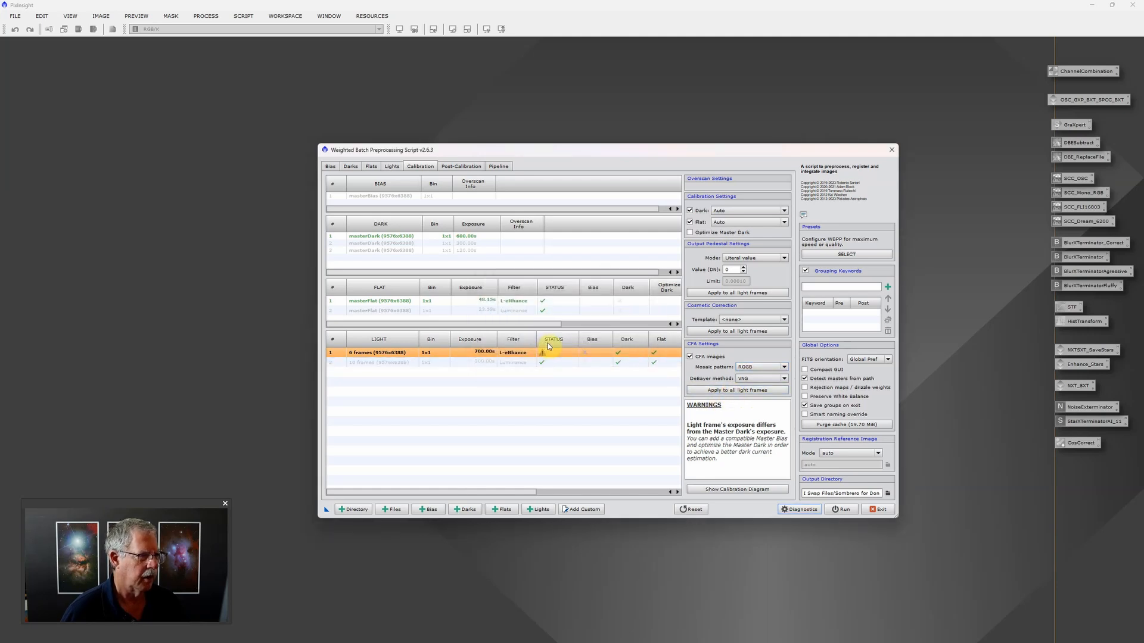
Set the output pedestal of the light frames to a literal value of 300 DN and apply it to all light frames
{"action": "double_click", "coordinate": [734, 269]}
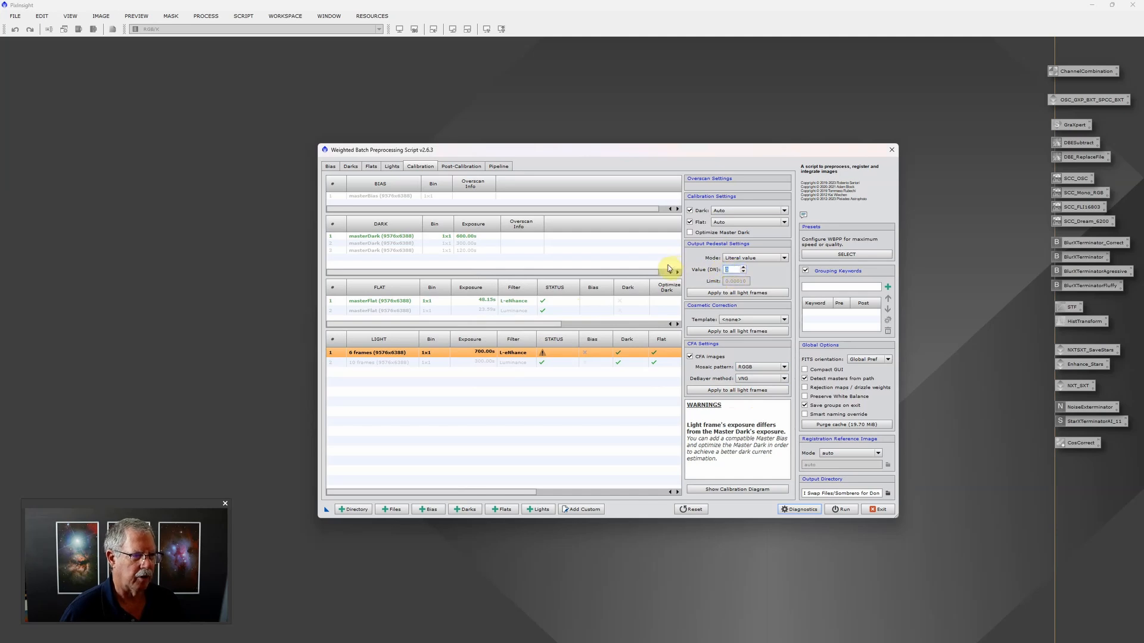
{"action": "type", "text": "300"}
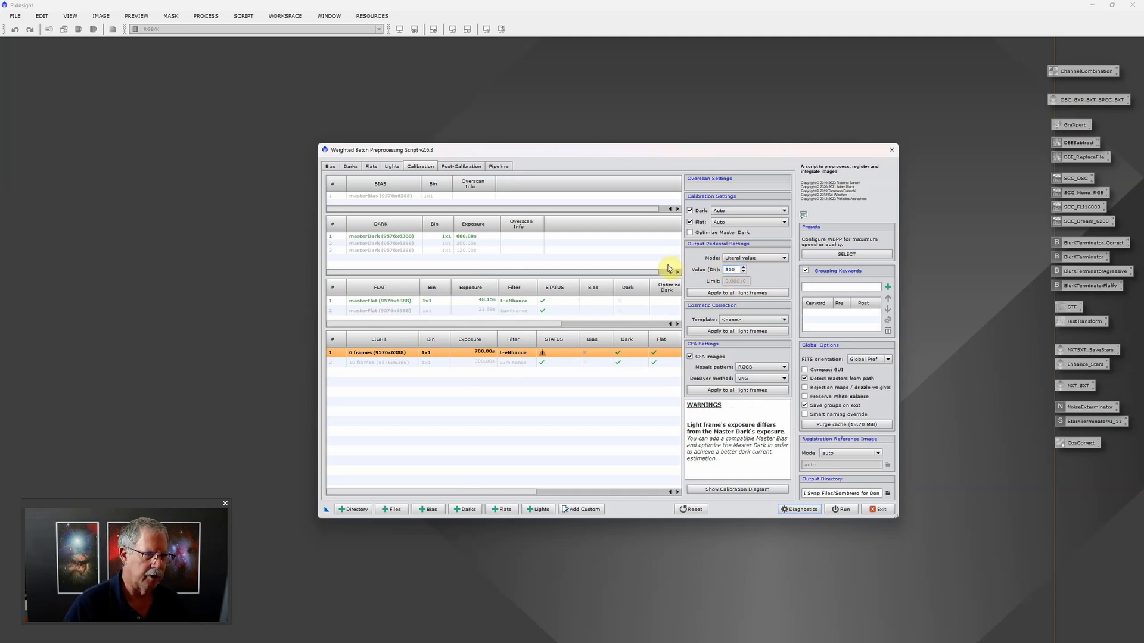
{"action": "left_click", "coordinate": [727, 294]}
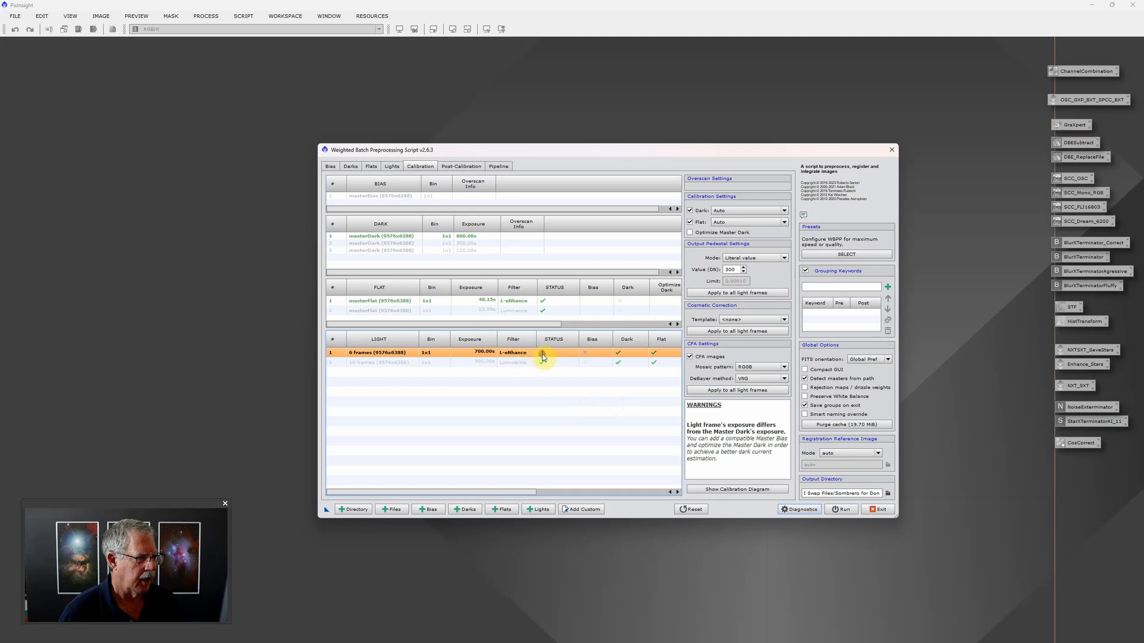
Compare the calibration status and exposures of the L-eNhance and Luminance lights with the available master darks
{"action": "left_click", "coordinate": [555, 363]}
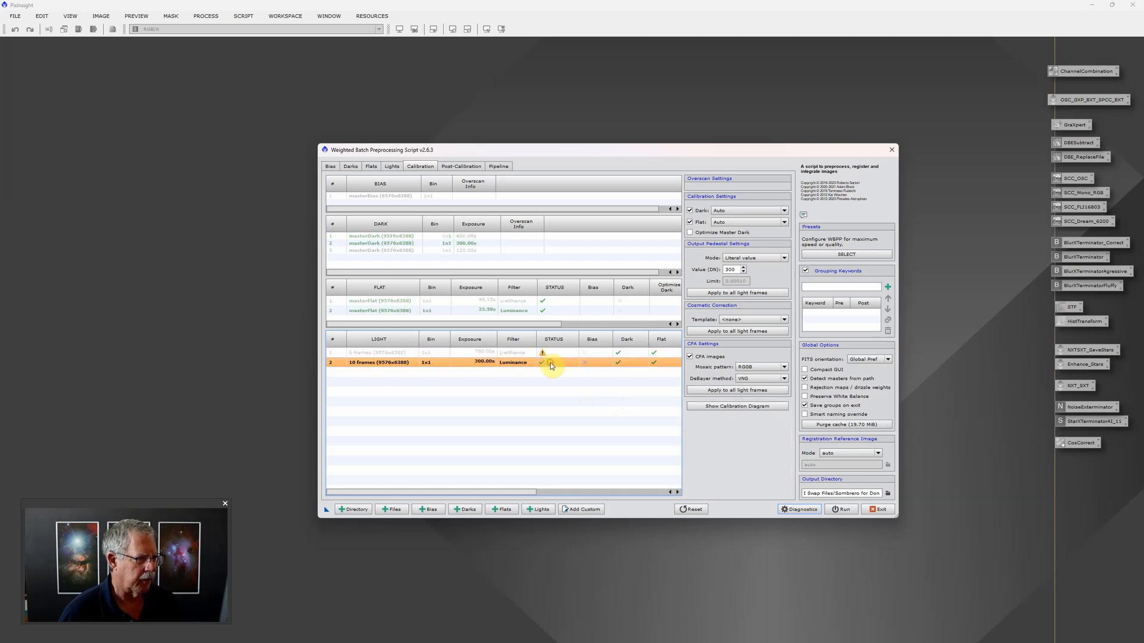
{"action": "left_click", "coordinate": [546, 355]}
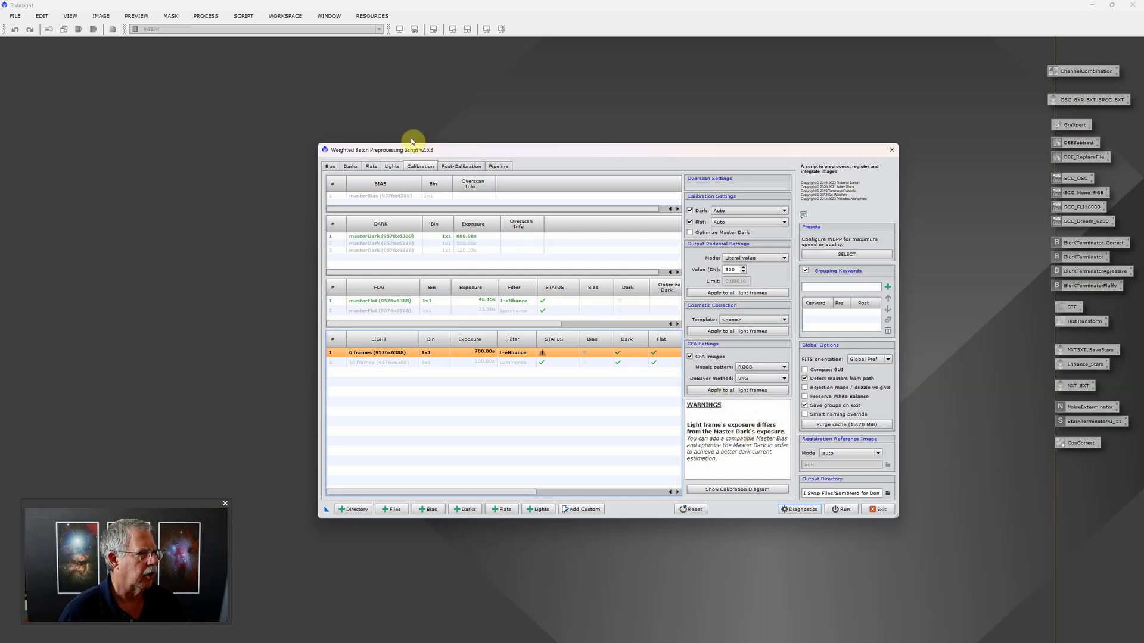
{"action": "left_click", "coordinate": [351, 167]}
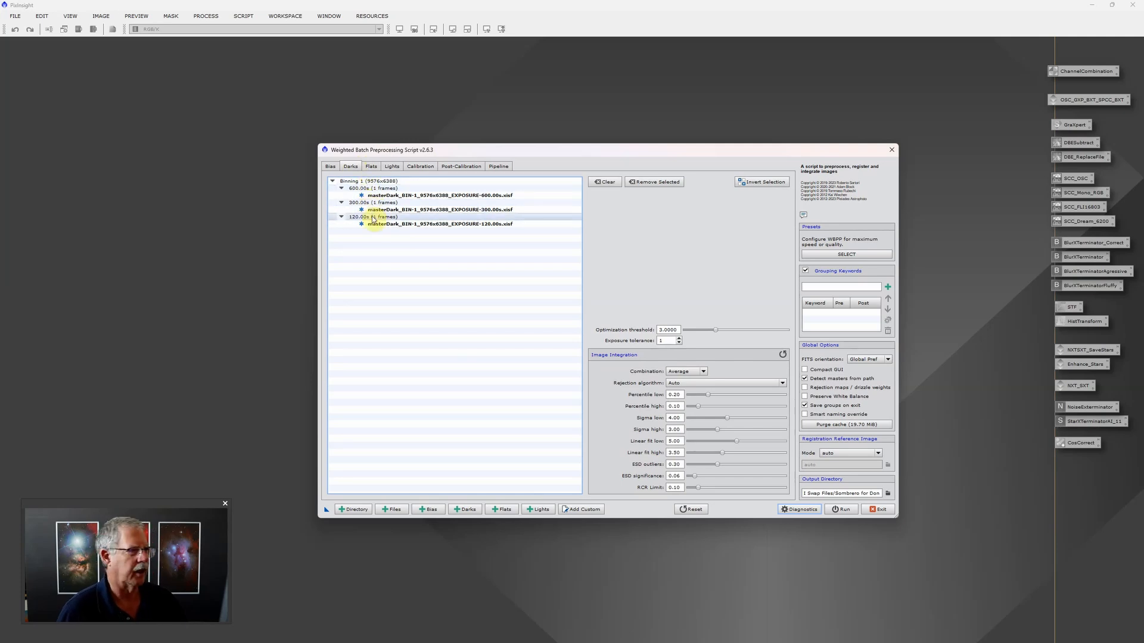
{"action": "left_click", "coordinate": [390, 167]}
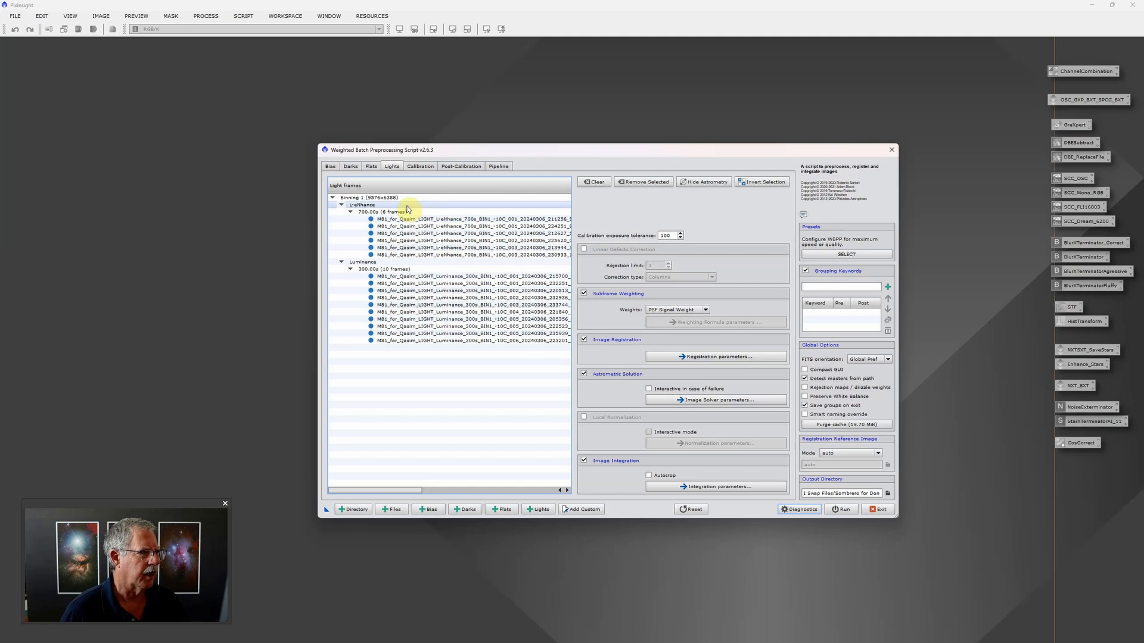
{"action": "left_click", "coordinate": [351, 167]}
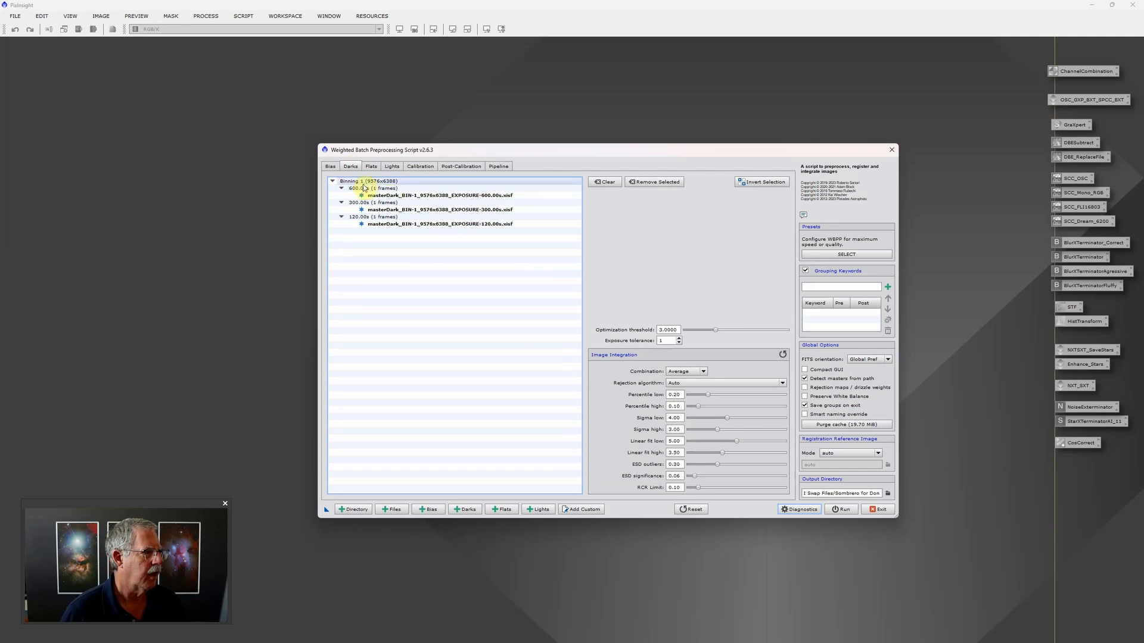
{"action": "left_click", "coordinate": [391, 167]}
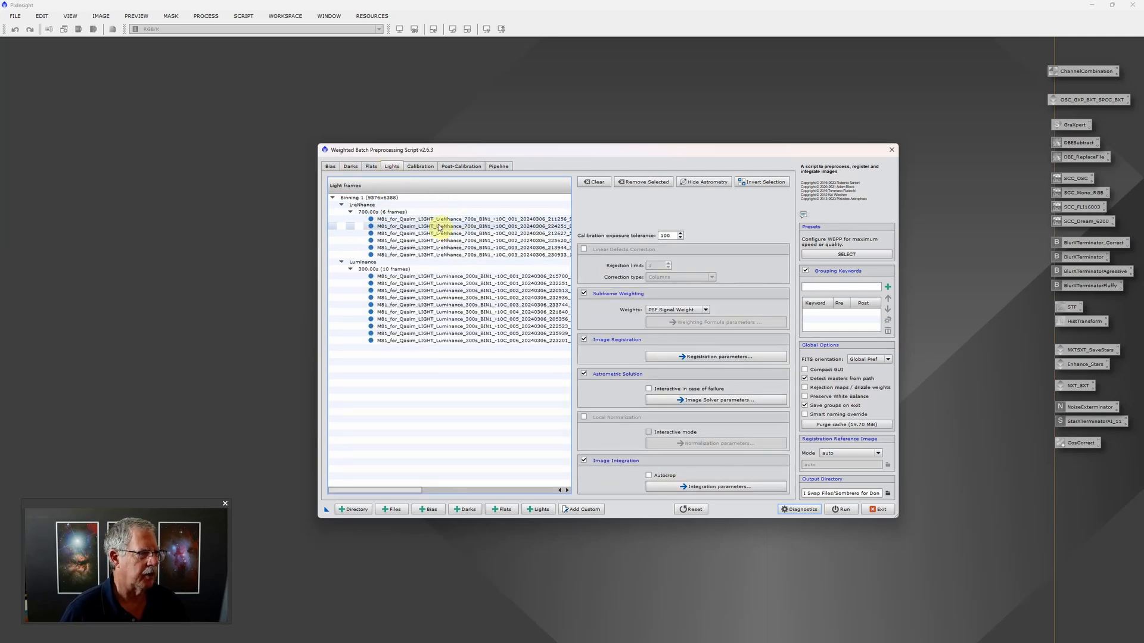
Enable Optimize Master Dark in the calibration settings of the 700 s L-eNhance light frames
{"action": "left_click", "coordinate": [422, 168]}
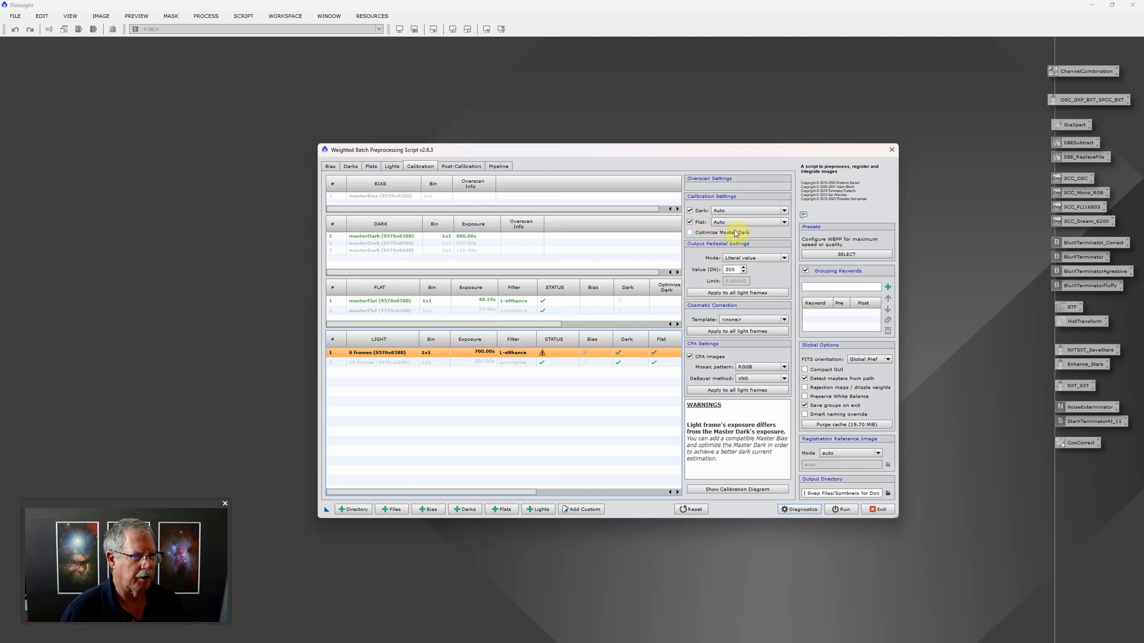
{"action": "left_click", "coordinate": [690, 233]}
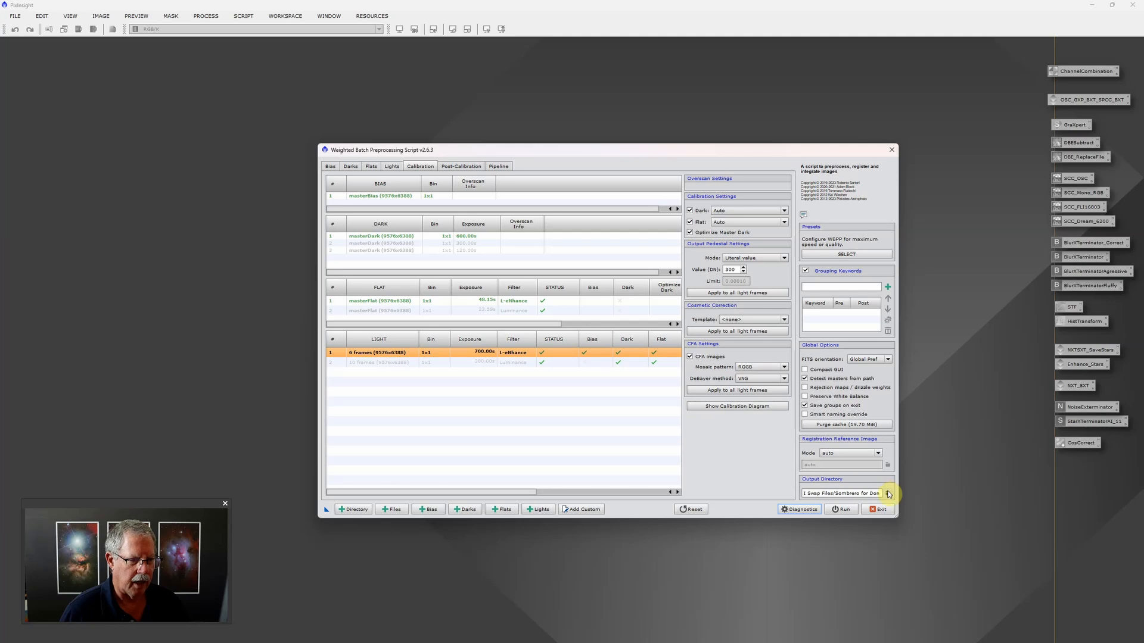
Set the output directory to the M81 folder dated 3/7/2024 in PI Swap Files on the DATA (D:) drive
{"action": "left_click", "coordinate": [888, 494]}
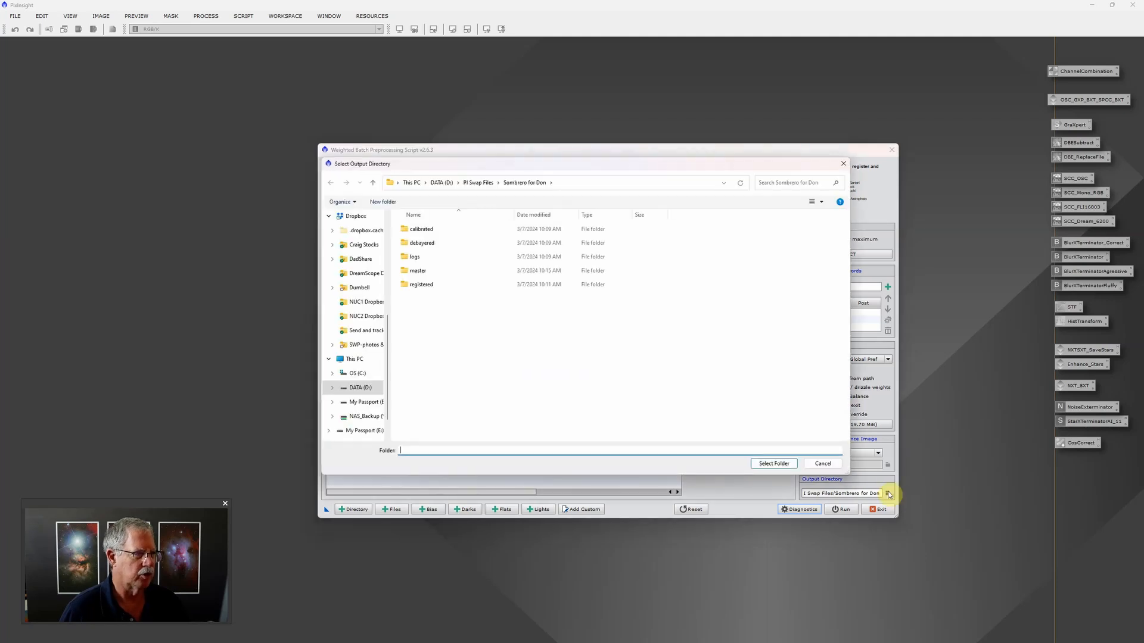
{"action": "left_click", "coordinate": [480, 183]}
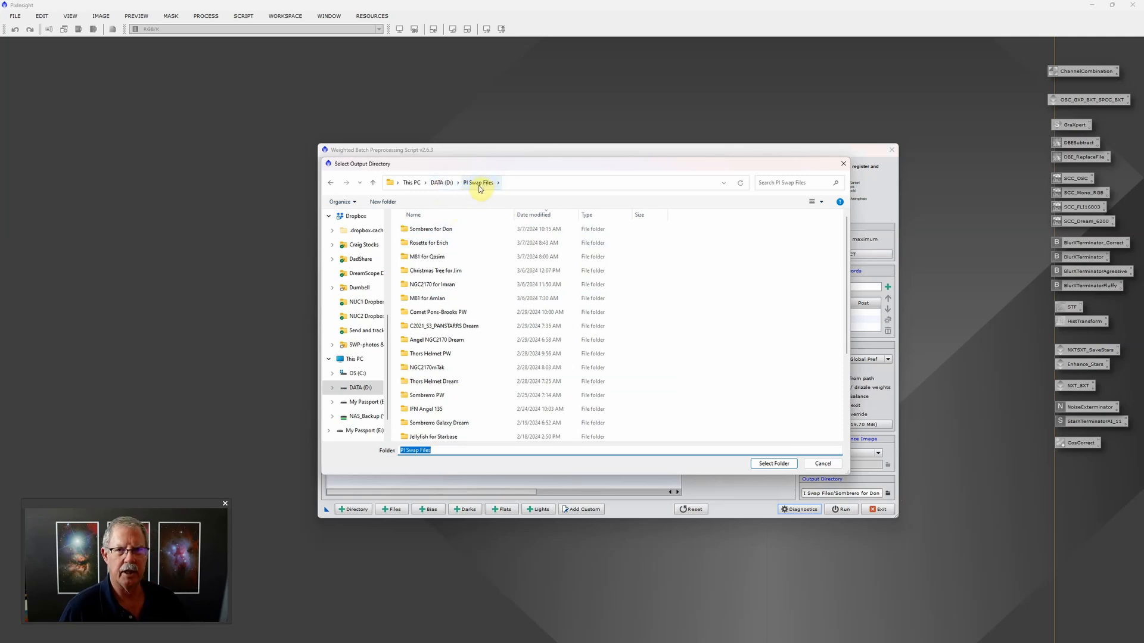
{"action": "left_click", "coordinate": [442, 256]}
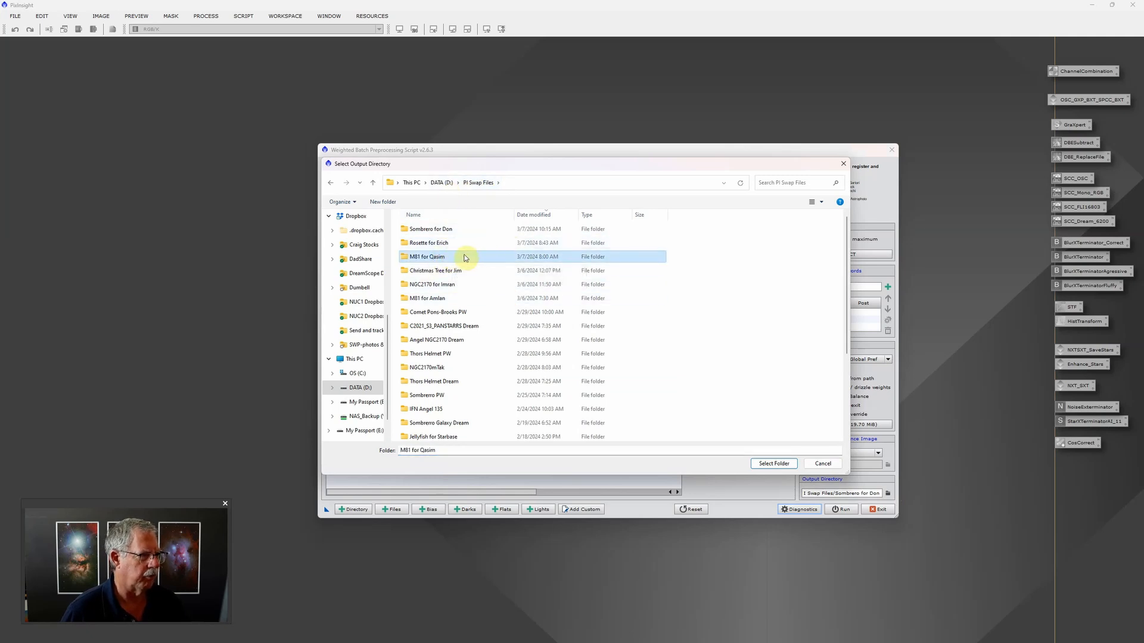
{"action": "left_click", "coordinate": [775, 464]}
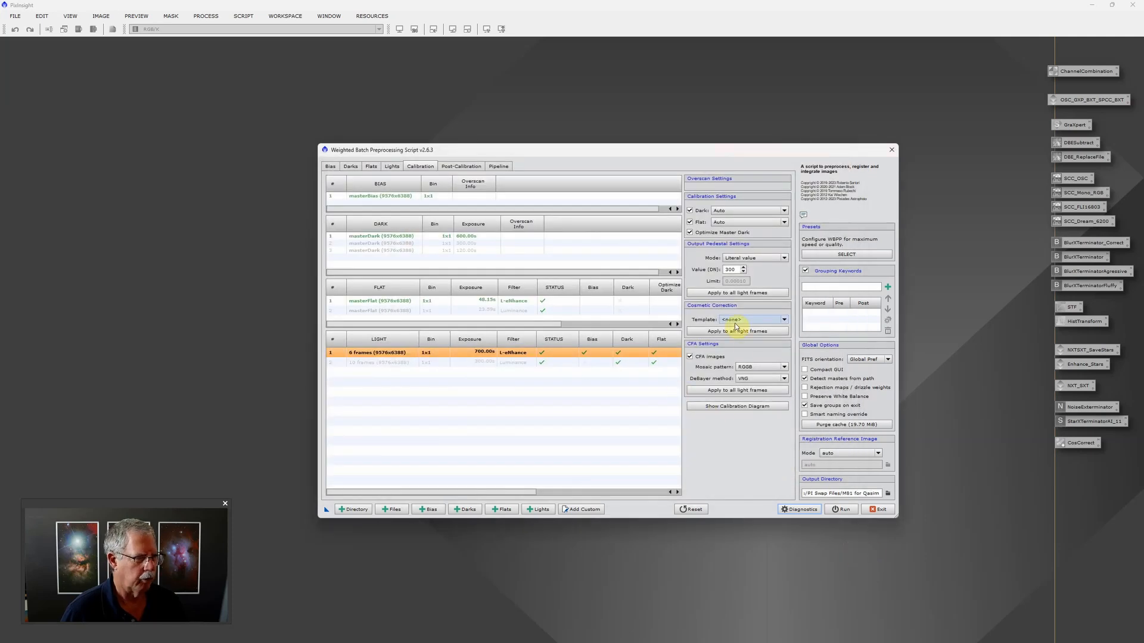
Start the preprocessing run to read its diagnostic messages, and cancel before processing begins
{"action": "left_click", "coordinate": [844, 511]}
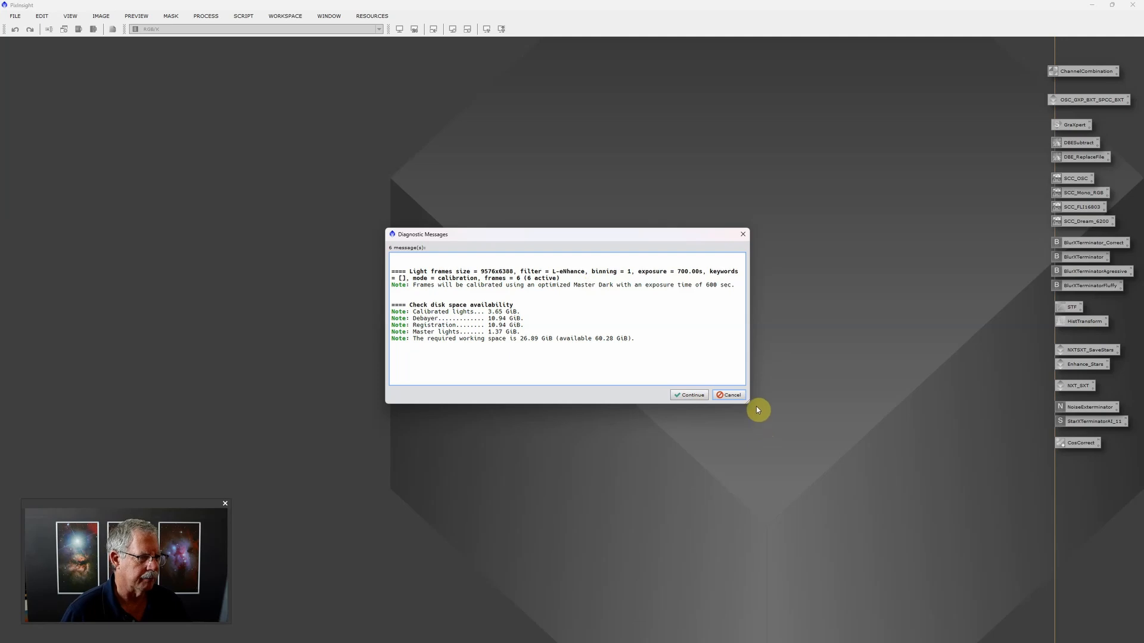
{"action": "left_click", "coordinate": [723, 395]}
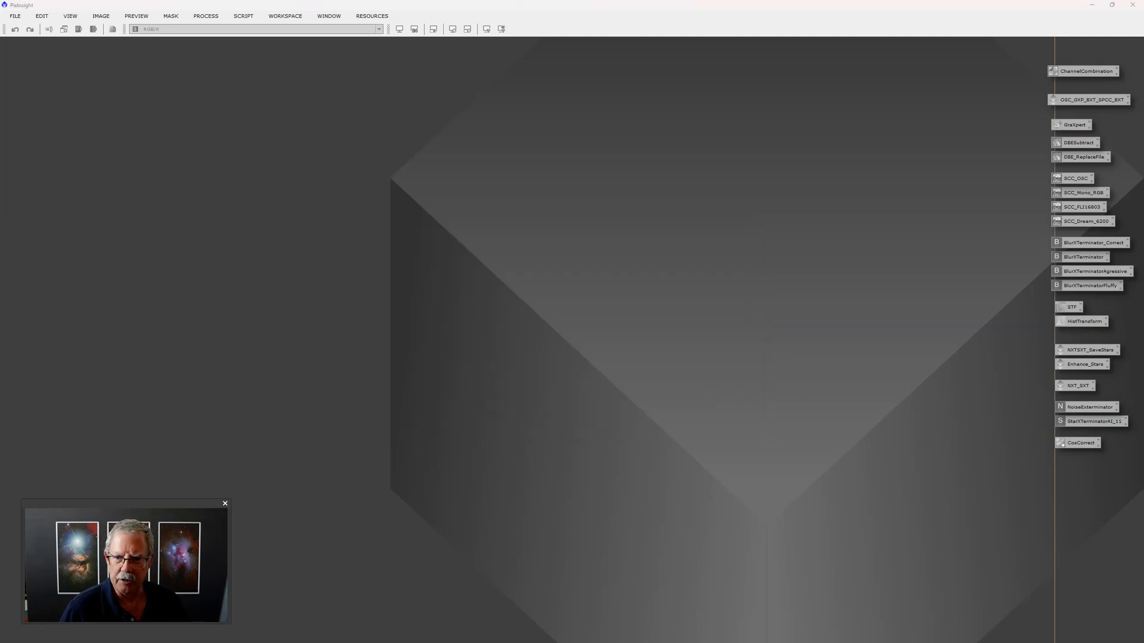
{"action": "left_click_drag", "start_coordinate": [578, 133], "coordinate": [501, 123]}
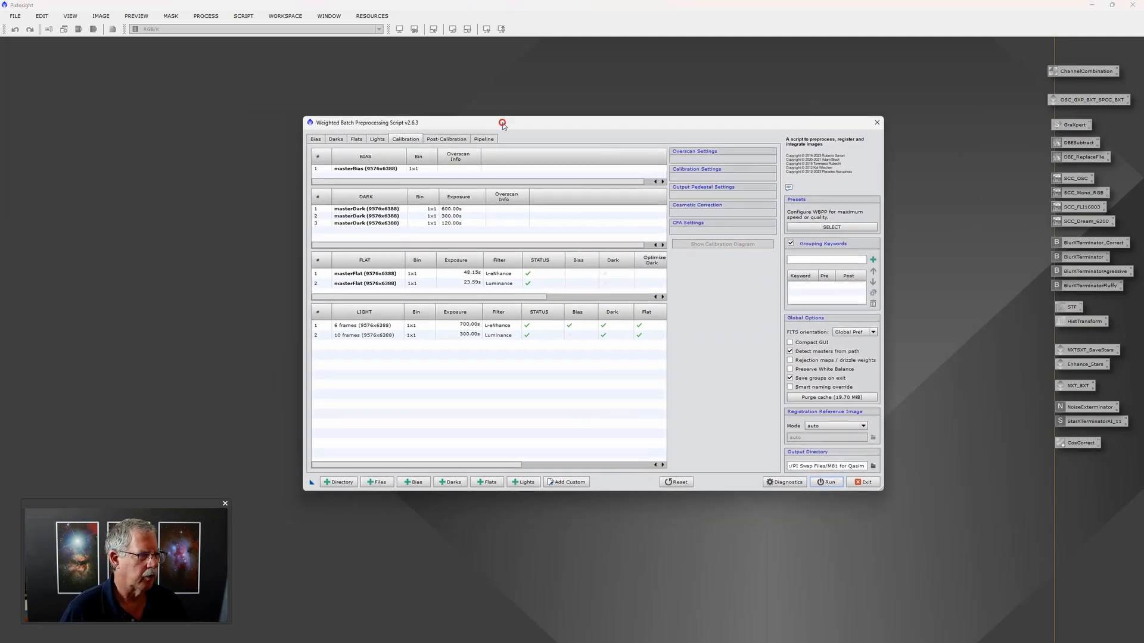
Check the post-calibration settings of the light frame groups and exit the preprocessing script
{"action": "left_click", "coordinate": [450, 140]}
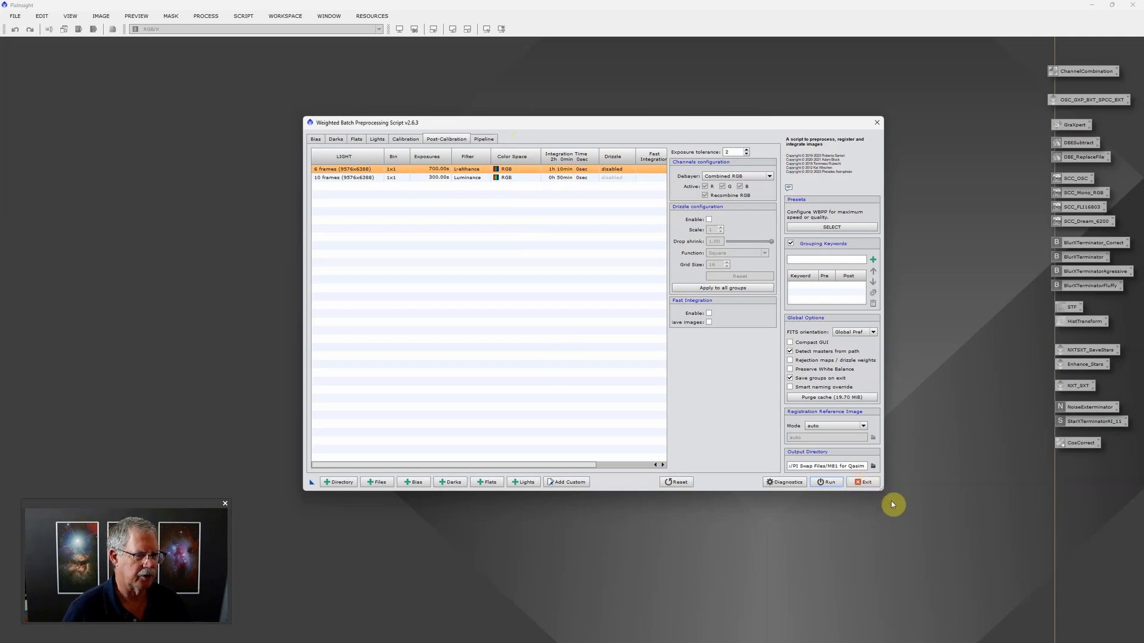
{"action": "left_click", "coordinate": [864, 482]}
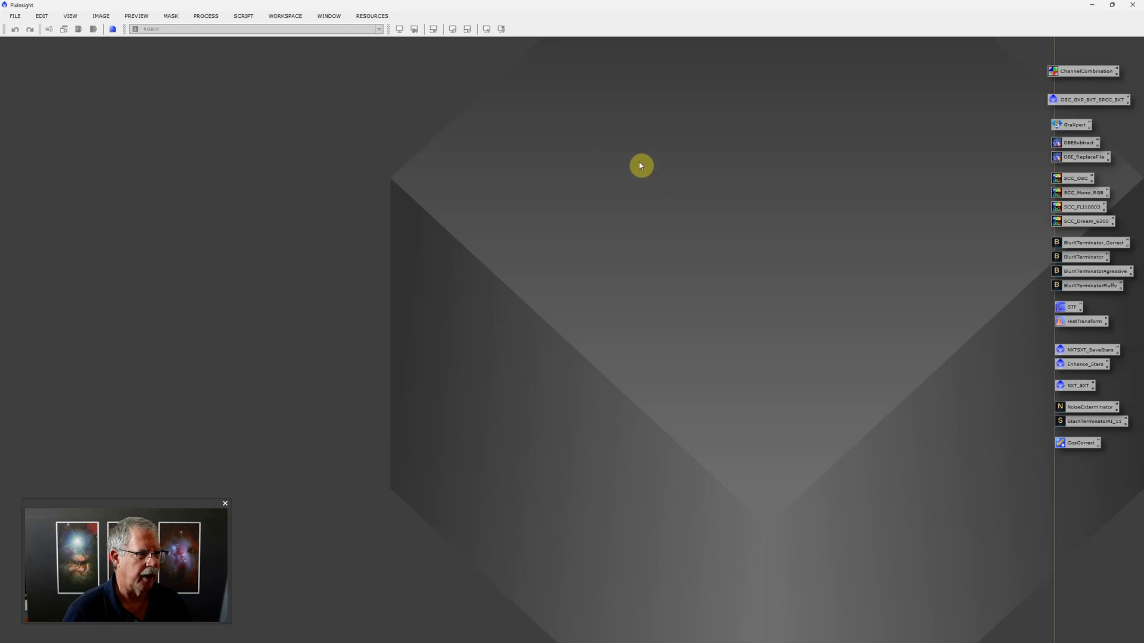
Start opening image files and browse to the newest M81 folder in PI Swap Files on the DATA (D:) drive
{"action": "double_click", "coordinate": [702, 257]}
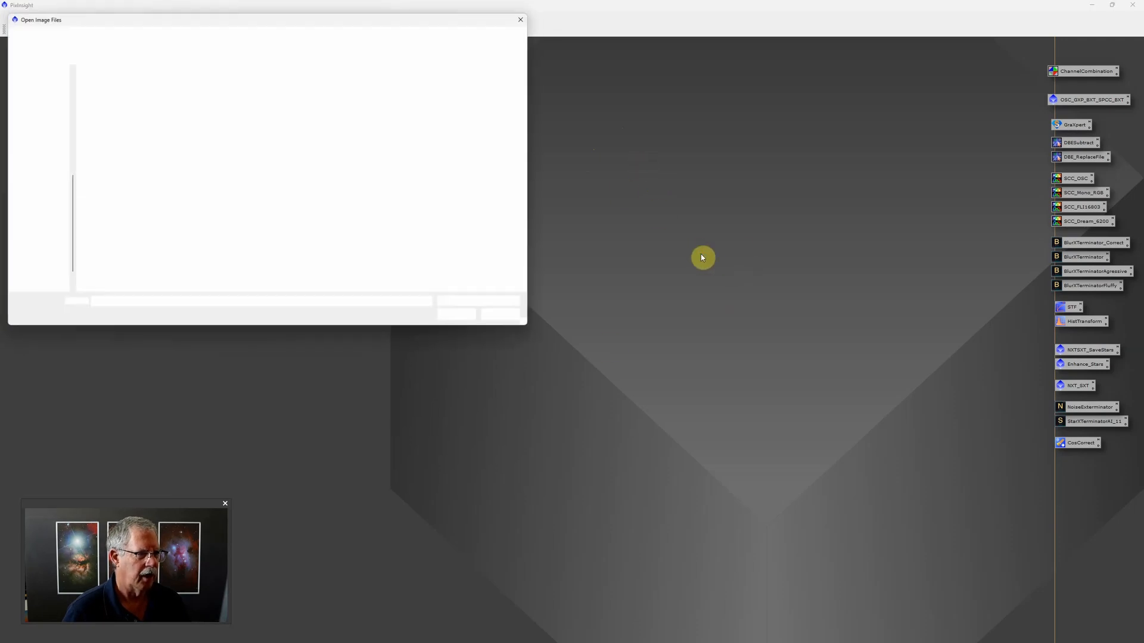
{"action": "left_click_drag", "start_coordinate": [370, 17], "coordinate": [651, 75]}
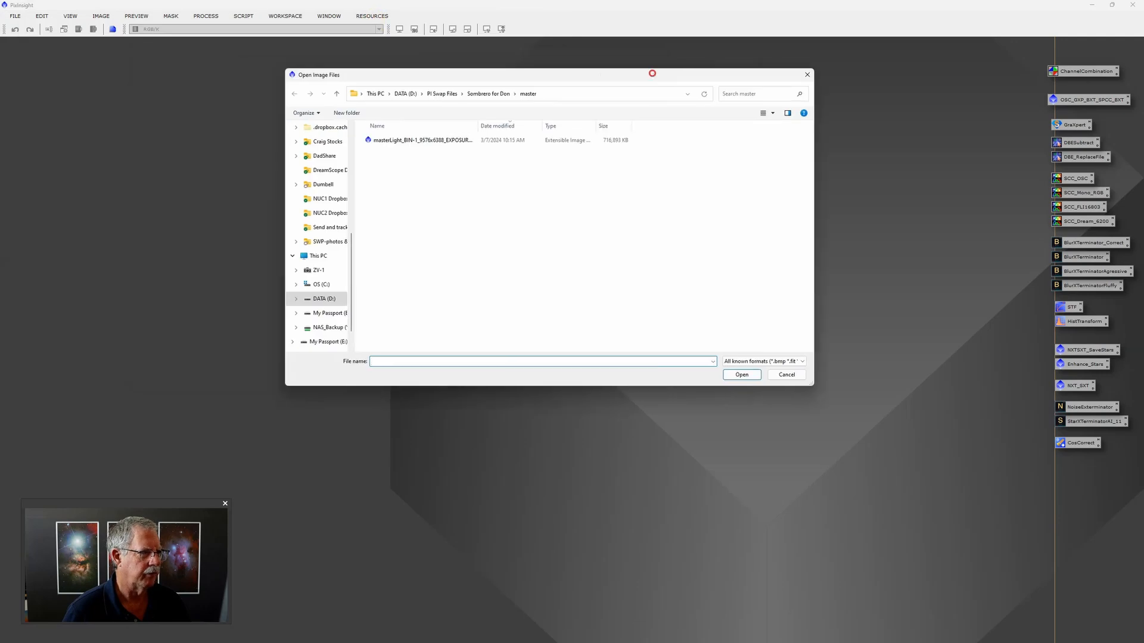
{"action": "left_click", "coordinate": [452, 96]}
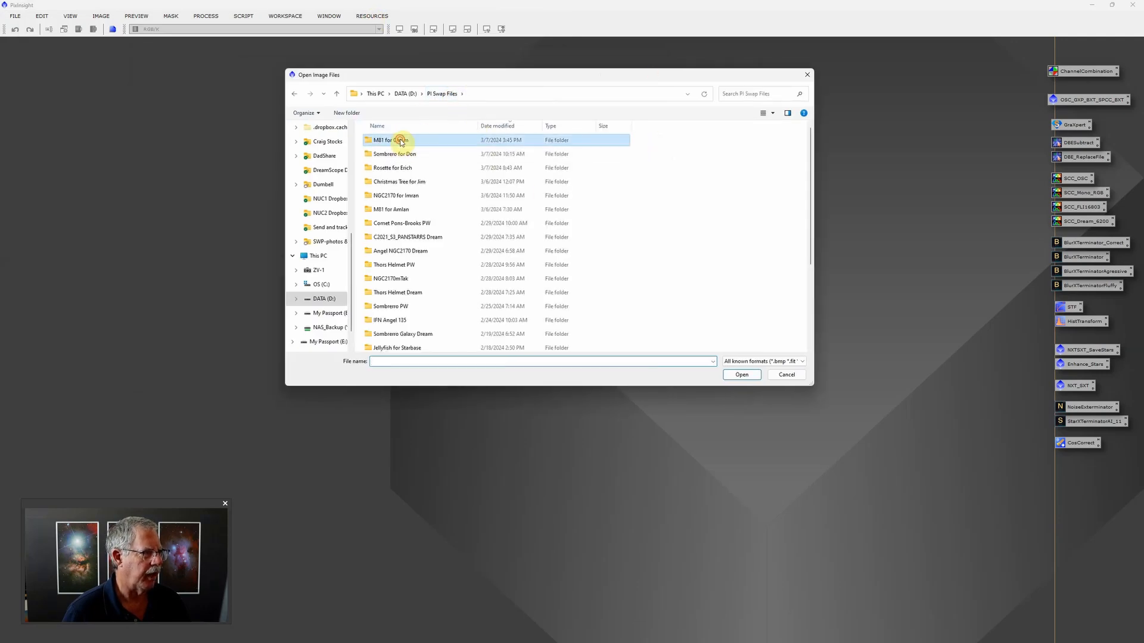
{"action": "double_click", "coordinate": [401, 140]}
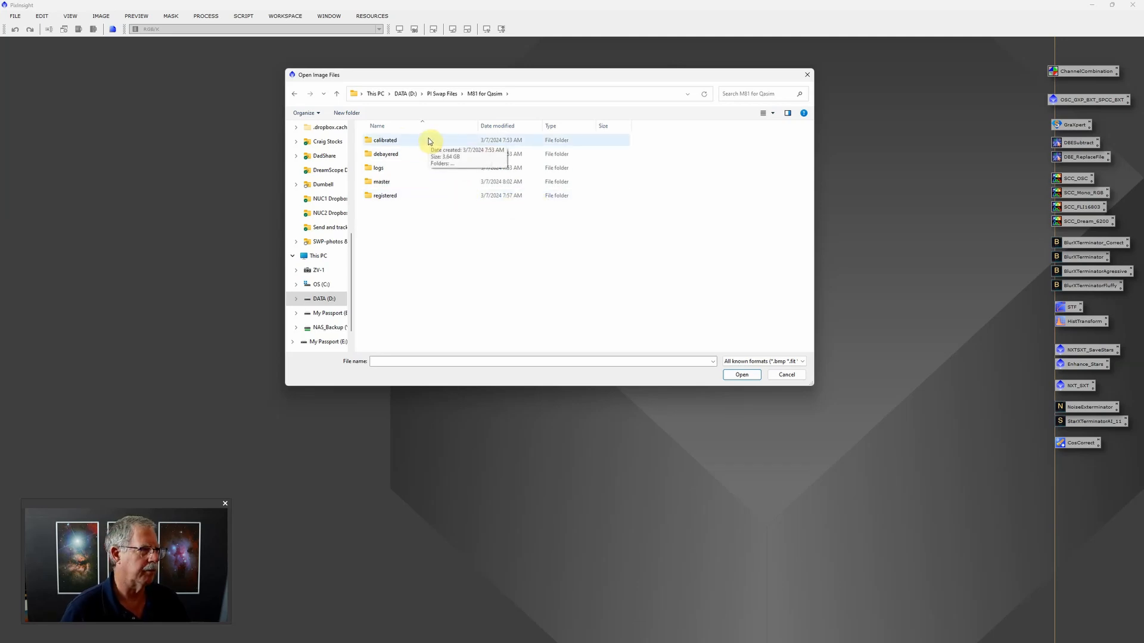
Examine the calibrated folder and the full names of its 300 s Luminance frames, and return to the M81 folder
{"action": "double_click", "coordinate": [390, 143]}
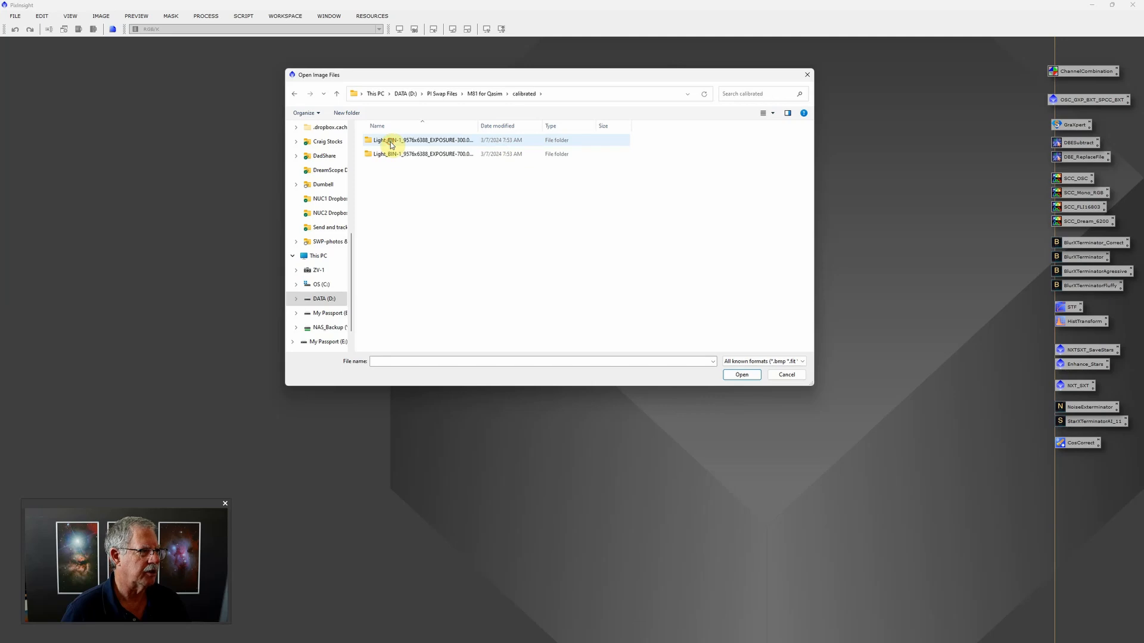
{"action": "double_click", "coordinate": [479, 126]}
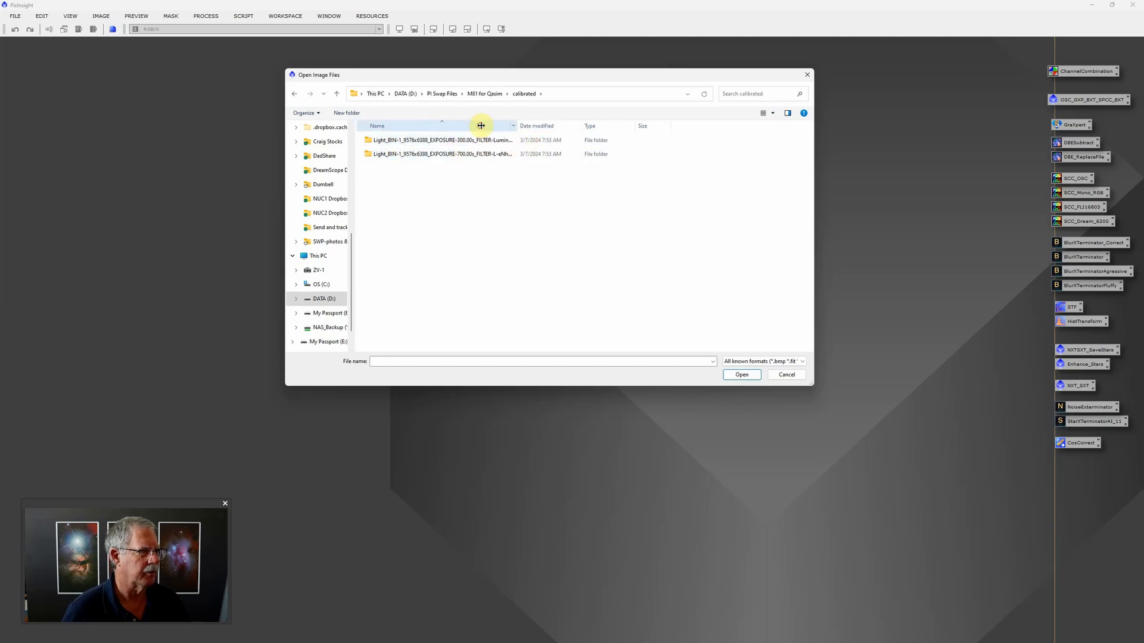
{"action": "left_click_drag", "start_coordinate": [481, 125], "coordinate": [556, 125]}
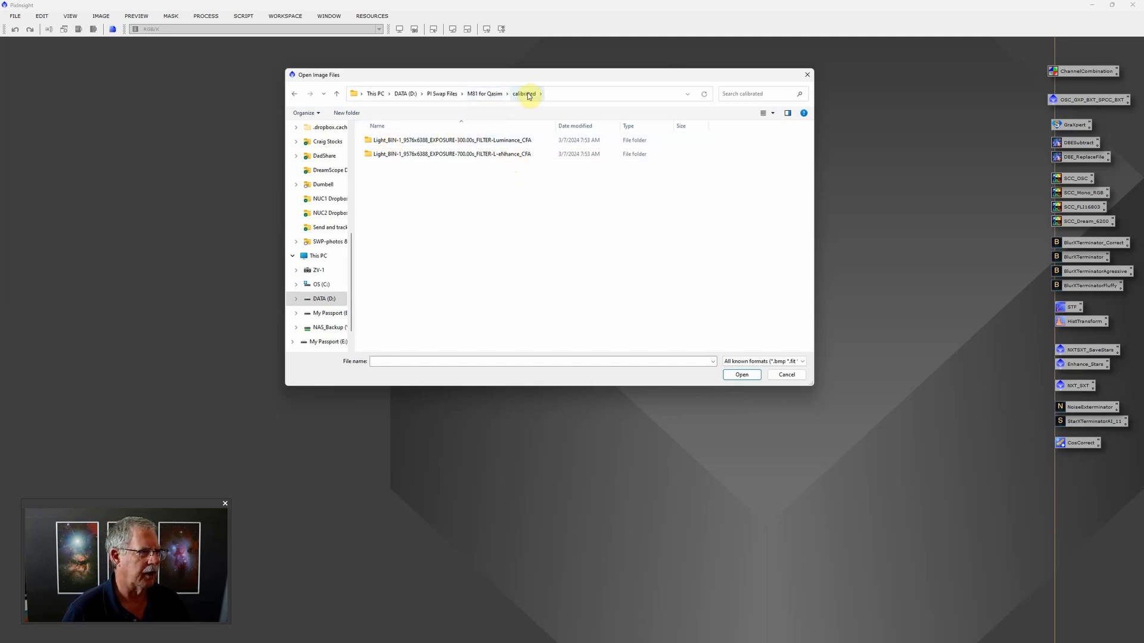
{"action": "double_click", "coordinate": [516, 144]}
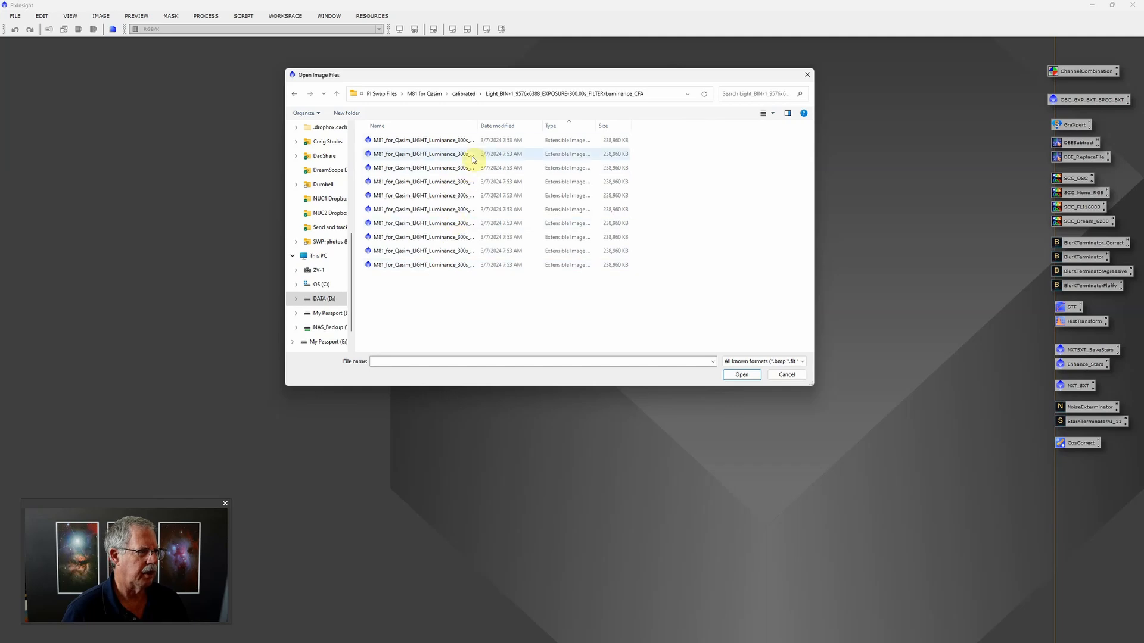
{"action": "left_click_drag", "start_coordinate": [477, 125], "coordinate": [653, 127]}
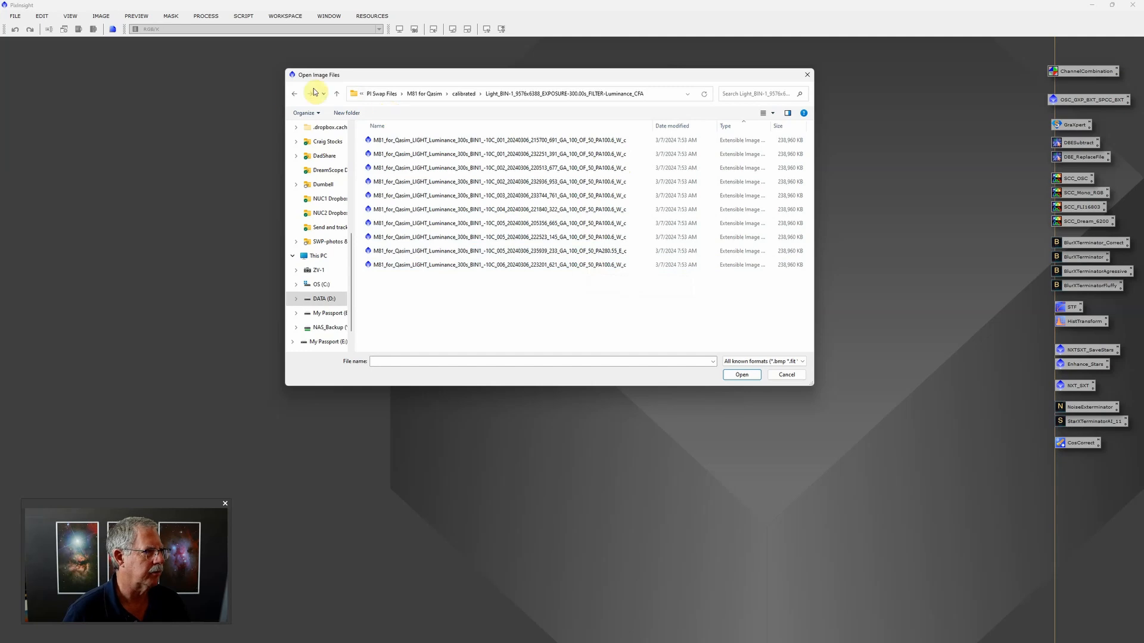
{"action": "left_click", "coordinate": [294, 94]}
{"action": "left_click", "coordinate": [294, 94]}
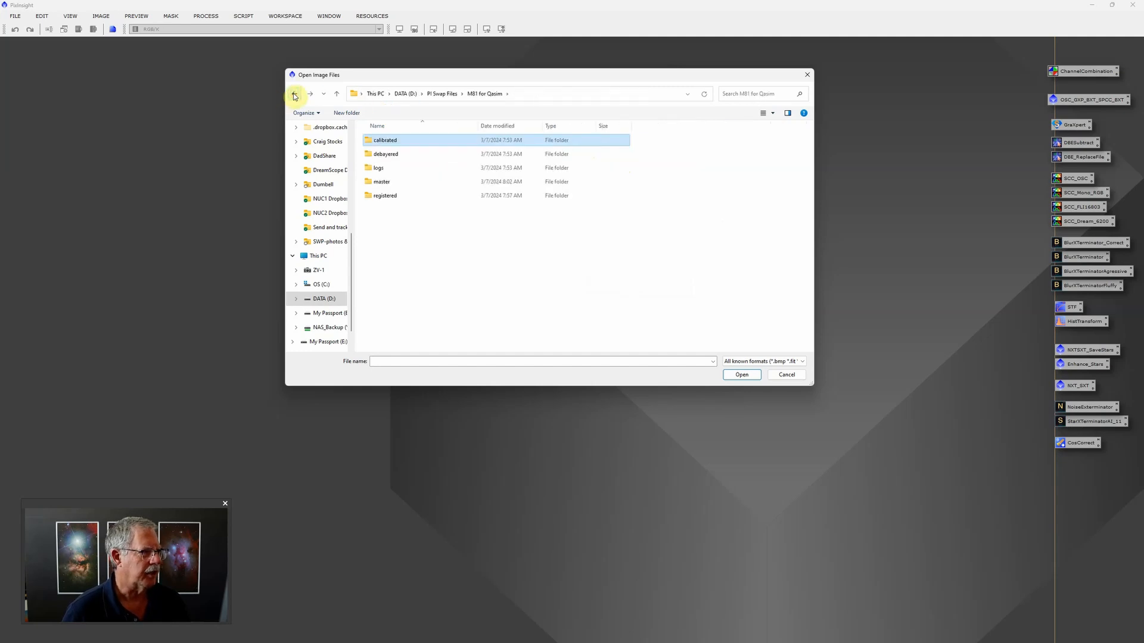
Examine the debayered folder and the registered 300 s Luminance frames, and return to the M81 folder
{"action": "double_click", "coordinate": [414, 156]}
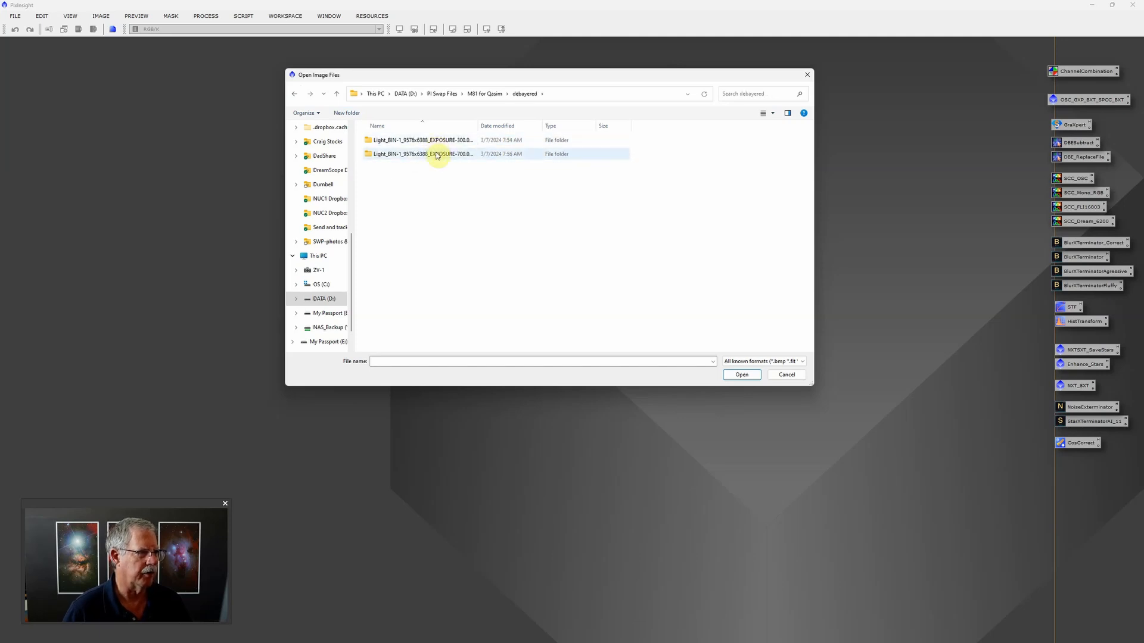
{"action": "left_click", "coordinate": [292, 97]}
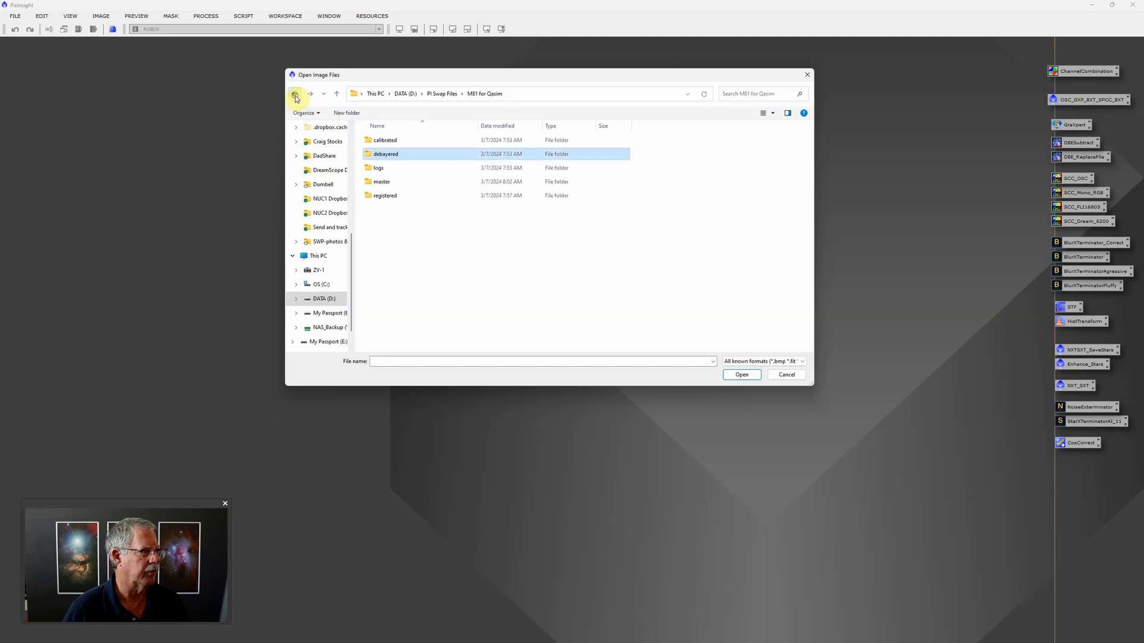
{"action": "double_click", "coordinate": [415, 198]}
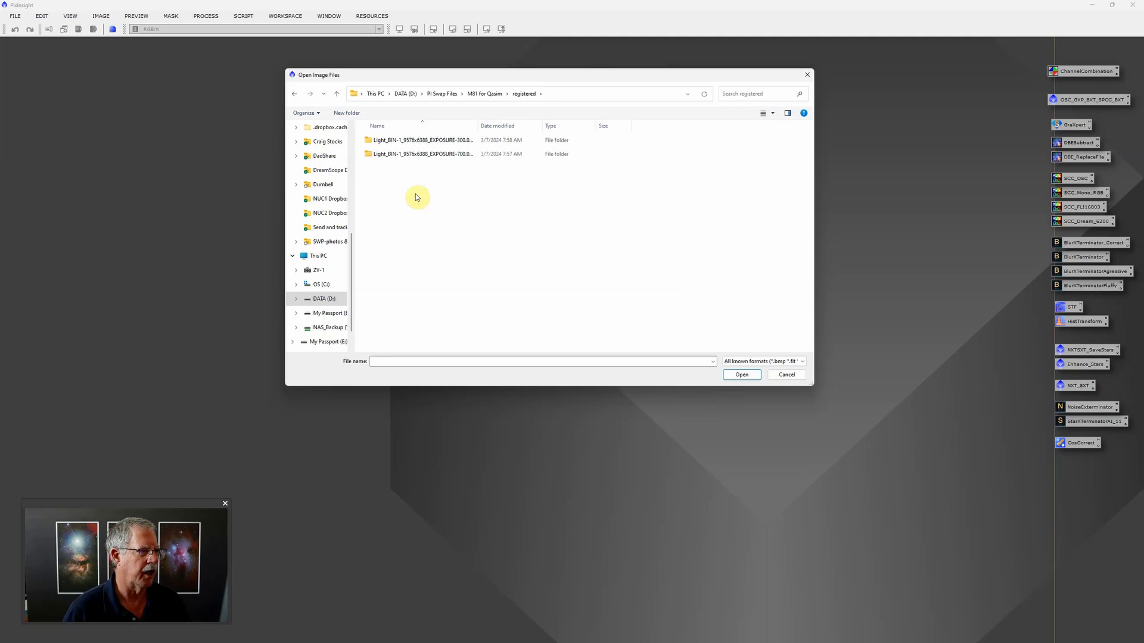
{"action": "left_click_drag", "start_coordinate": [479, 128], "coordinate": [566, 125]}
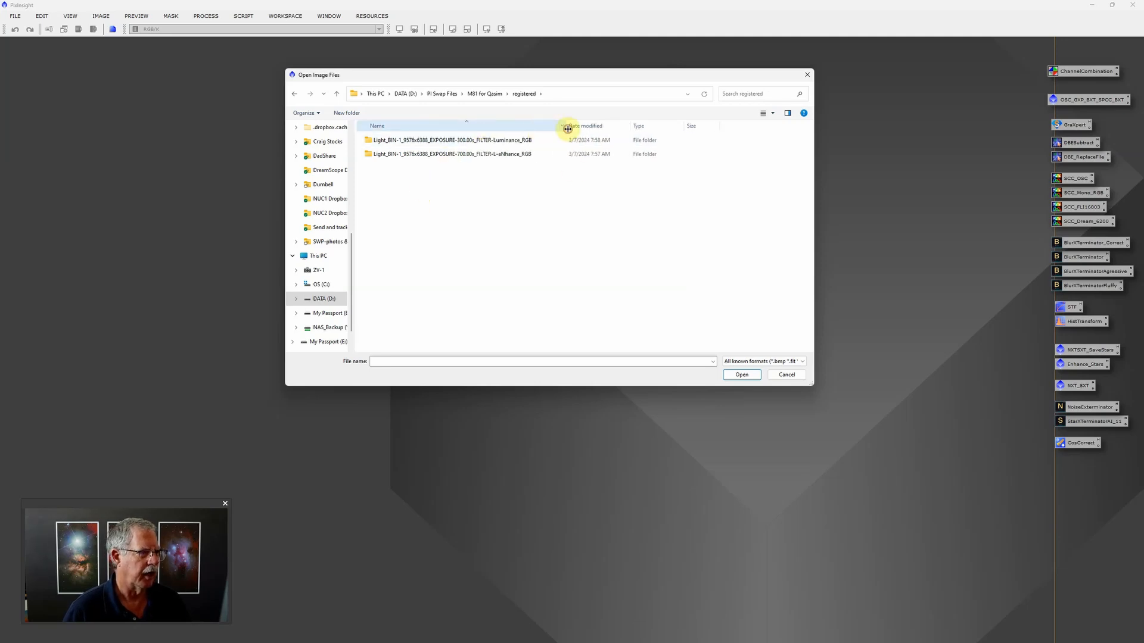
{"action": "double_click", "coordinate": [494, 143]}
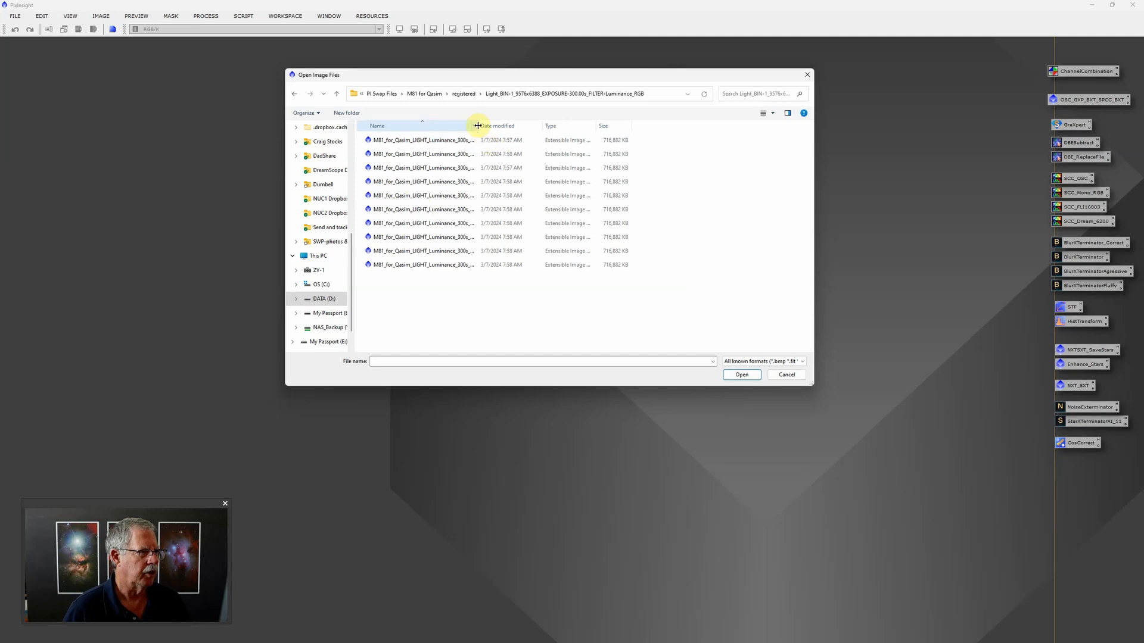
{"action": "left_click_drag", "start_coordinate": [476, 124], "coordinate": [674, 145]}
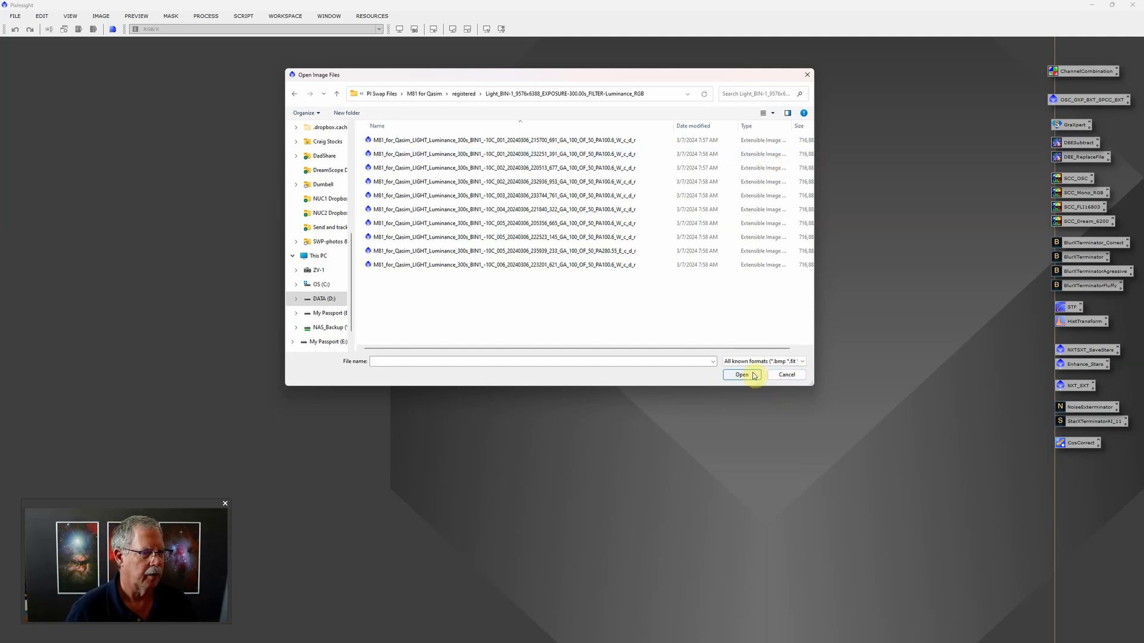
{"action": "left_click", "coordinate": [296, 94]}
{"action": "left_click", "coordinate": [295, 94]}
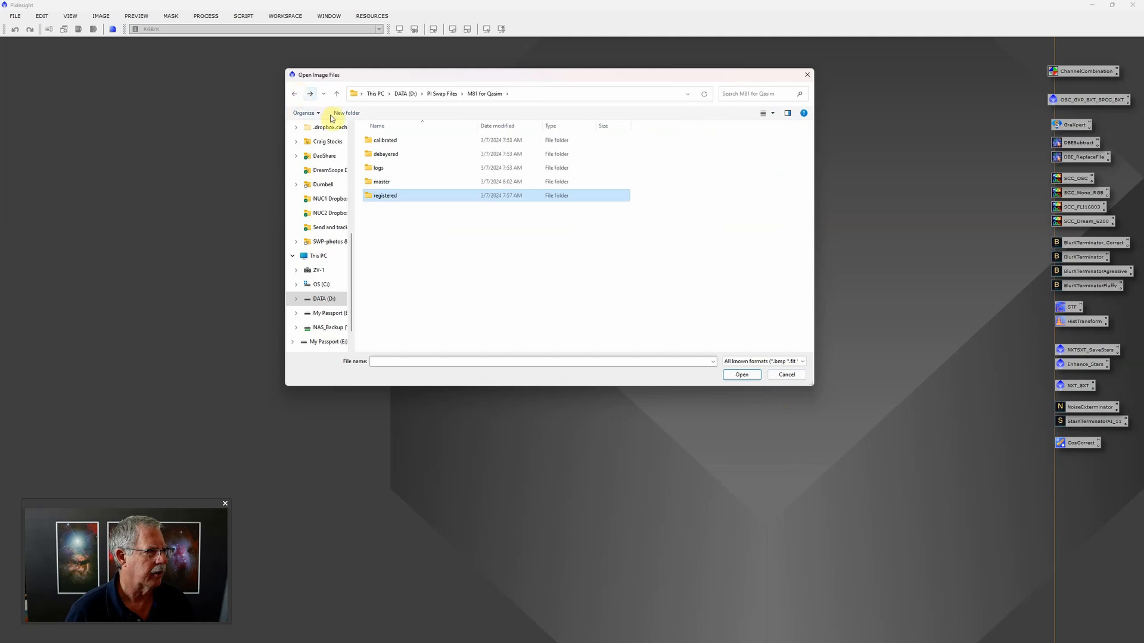
Open the 300 s Luminance and 700 s L-eNhance master lights together from the master folder
{"action": "left_click", "coordinate": [397, 184]}
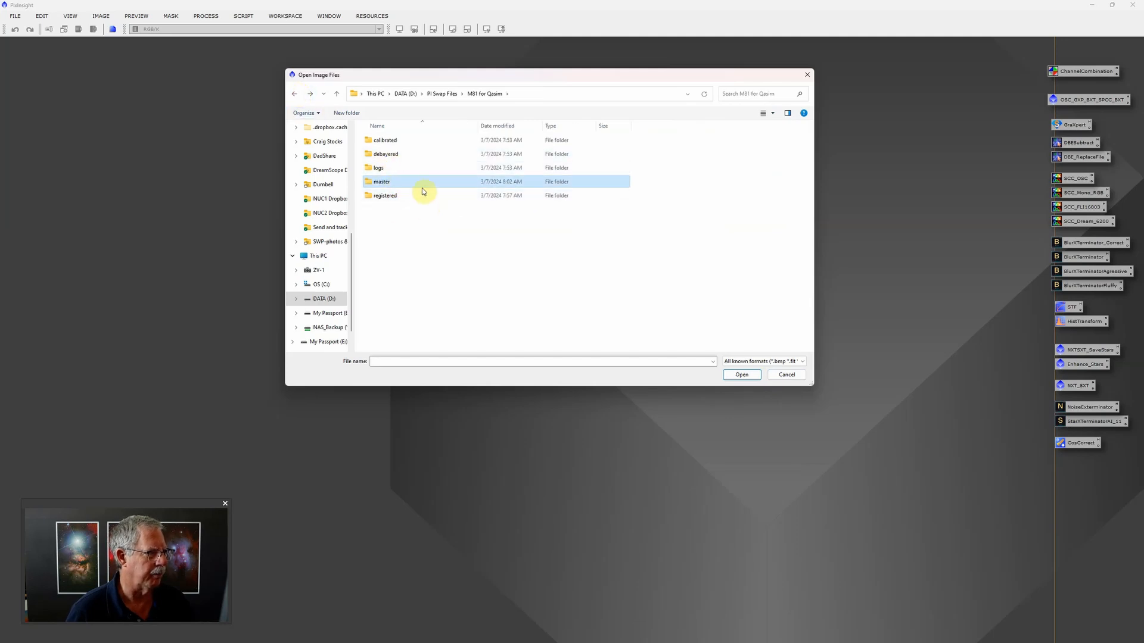
{"action": "double_click", "coordinate": [422, 183]}
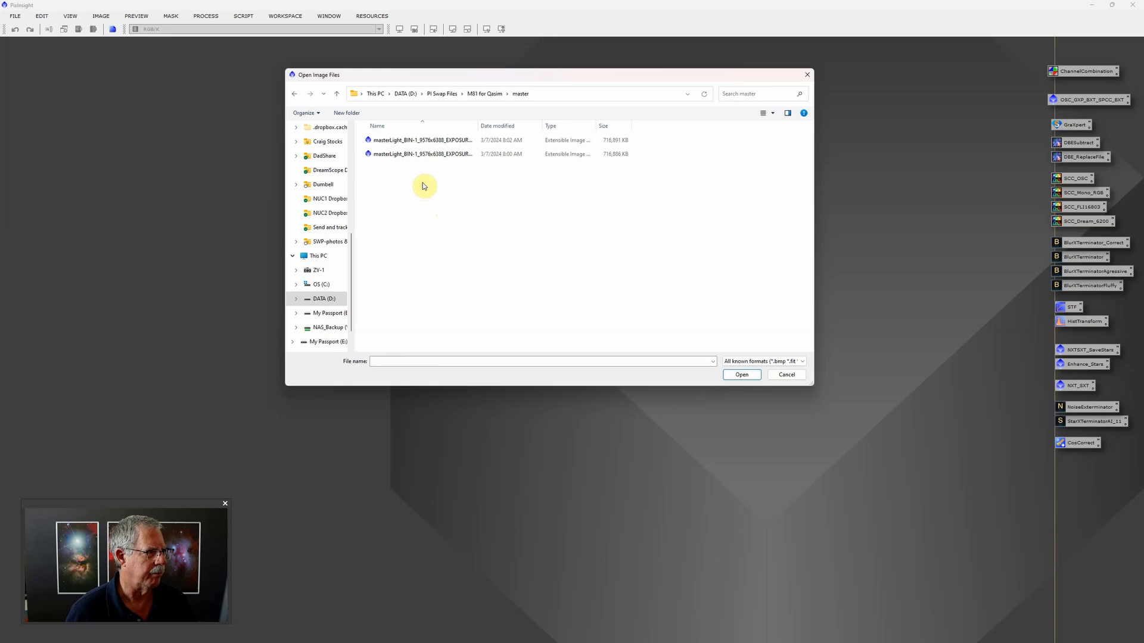
{"action": "left_click_drag", "start_coordinate": [477, 124], "coordinate": [598, 127]}
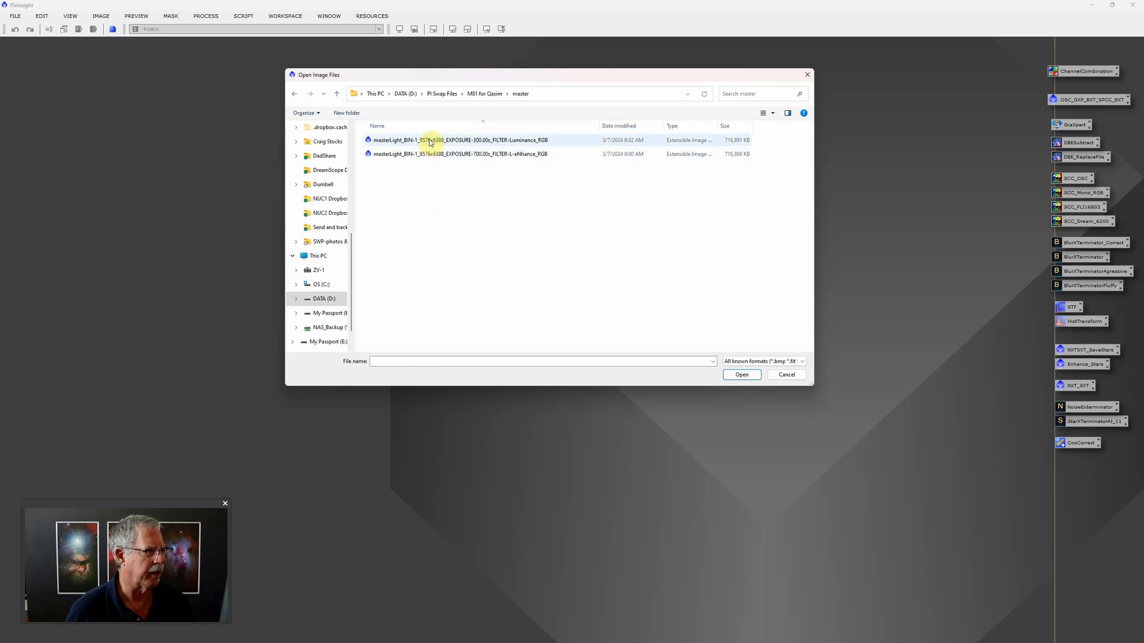
{"action": "left_click", "coordinate": [524, 141]}
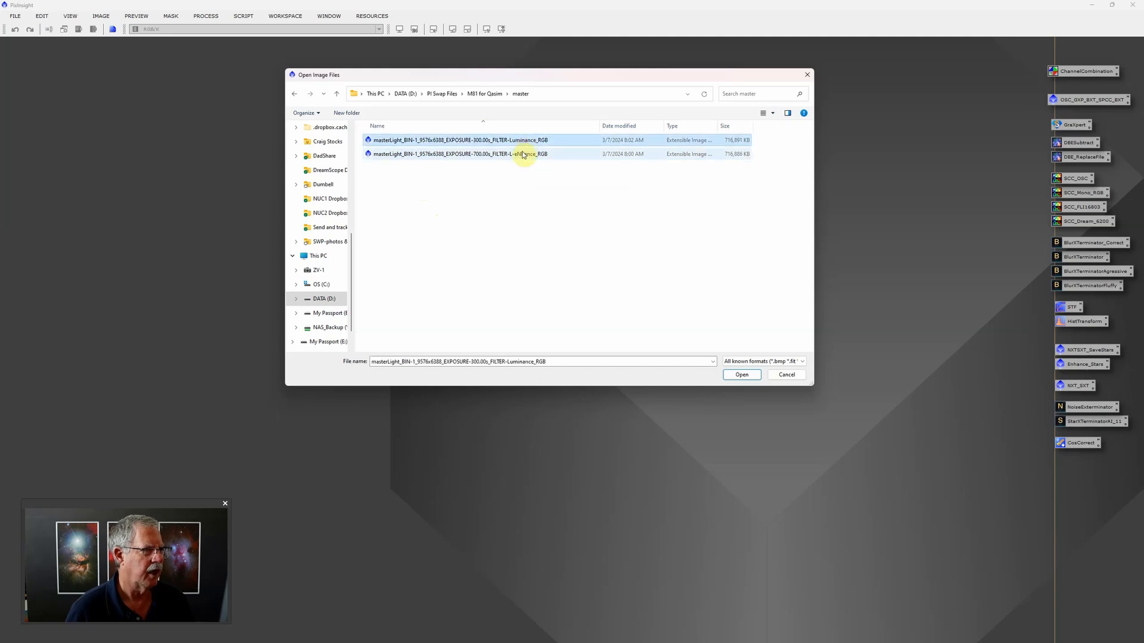
{"action": "left_click", "coordinate": [522, 154], "text": "ctrl"}
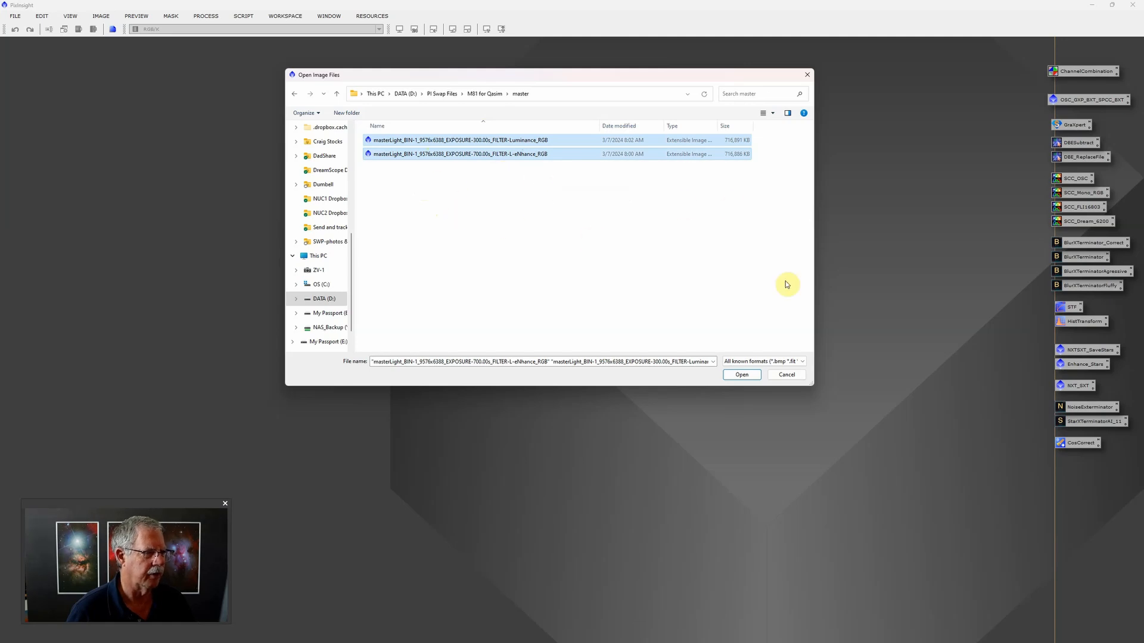
{"action": "left_click", "coordinate": [747, 375]}
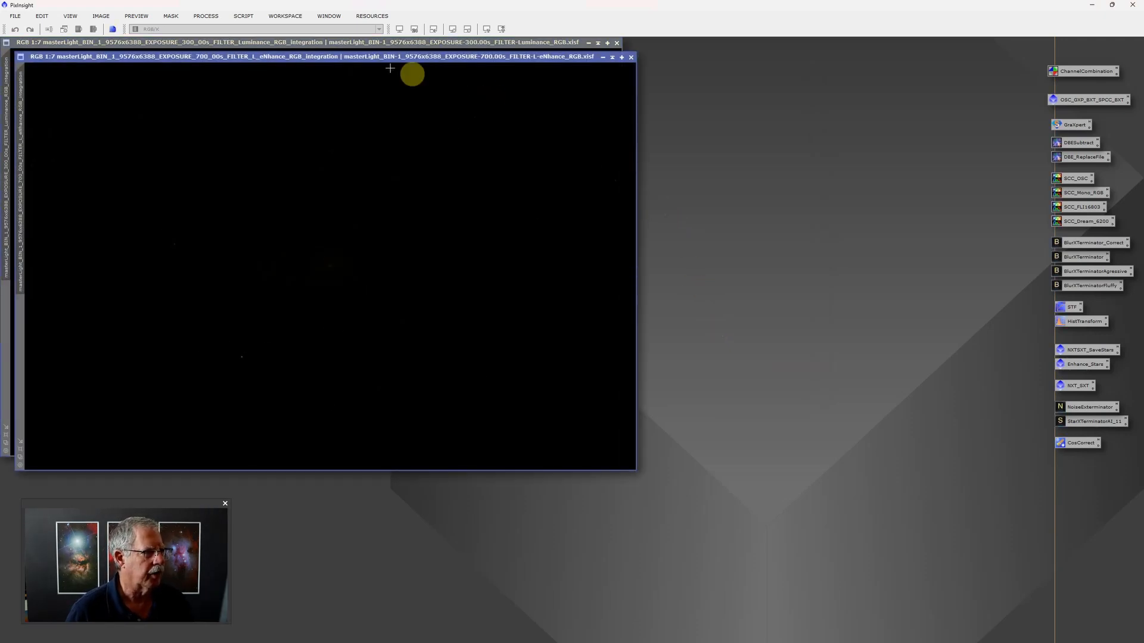
Separate the two image windows and apply a screen auto stretch to the L-eNhance and Luminance master lights
{"action": "left_click_drag", "start_coordinate": [374, 58], "coordinate": [482, 74]}
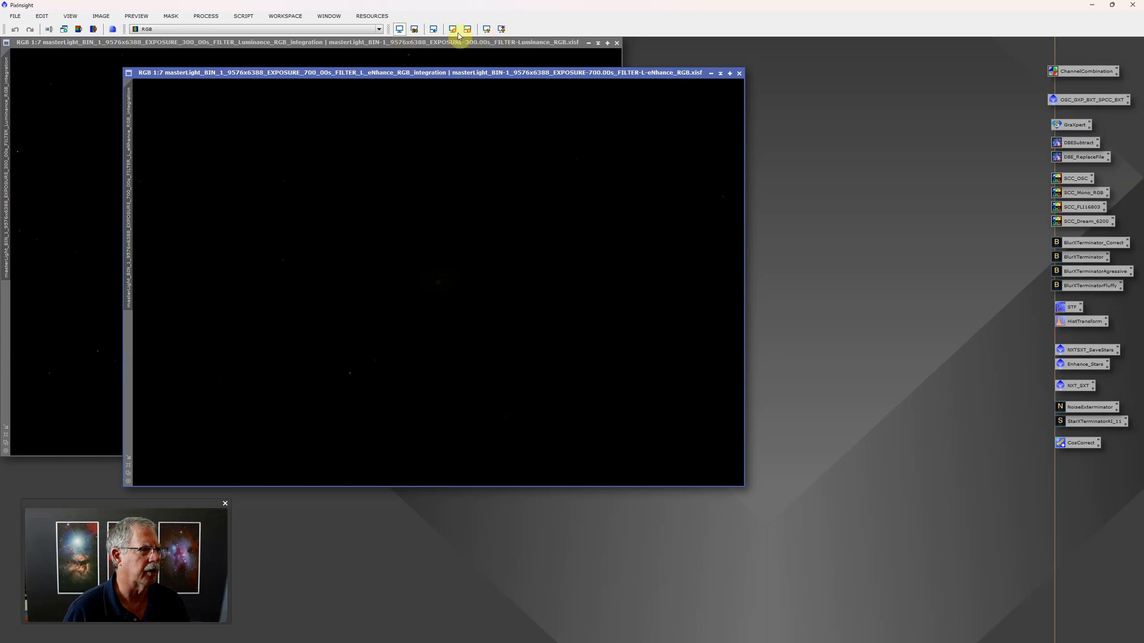
{"action": "left_click", "coordinate": [487, 33], "text": "ctrl"}
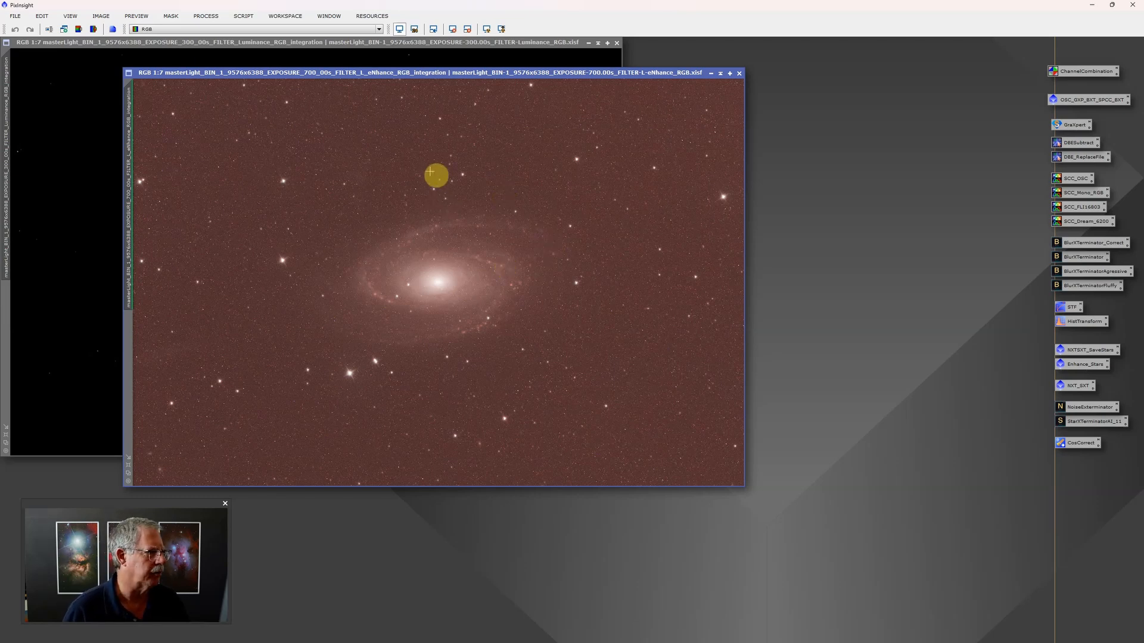
{"action": "left_click", "coordinate": [412, 44]}
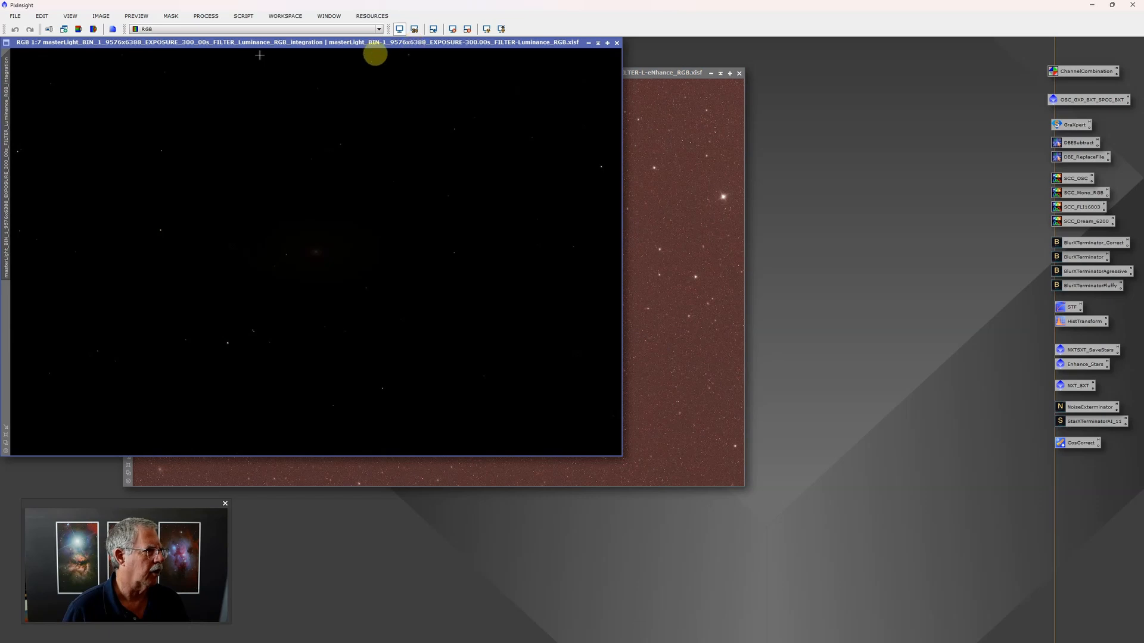
{"action": "left_click_drag", "start_coordinate": [236, 48], "coordinate": [297, 59]}
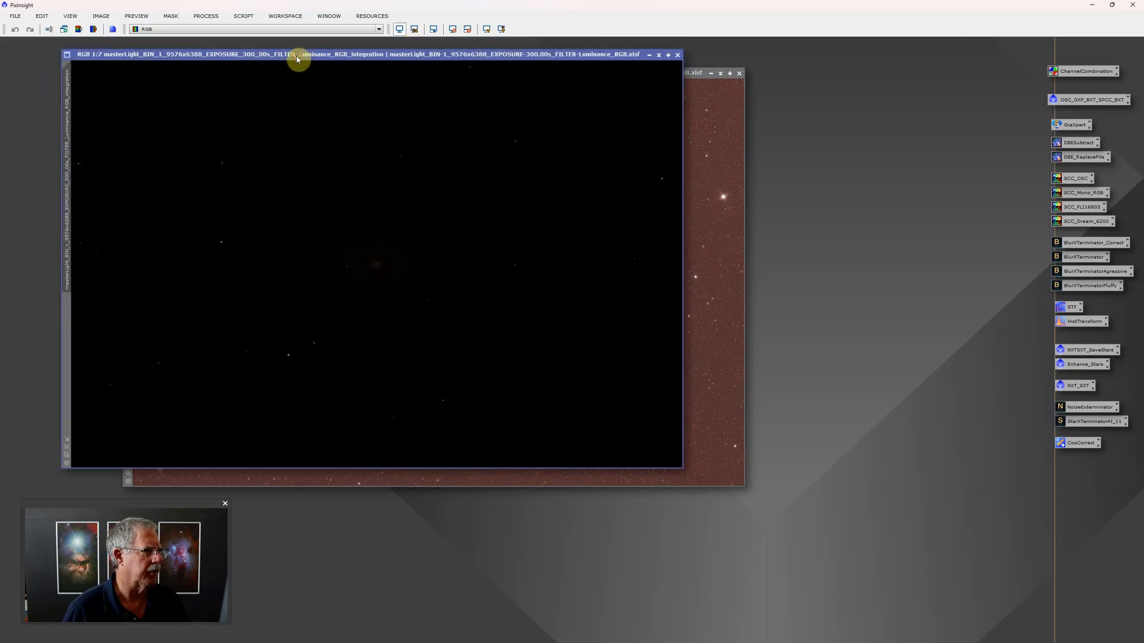
{"action": "left_click", "coordinate": [488, 29]}
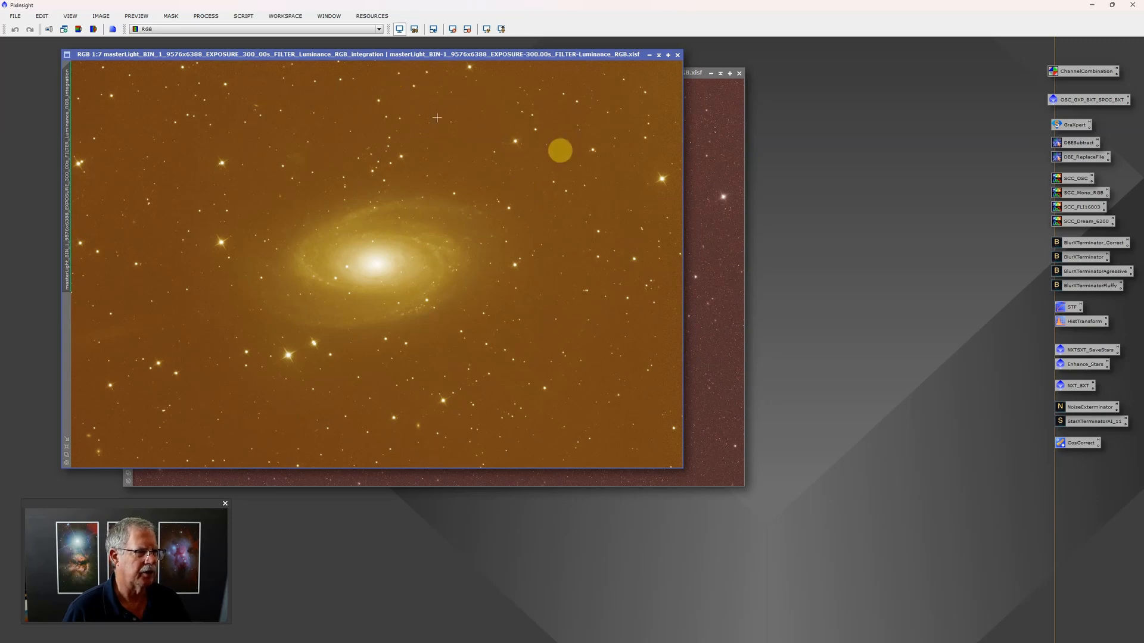
Open the ScreenTransferFunction process beside the images and auto stretch the Luminance master light with linked RGB channels
{"action": "left_click", "coordinate": [208, 16]}
{"action": "mouse_move", "coordinate": [220, 29]}
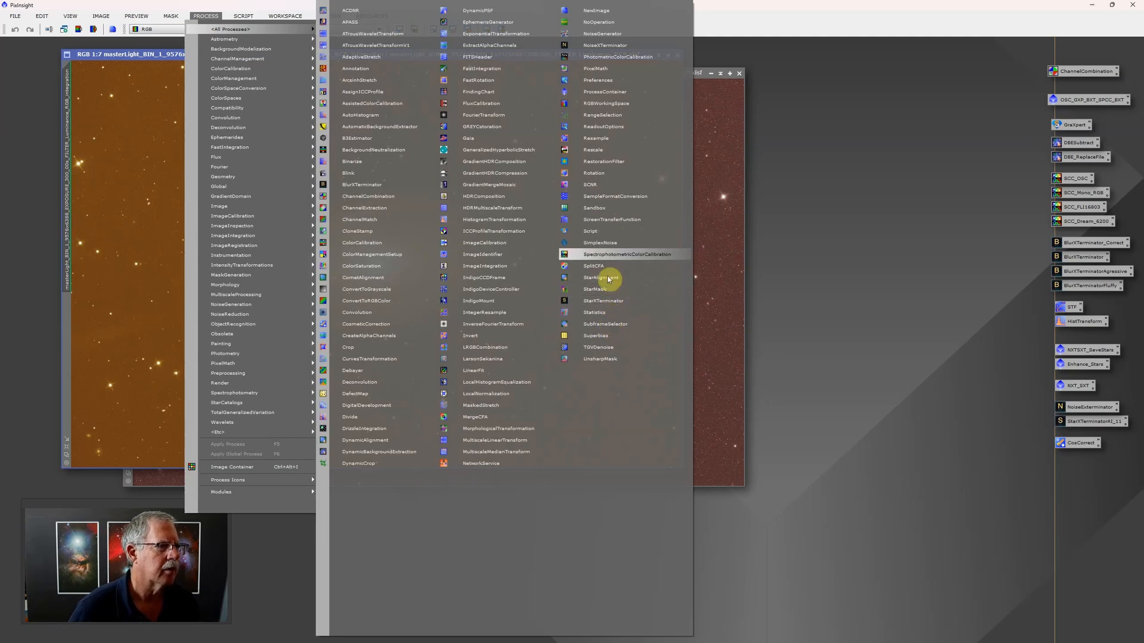
{"action": "left_click", "coordinate": [616, 221]}
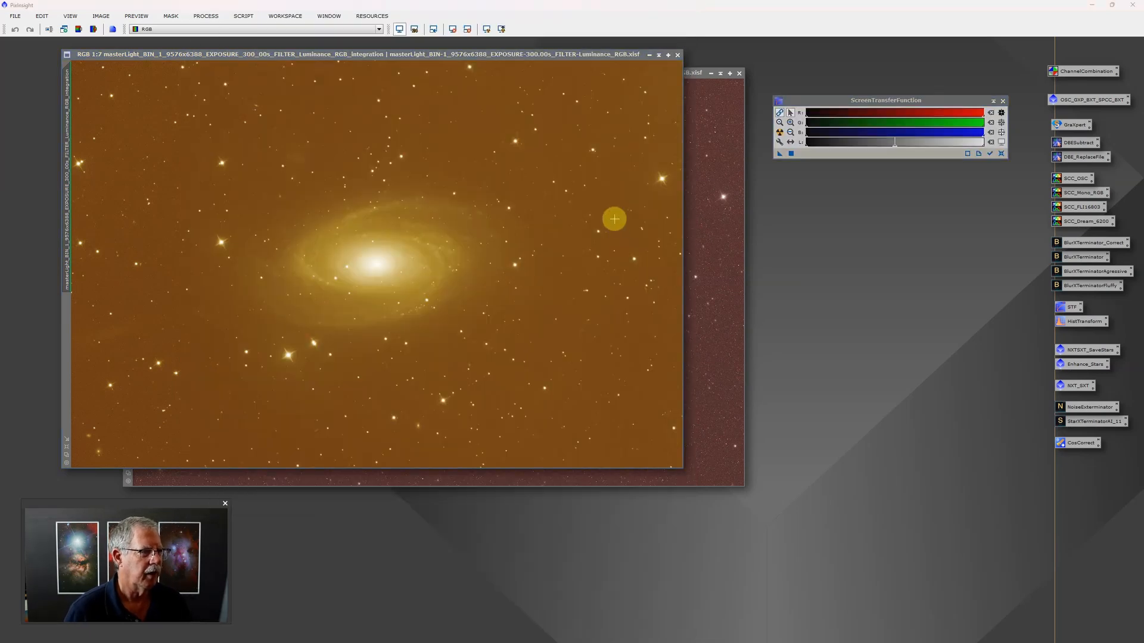
{"action": "left_click_drag", "start_coordinate": [836, 106], "coordinate": [837, 115]}
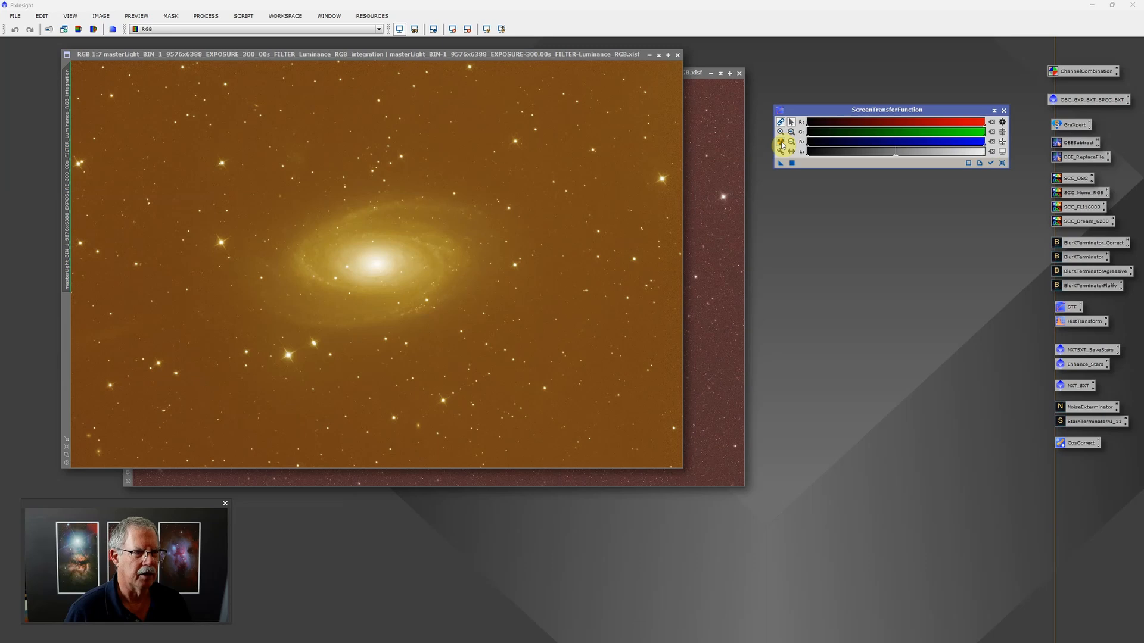
{"action": "left_click", "coordinate": [782, 145]}
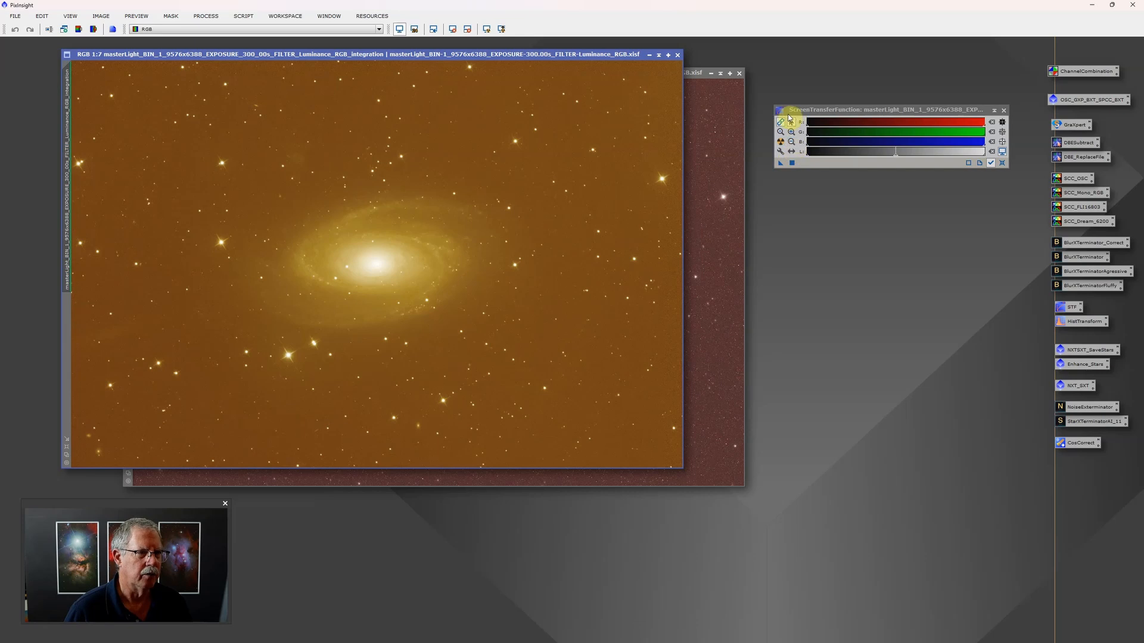
Auto stretch the Luminance master light with unlinked RGB channels, and link the channels again
{"action": "left_click", "coordinate": [780, 121]}
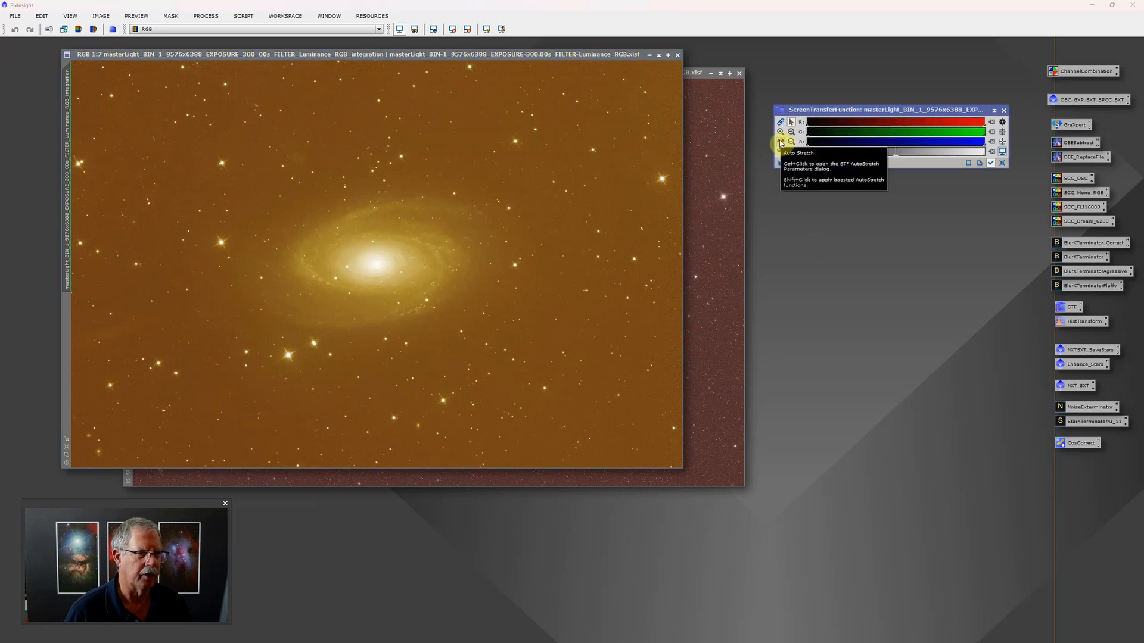
{"action": "left_click", "coordinate": [780, 142]}
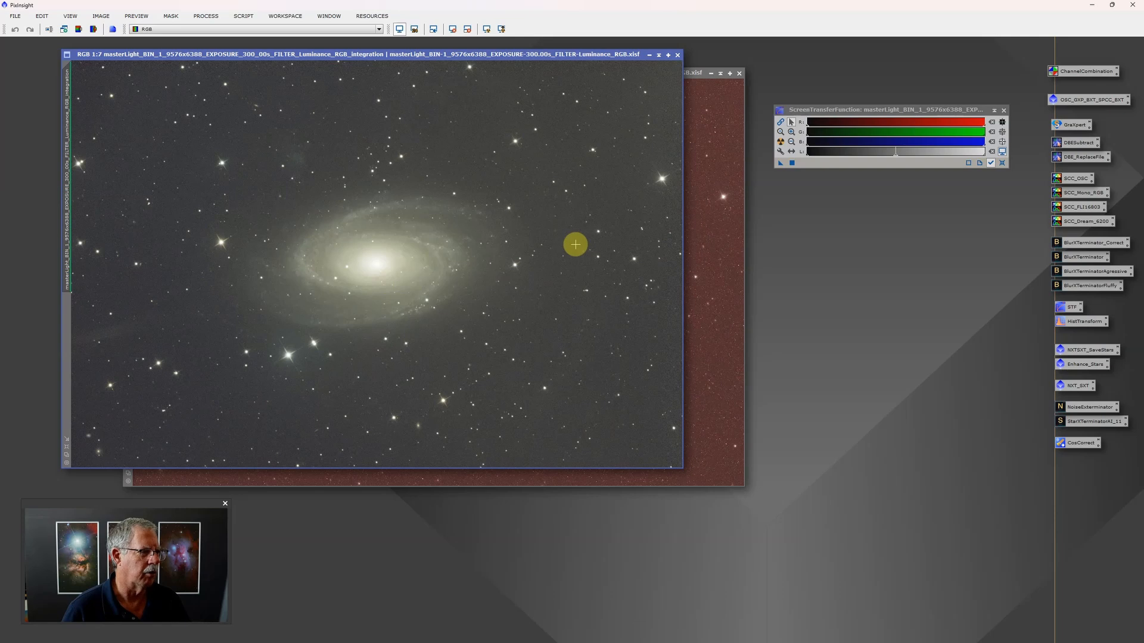
{"action": "left_click", "coordinate": [781, 123]}
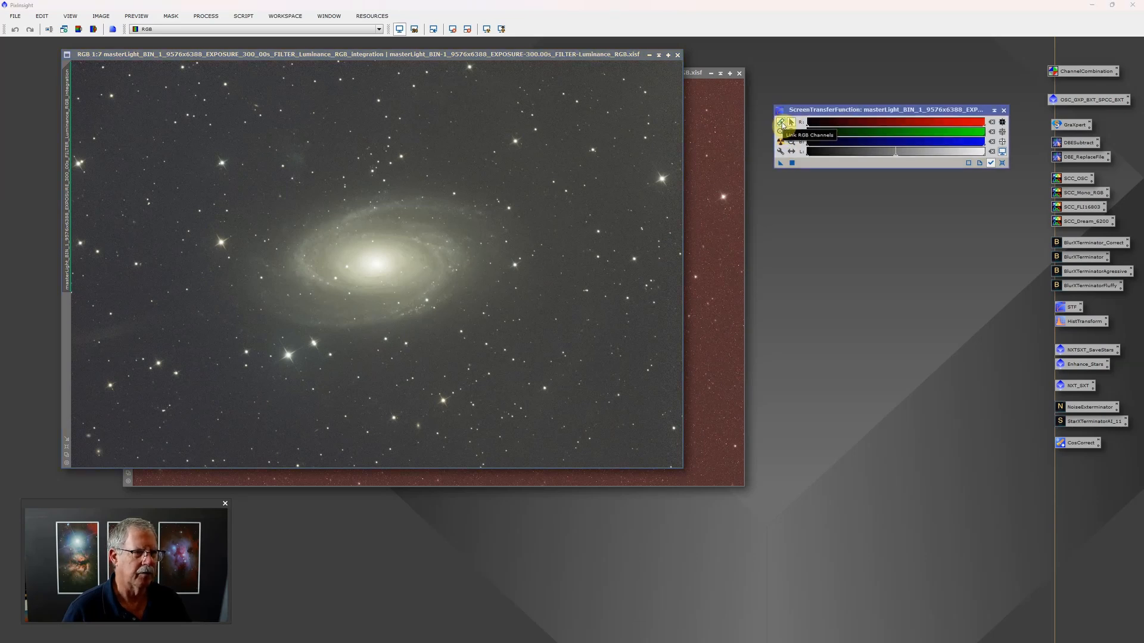
Auto stretch the Luminance master light with linked RGB channels and close the ScreenTransferFunction process
{"action": "left_click", "coordinate": [781, 141]}
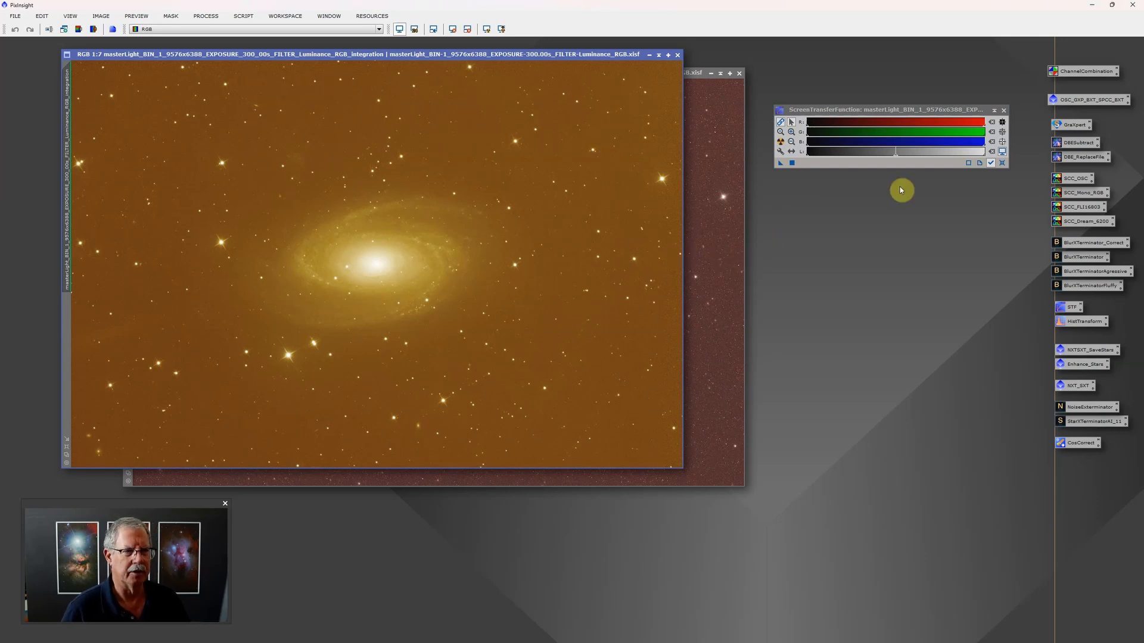
{"action": "left_click", "coordinate": [1005, 110]}
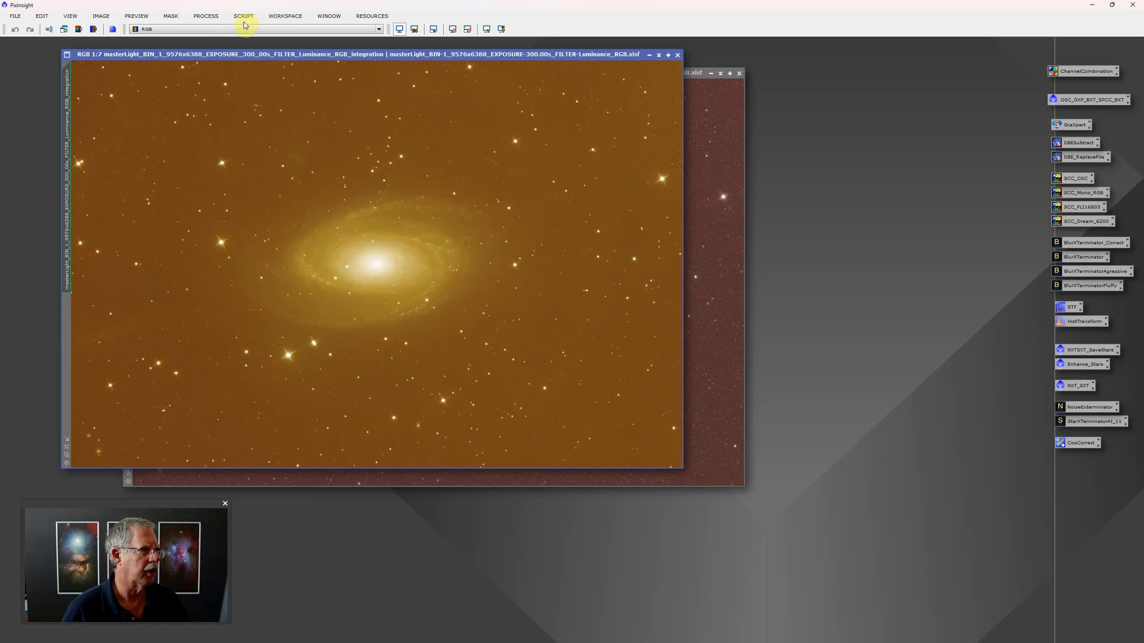
Open the GraXpert script for the Luminance master light beside the image and set the smoothing to 0.201
{"action": "left_click", "coordinate": [249, 19]}
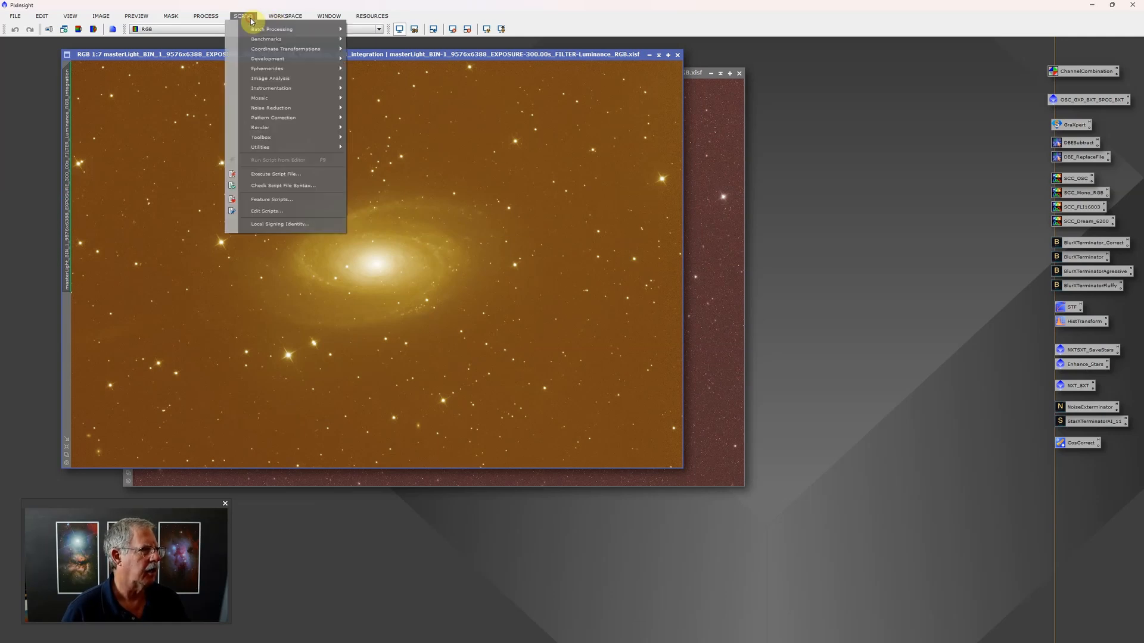
{"action": "mouse_move", "coordinate": [286, 138]}
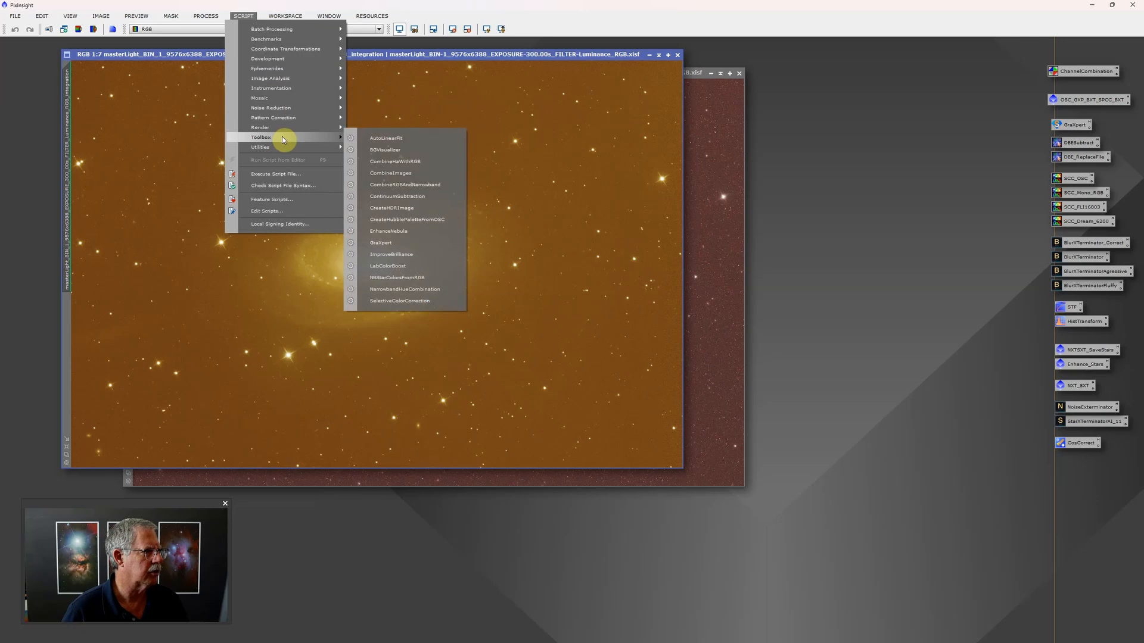
{"action": "left_click", "coordinate": [392, 244]}
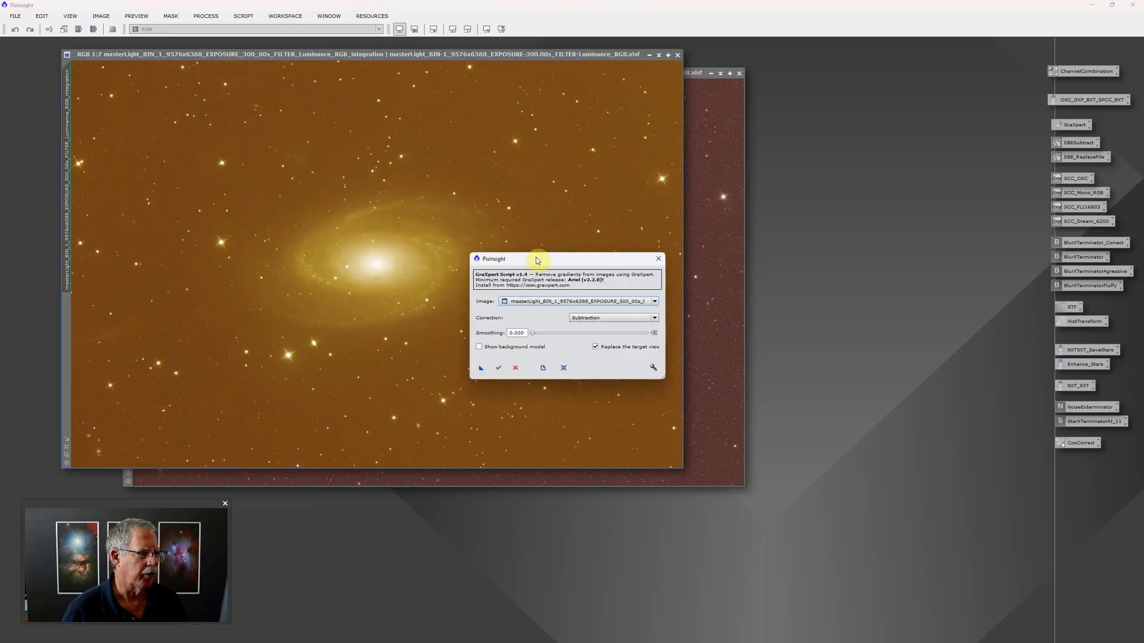
{"action": "left_click_drag", "start_coordinate": [542, 257], "coordinate": [848, 189]}
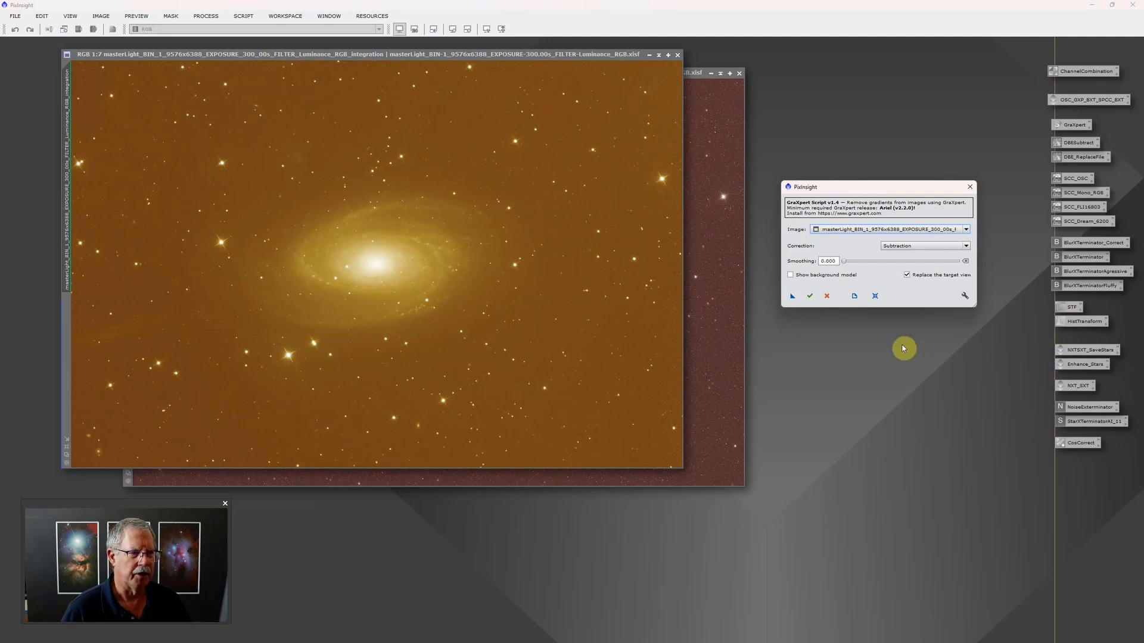
{"action": "left_click_drag", "start_coordinate": [845, 261], "coordinate": [867, 262]}
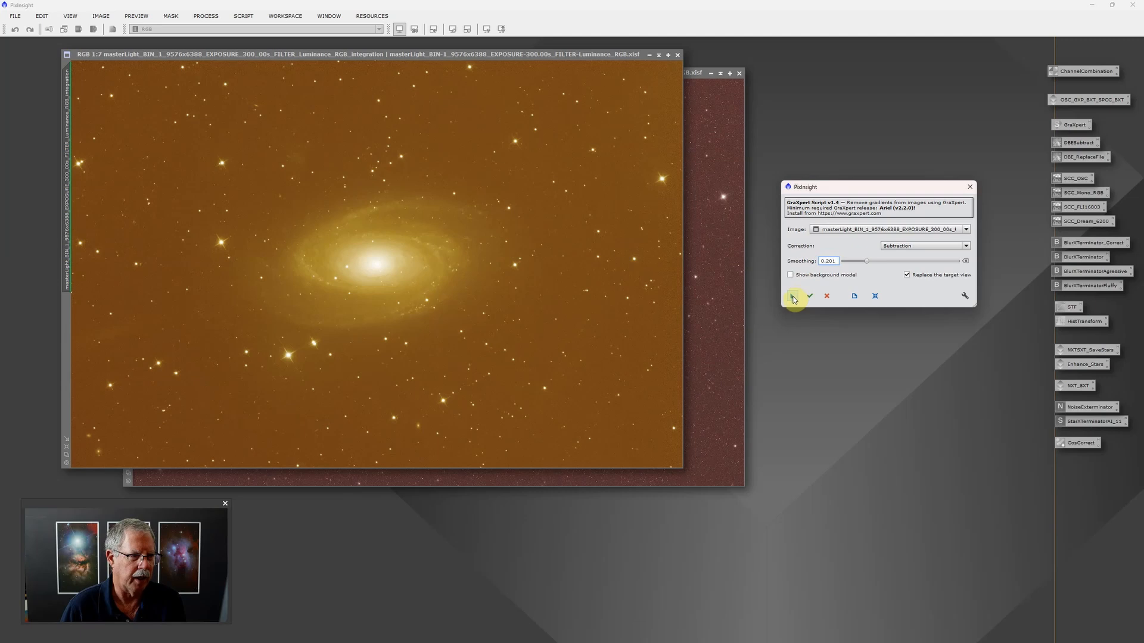
Run GraXpert with Subtraction correction on the Luminance master light and apply a fresh screen auto stretch
{"action": "left_click_drag", "start_coordinate": [794, 296], "coordinate": [518, 230]}
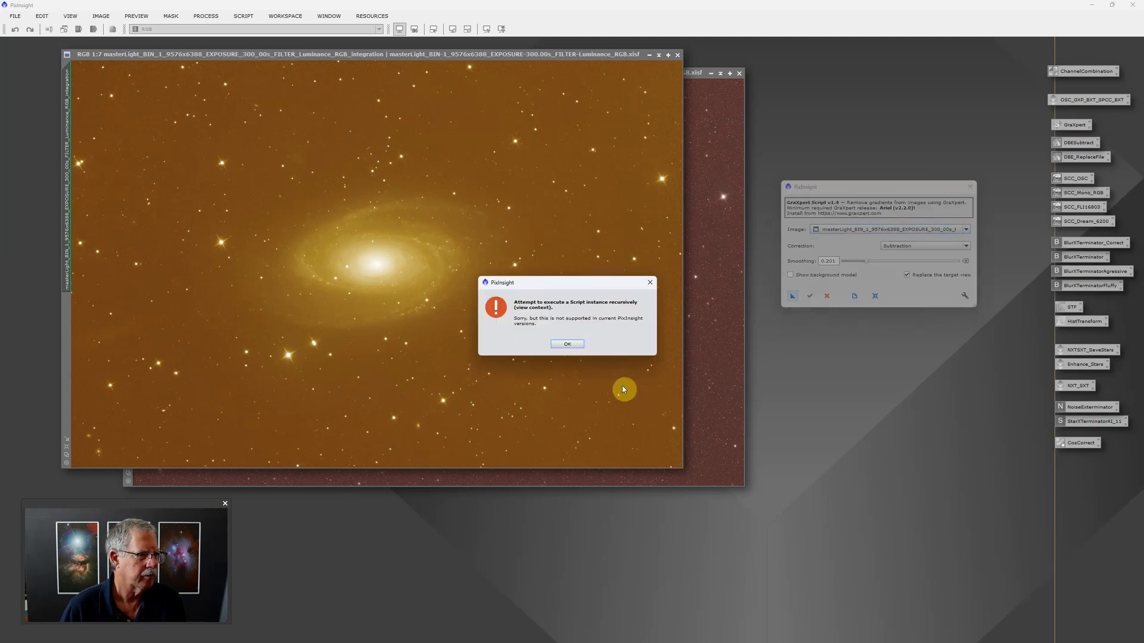
{"action": "left_click", "coordinate": [567, 344]}
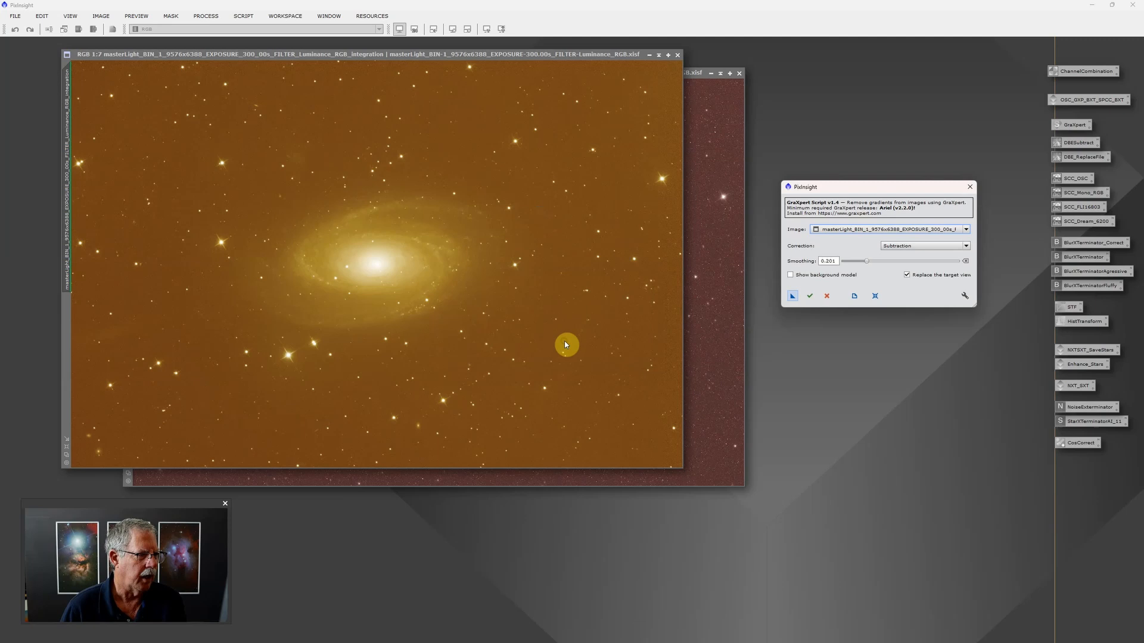
{"action": "left_click", "coordinate": [810, 298]}
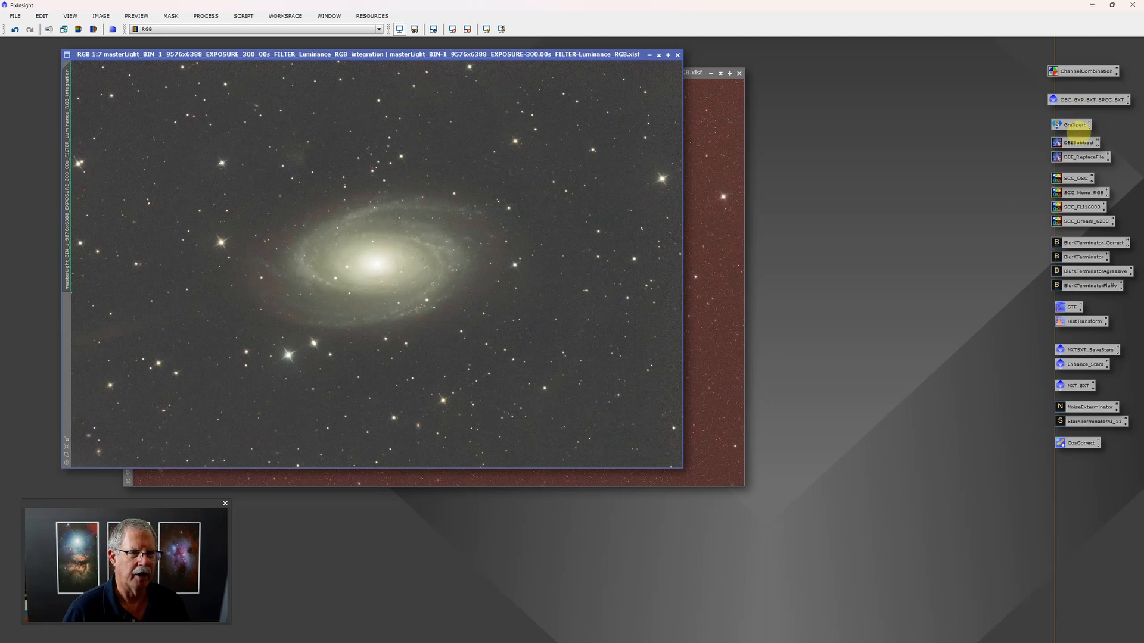
{"action": "left_click", "coordinate": [486, 30]}
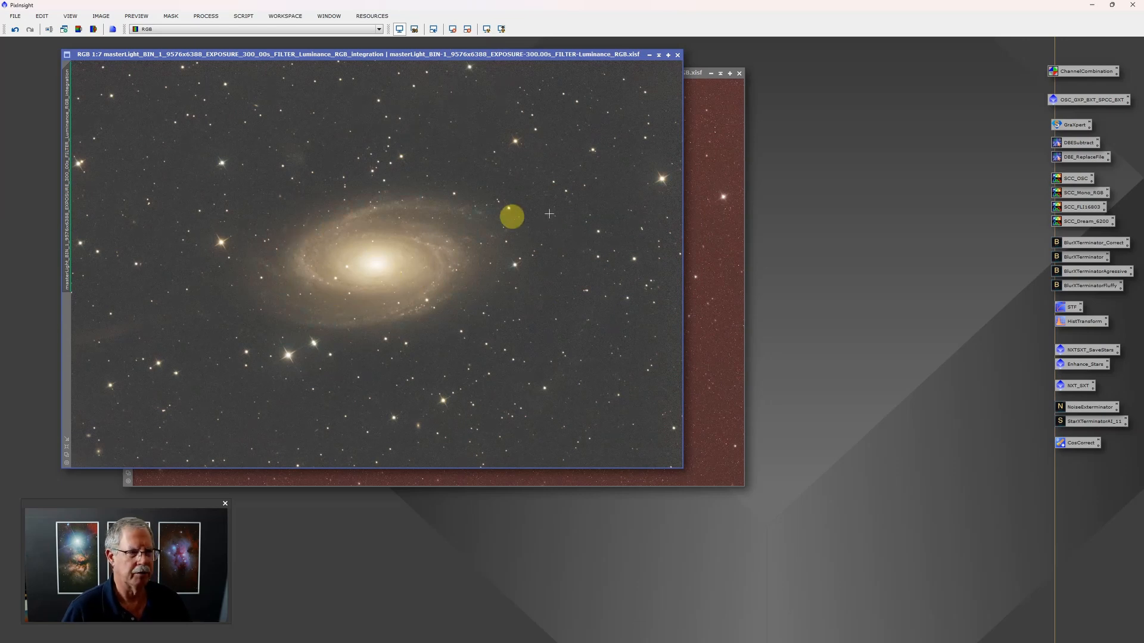
Bring the L-eNhance master light forward, save the GraXpert script settings as a process icon on the workspace, and close the script
{"action": "left_click", "coordinate": [701, 175]}
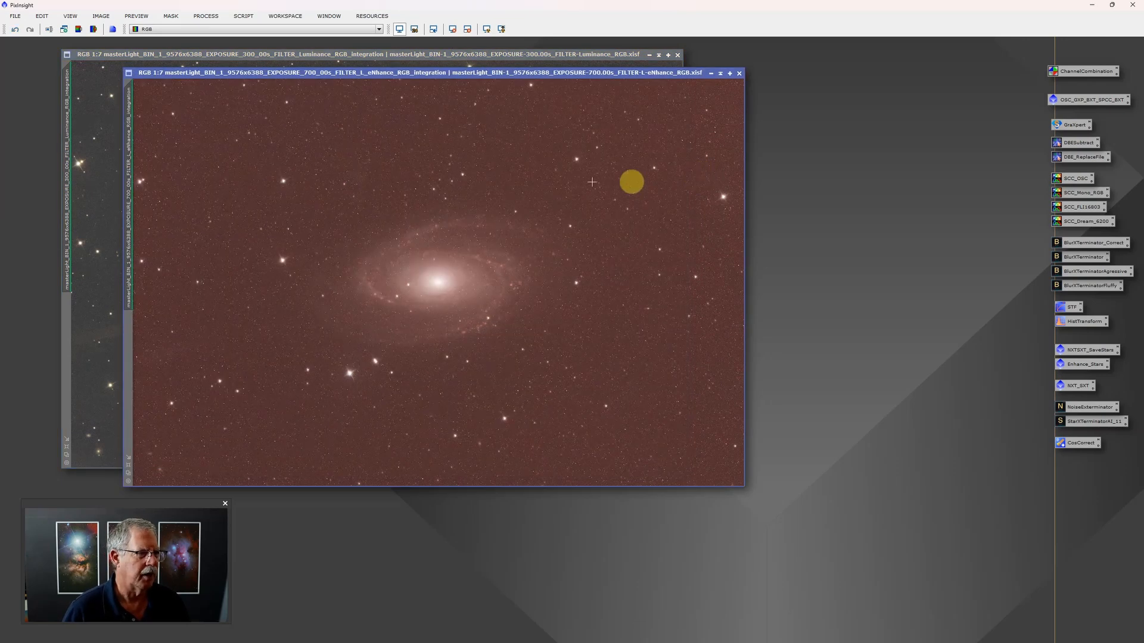
{"action": "left_click_drag", "start_coordinate": [475, 74], "coordinate": [515, 93]}
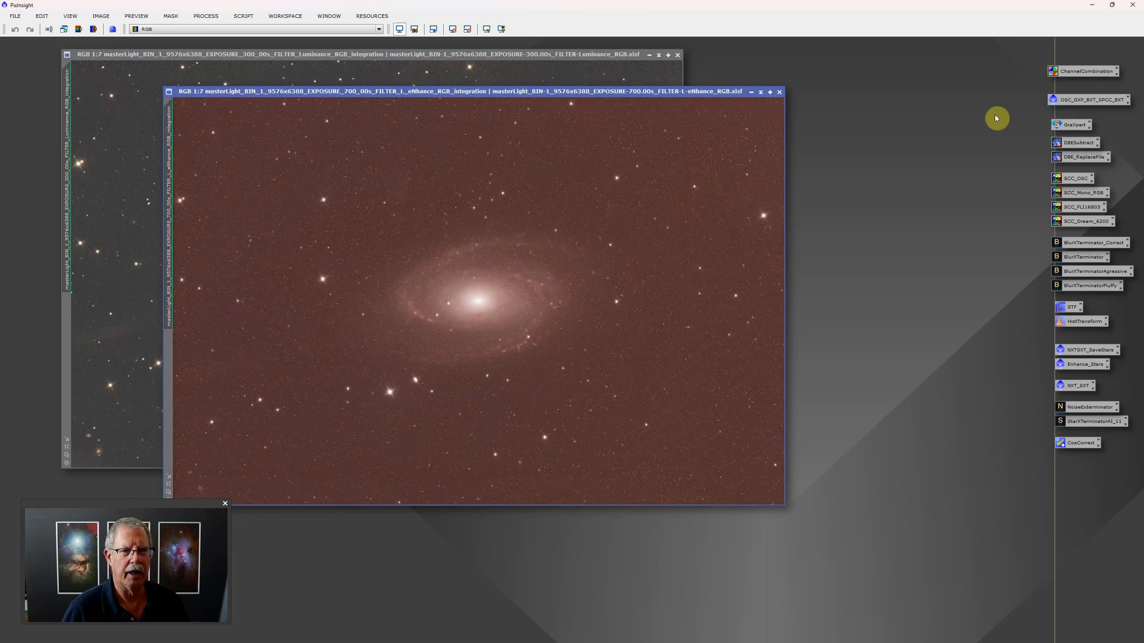
{"action": "left_click", "coordinate": [1076, 126]}
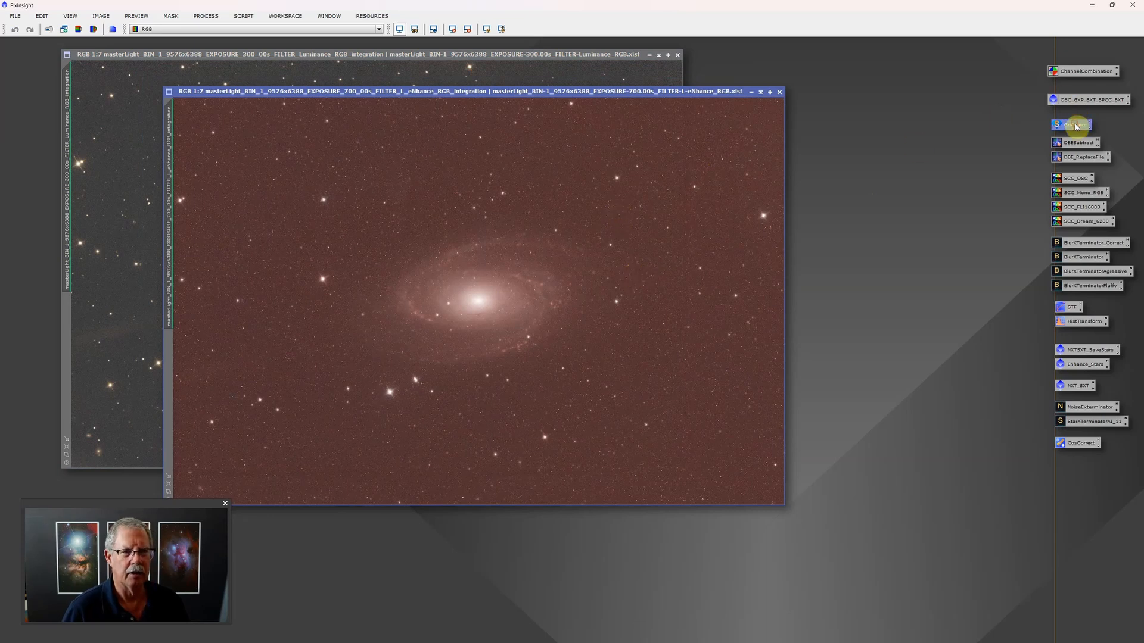
{"action": "left_click", "coordinate": [247, 17]}
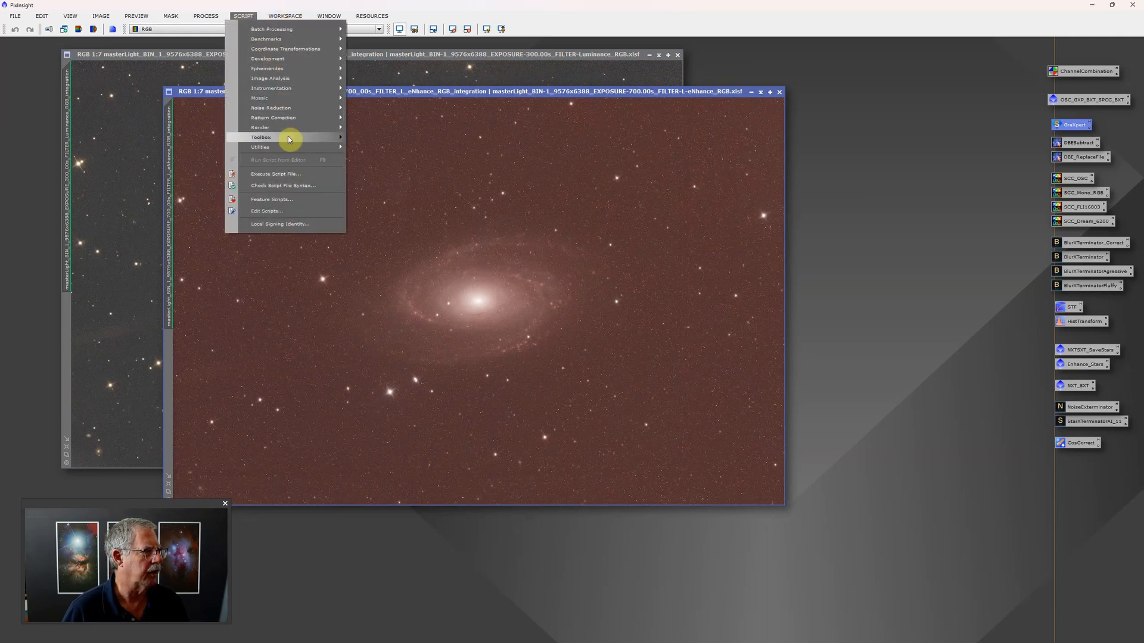
{"action": "mouse_move", "coordinate": [292, 140]}
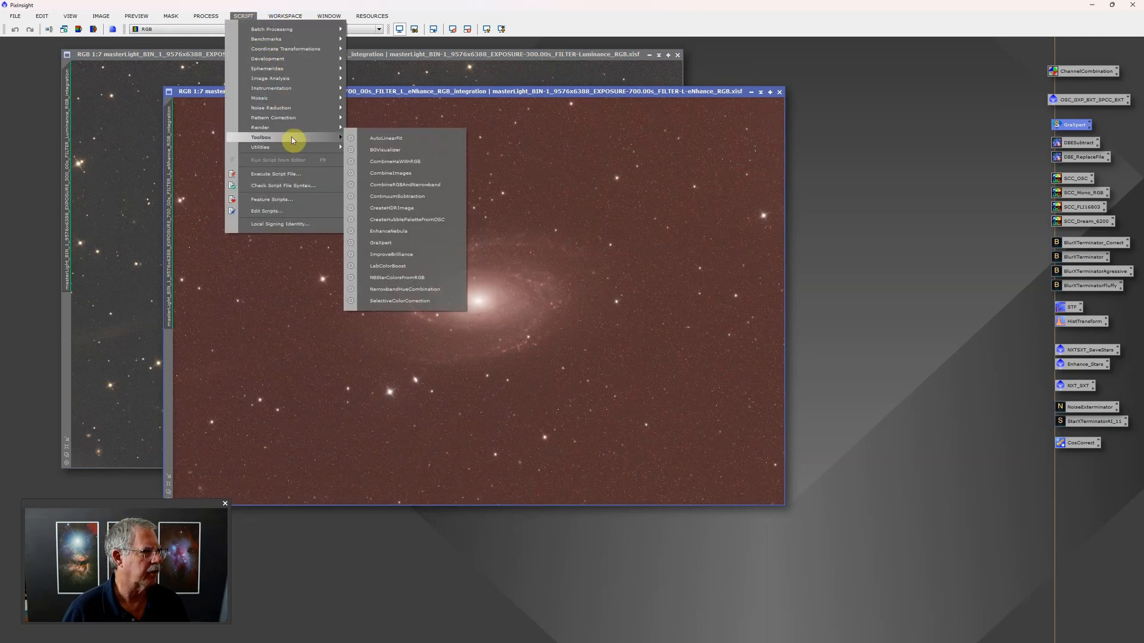
{"action": "left_click", "coordinate": [405, 249]}
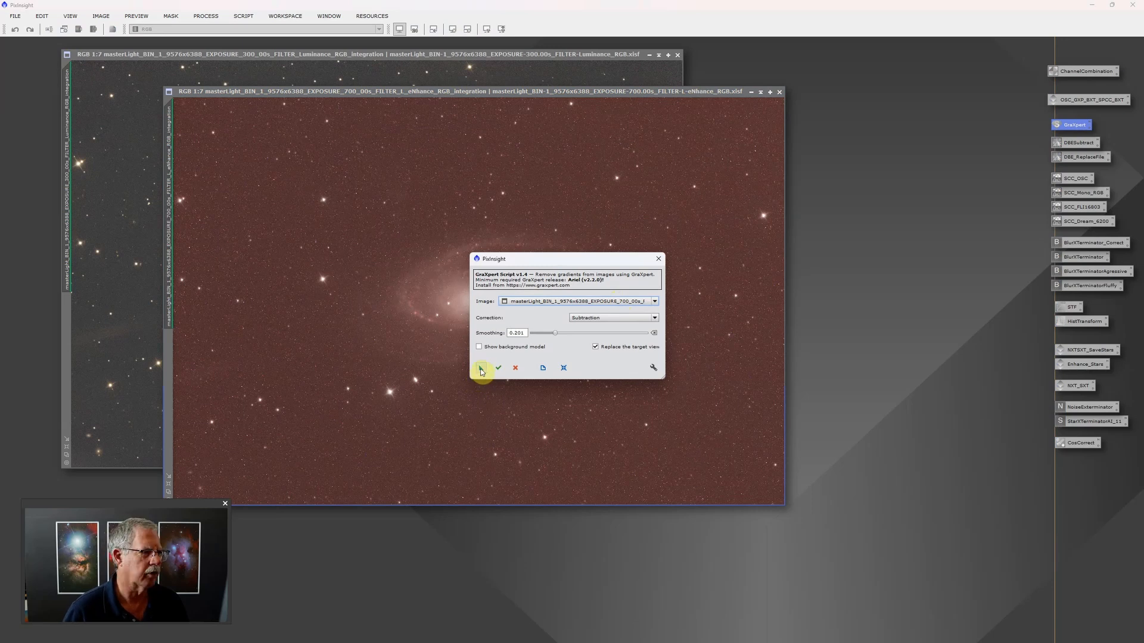
{"action": "left_click", "coordinate": [481, 369]}
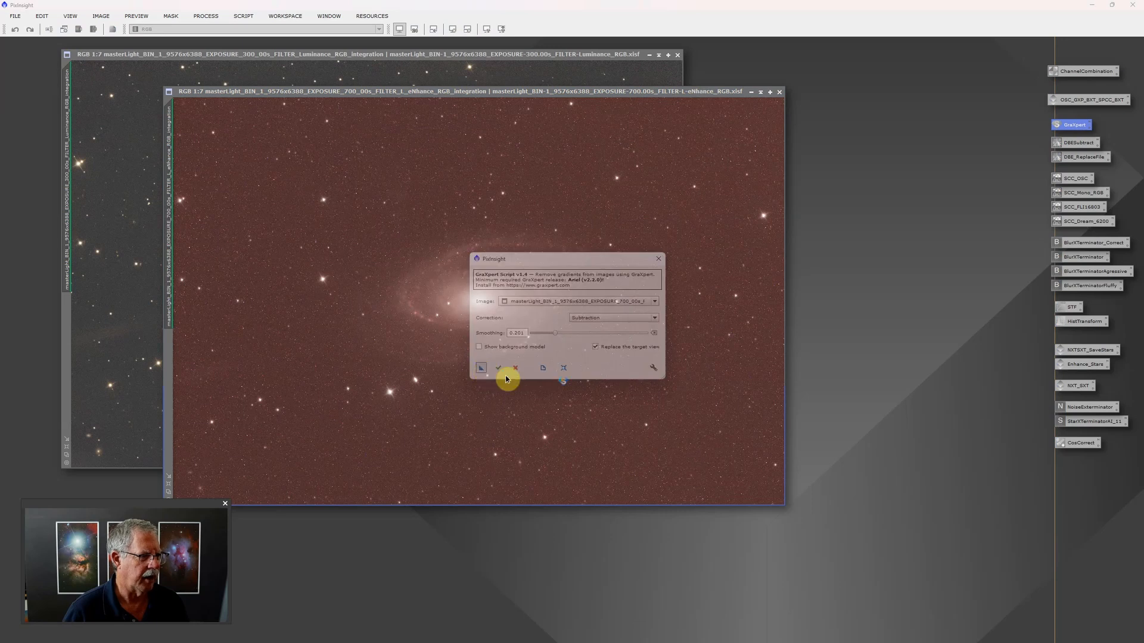
{"action": "left_click_drag", "start_coordinate": [894, 360], "coordinate": [894, 357]}
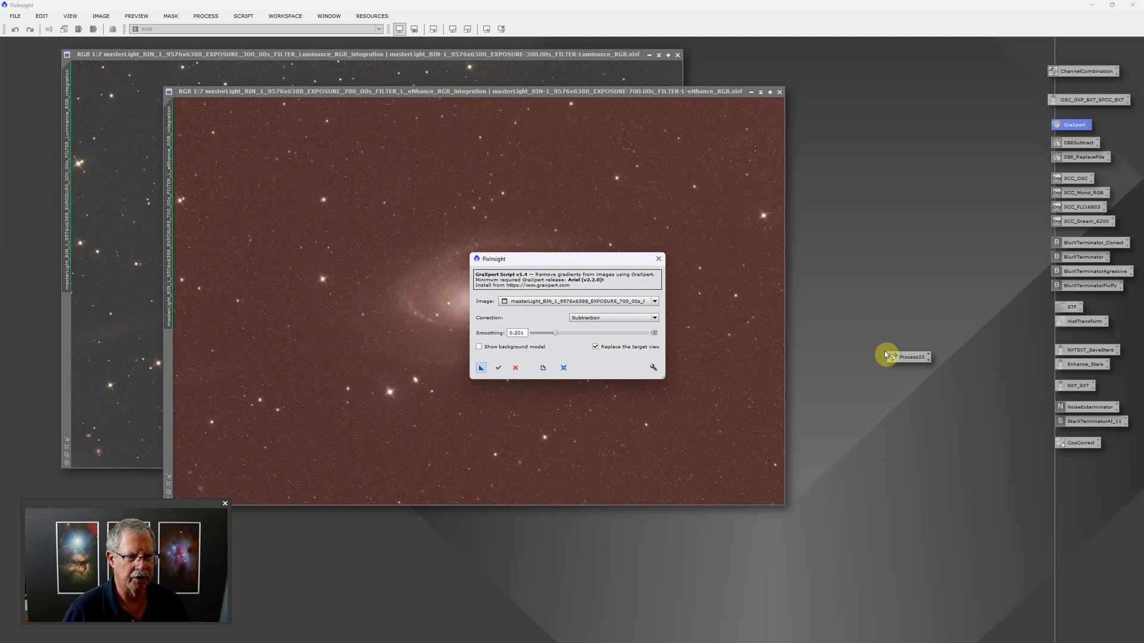
{"action": "left_click", "coordinate": [658, 259]}
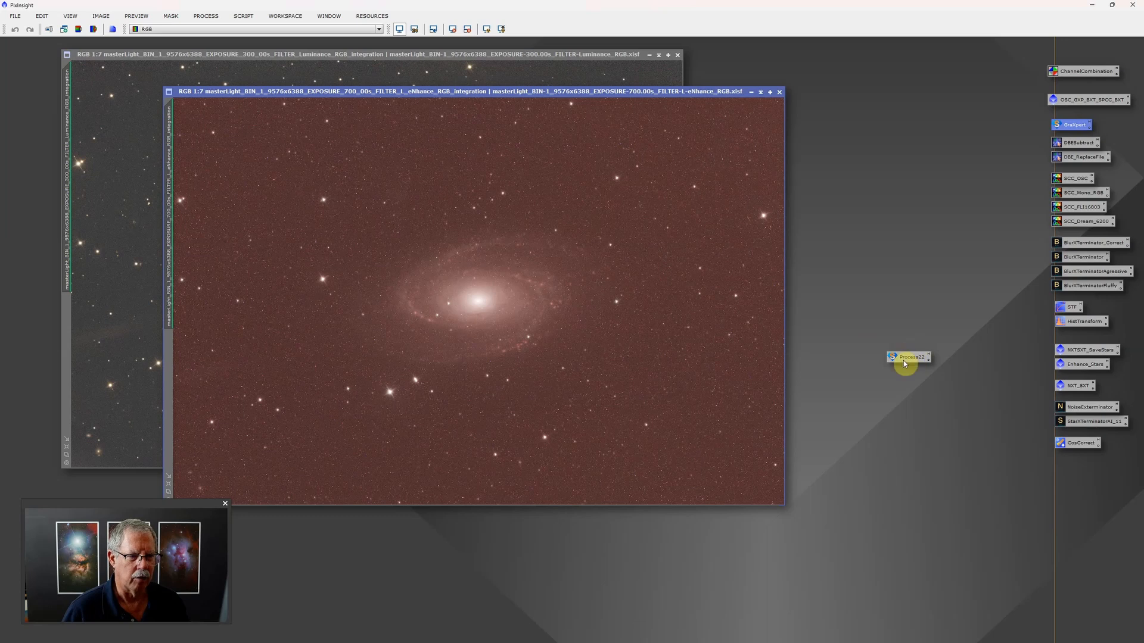
Rename the new GraXpert process icon as gxp and place it below the other icons in the column
{"action": "right_click", "coordinate": [912, 359]}
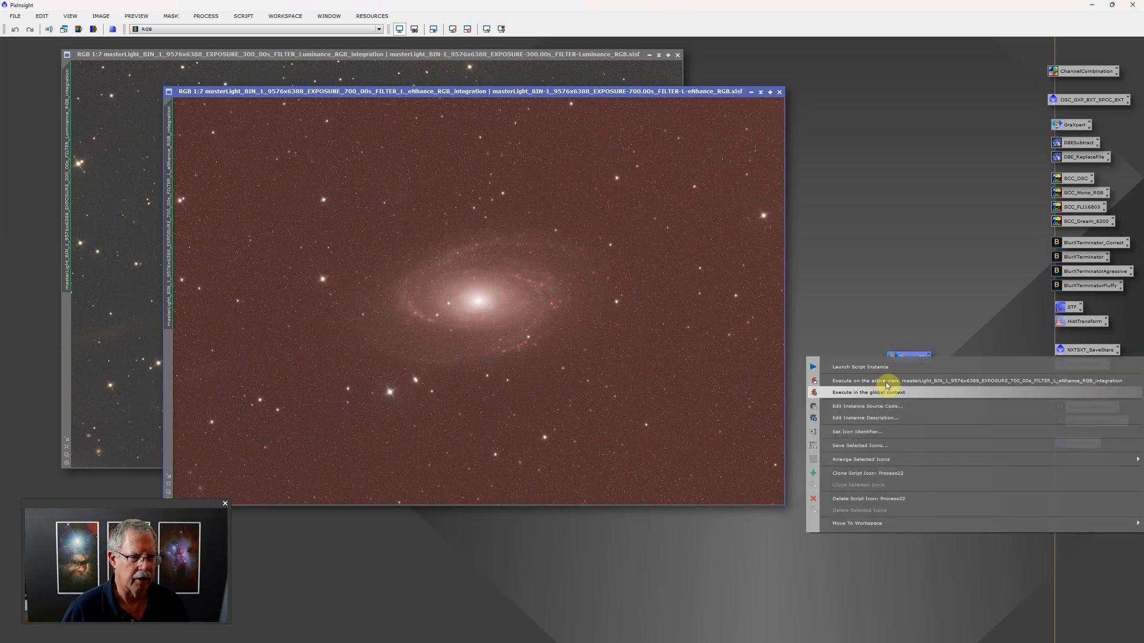
{"action": "left_click", "coordinate": [867, 433]}
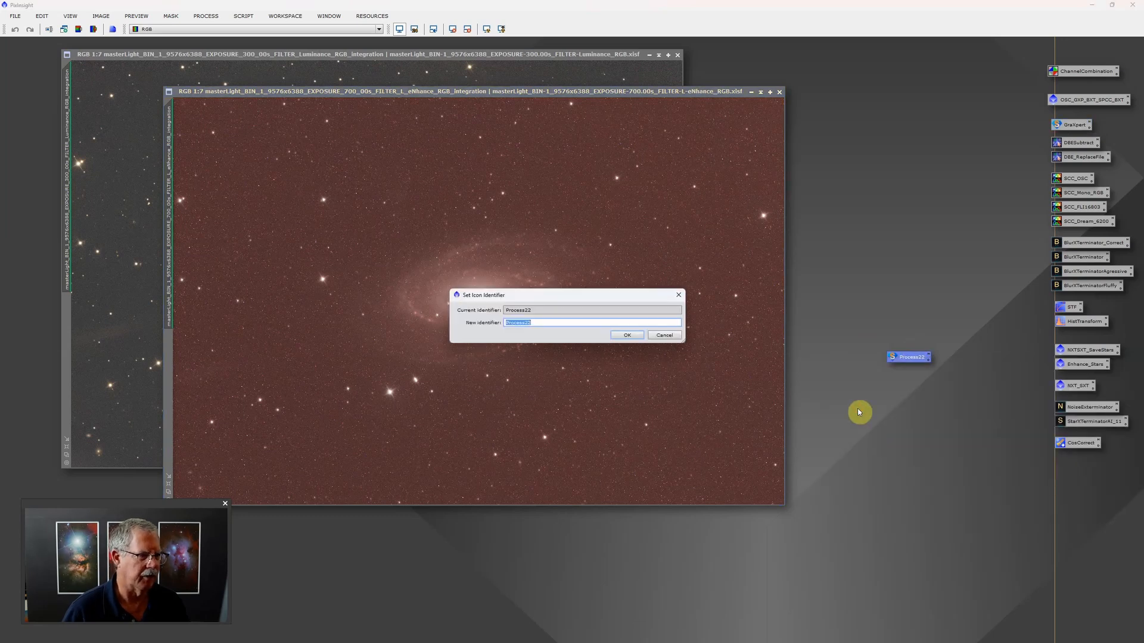
{"action": "type", "text": "gxp"}
{"action": "key", "text": "Return"}
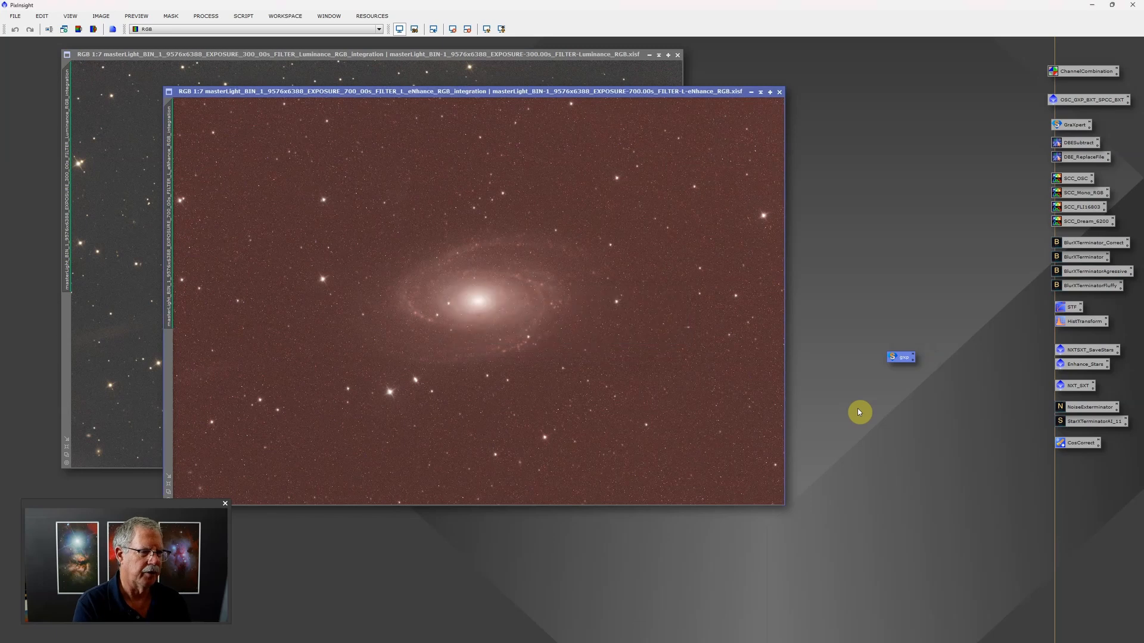
{"action": "left_click_drag", "start_coordinate": [901, 358], "coordinate": [1075, 467]}
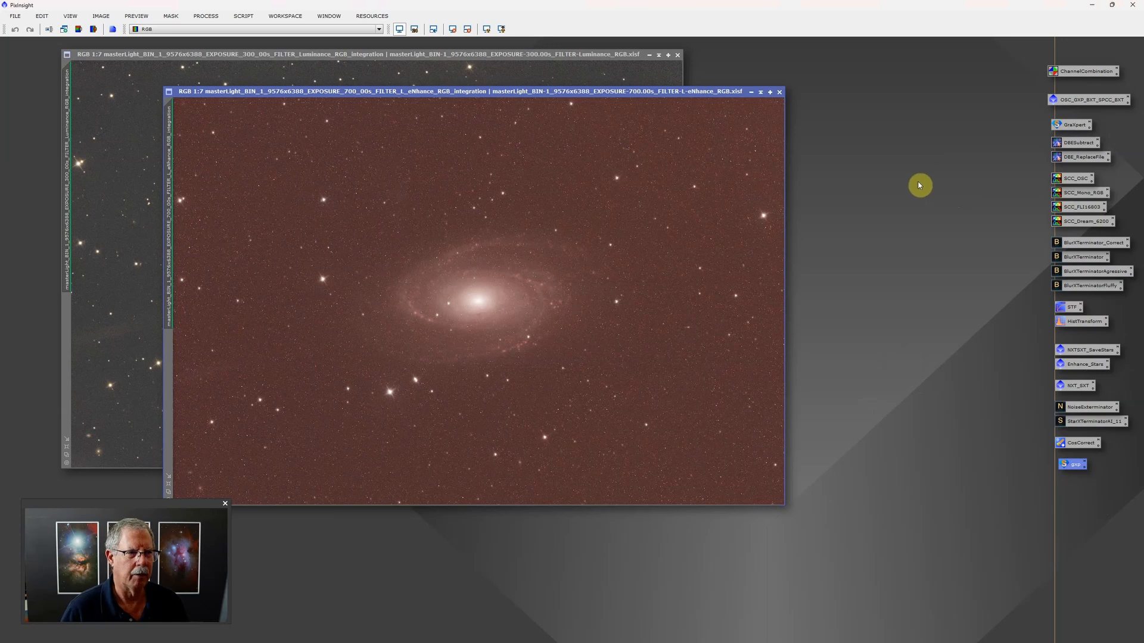
Apply the saved GraXpert process icon to the L-eNhance master light and refresh its screen auto stretch
{"action": "left_click", "coordinate": [1074, 126]}
{"action": "left_click_drag", "start_coordinate": [1076, 128], "coordinate": [616, 209]}
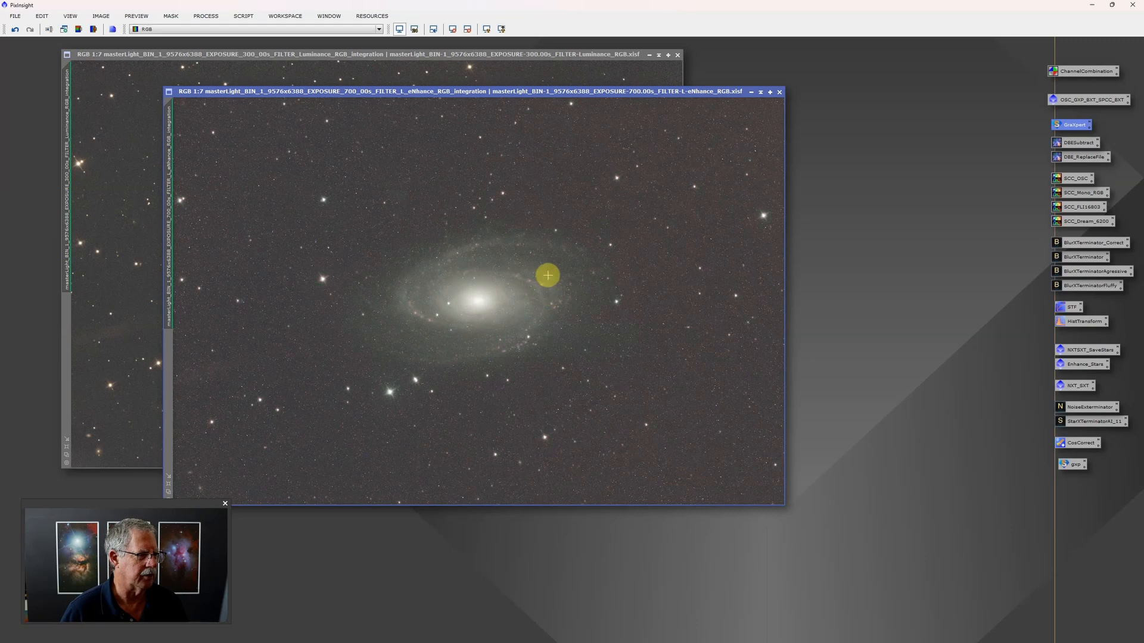
{"action": "left_click", "coordinate": [486, 30]}
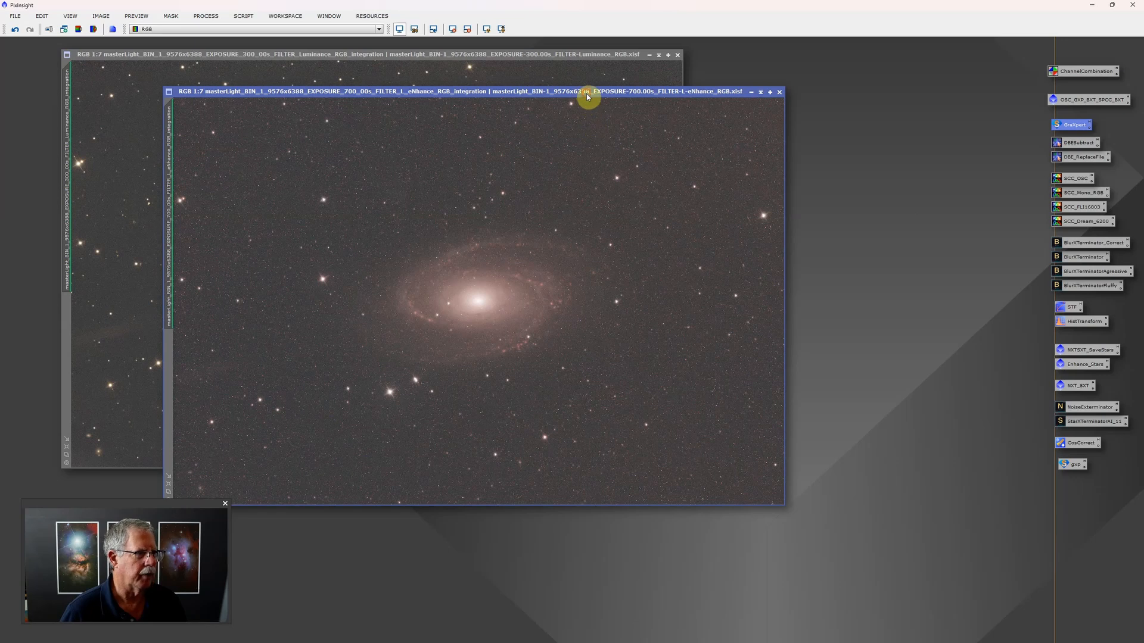
Examine the galaxy detail and star shapes in the gradient-corrected Luminance and L-eNhance master lights
{"action": "left_click_drag", "start_coordinate": [586, 94], "coordinate": [643, 114]}
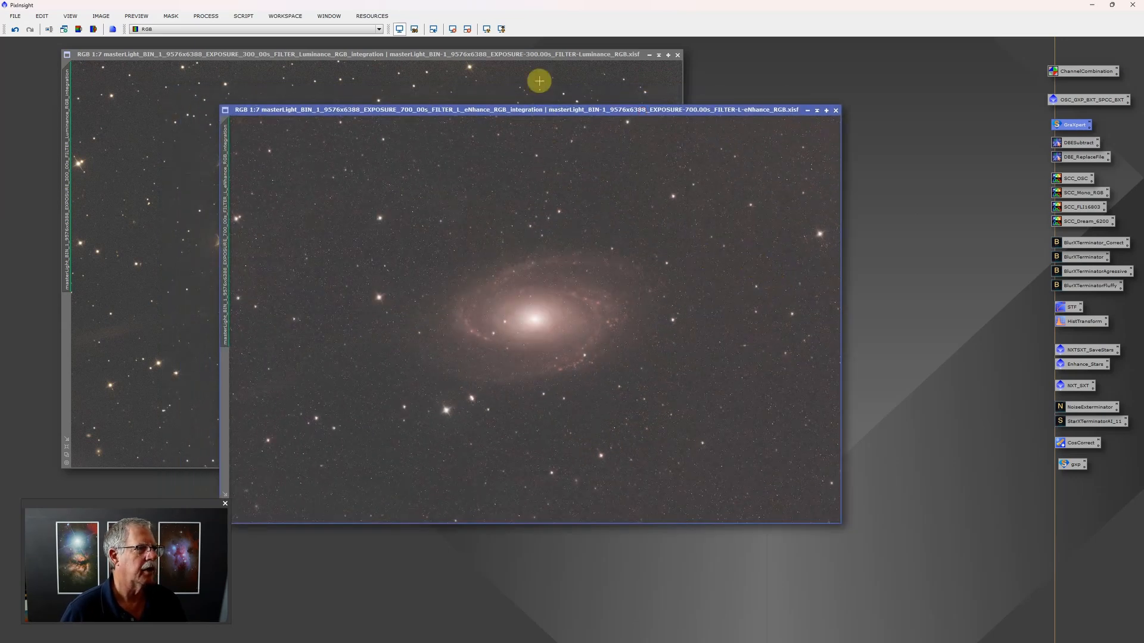
{"action": "left_click", "coordinate": [554, 58]}
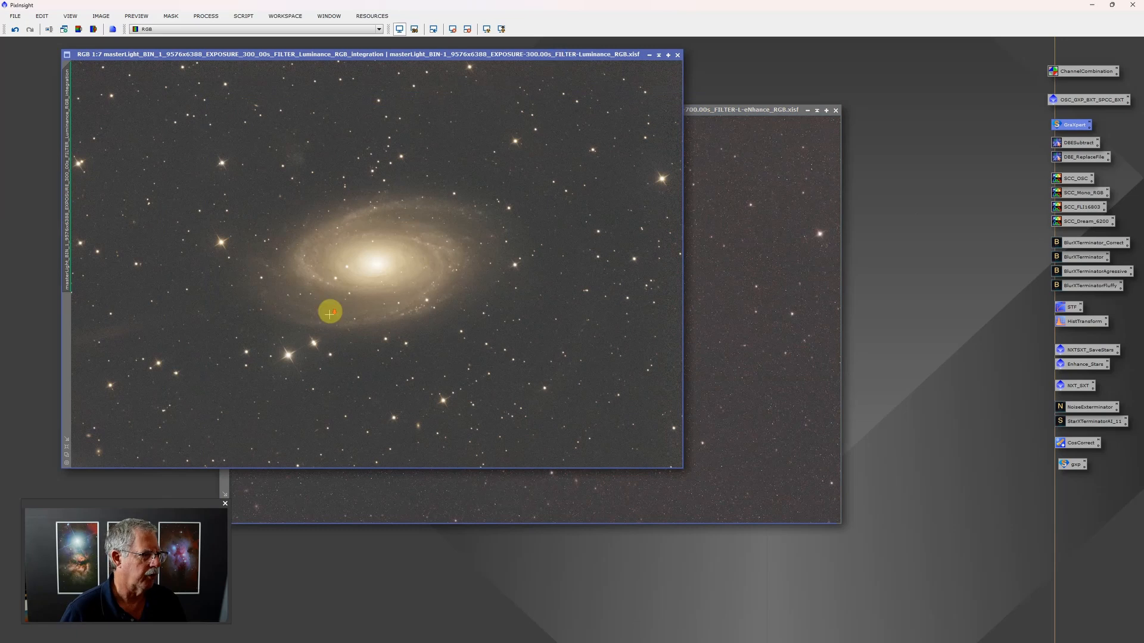
{"action": "scroll", "coordinate": [327, 322], "scroll_direction": "up", "scroll_amount": 3}
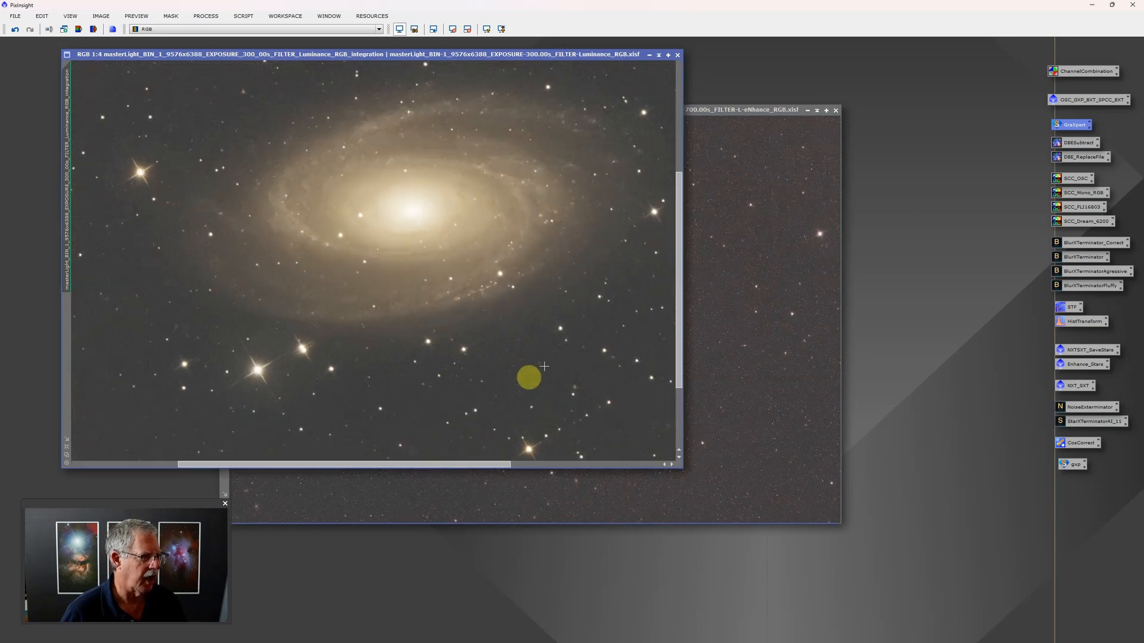
{"action": "scroll", "coordinate": [543, 366], "scroll_direction": "down", "scroll_amount": 2}
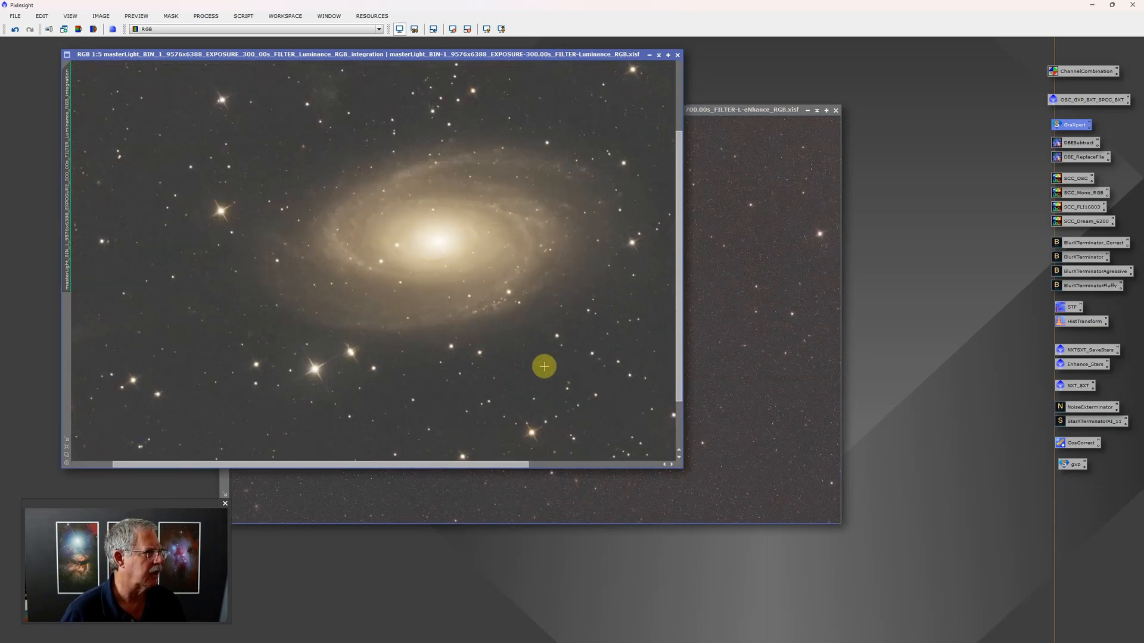
{"action": "left_click", "coordinate": [735, 118]}
{"action": "scroll", "coordinate": [504, 410], "scroll_direction": "up", "scroll_amount": 3}
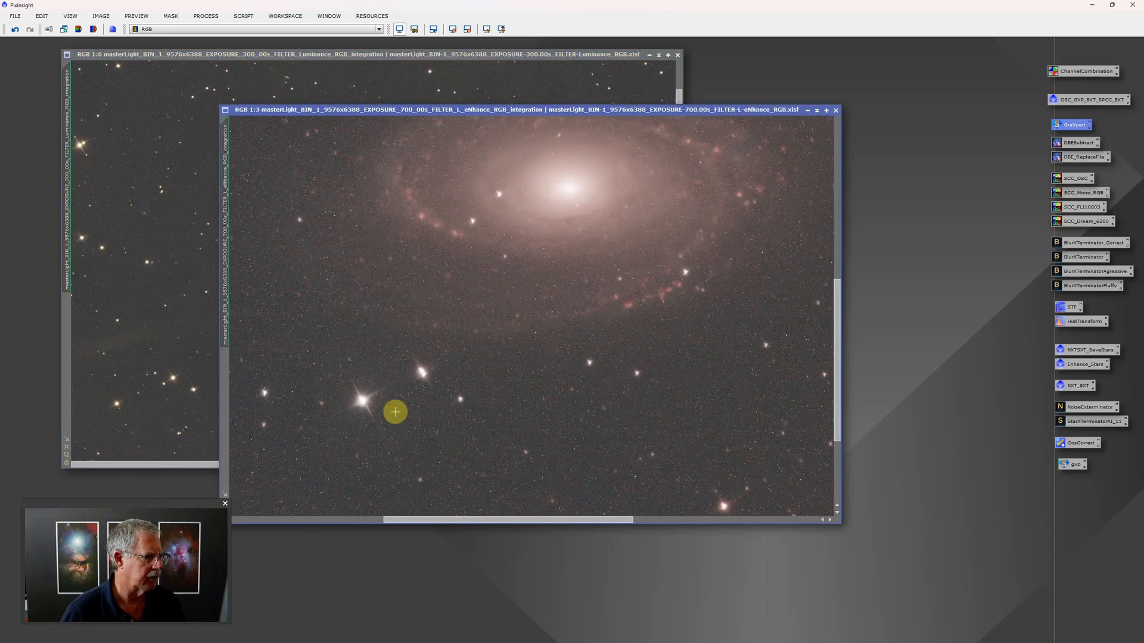
{"action": "scroll", "coordinate": [355, 411], "scroll_direction": "up", "scroll_amount": 2}
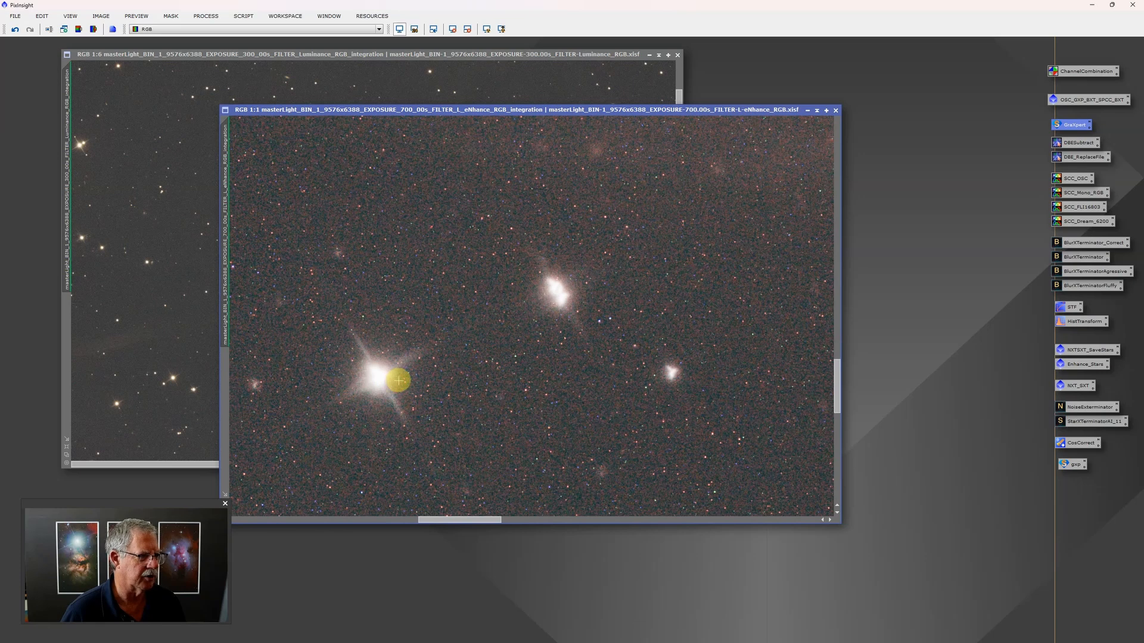
{"action": "scroll", "coordinate": [386, 384], "scroll_direction": "down", "scroll_amount": 2}
{"action": "scroll", "coordinate": [386, 384], "scroll_direction": "down", "scroll_amount": 5}
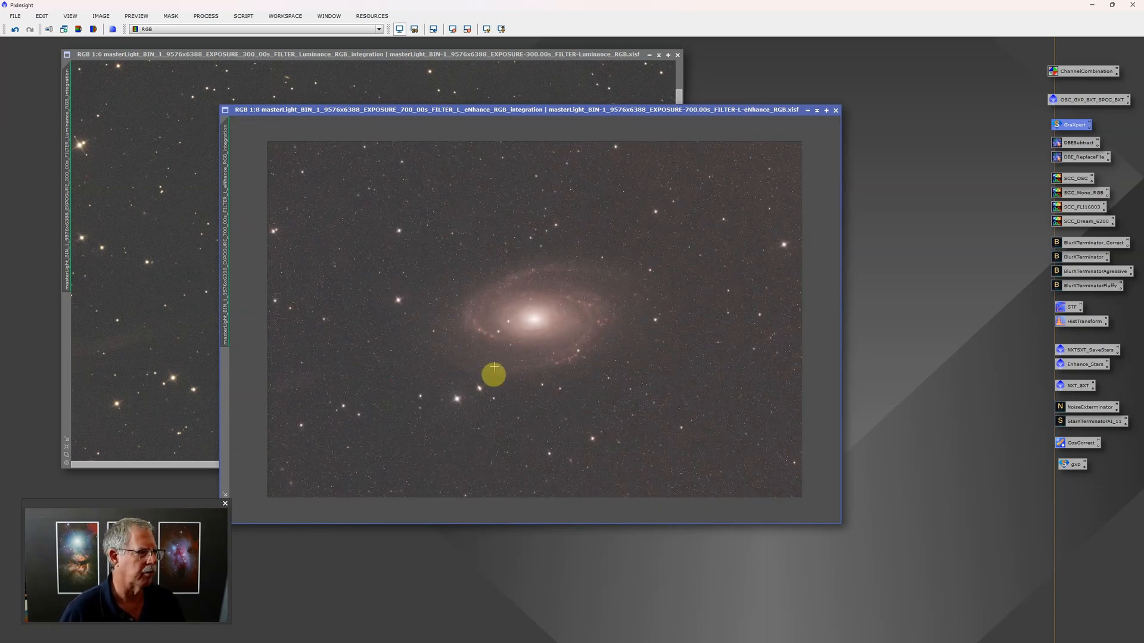
Check the correct-only settings saved in the BlurXTerminator_Correct process icon and apply it to the L-eNhance master light
{"action": "left_click_drag", "start_coordinate": [460, 114], "coordinate": [498, 145]}
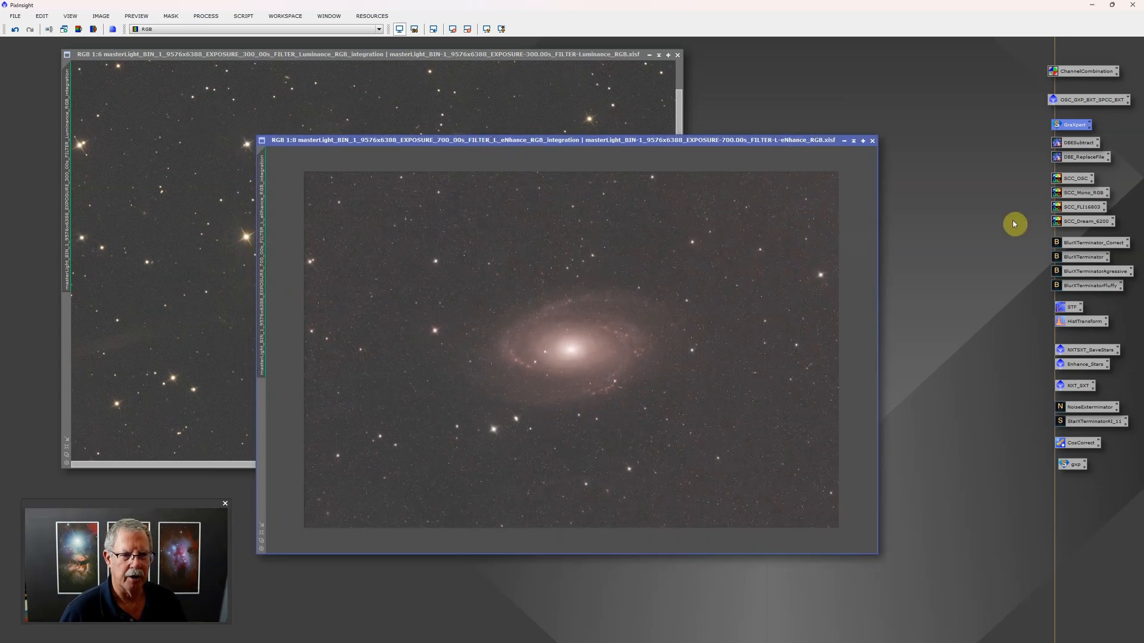
{"action": "left_click", "coordinate": [1094, 243]}
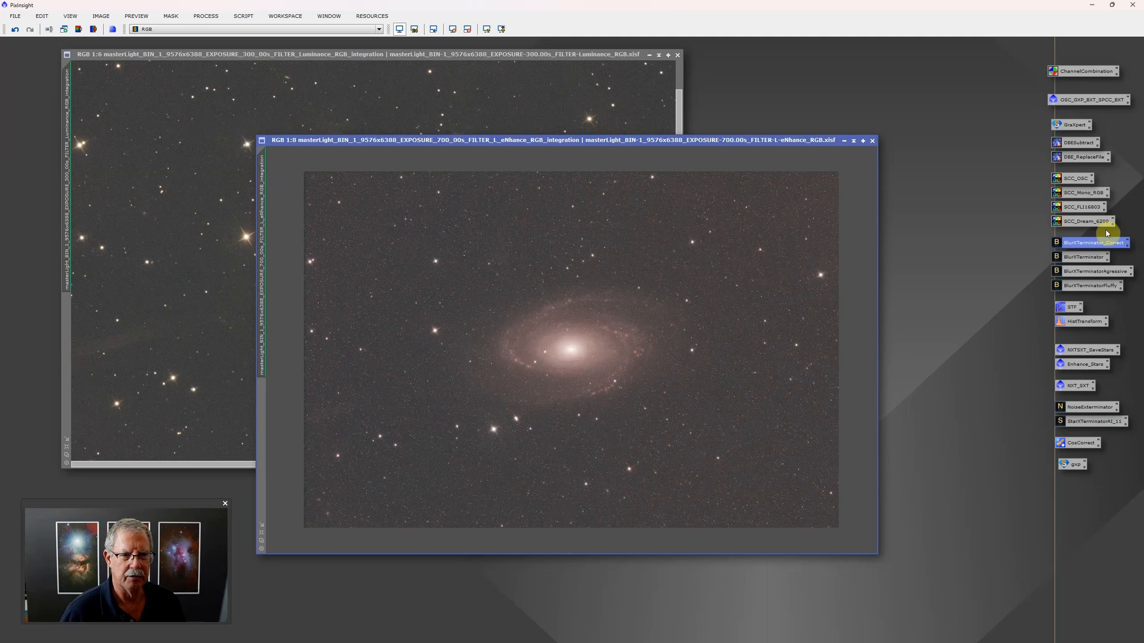
{"action": "double_click", "coordinate": [1094, 244]}
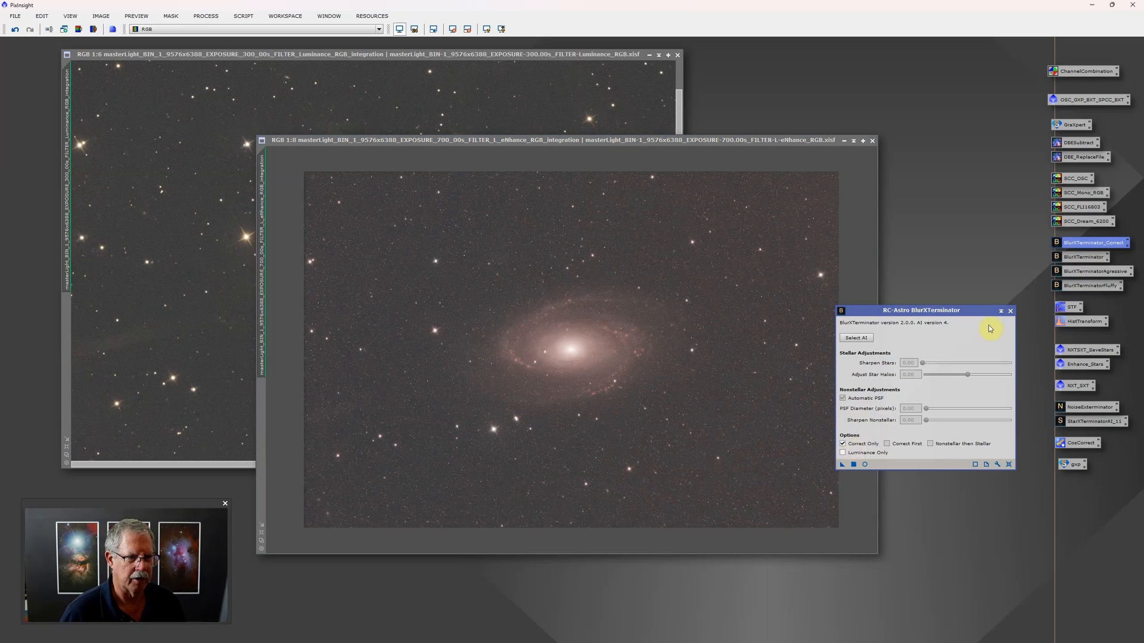
{"action": "left_click", "coordinate": [1010, 311]}
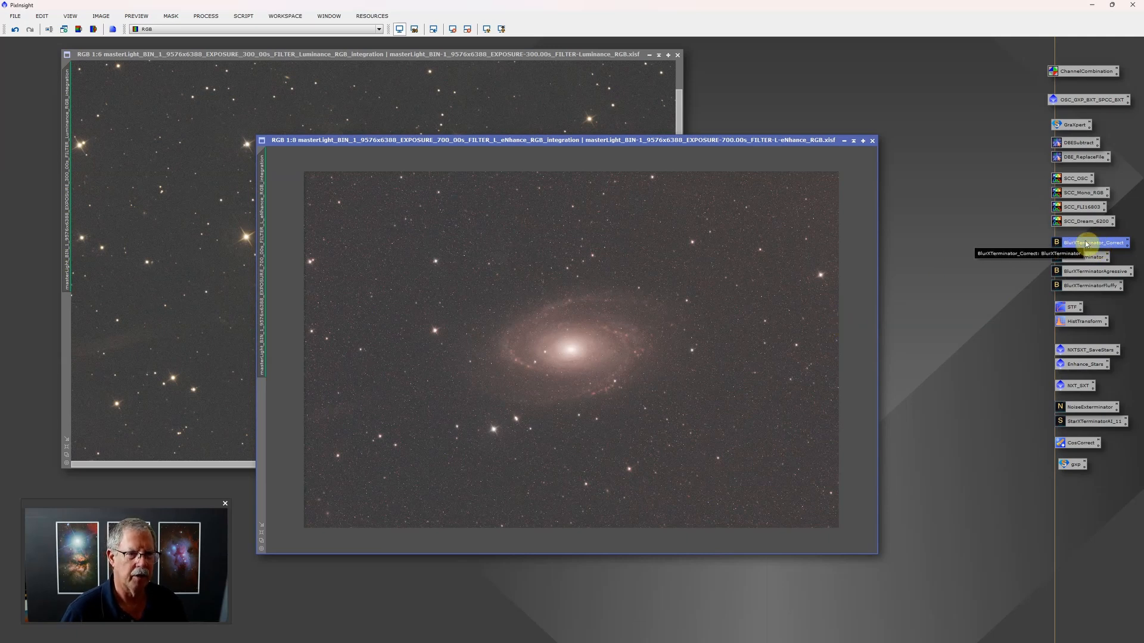
{"action": "left_click_drag", "start_coordinate": [1087, 244], "coordinate": [605, 279]}
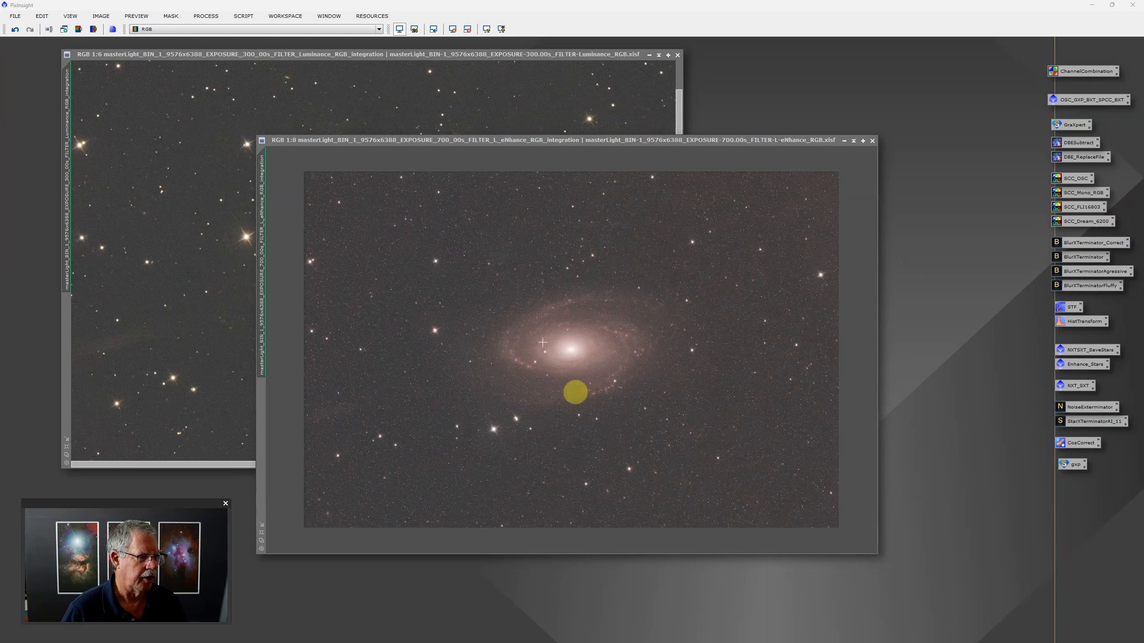
Apply BlurXTerminator_Correct to the Luminance master light and compare the image before and after by undoing and redoing
{"action": "left_click", "coordinate": [411, 57]}
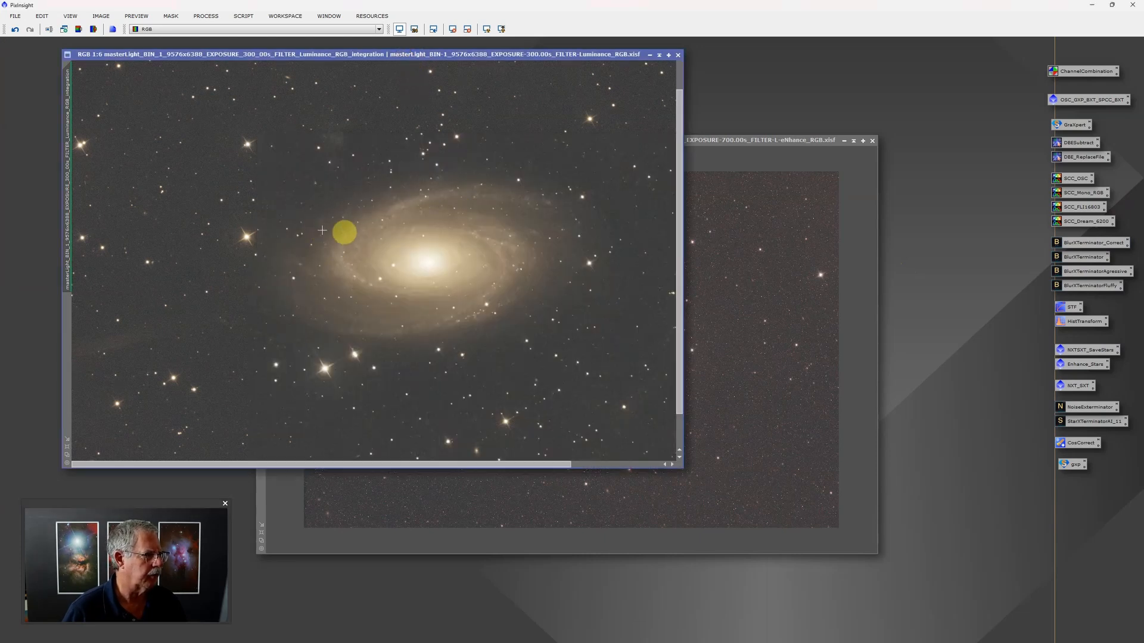
{"action": "left_click", "coordinate": [16, 33]}
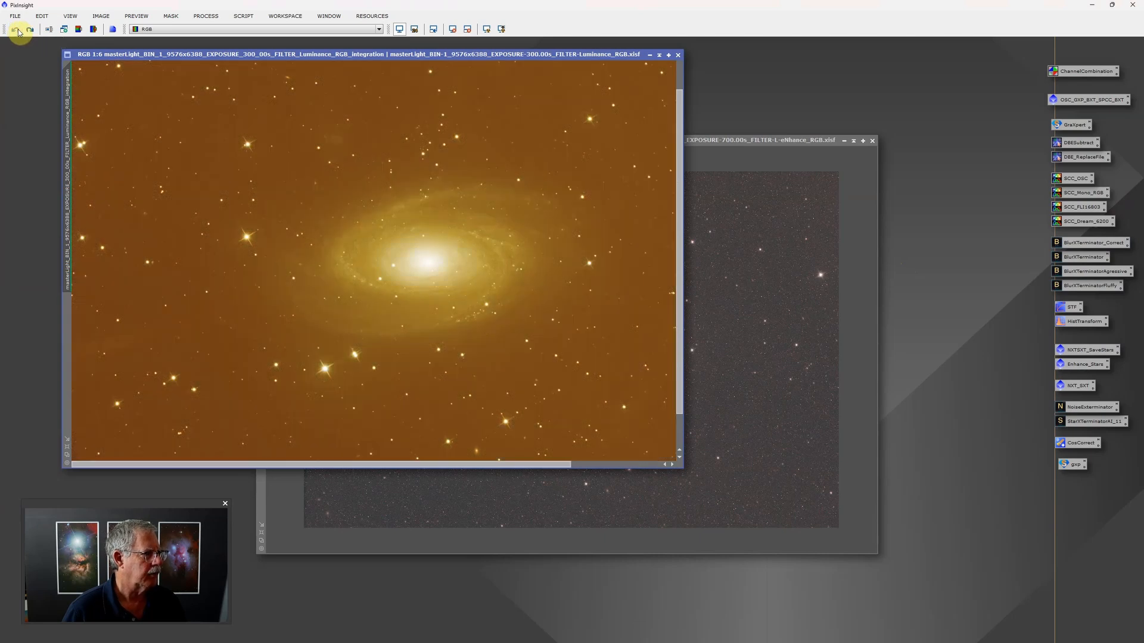
{"action": "left_click", "coordinate": [29, 30]}
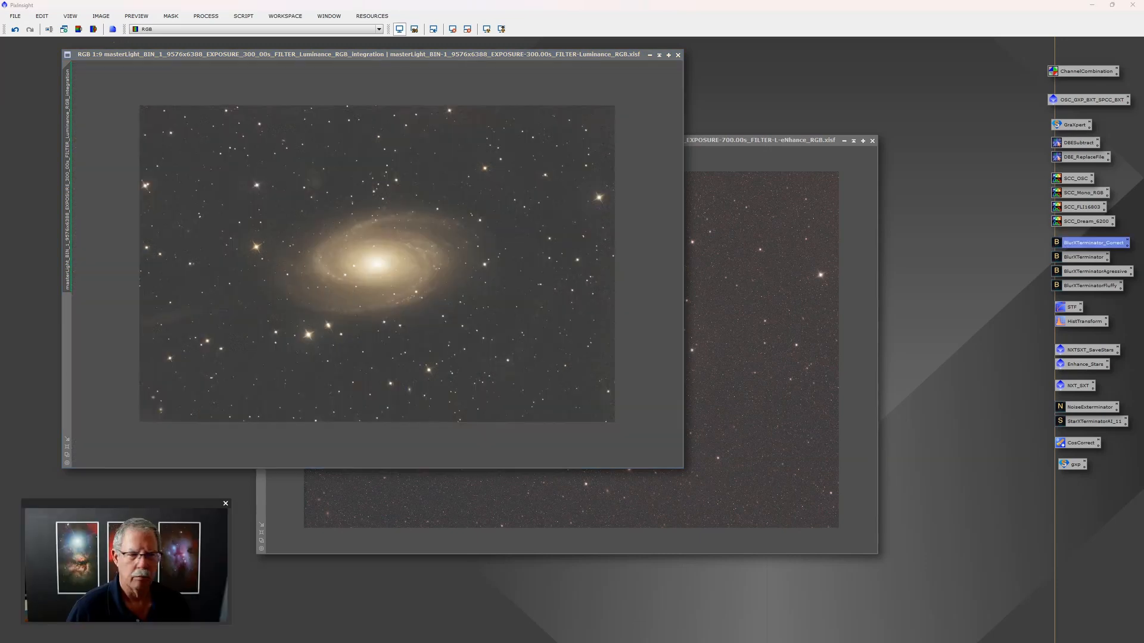
{"action": "left_click", "coordinate": [237, 236]}
{"action": "scroll", "coordinate": [238, 236], "scroll_direction": "down", "scroll_amount": 3}
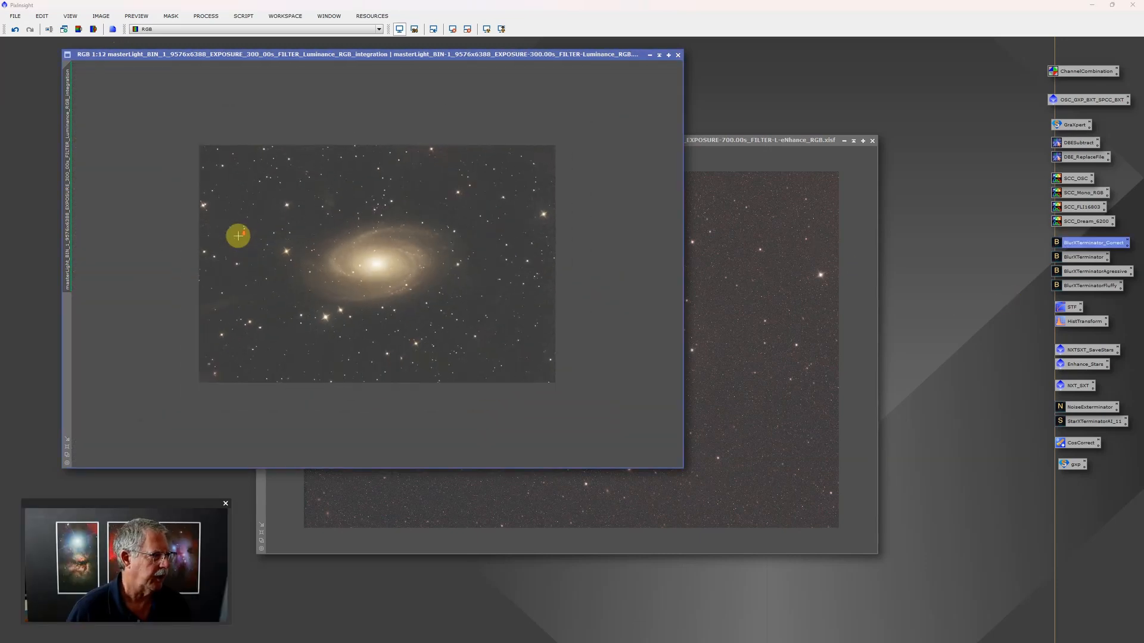
{"action": "scroll", "coordinate": [238, 236], "scroll_direction": "up", "scroll_amount": 6}
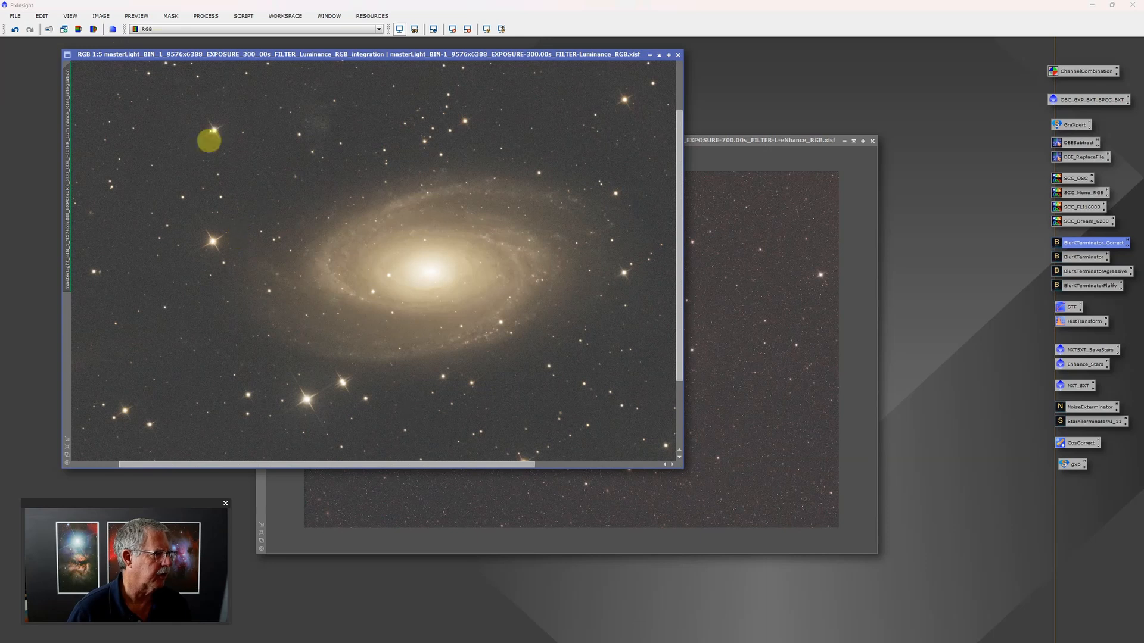
{"action": "left_click", "coordinate": [16, 28]}
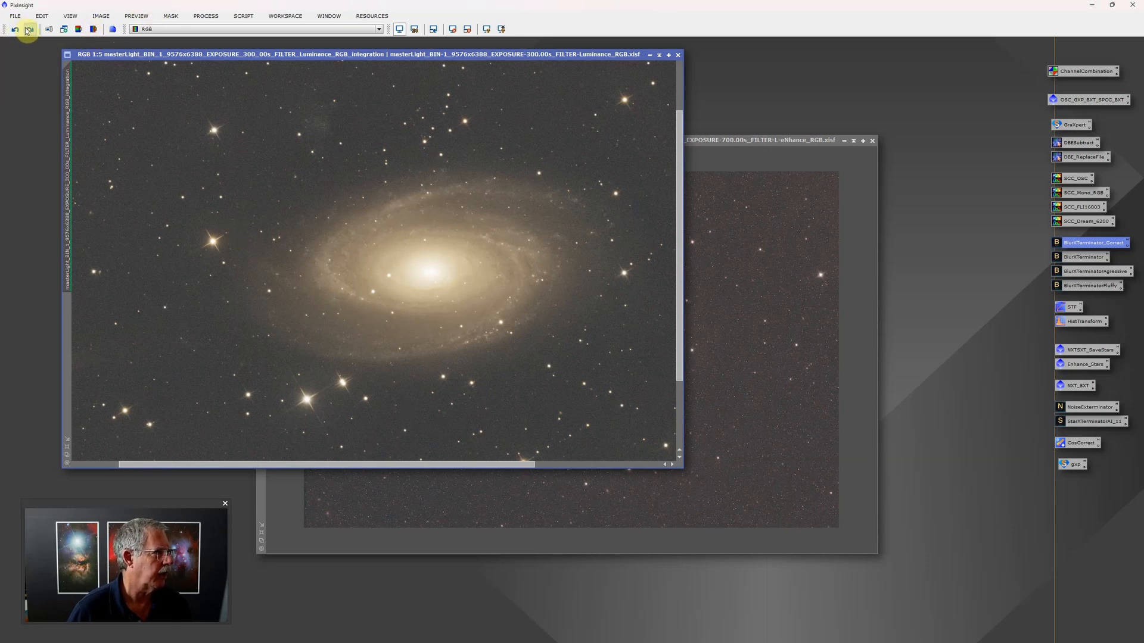
{"action": "left_click", "coordinate": [30, 29]}
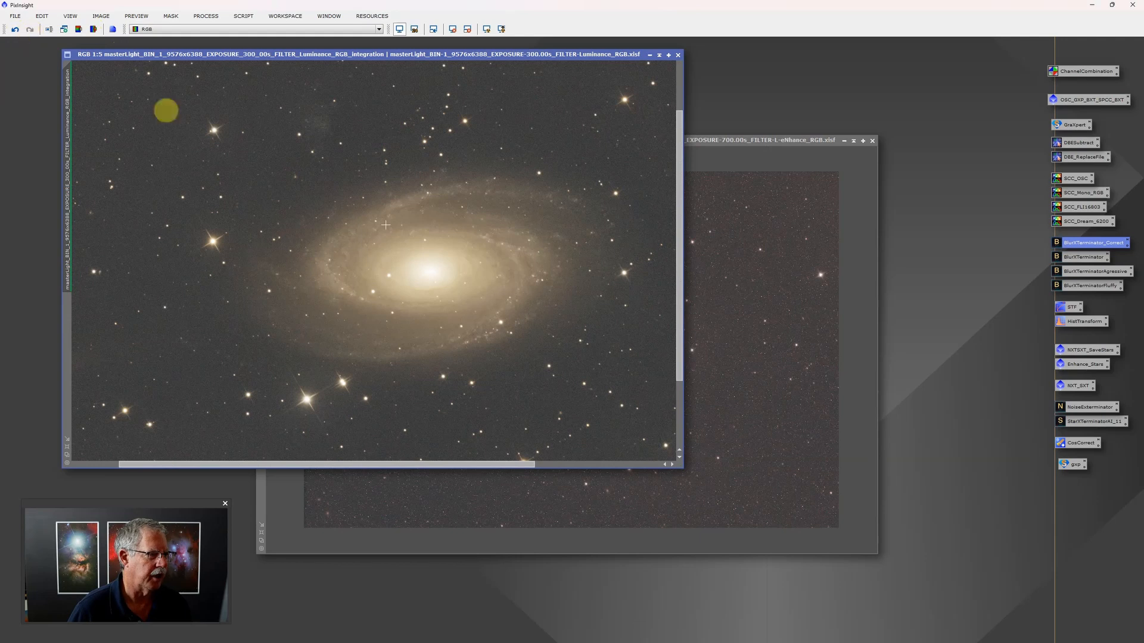
Review the SpectrophotometricColorCalibration settings saved in the SCC_OSC process icon, including the filters database preference, and close them unchanged
{"action": "double_click", "coordinate": [1076, 177]}
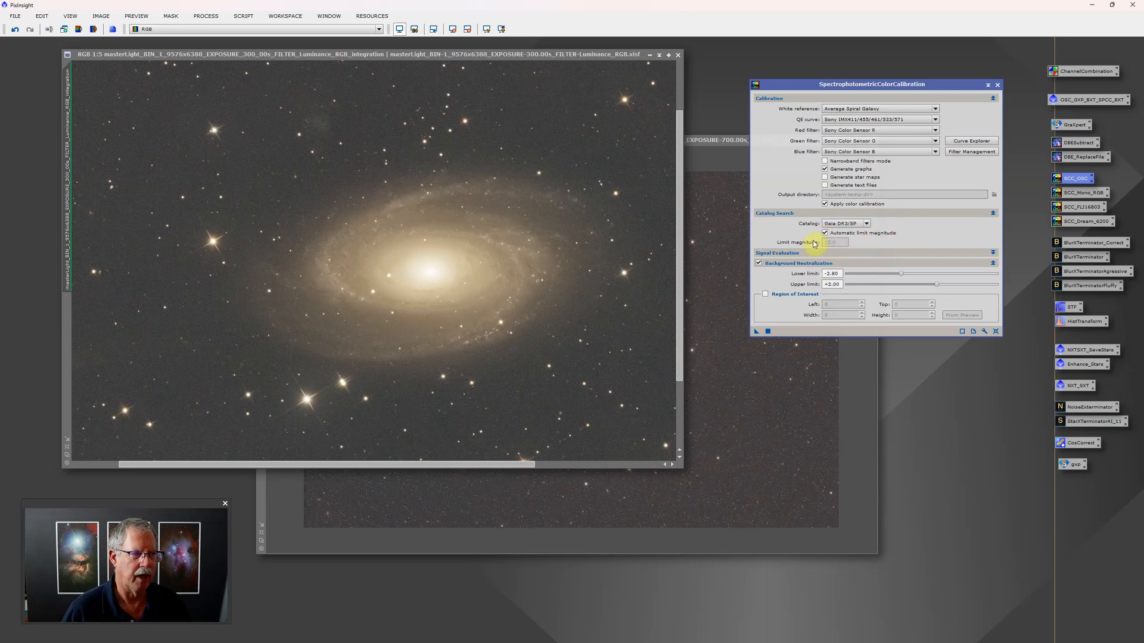
{"action": "left_click", "coordinate": [984, 333]}
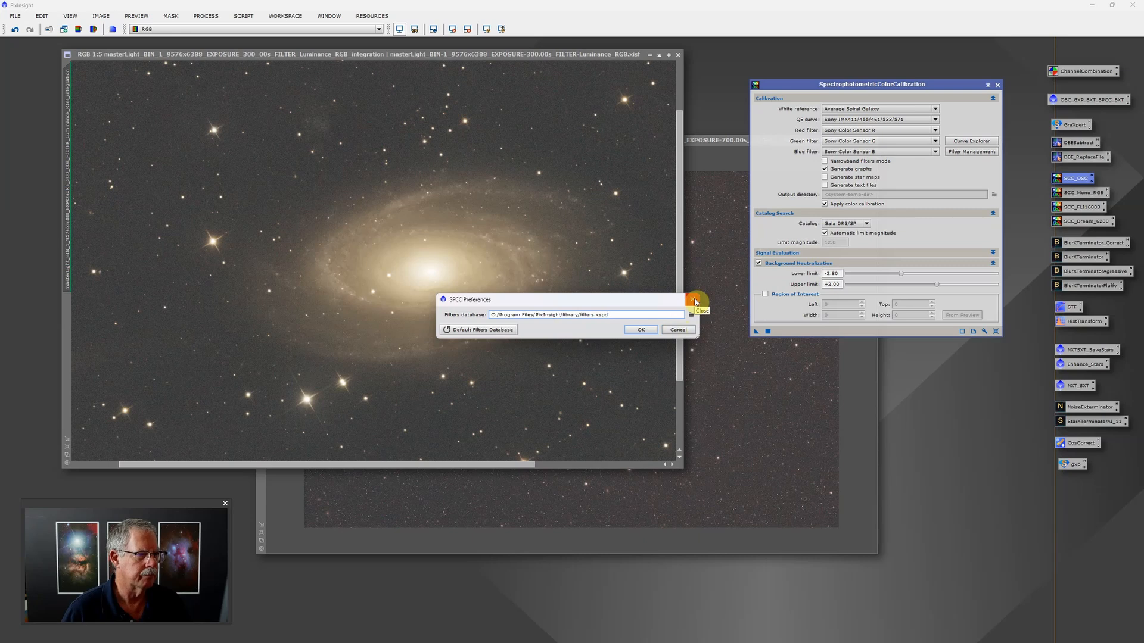
{"action": "left_click", "coordinate": [693, 300]}
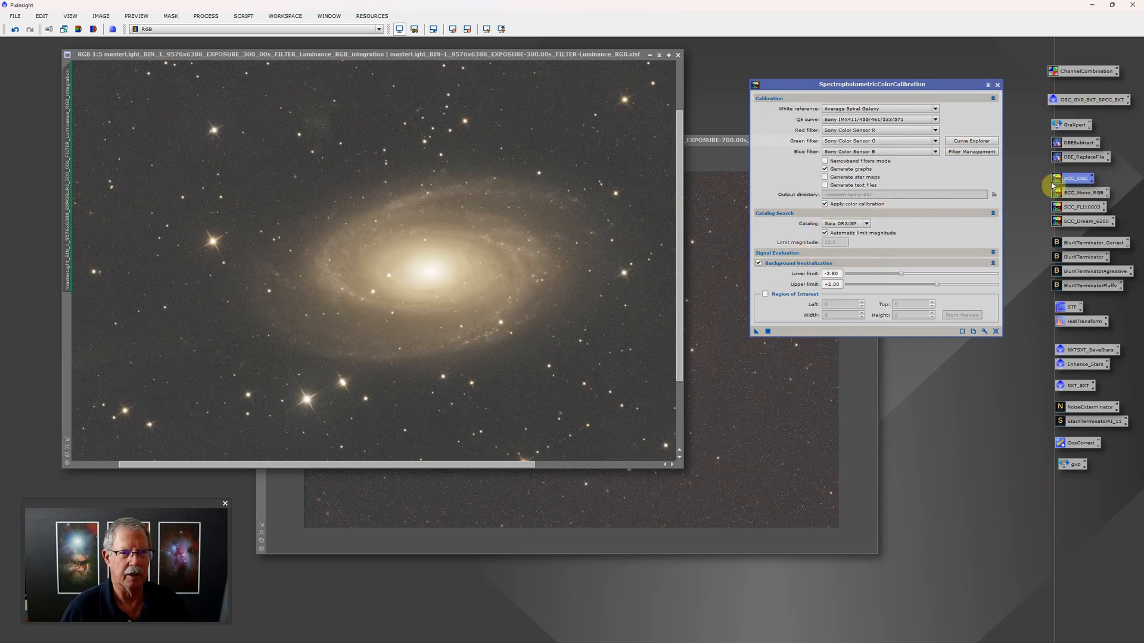
{"action": "left_click", "coordinate": [998, 86]}
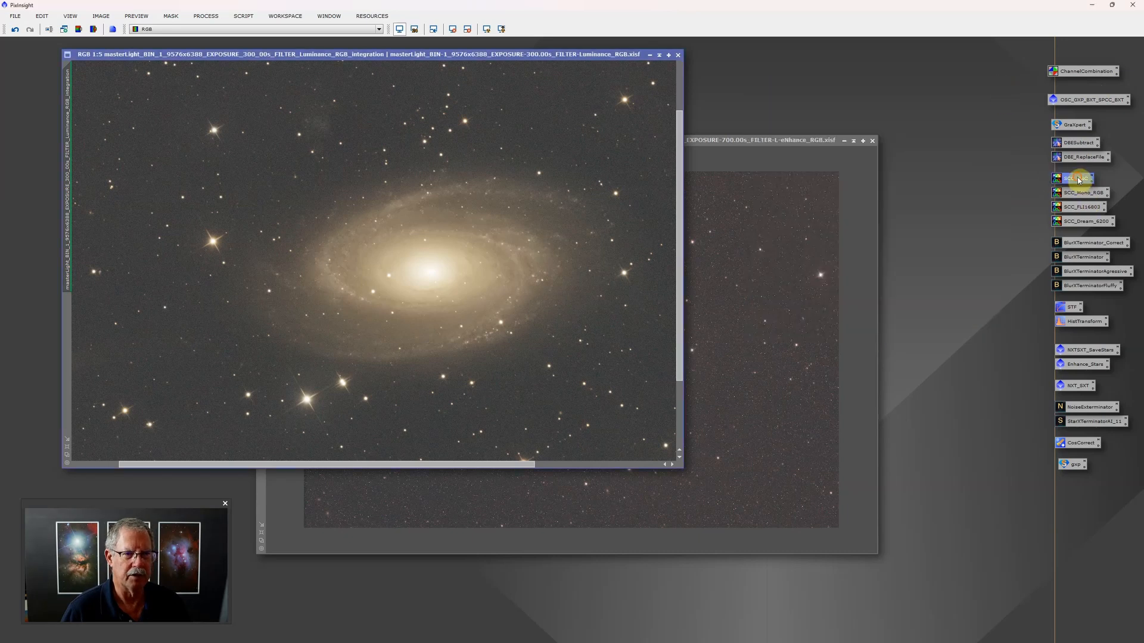
Colour-calibrate the Luminance master light with the SCC_OSC process icon, refresh its screen auto stretch, and check the galaxy colour
{"action": "left_click_drag", "start_coordinate": [1078, 178], "coordinate": [453, 197]}
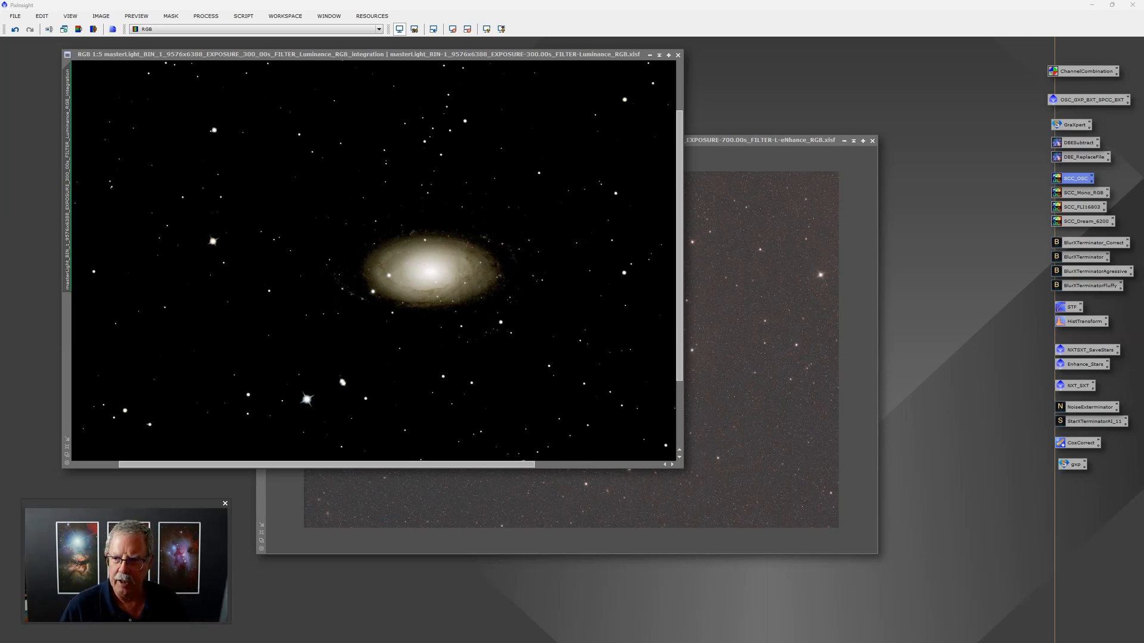
{"action": "key", "text": "alt+Tab"}
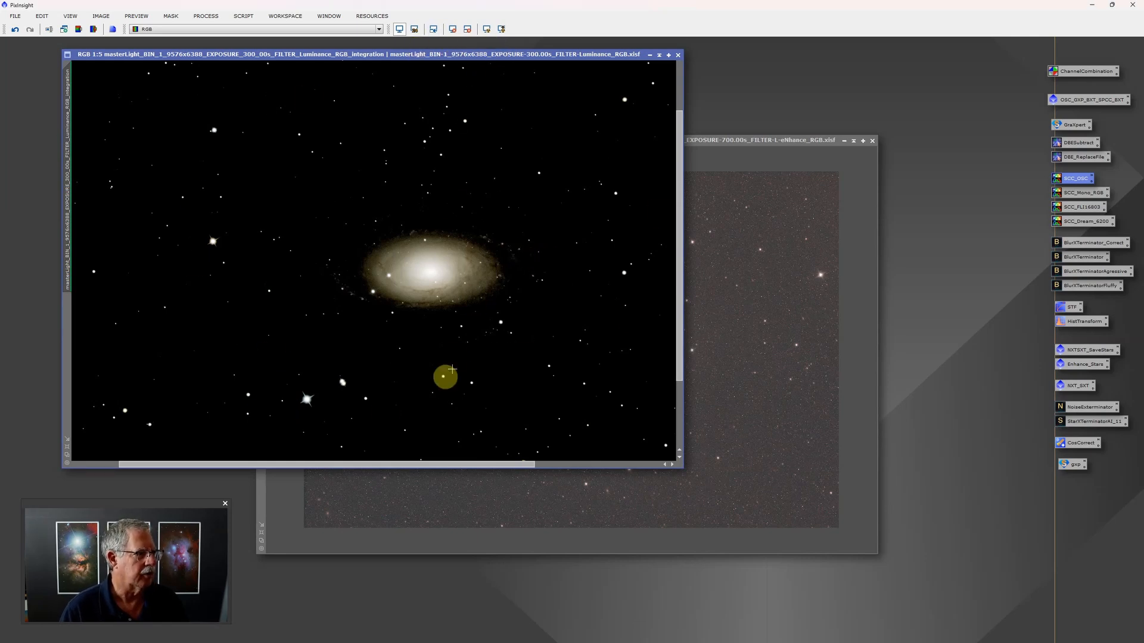
{"action": "left_click", "coordinate": [486, 30]}
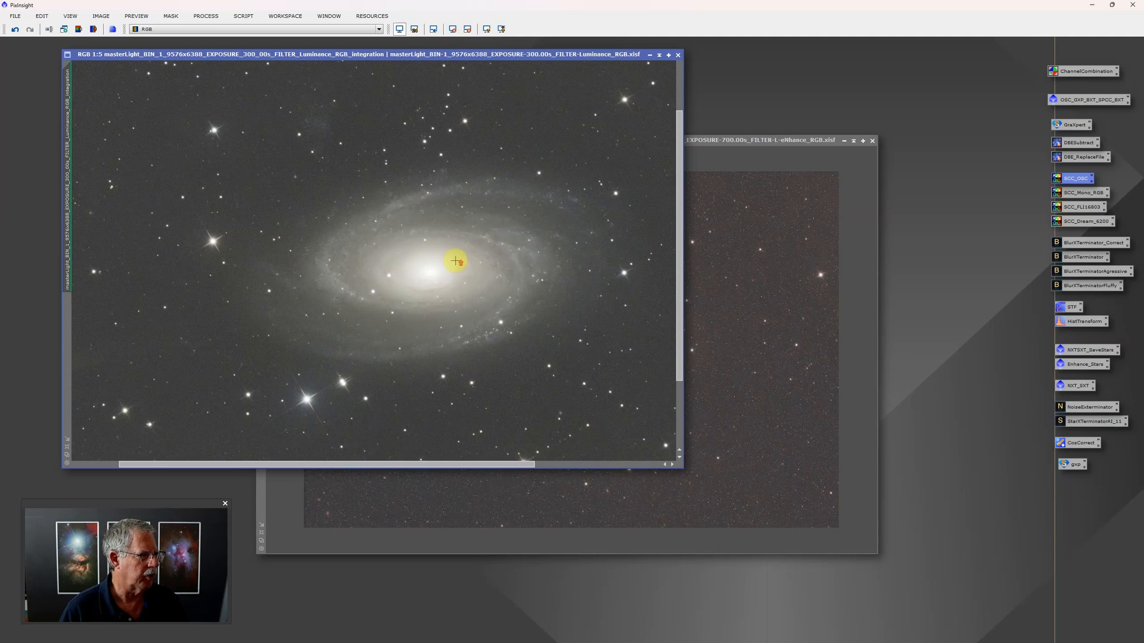
{"action": "scroll", "coordinate": [455, 260], "scroll_direction": "down", "scroll_amount": 2}
{"action": "scroll", "coordinate": [455, 260], "scroll_direction": "down", "scroll_amount": 1}
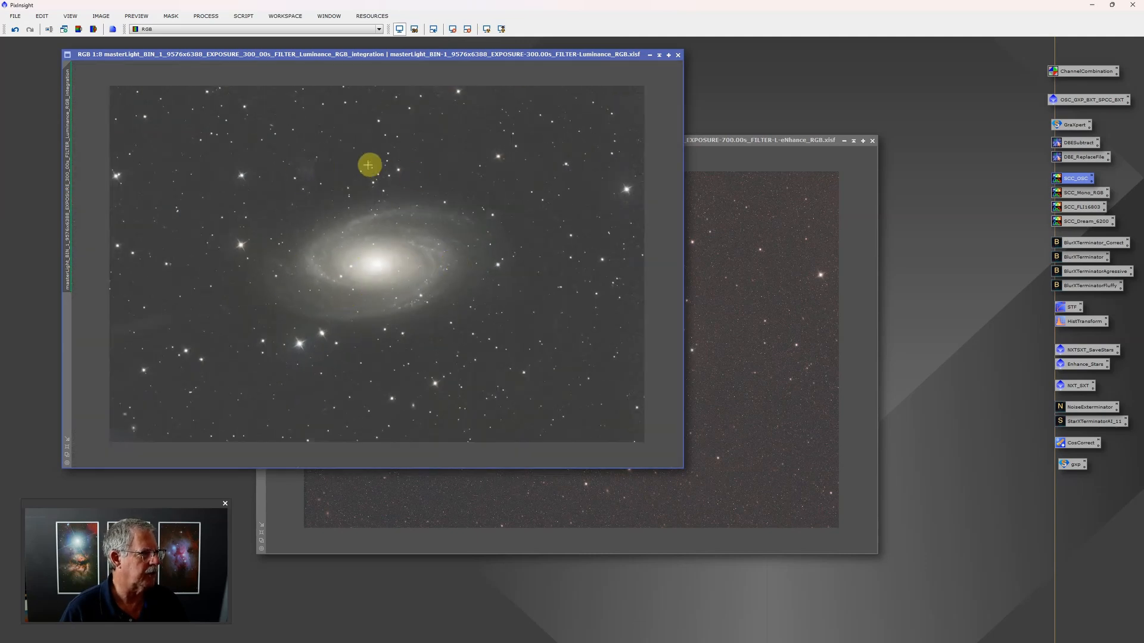
{"action": "scroll", "coordinate": [373, 164], "scroll_direction": "up", "scroll_amount": 3}
{"action": "scroll", "coordinate": [446, 135], "scroll_direction": "down", "scroll_amount": 3}
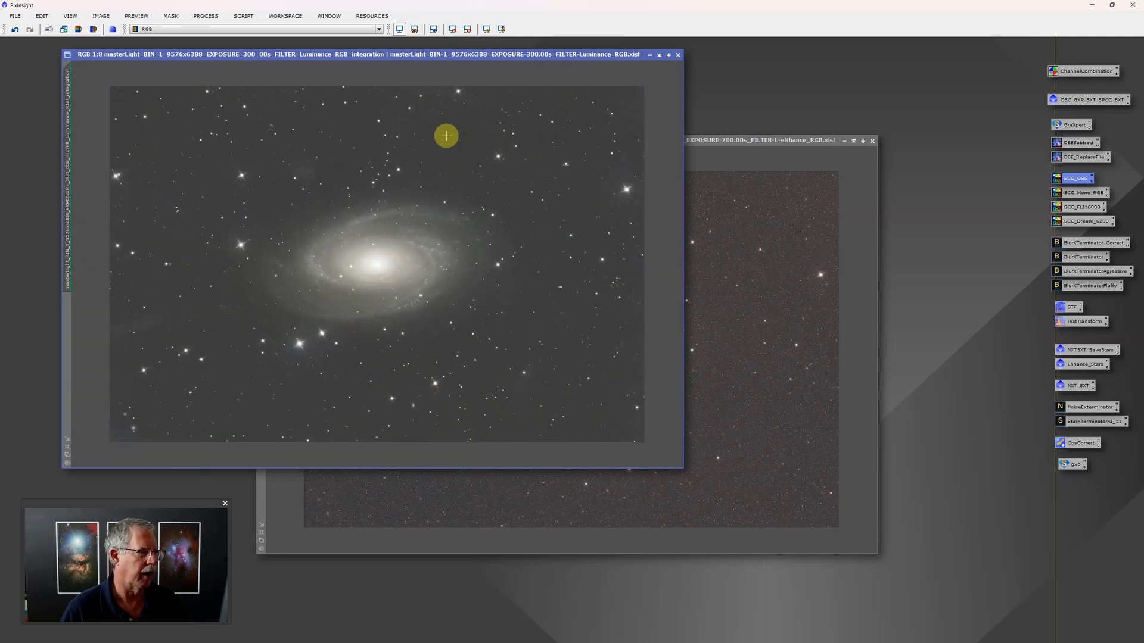
Colour-calibrate the L-eNhance master light with the SCC_OSC process icon and inspect the galaxy's core and spiral arms
{"action": "left_click", "coordinate": [736, 146]}
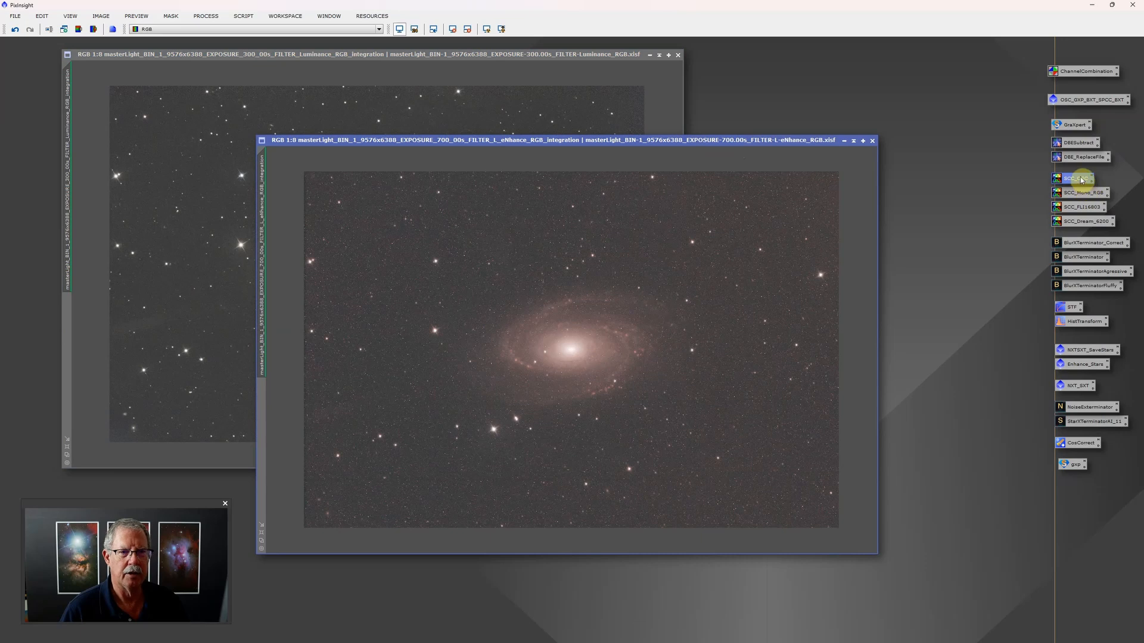
{"action": "left_click_drag", "start_coordinate": [1082, 184], "coordinate": [659, 302]}
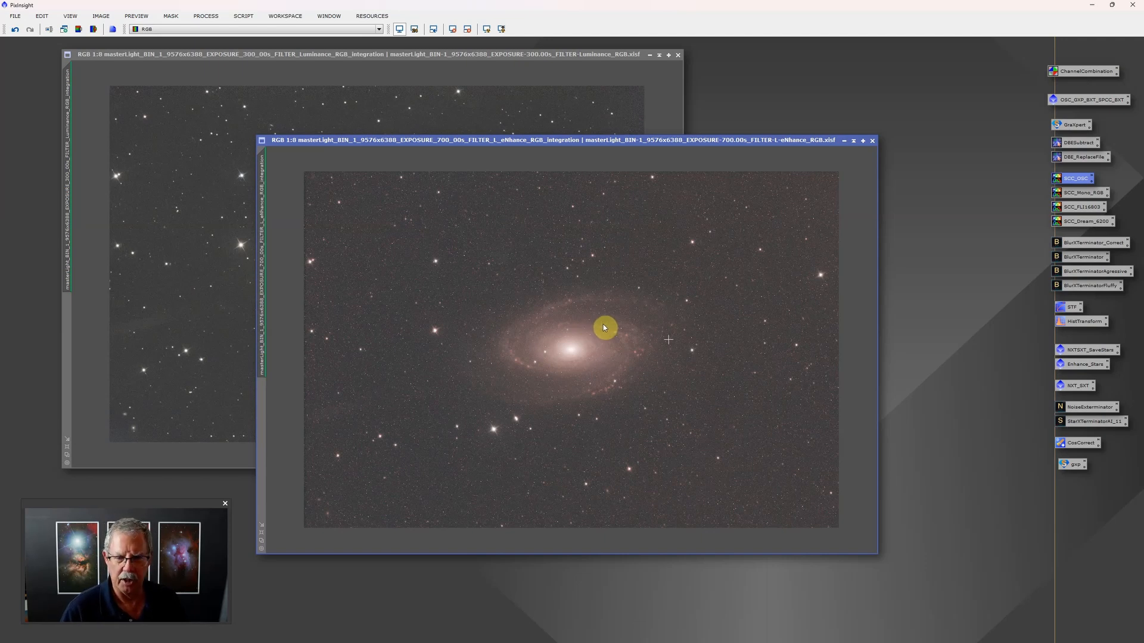
{"action": "scroll", "coordinate": [598, 379], "scroll_direction": "down", "scroll_amount": 1}
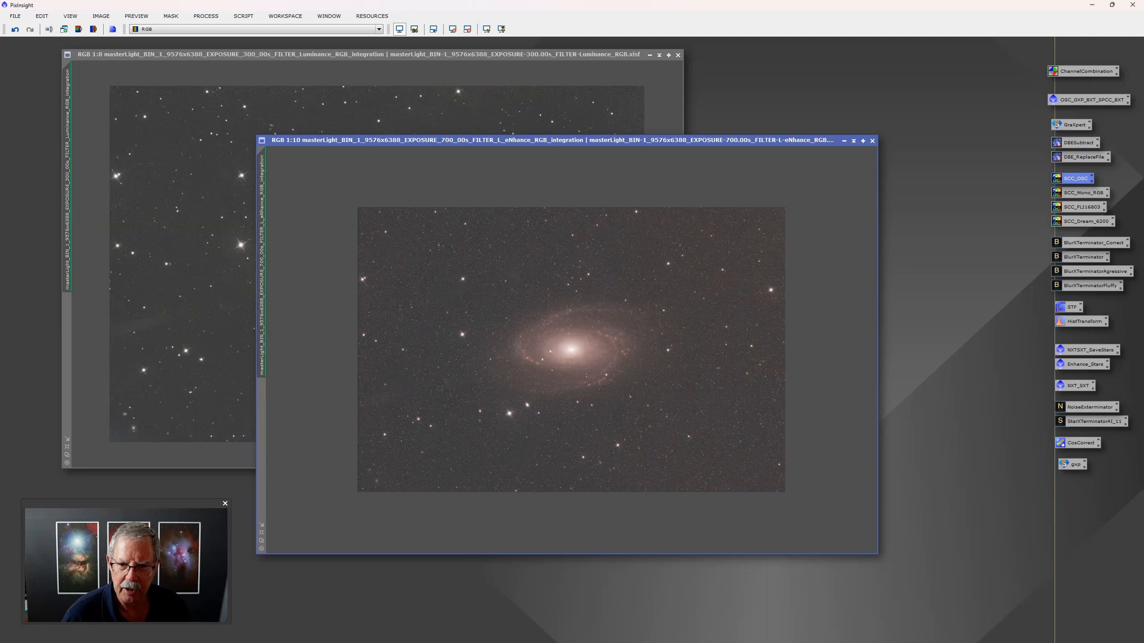
{"action": "scroll", "coordinate": [600, 415], "scroll_direction": "up", "scroll_amount": 3}
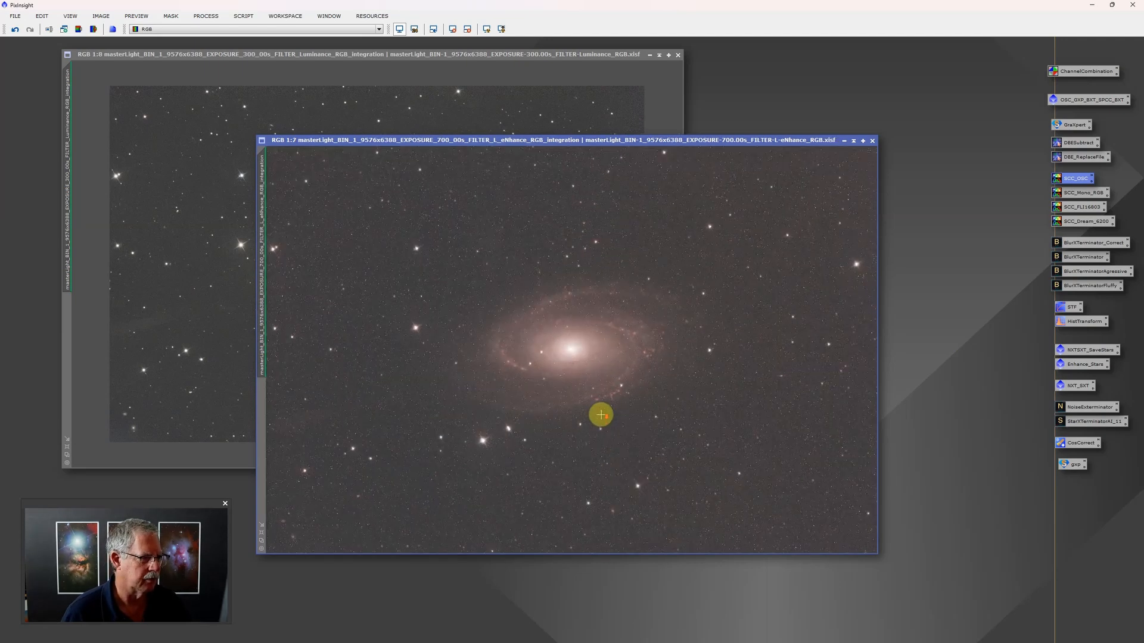
{"action": "scroll", "coordinate": [600, 415], "scroll_direction": "up", "scroll_amount": 2}
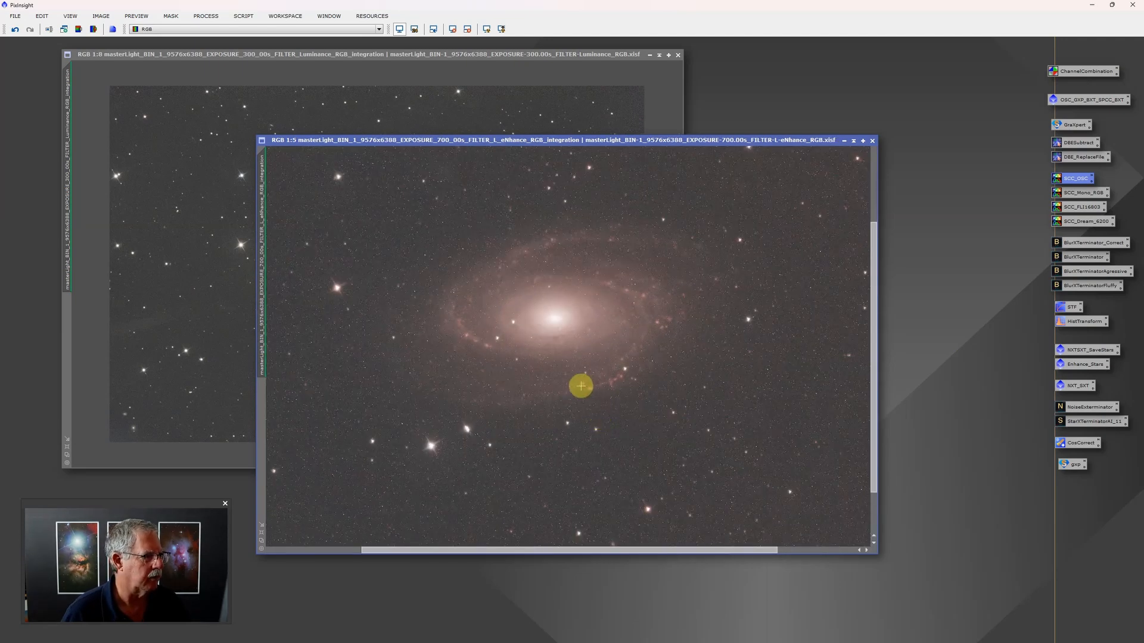
{"action": "scroll", "coordinate": [625, 361], "scroll_direction": "down", "scroll_amount": 5}
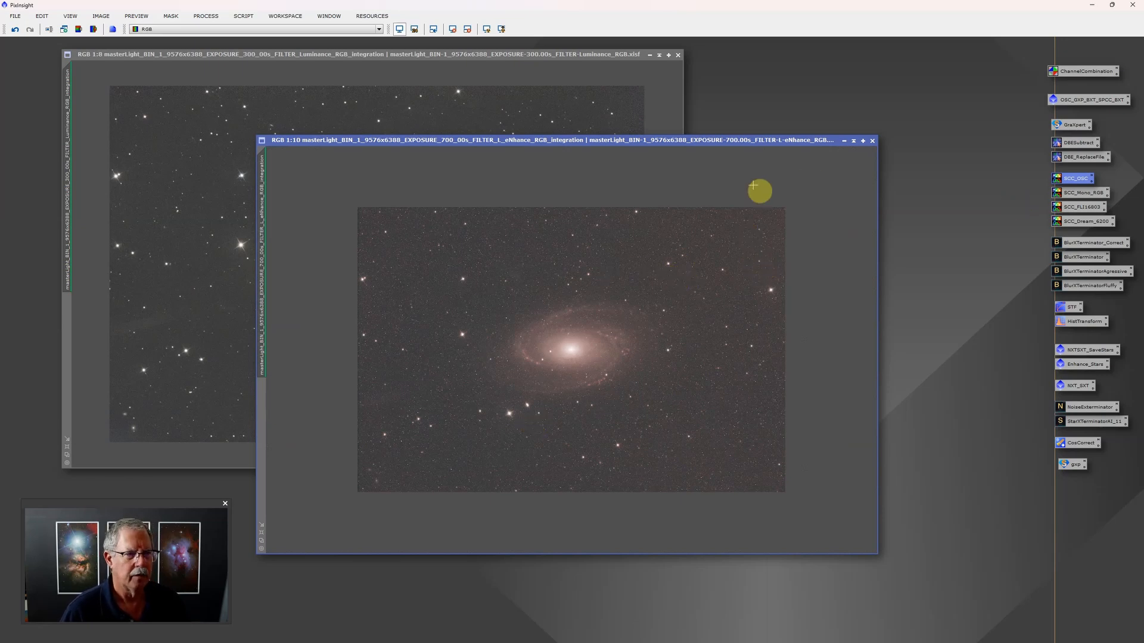
Check the sharpening settings saved in the BlurXTerminatorAgressive process icon and sharpen both master lights with it, starting with L-eNhance
{"action": "left_click", "coordinate": [1082, 273]}
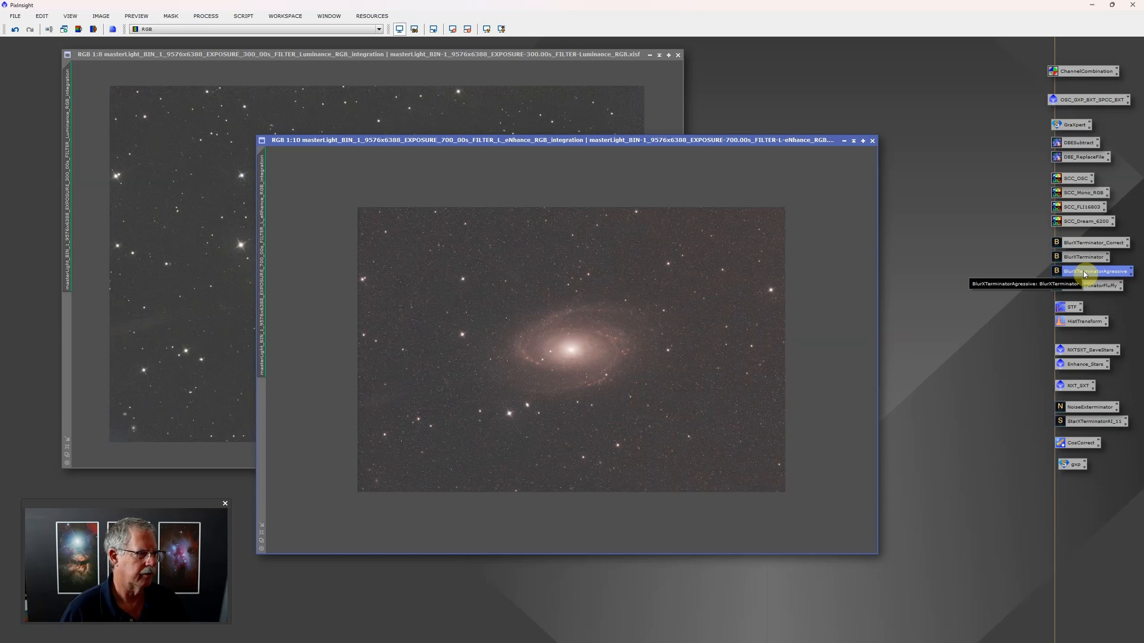
{"action": "double_click", "coordinate": [1083, 272]}
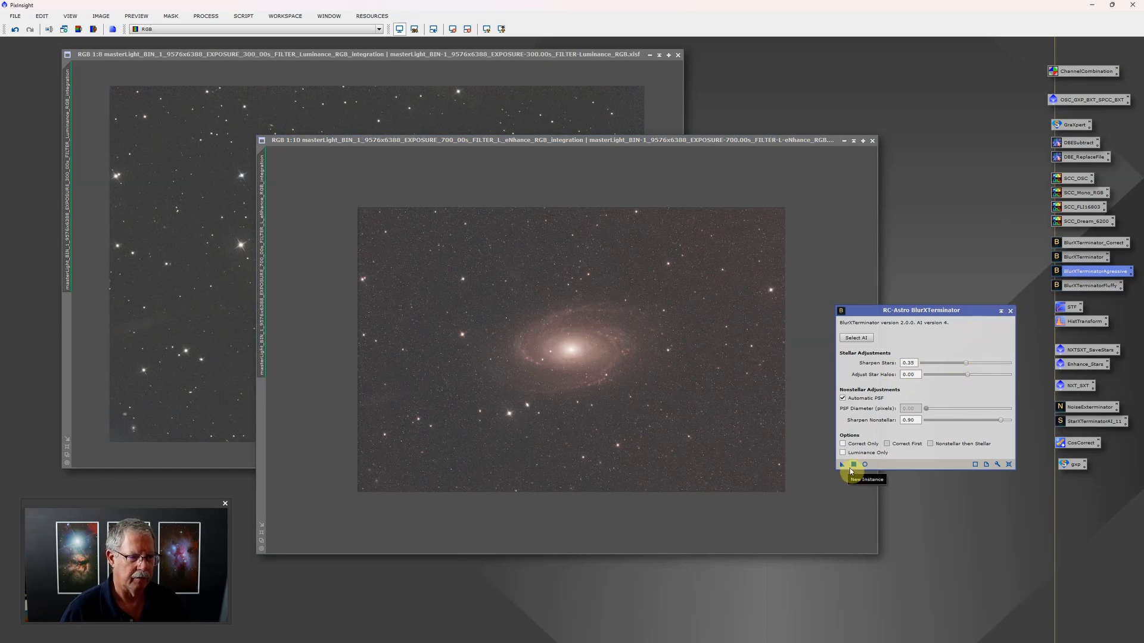
{"action": "left_click", "coordinate": [1011, 311]}
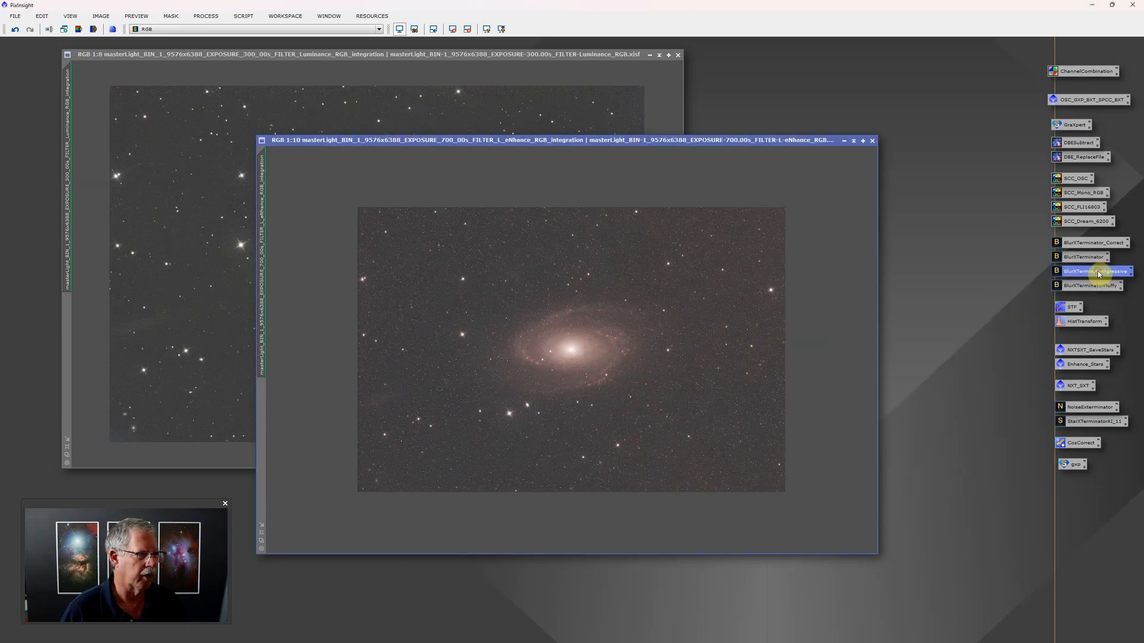
{"action": "left_click_drag", "start_coordinate": [1100, 273], "coordinate": [562, 262]}
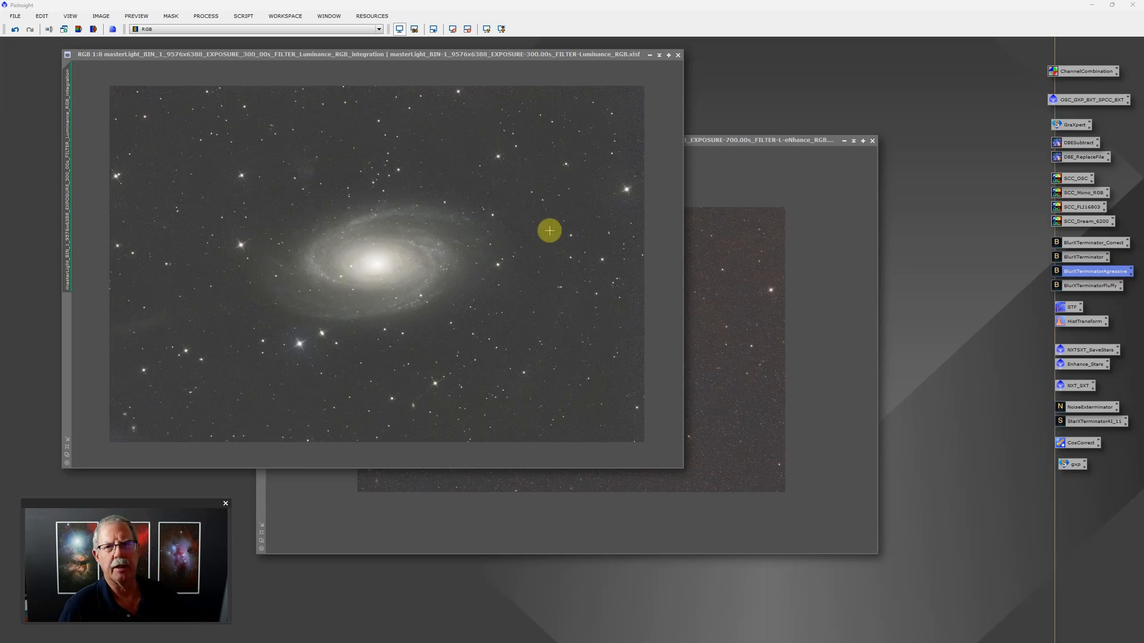
Switch to the PowerPoint slide and review the list of processing steps
{"action": "mouse_move", "coordinate": [610, 640]}
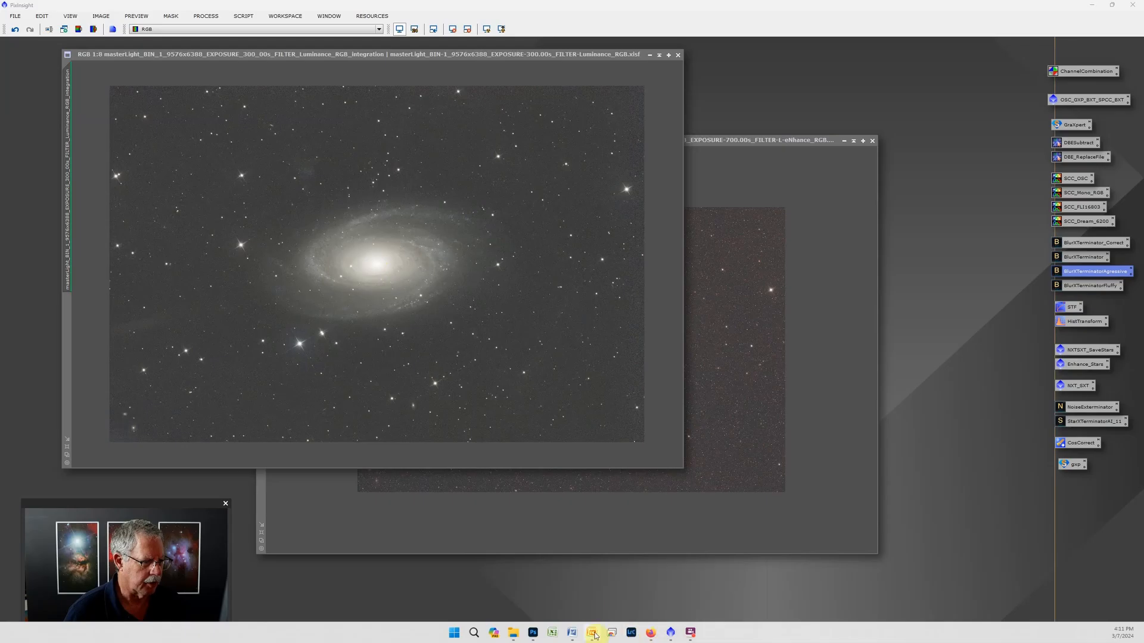
{"action": "left_click", "coordinate": [591, 637]}
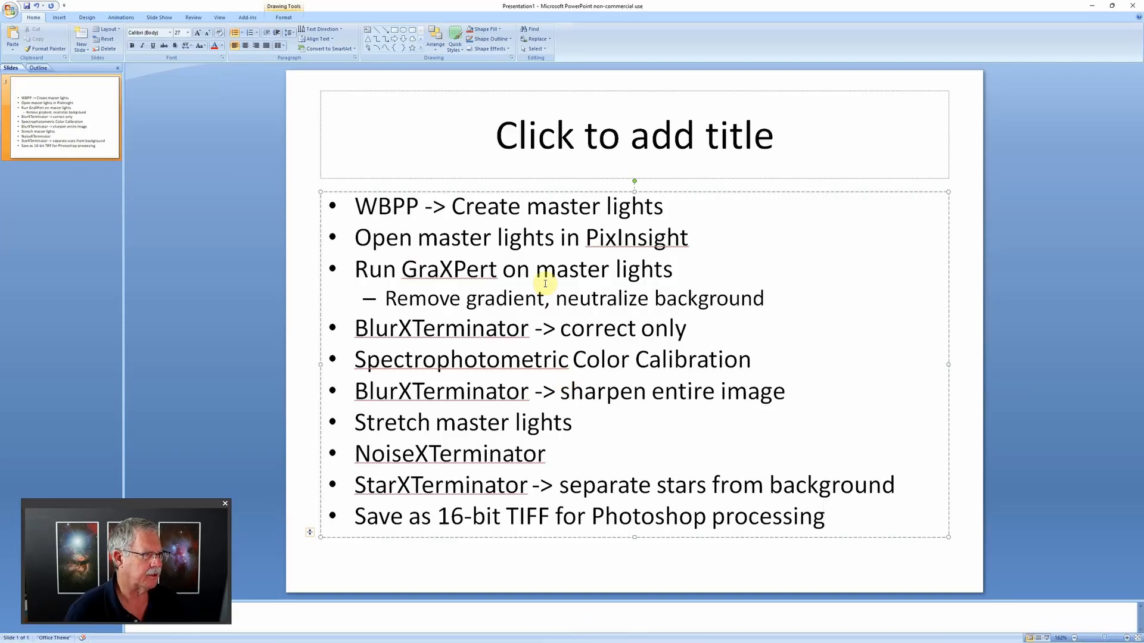
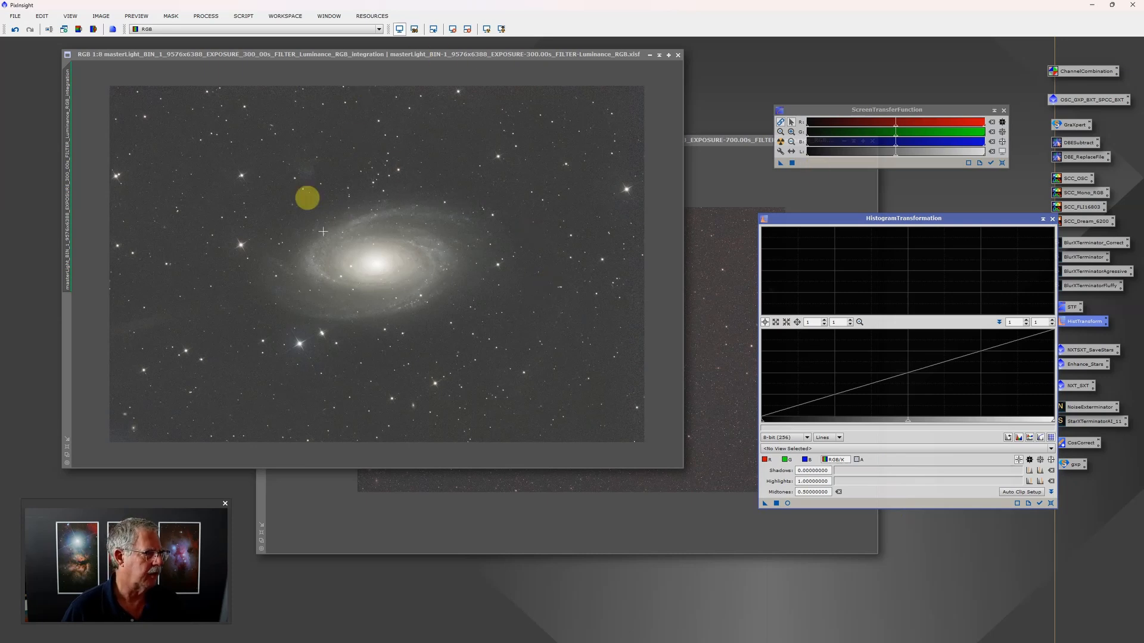
Auto-stretch the Luminance image in ScreenTransferFunction and magnify the channel sliders around the shadows and midtones points
{"action": "left_click", "coordinate": [780, 142]}
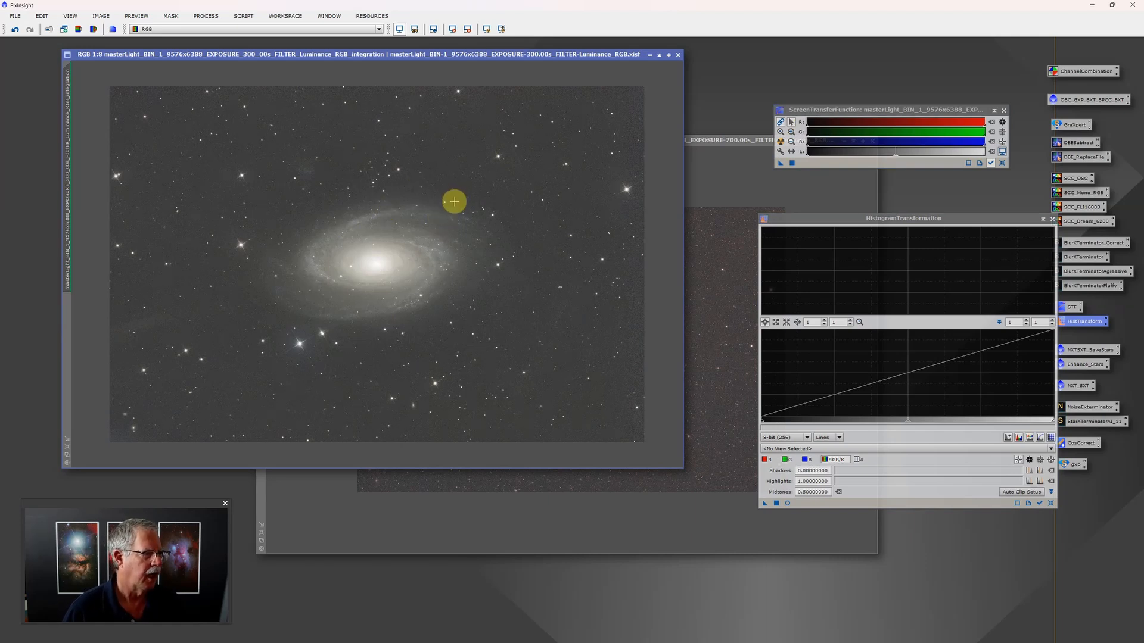
{"action": "left_click", "coordinate": [791, 134]}
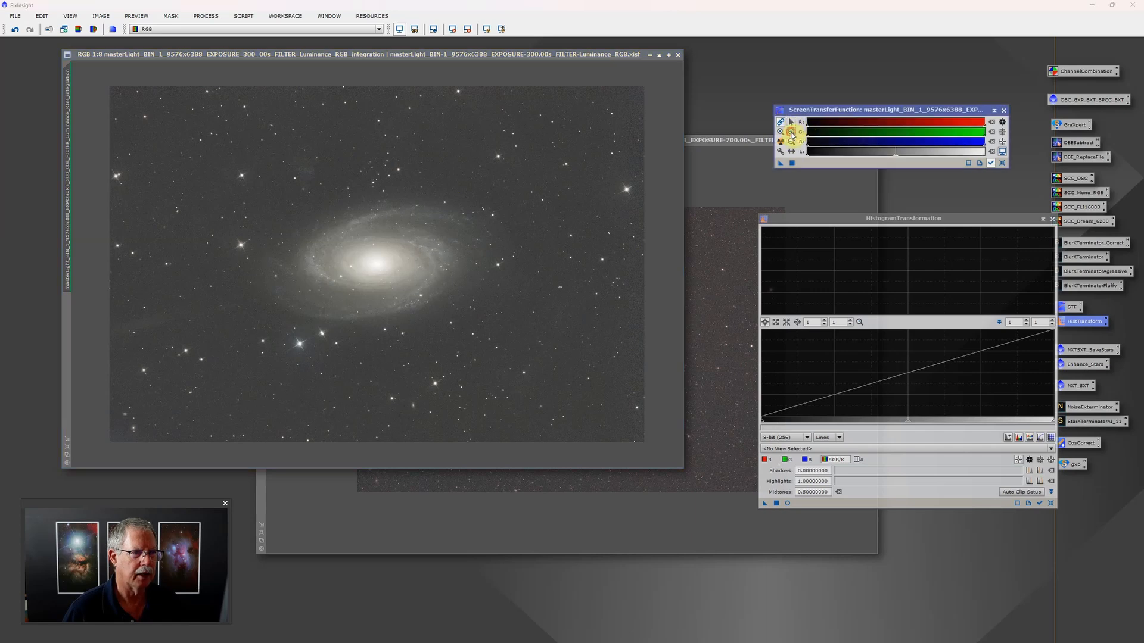
{"action": "left_click", "coordinate": [817, 124]}
{"action": "left_click", "coordinate": [818, 124]}
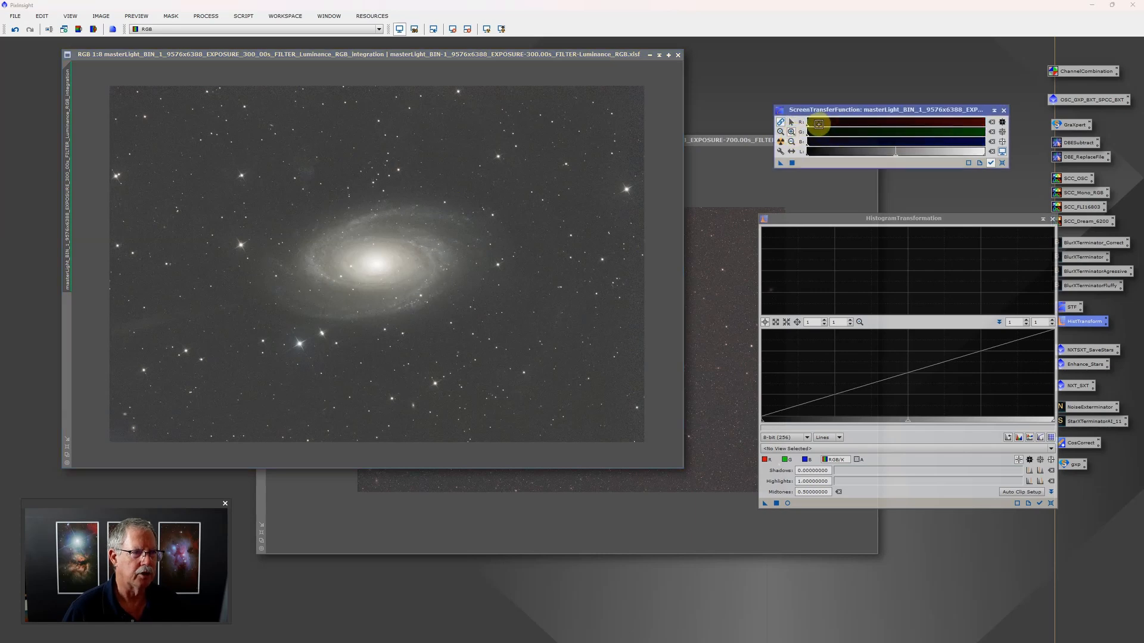
{"action": "left_click", "coordinate": [818, 123]}
{"action": "left_click", "coordinate": [819, 124]}
{"action": "left_click", "coordinate": [820, 123]}
{"action": "left_click", "coordinate": [822, 123]}
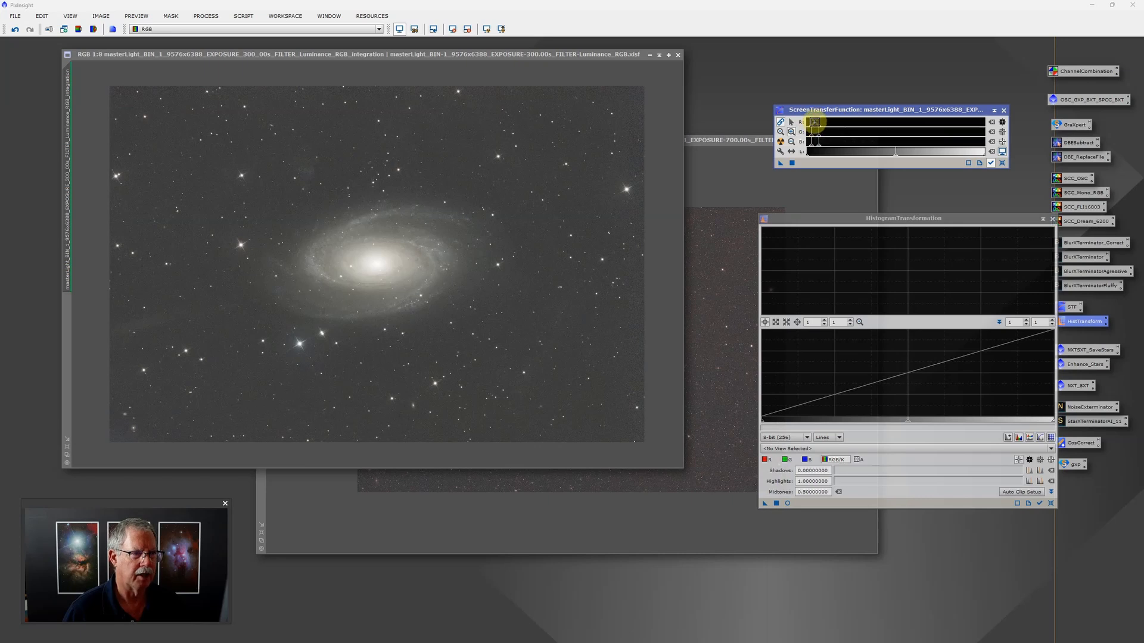
{"action": "left_click", "coordinate": [814, 122]}
{"action": "left_click", "coordinate": [824, 123]}
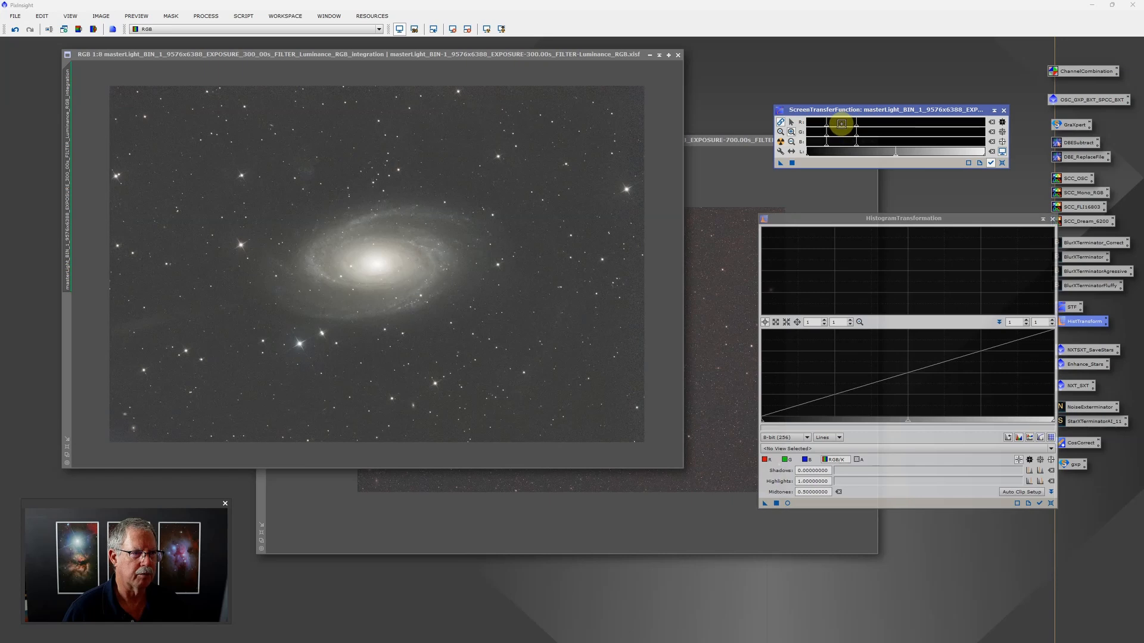
{"action": "left_click", "coordinate": [842, 124]}
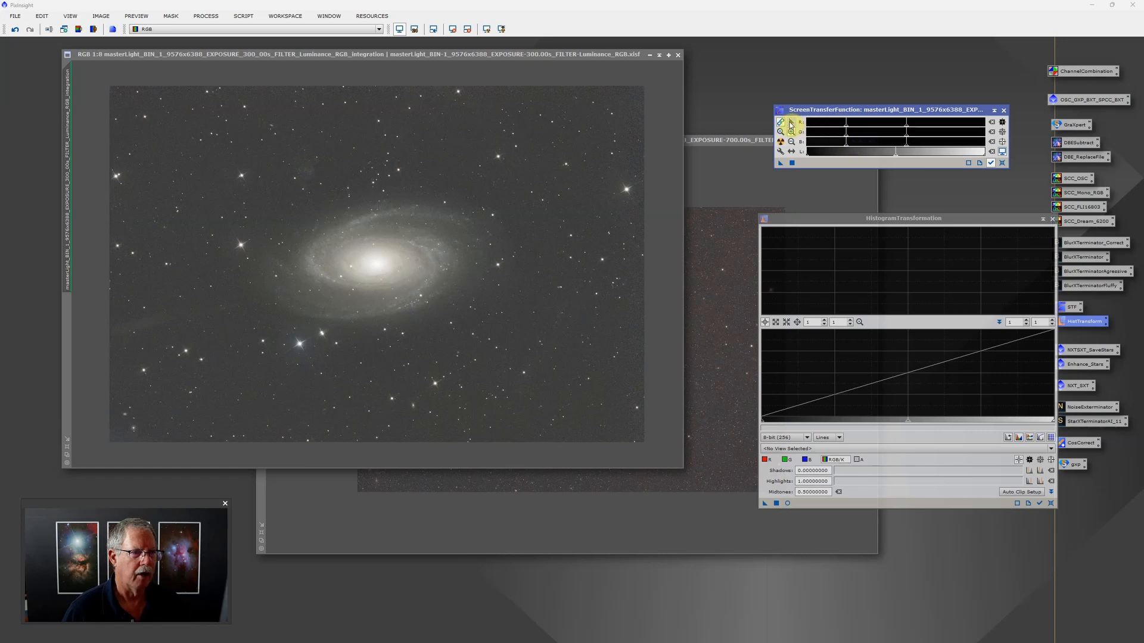
Raise the linked RGB shadows point slightly to darken the Luminance background, and check the galaxy's core and arms
{"action": "left_click", "coordinate": [791, 122]}
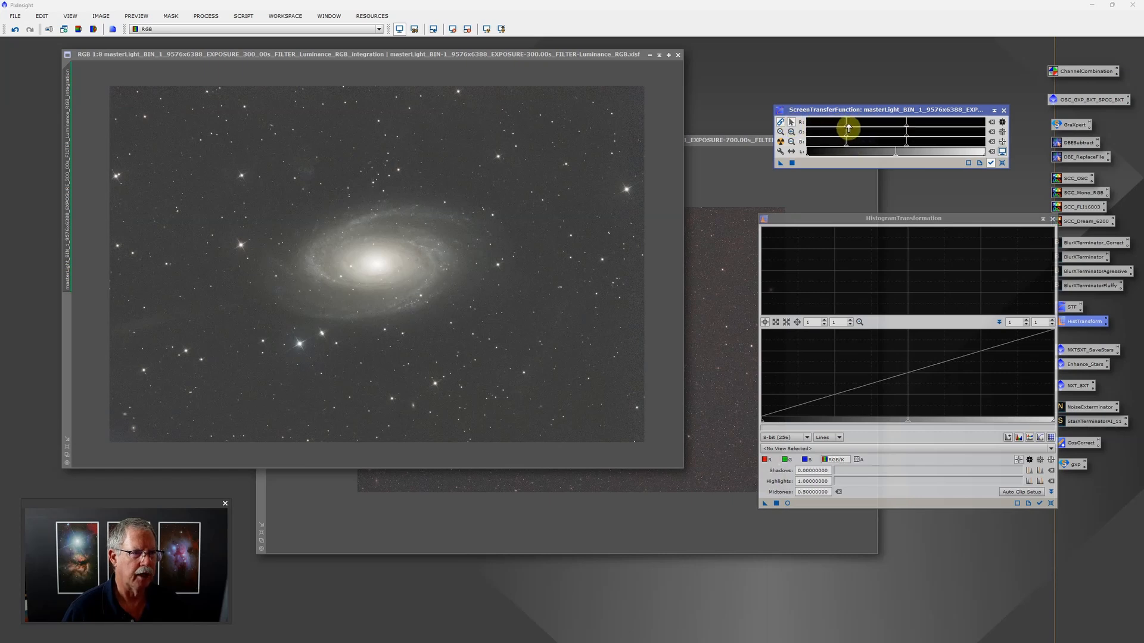
{"action": "left_click_drag", "start_coordinate": [847, 128], "coordinate": [855, 128]}
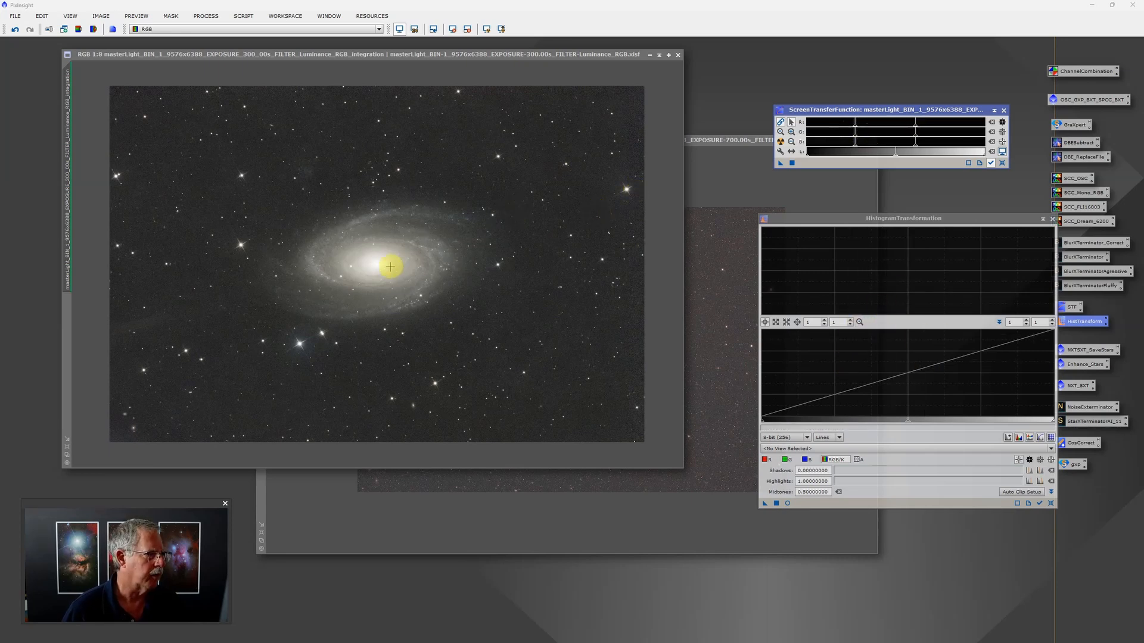
{"action": "scroll", "coordinate": [385, 267], "scroll_direction": "up", "scroll_amount": 2}
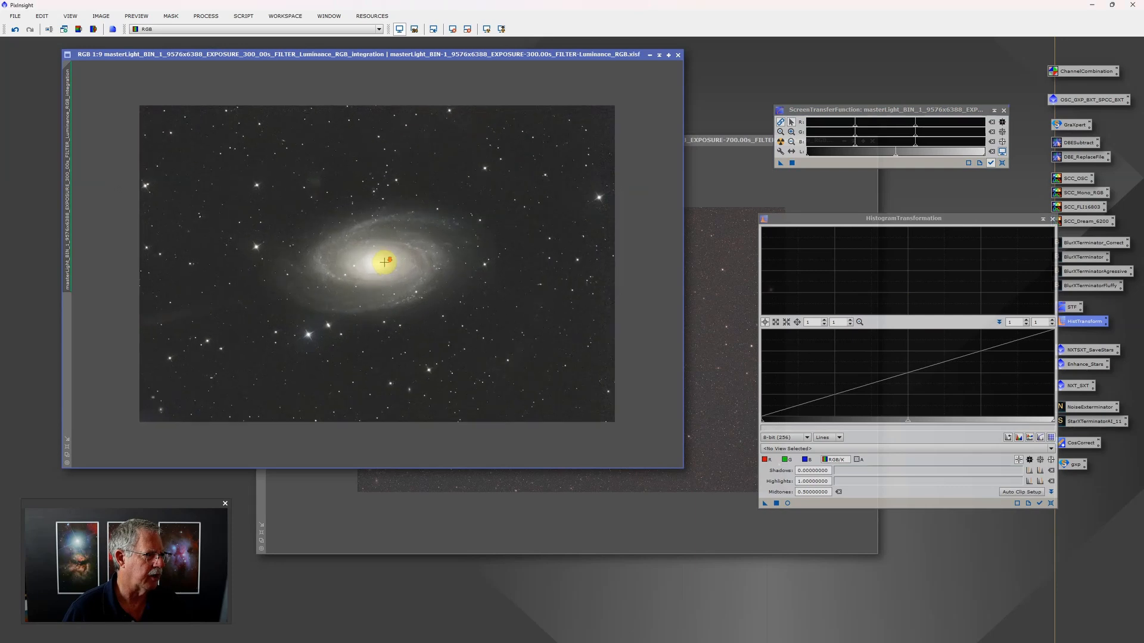
{"action": "scroll", "coordinate": [384, 262], "scroll_direction": "up", "scroll_amount": 4}
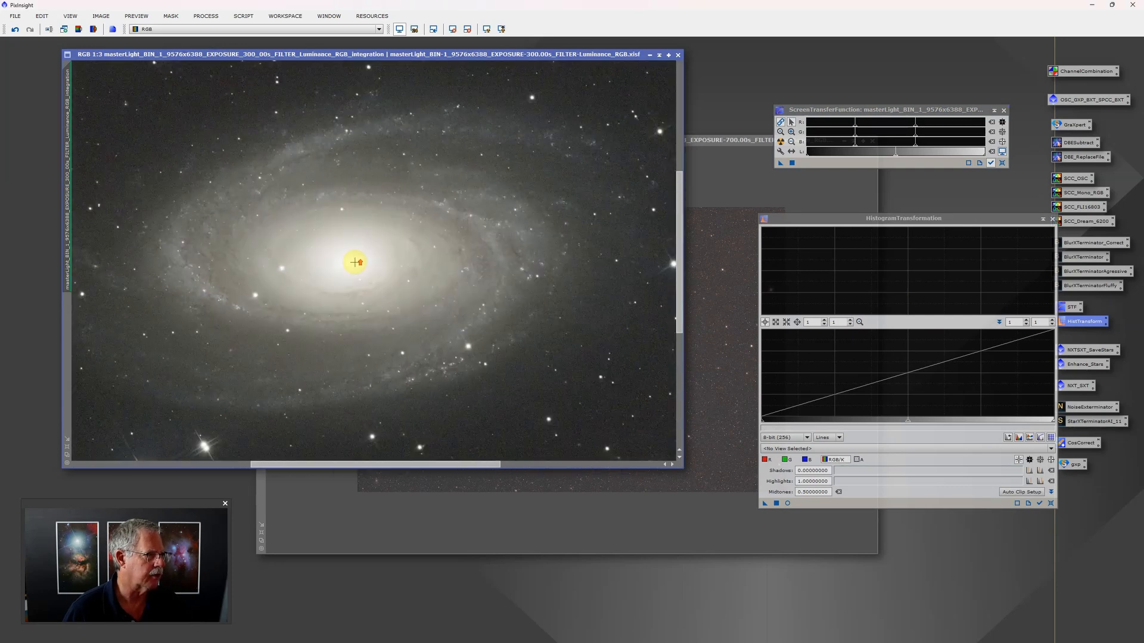
{"action": "scroll", "coordinate": [357, 264], "scroll_direction": "down", "scroll_amount": 2}
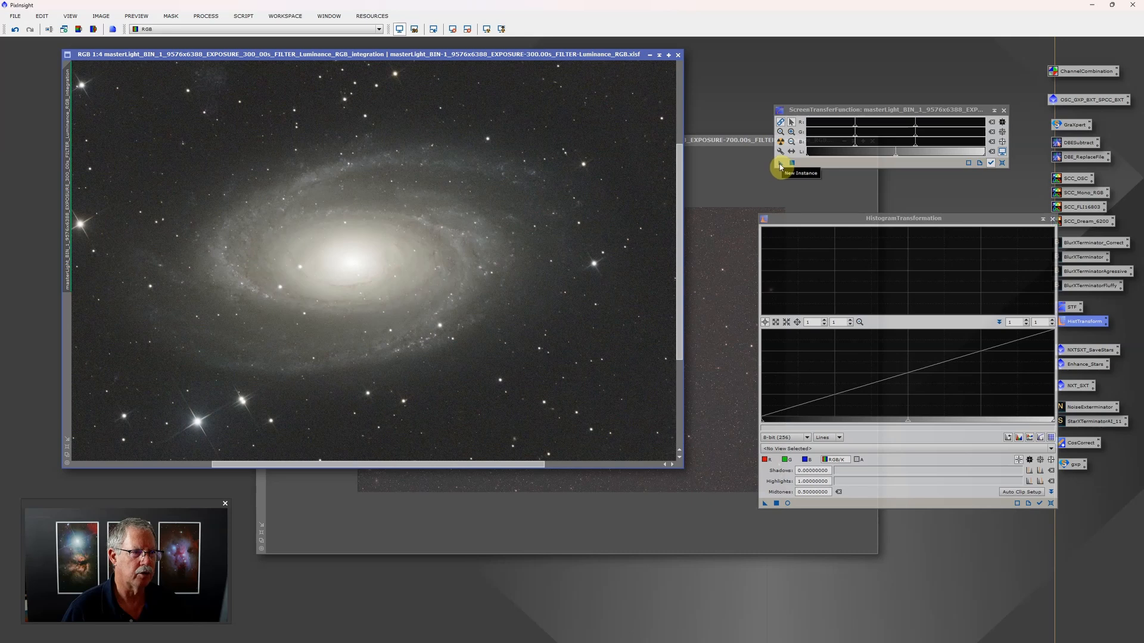
Transfer the screen stretch to HistogramTransformation, apply it permanently to the Luminance image, and turn off its screen stretch
{"action": "left_click_drag", "start_coordinate": [780, 167], "coordinate": [846, 507]}
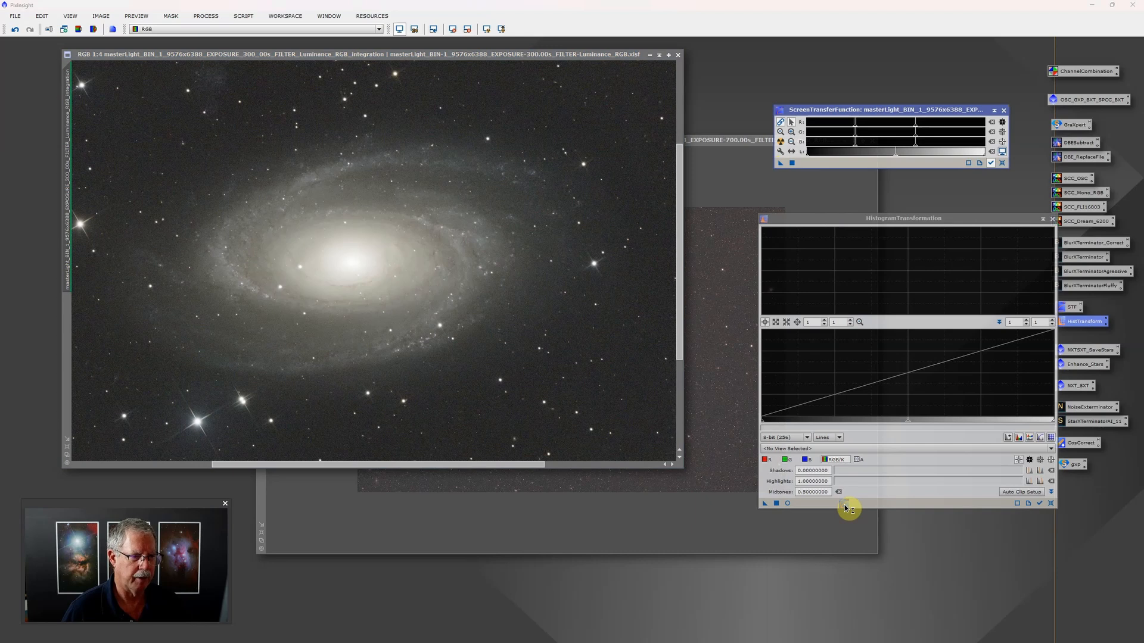
{"action": "left_click_drag", "start_coordinate": [845, 507], "coordinate": [846, 507]}
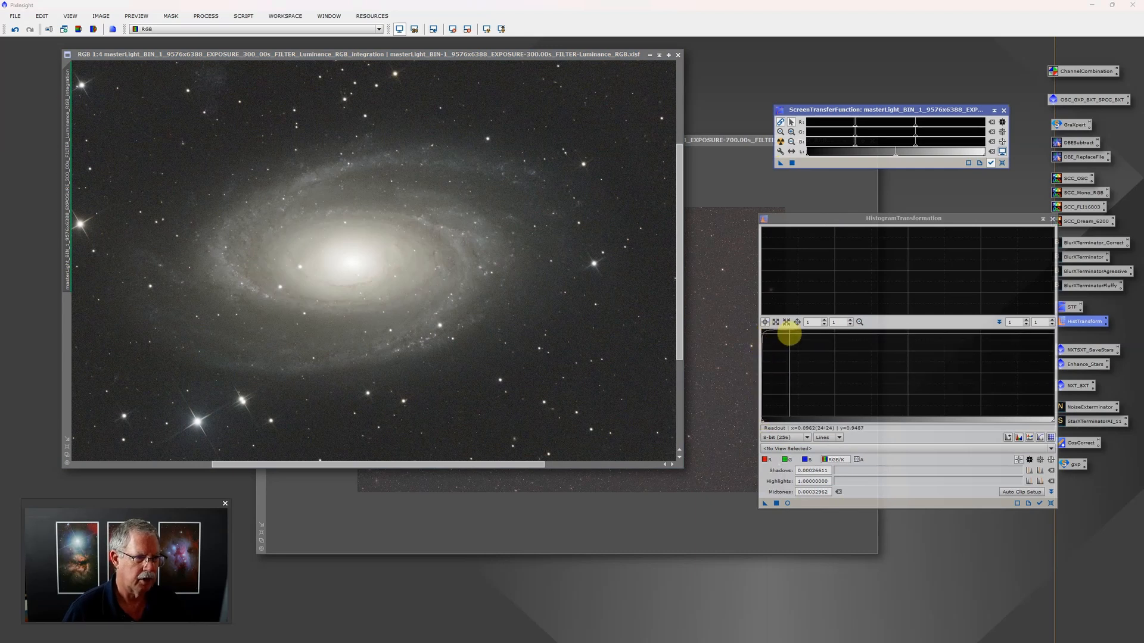
{"action": "left_click", "coordinate": [776, 504]}
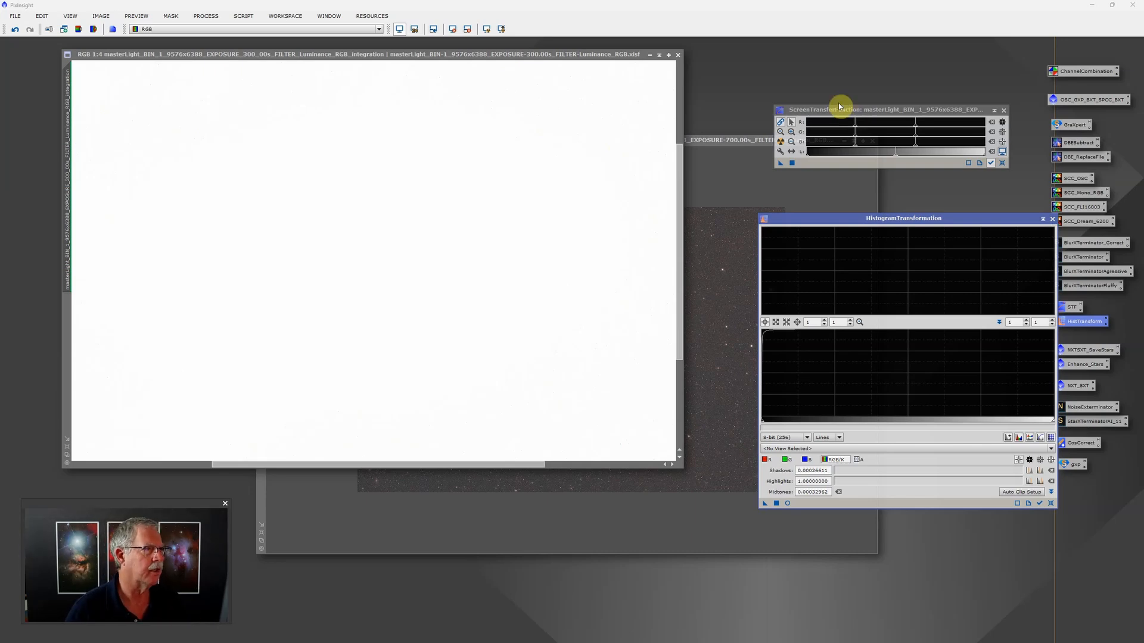
{"action": "left_click", "coordinate": [399, 30]}
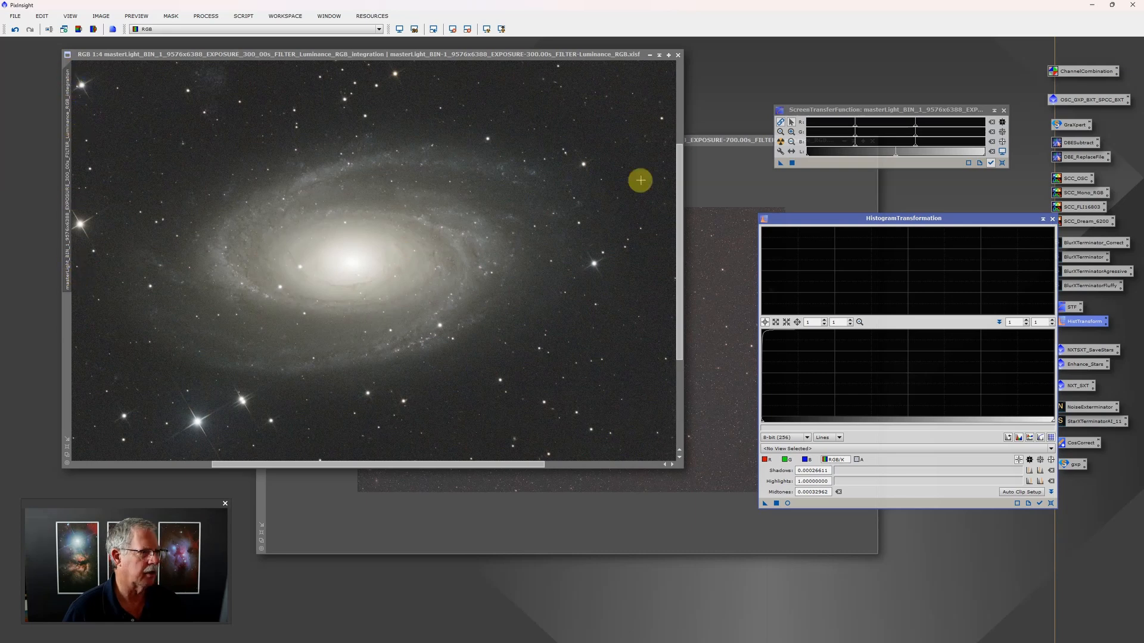
Auto-stretch the L-eNhance image on screen, raising the linked shadows point to darken the background and lowering the midtones slightly
{"action": "left_click", "coordinate": [710, 147]}
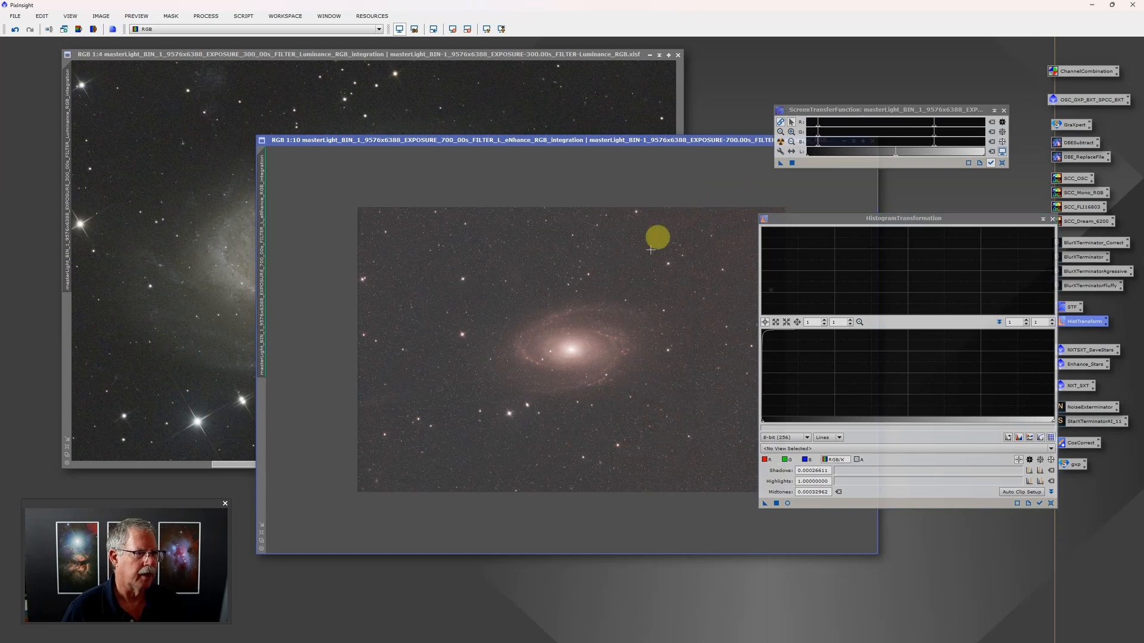
{"action": "left_click", "coordinate": [781, 141]}
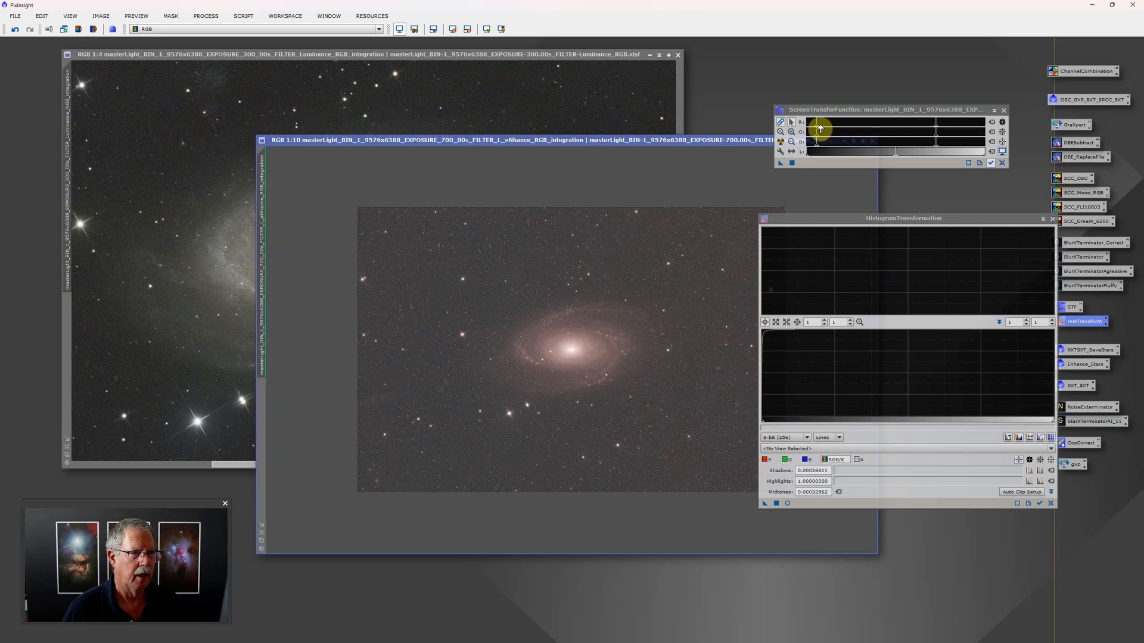
{"action": "left_click_drag", "start_coordinate": [817, 128], "coordinate": [830, 128]}
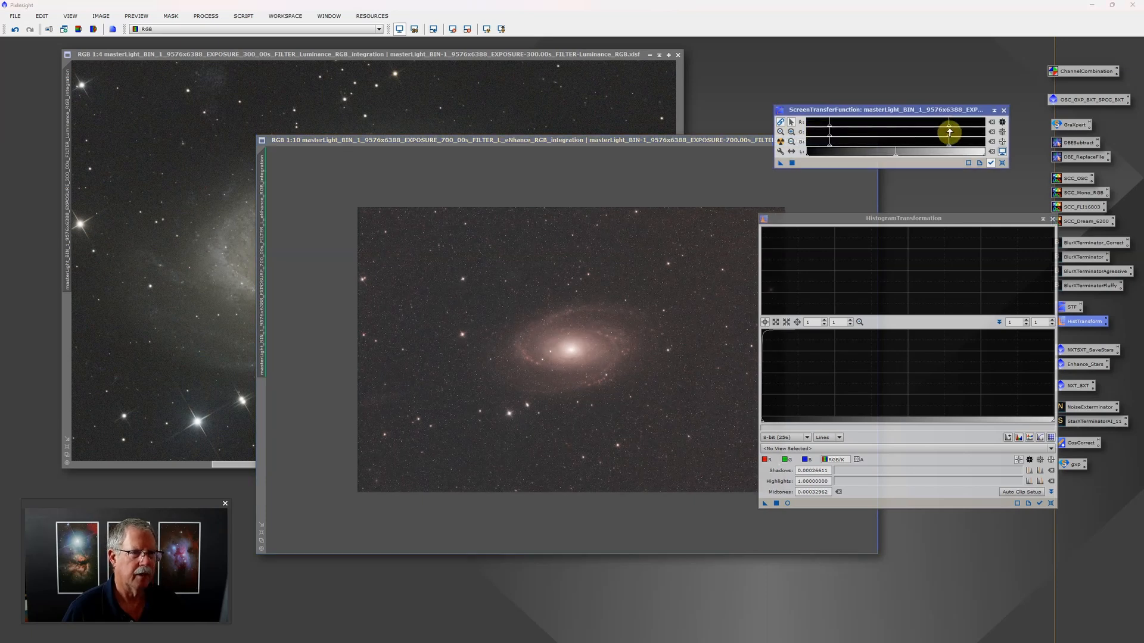
{"action": "left_click_drag", "start_coordinate": [947, 128], "coordinate": [941, 128]}
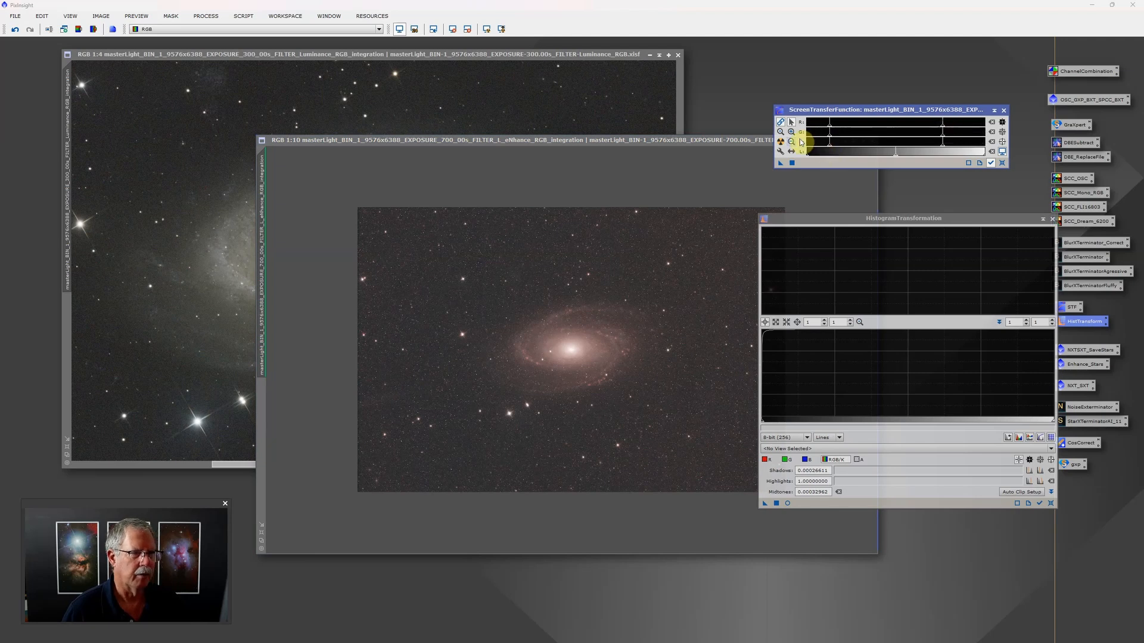
Apply the adjusted stretch permanently to the L-eNhance image through HistogramTransformation, disable its screen stretch, and close both stretching tools
{"action": "left_click_drag", "start_coordinate": [781, 166], "coordinate": [577, 317]}
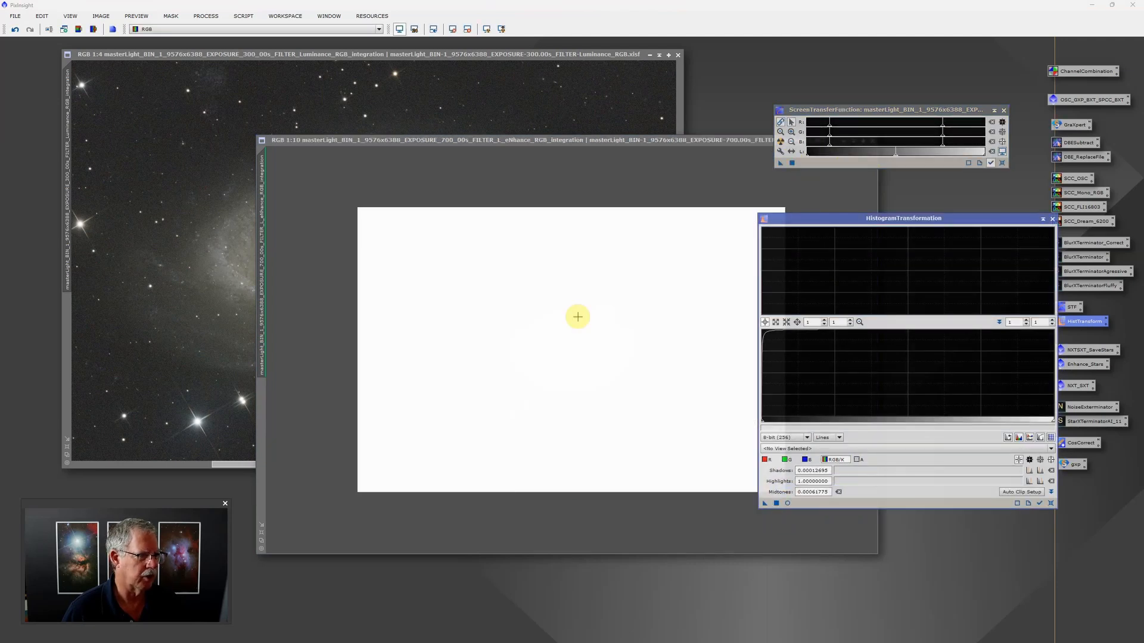
{"action": "left_click", "coordinate": [399, 30]}
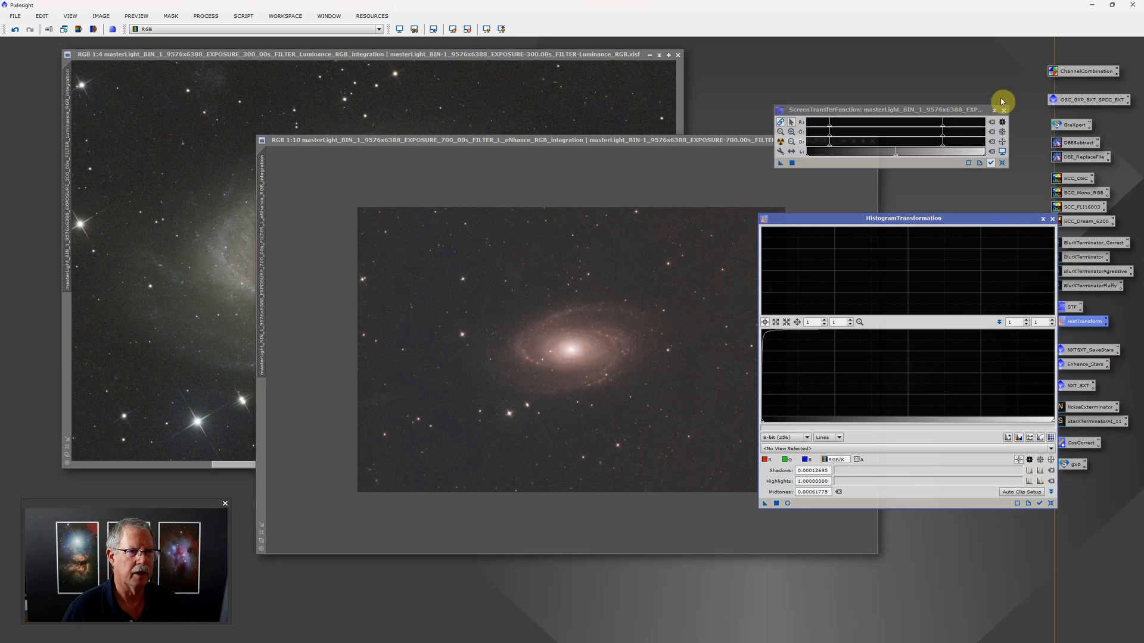
{"action": "left_click", "coordinate": [1005, 110]}
{"action": "left_click", "coordinate": [1052, 221]}
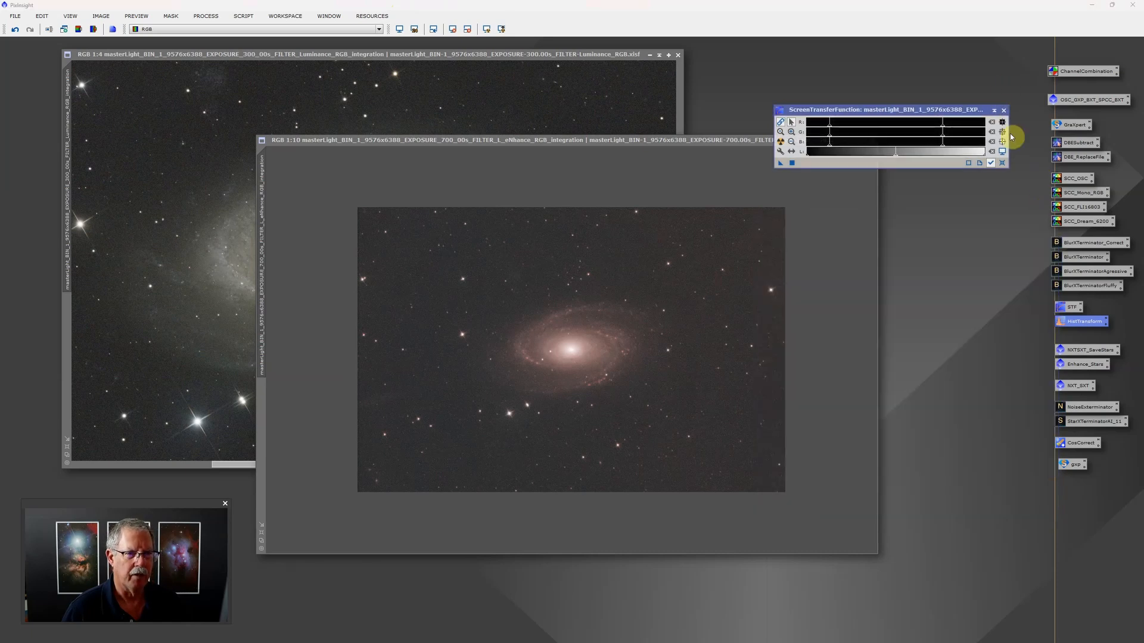
{"action": "left_click", "coordinate": [1003, 111]}
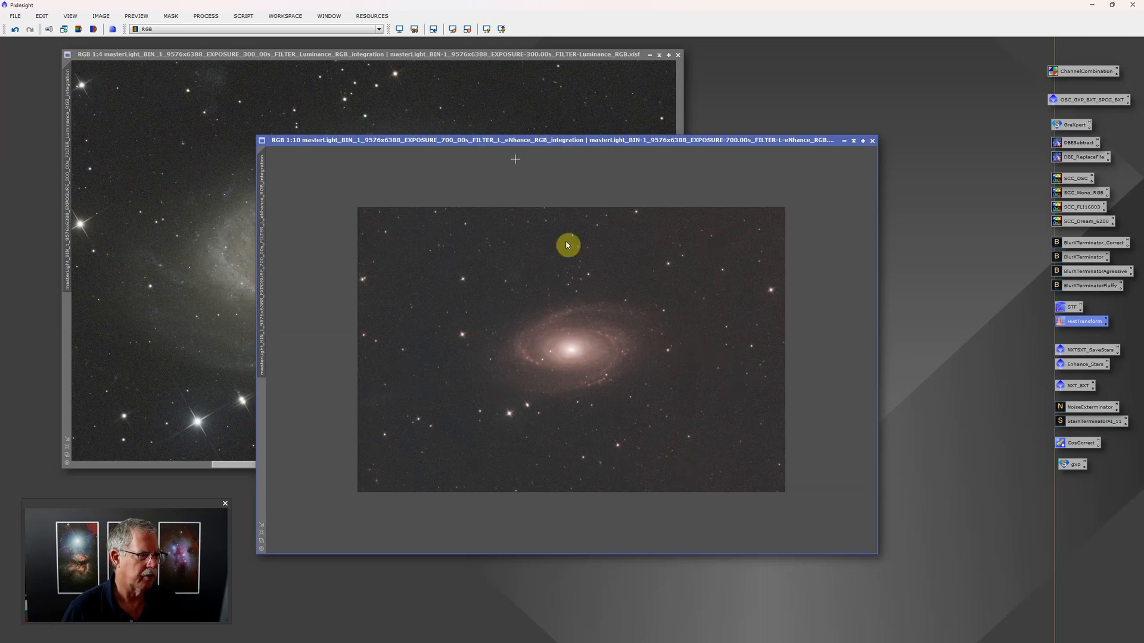
Remove the stars from both stretched images with StarXTerminator, using Generate Star Image and Unscreen Stars
{"action": "scroll", "coordinate": [618, 345], "scroll_direction": "up", "scroll_amount": 3}
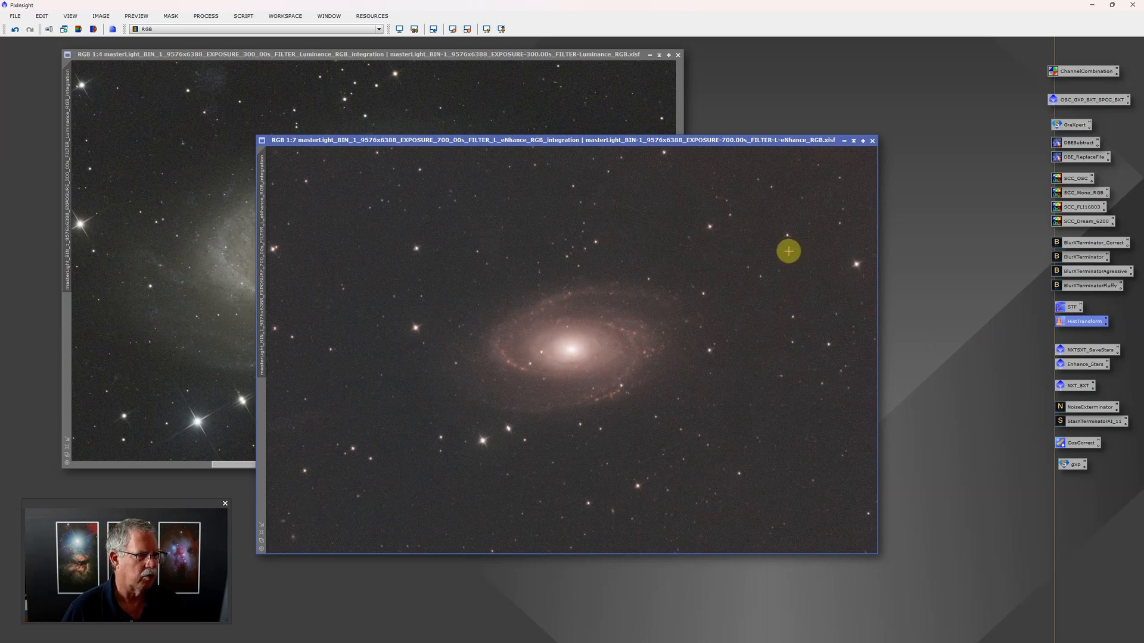
{"action": "left_click", "coordinate": [511, 53]}
{"action": "scroll", "coordinate": [435, 262], "scroll_direction": "down", "scroll_amount": 2}
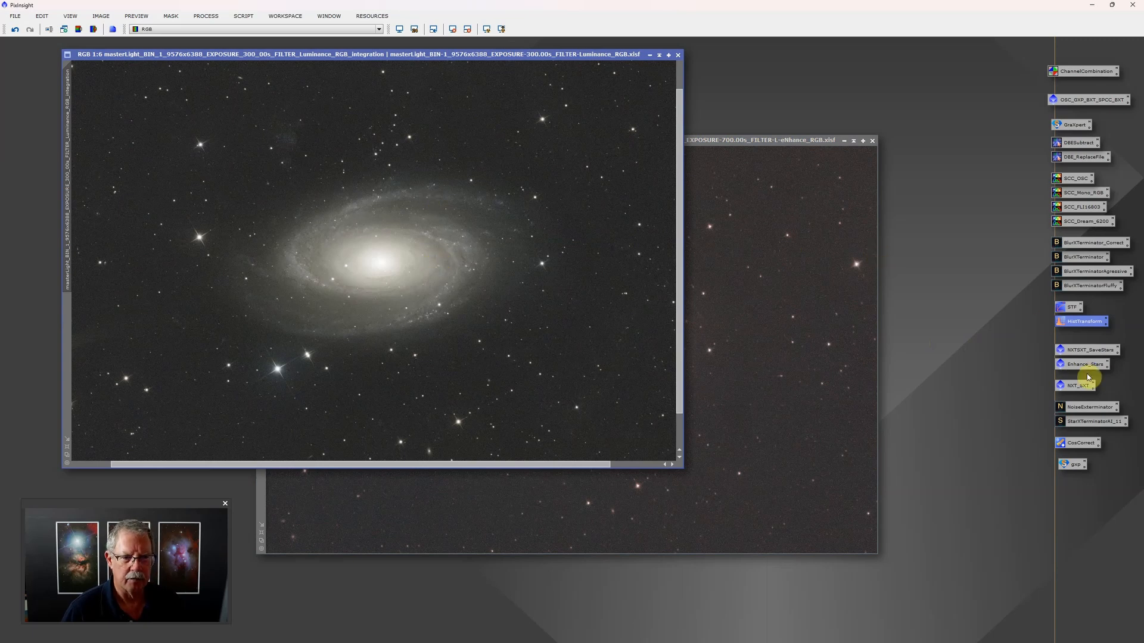
{"action": "double_click", "coordinate": [1092, 422]}
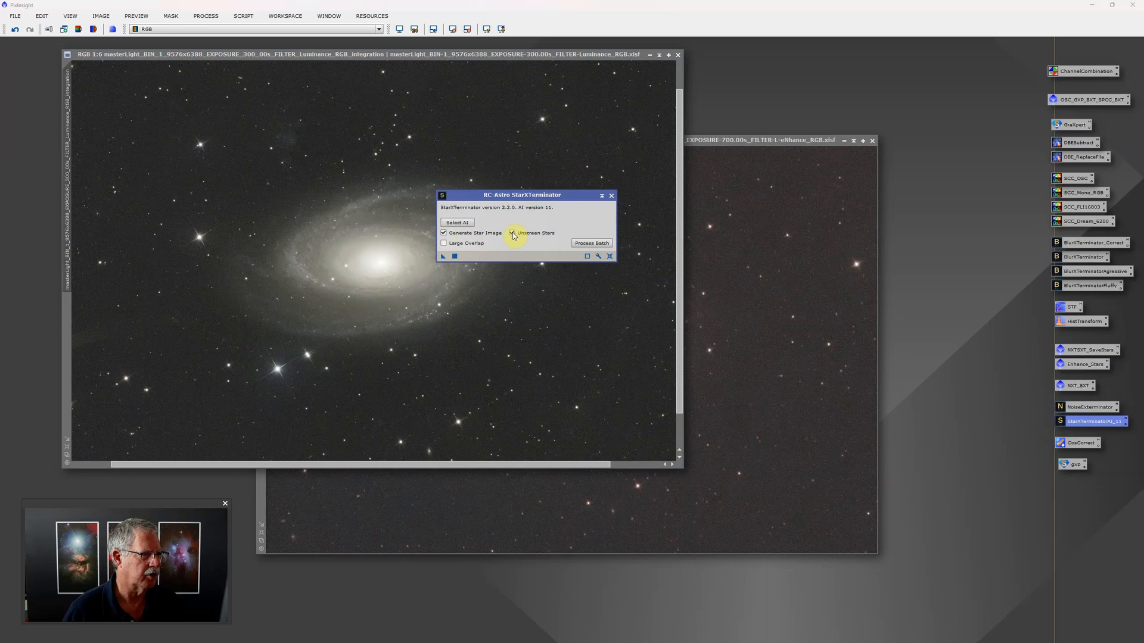
{"action": "left_click_drag", "start_coordinate": [516, 204], "coordinate": [683, 211]}
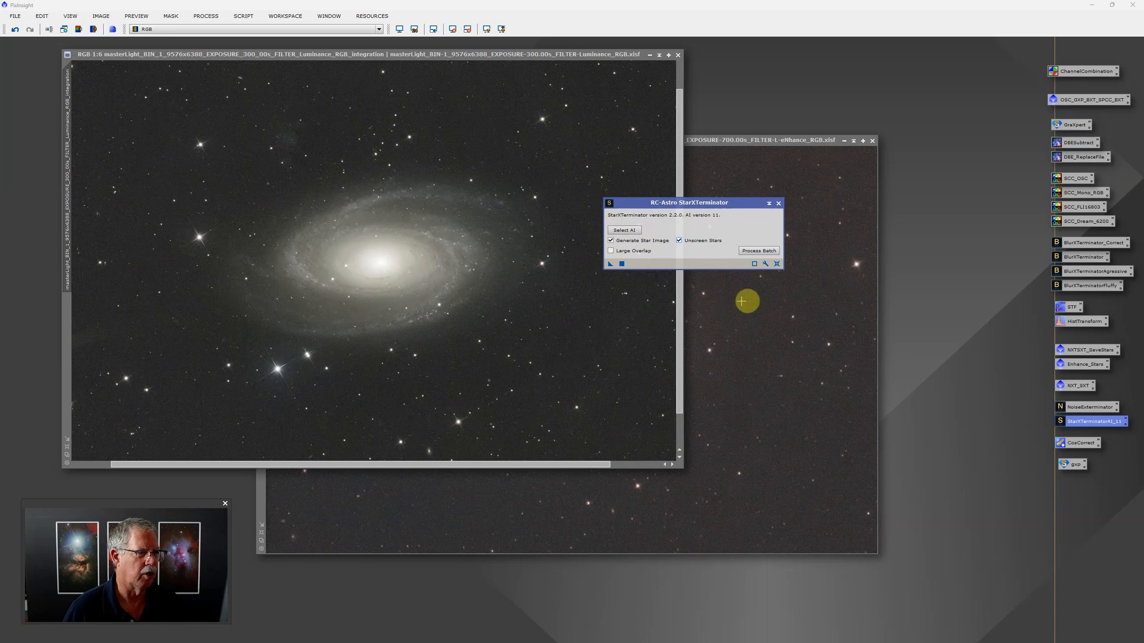
{"action": "left_click", "coordinate": [779, 204]}
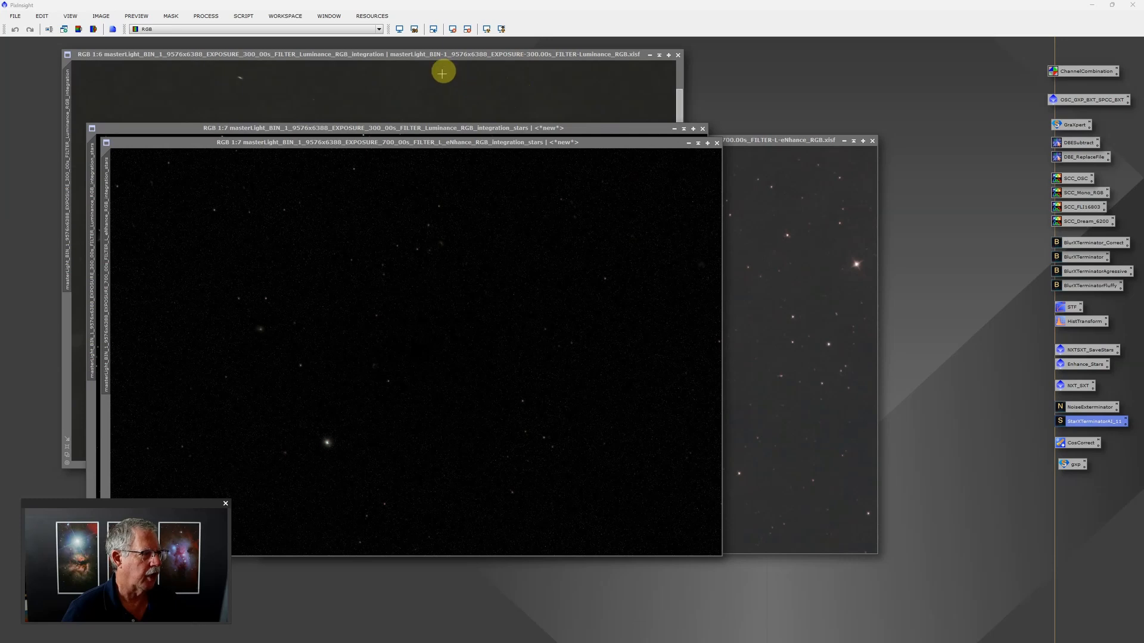
Spread out the image windows and examine the starless Luminance galaxy and the star images extracted from both filters
{"action": "left_click_drag", "start_coordinate": [512, 144], "coordinate": [614, 180]}
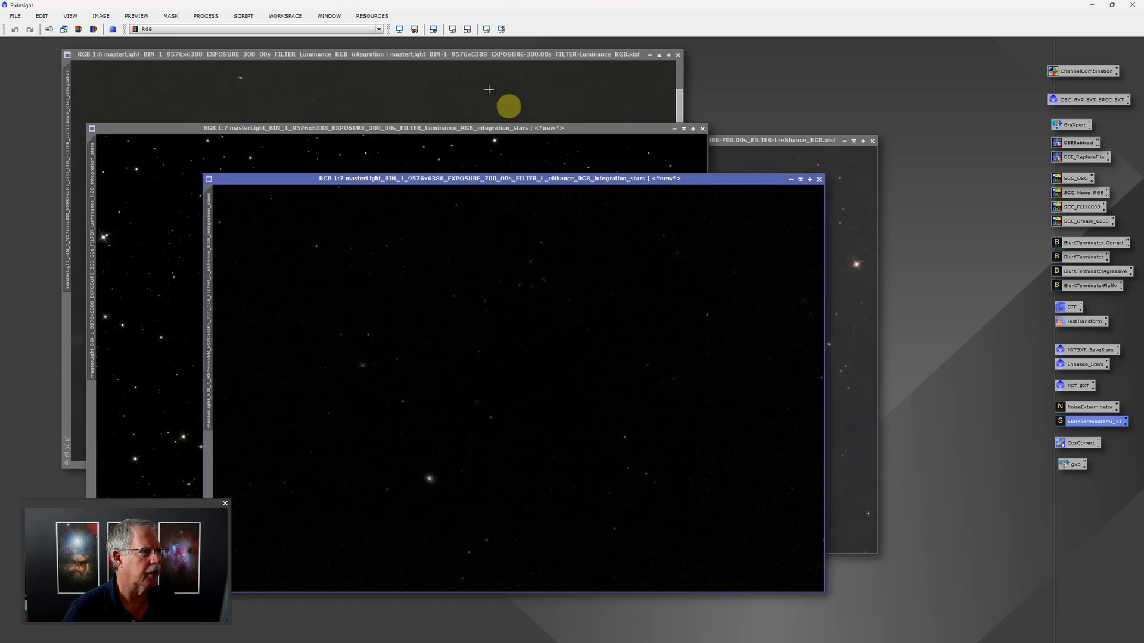
{"action": "left_click", "coordinate": [392, 57]}
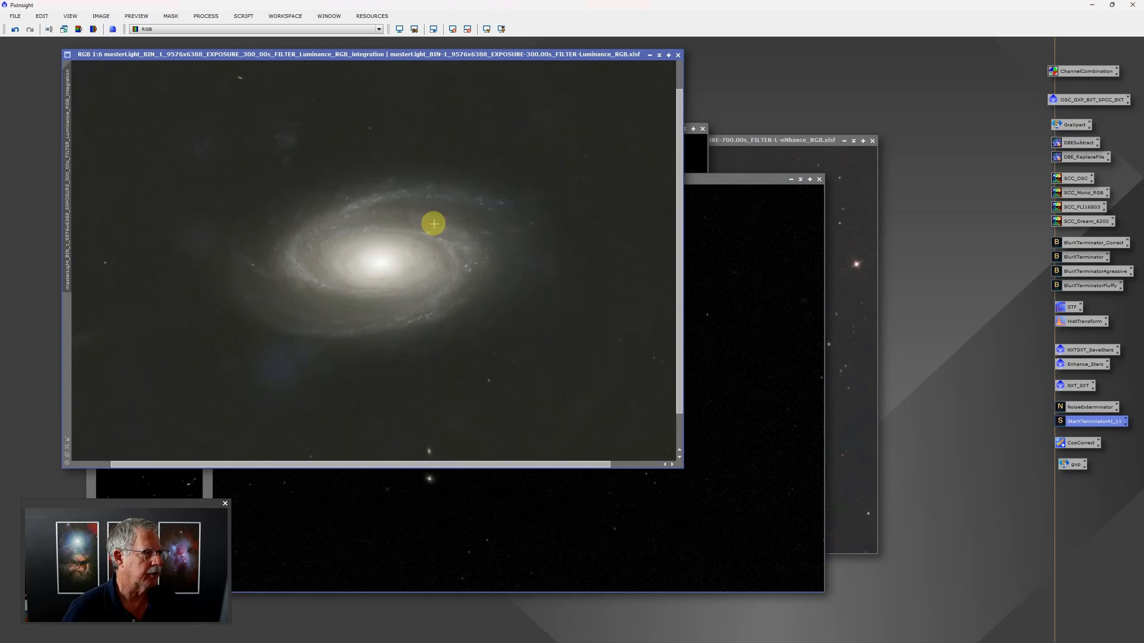
{"action": "scroll", "coordinate": [399, 226], "scroll_direction": "down", "scroll_amount": 3}
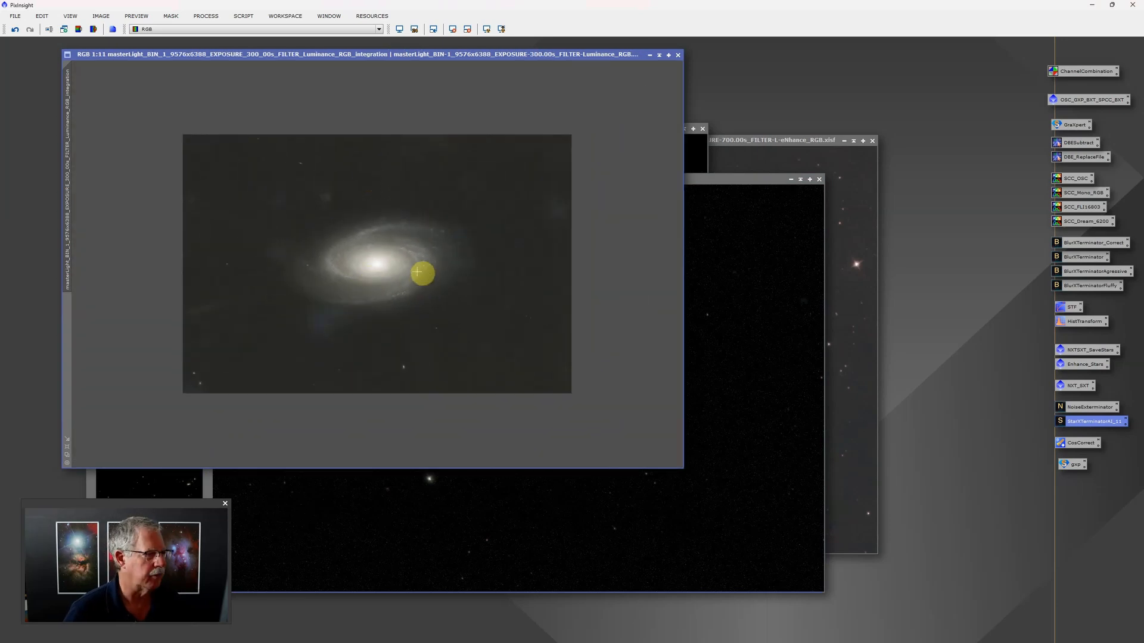
{"action": "left_click_drag", "start_coordinate": [533, 54], "coordinate": [492, 85]}
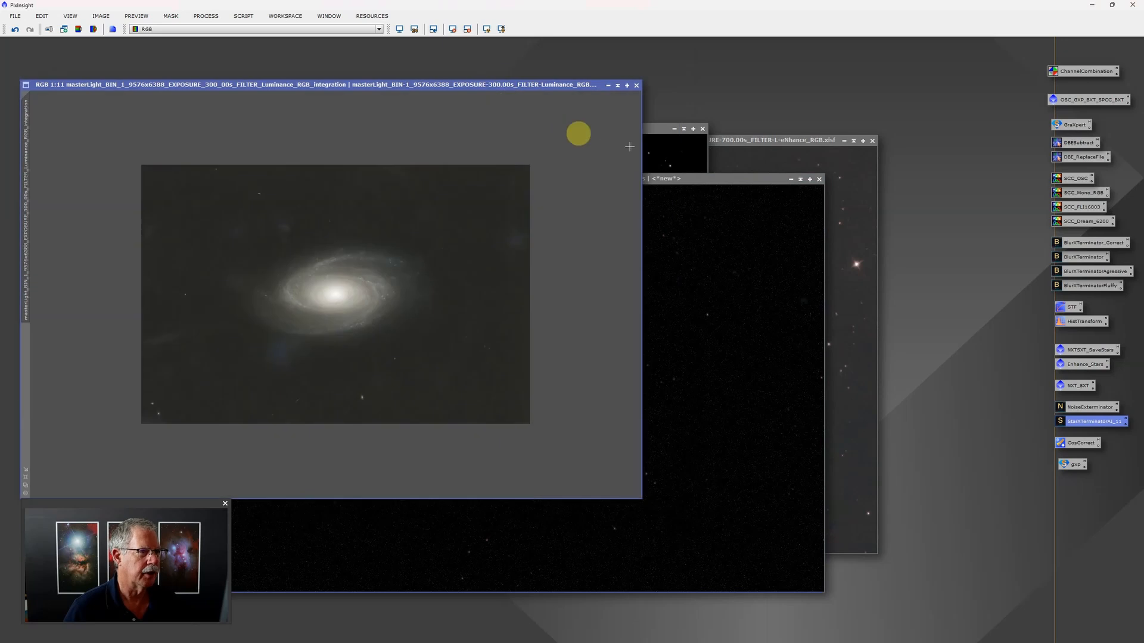
{"action": "left_click", "coordinate": [657, 134]}
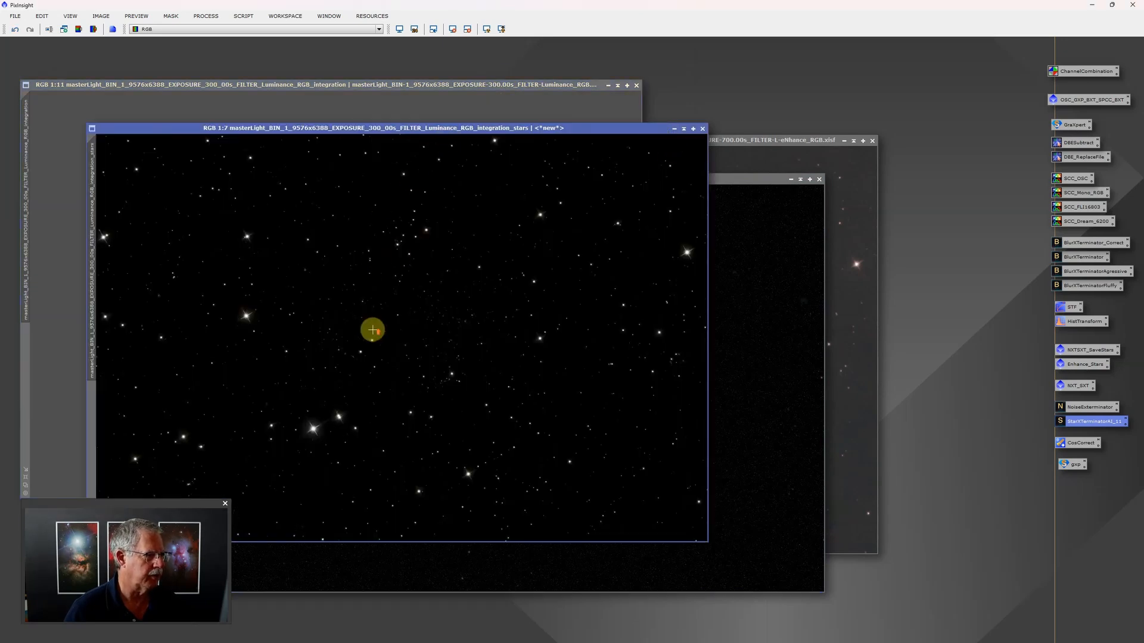
{"action": "scroll", "coordinate": [373, 329], "scroll_direction": "down", "scroll_amount": 4}
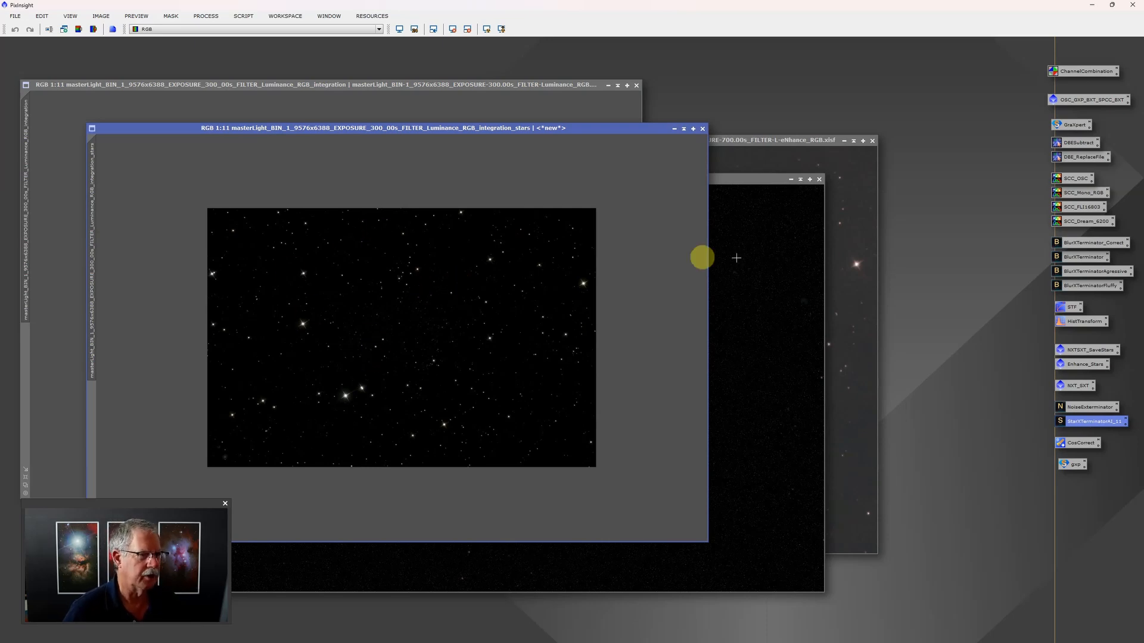
{"action": "left_click", "coordinate": [728, 185]}
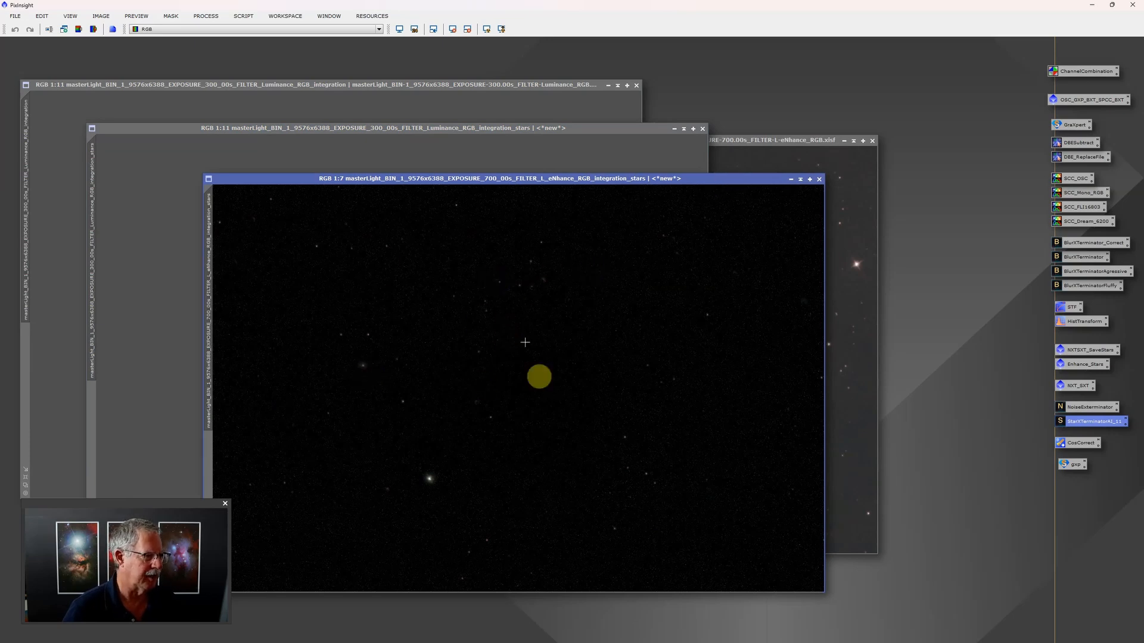
Close the L-eNhance star image and examine the stretched L-eNhance galaxy image closely and as a whole
{"action": "left_click", "coordinate": [819, 180]}
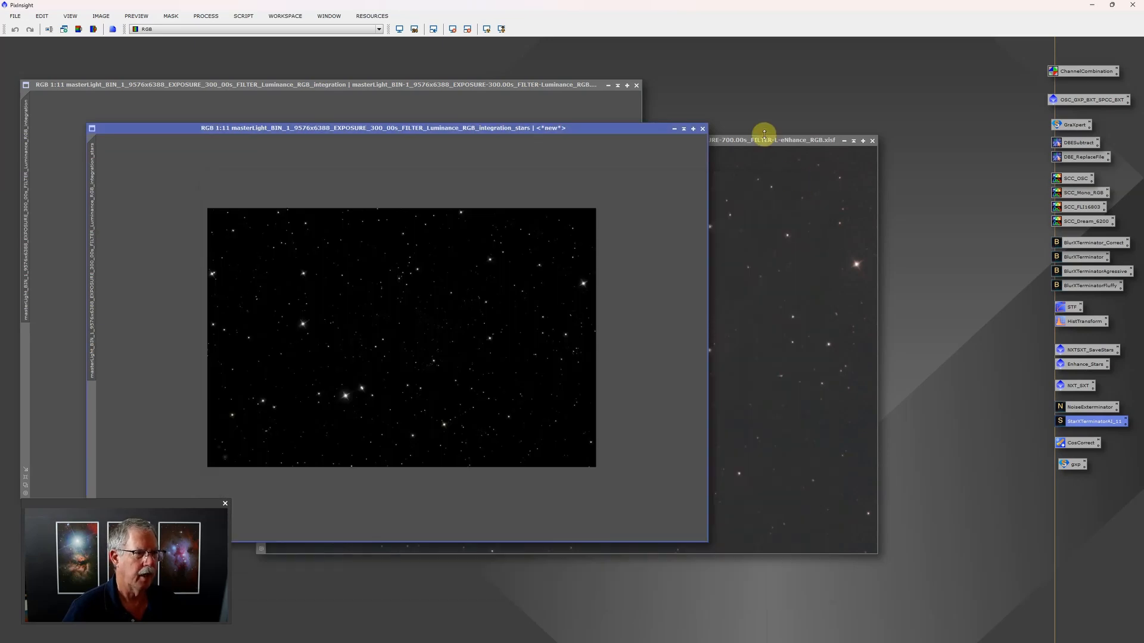
{"action": "left_click", "coordinate": [762, 141]}
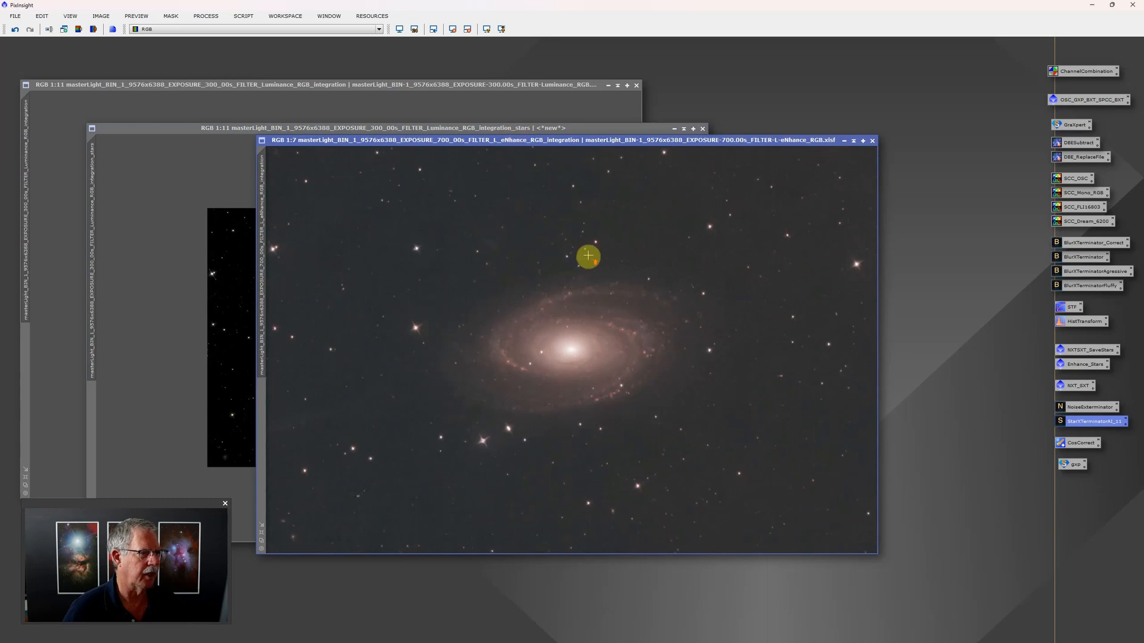
{"action": "scroll", "coordinate": [588, 256], "scroll_direction": "down", "scroll_amount": 2}
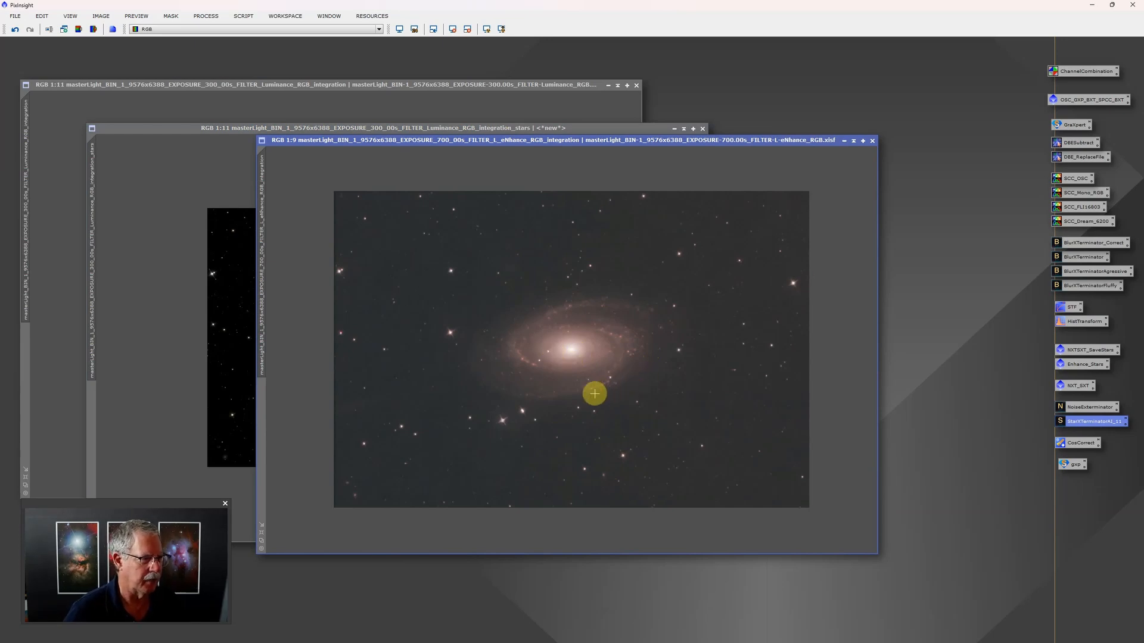
{"action": "scroll", "coordinate": [593, 392], "scroll_direction": "up", "scroll_amount": 3}
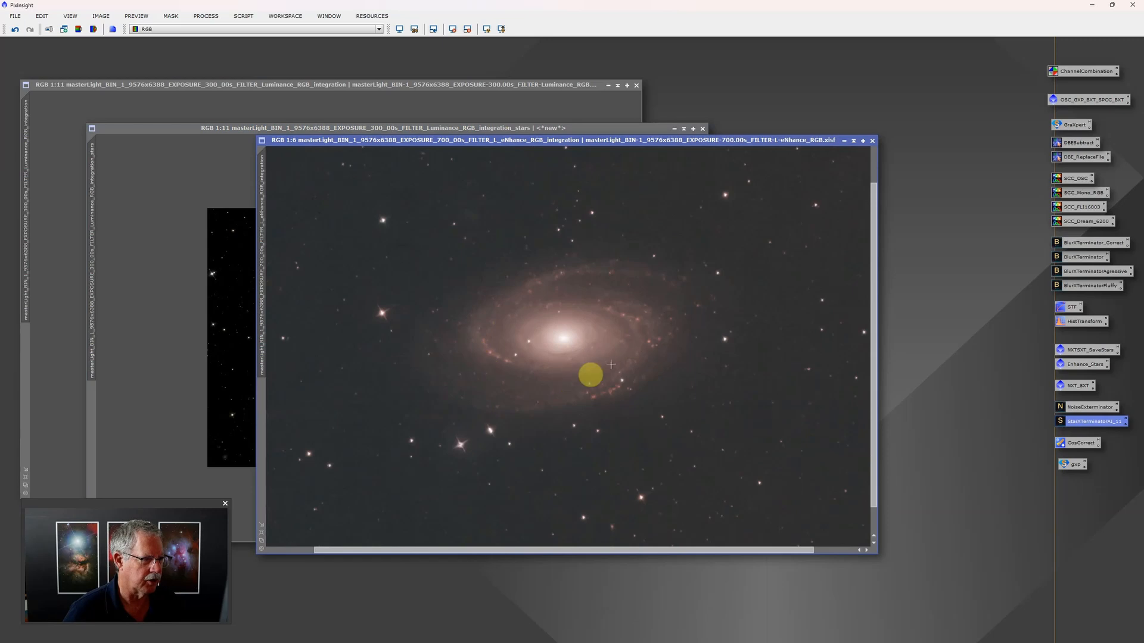
{"action": "scroll", "coordinate": [505, 377], "scroll_direction": "down", "scroll_amount": 3}
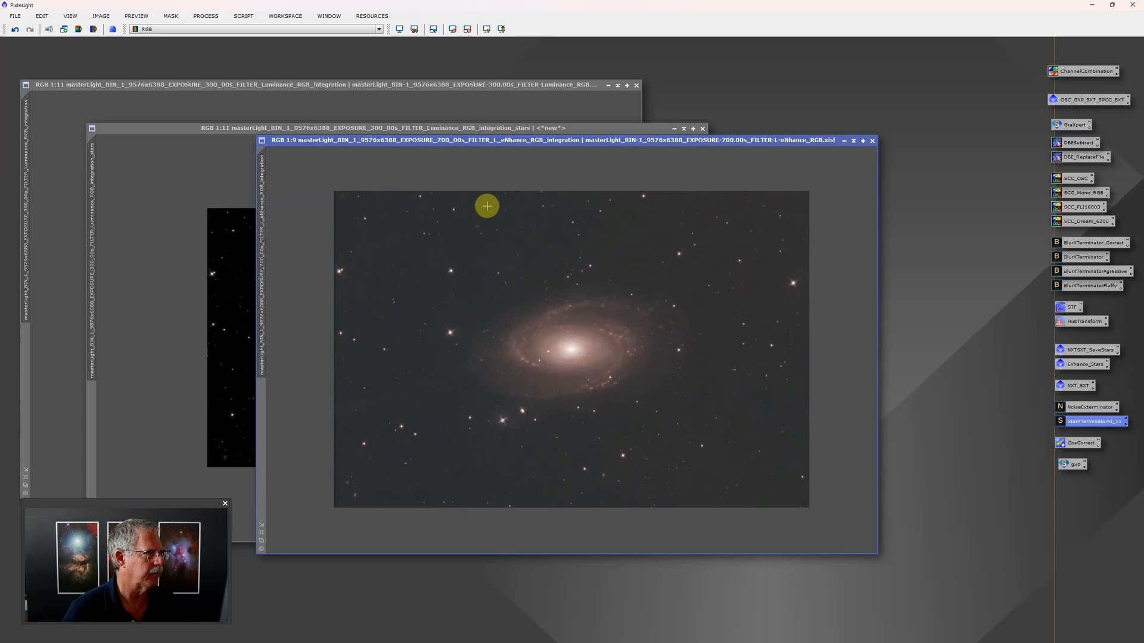
Start saving the starless Luminance image as a new XISF file, choosing the M81 project folder in Astro\NUC1 Data on drive D
{"action": "left_click", "coordinate": [396, 103]}
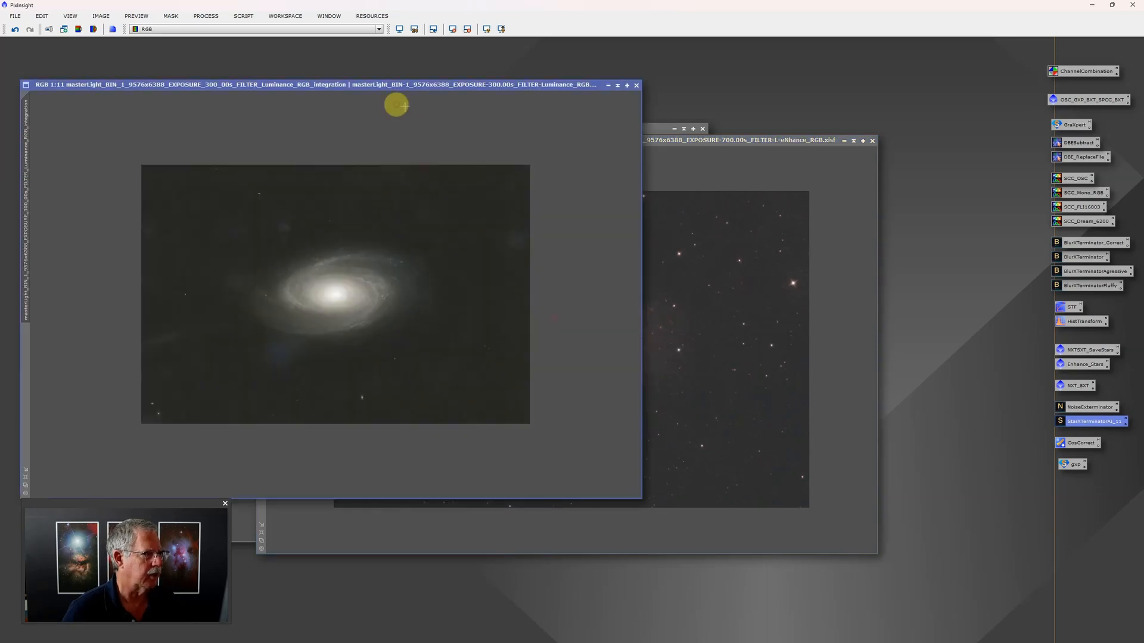
{"action": "left_click", "coordinate": [14, 16]}
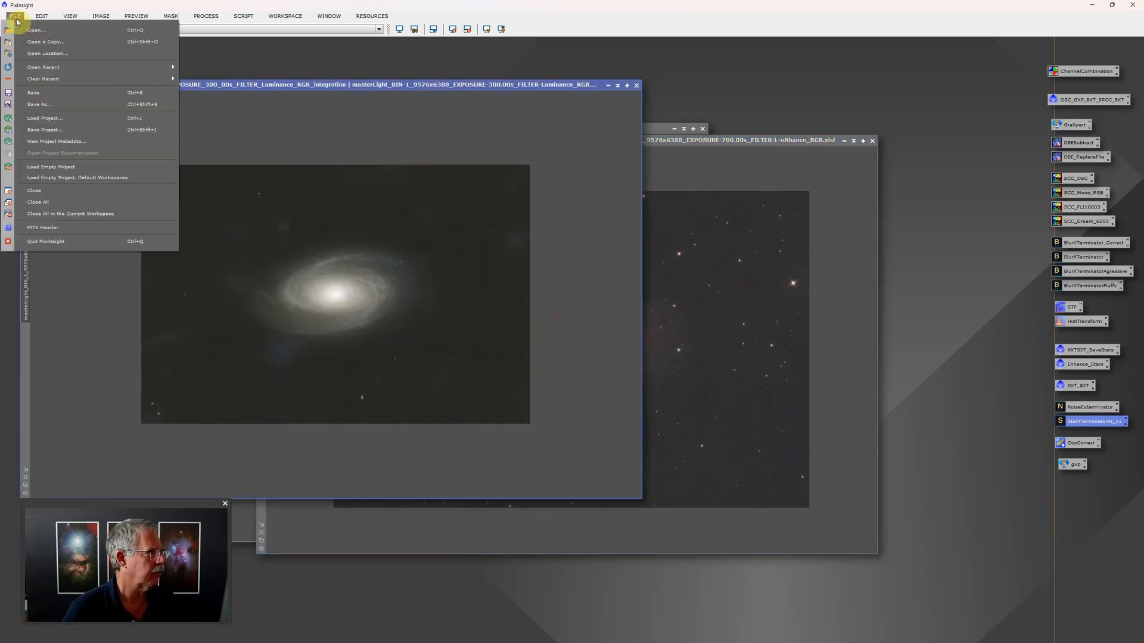
{"action": "left_click", "coordinate": [40, 105]}
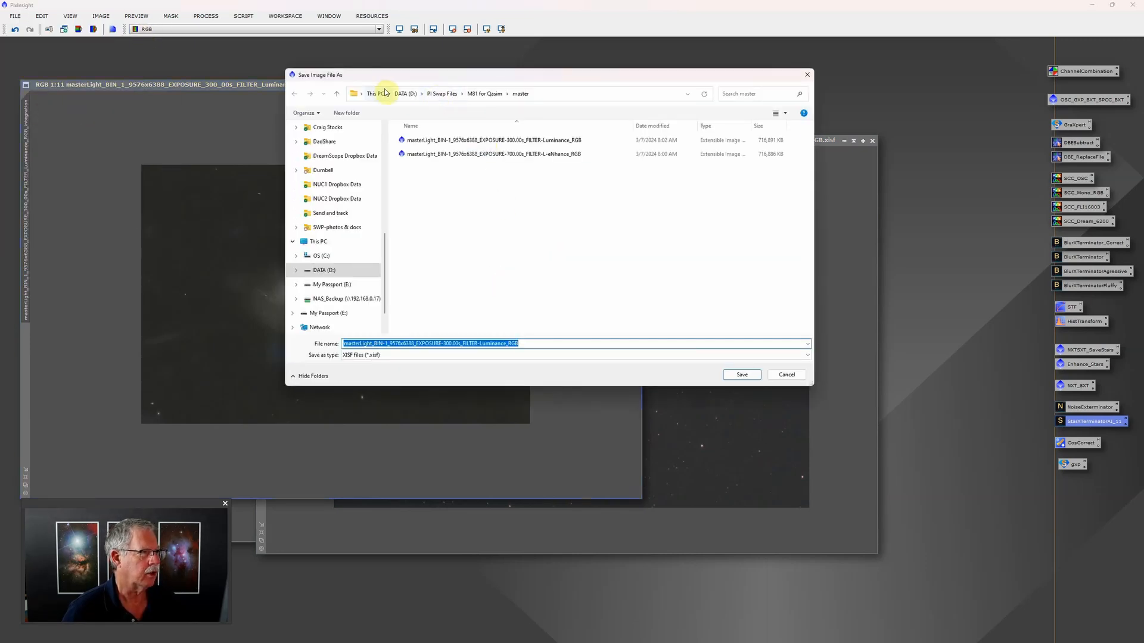
{"action": "left_click", "coordinate": [405, 93]}
{"action": "double_click", "coordinate": [425, 146]}
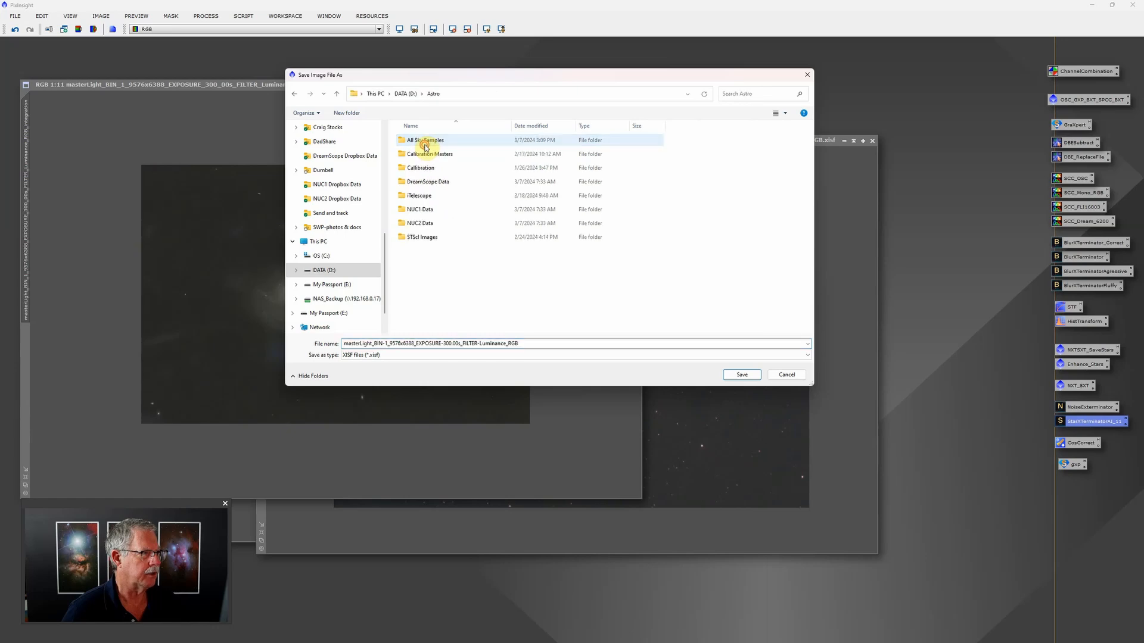
{"action": "double_click", "coordinate": [427, 212]}
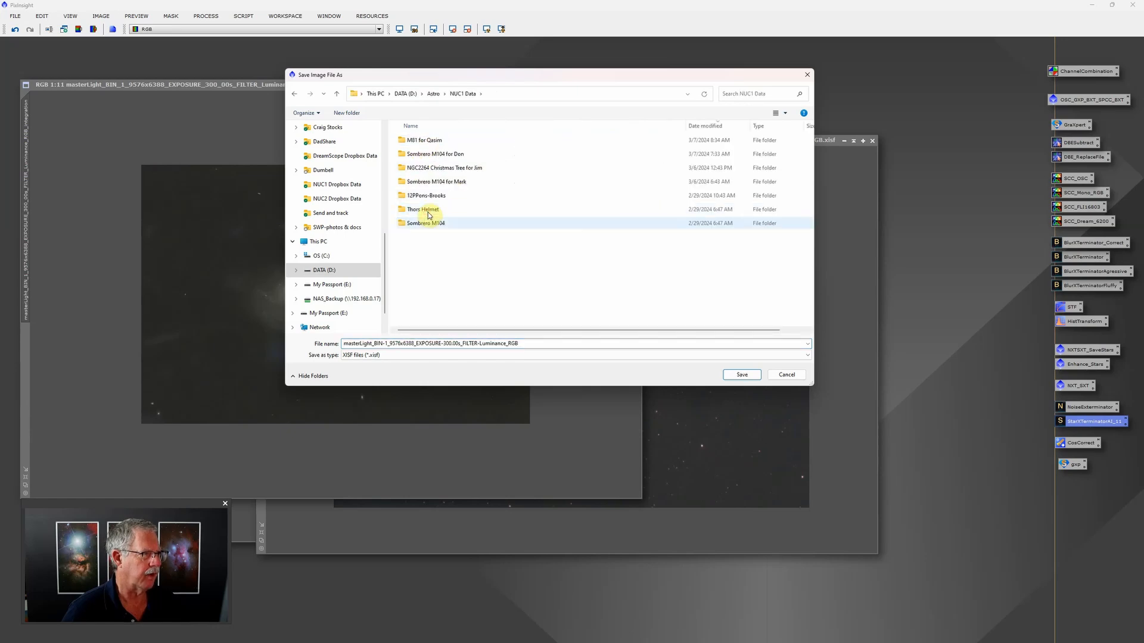
{"action": "double_click", "coordinate": [432, 141]}
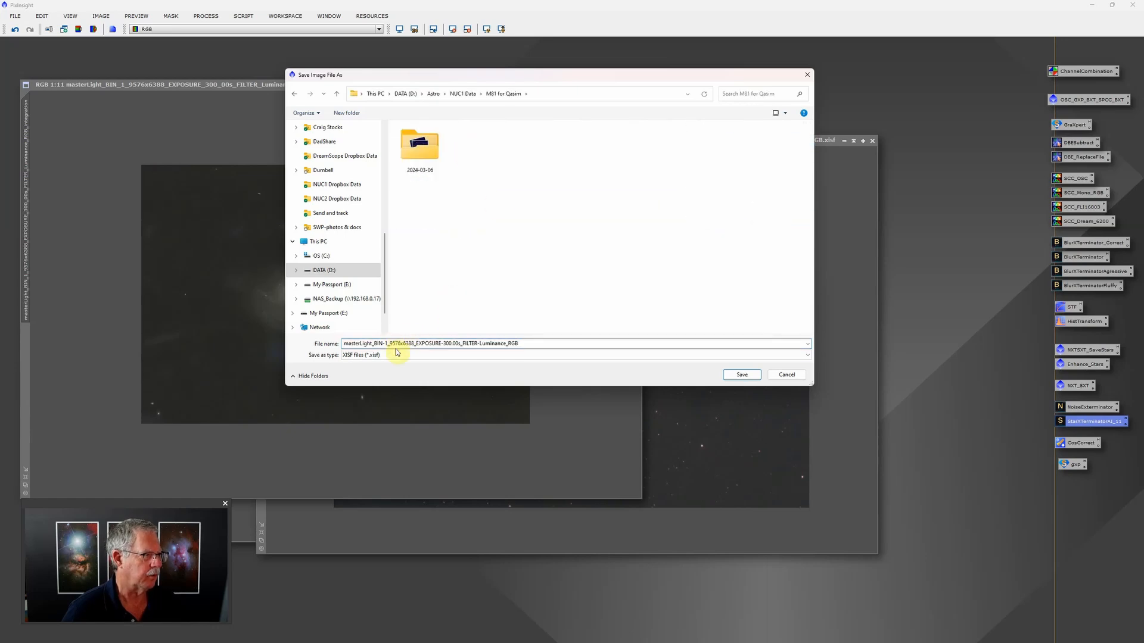
{"action": "left_click", "coordinate": [395, 355]}
{"action": "left_click", "coordinate": [375, 424]}
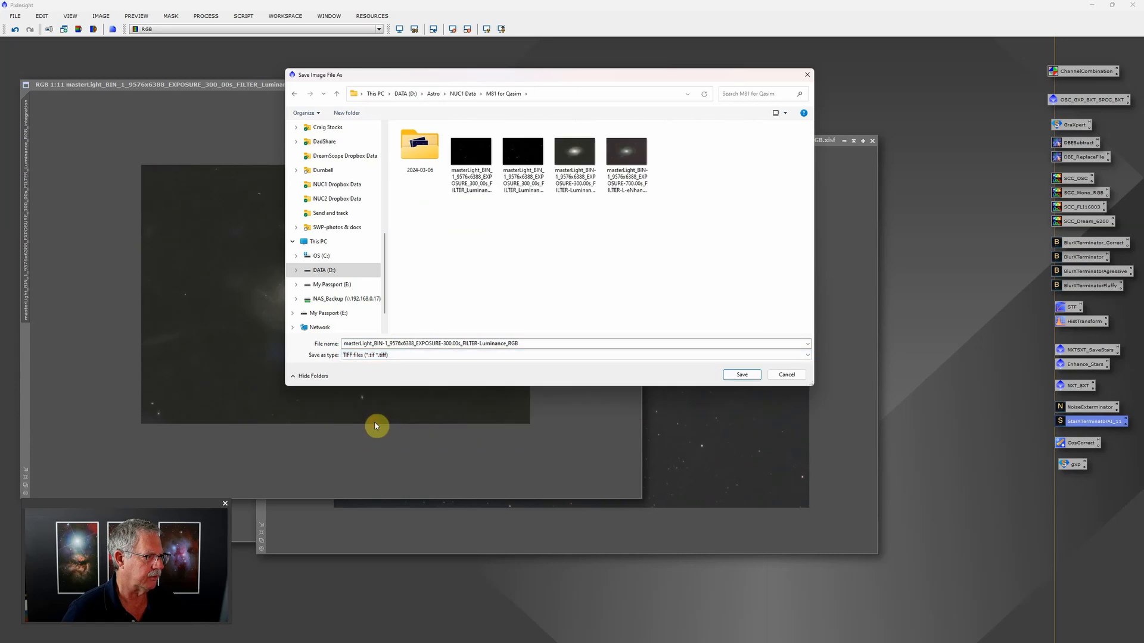
{"action": "left_click", "coordinate": [741, 375]}
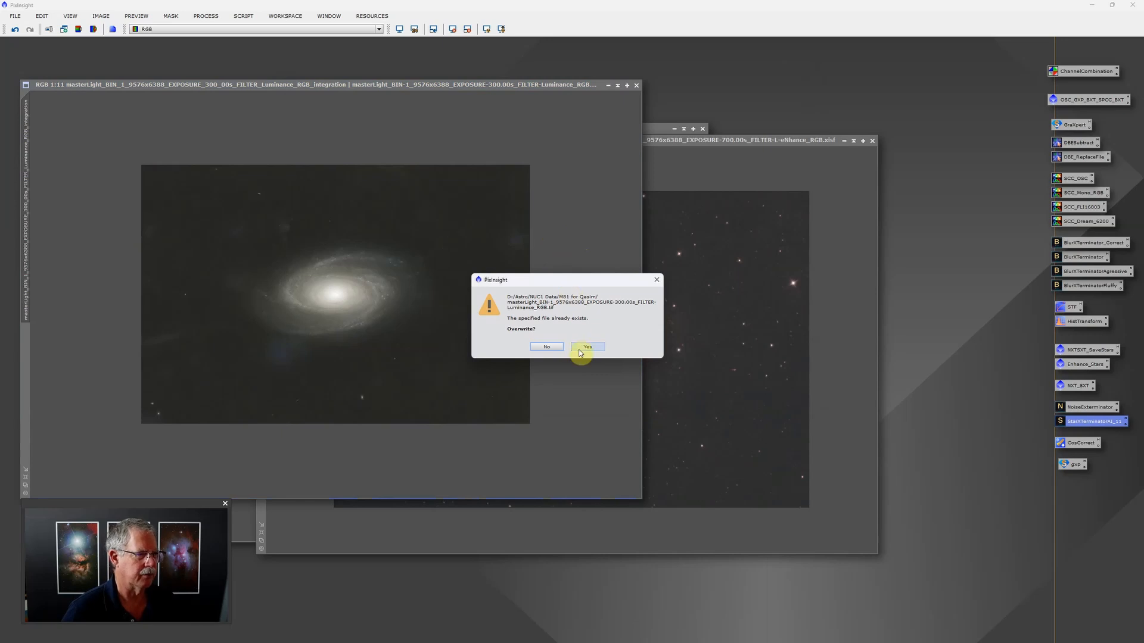
{"action": "left_click", "coordinate": [587, 347]}
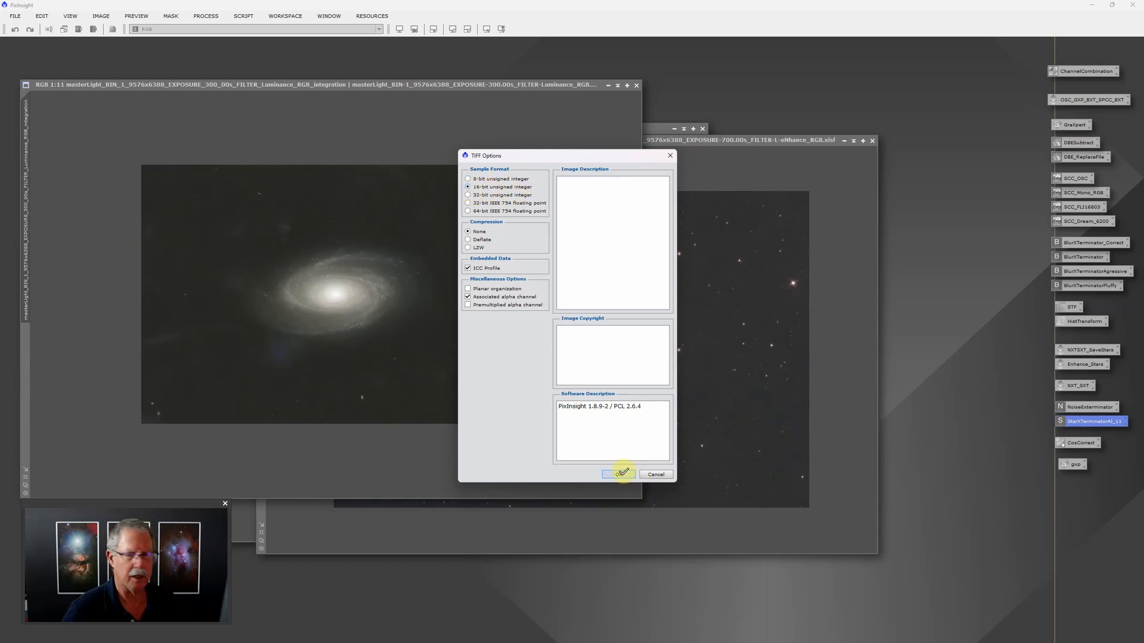
{"action": "left_click", "coordinate": [655, 475]}
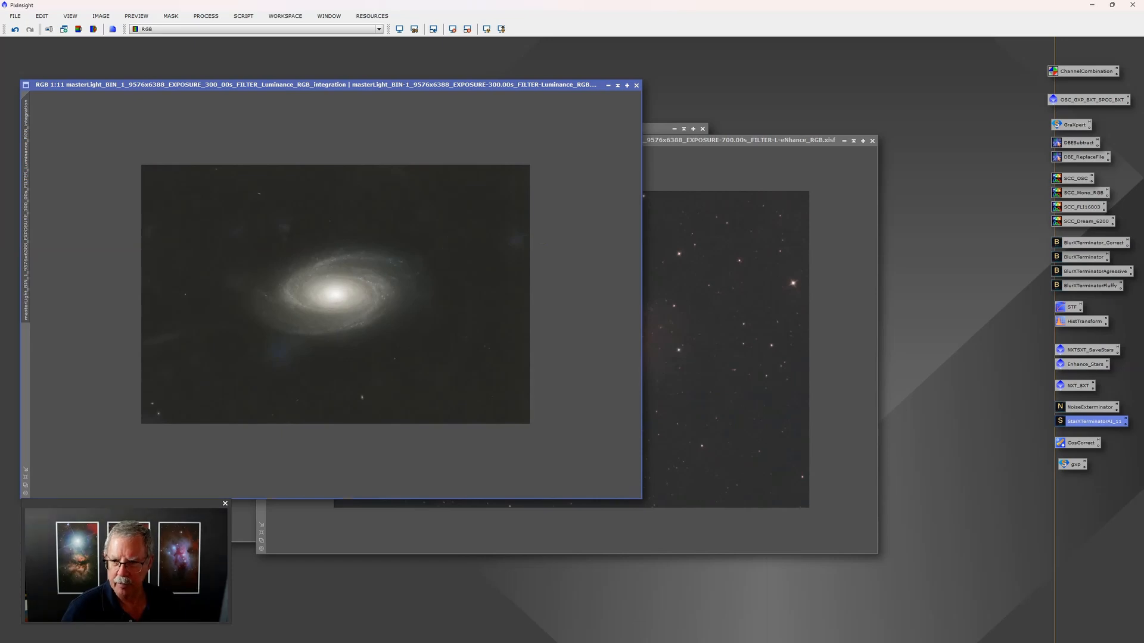
Switch to Photoshop and close the open M81 sample document without saving its changes
{"action": "key", "text": "alt+Tab"}
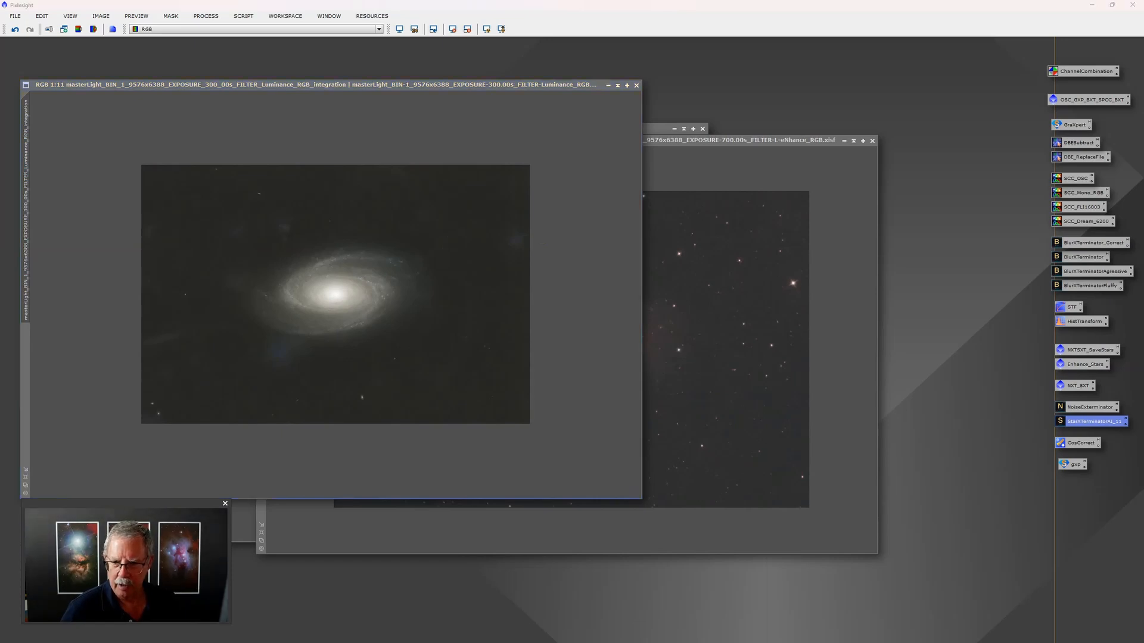
{"action": "scroll", "coordinate": [293, 51], "scroll_direction": "up", "scroll_amount": 3}
{"action": "scroll", "coordinate": [293, 51], "scroll_direction": "down", "scroll_amount": 3}
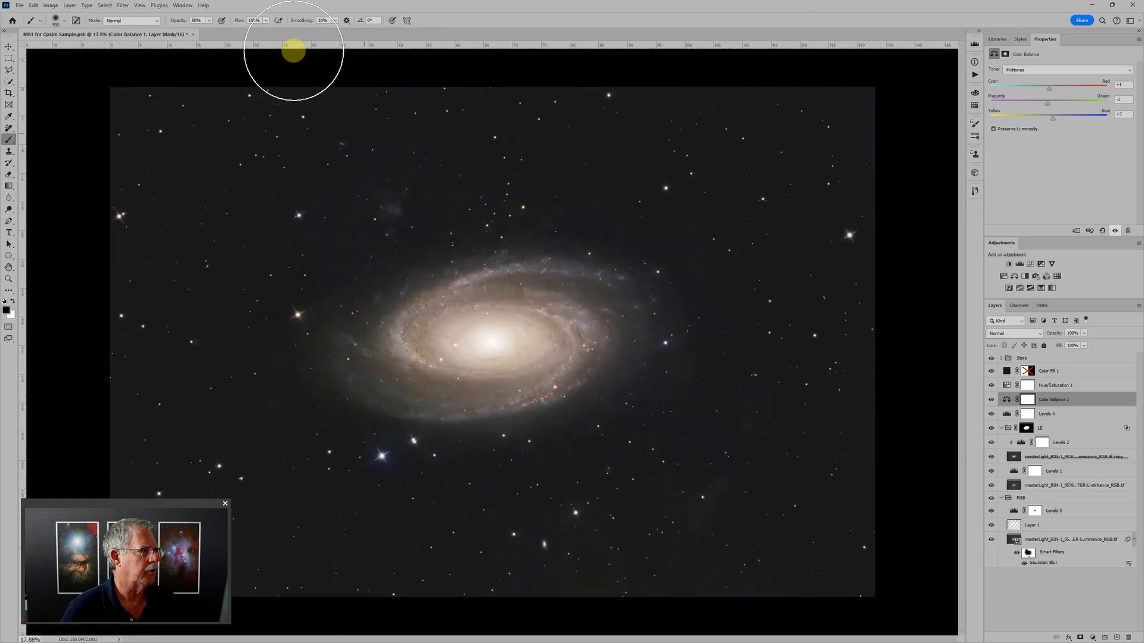
{"action": "left_click", "coordinate": [190, 36]}
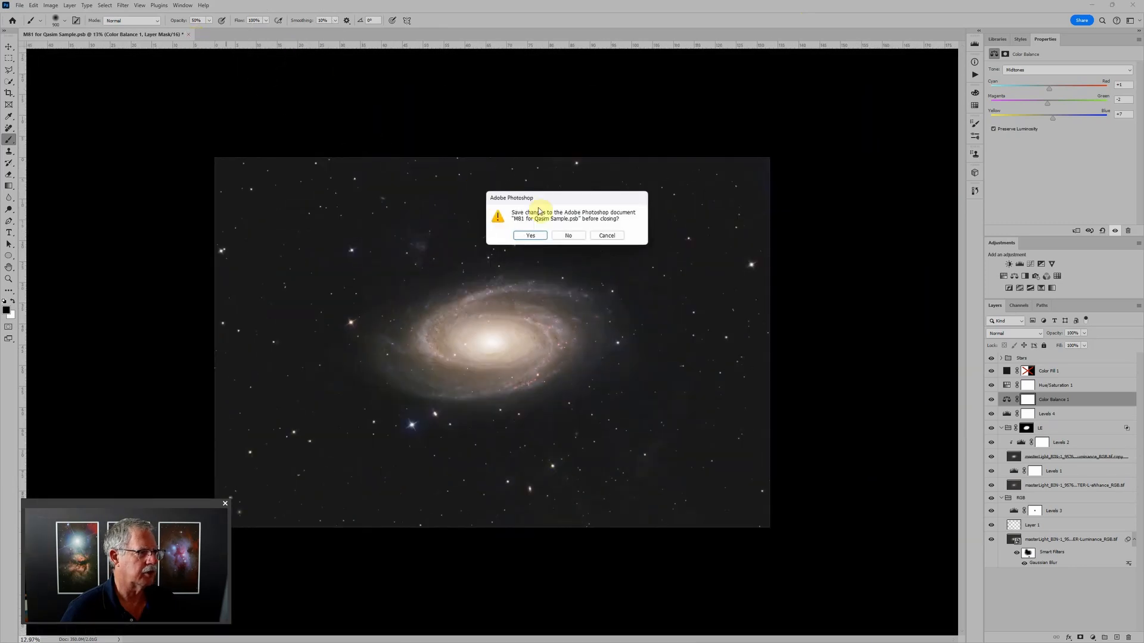
{"action": "left_click", "coordinate": [569, 236]}
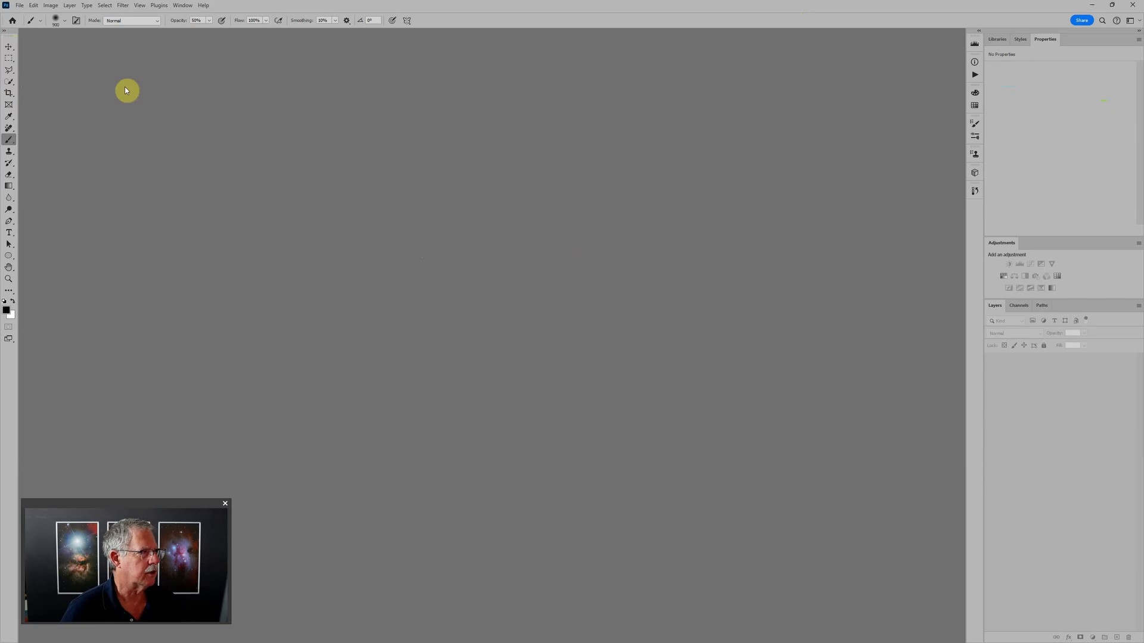
Start Load Files into Stack and browse to the M81 folder inside Astro > NUC1 Data on the D drive
{"action": "left_click", "coordinate": [20, 6]}
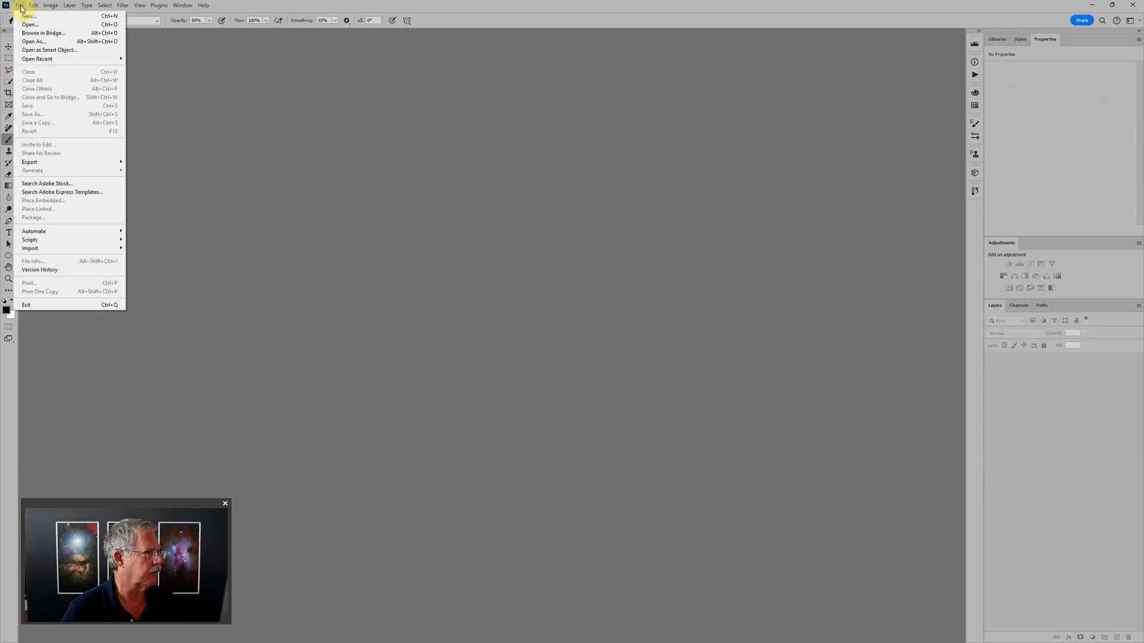
{"action": "mouse_move", "coordinate": [69, 246]}
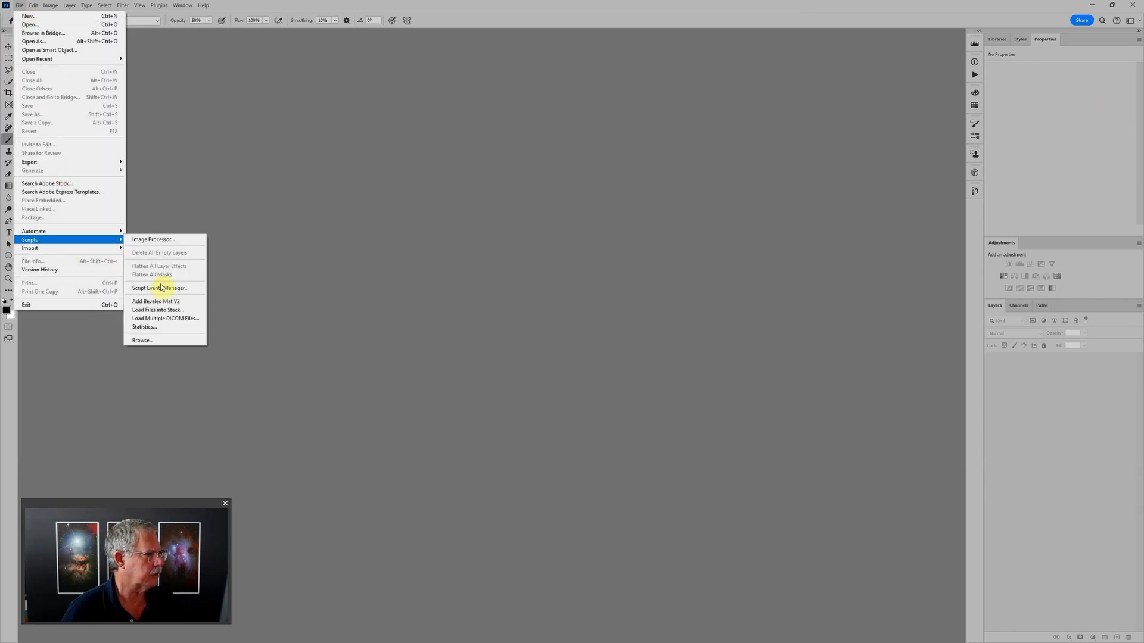
{"action": "left_click", "coordinate": [171, 309]}
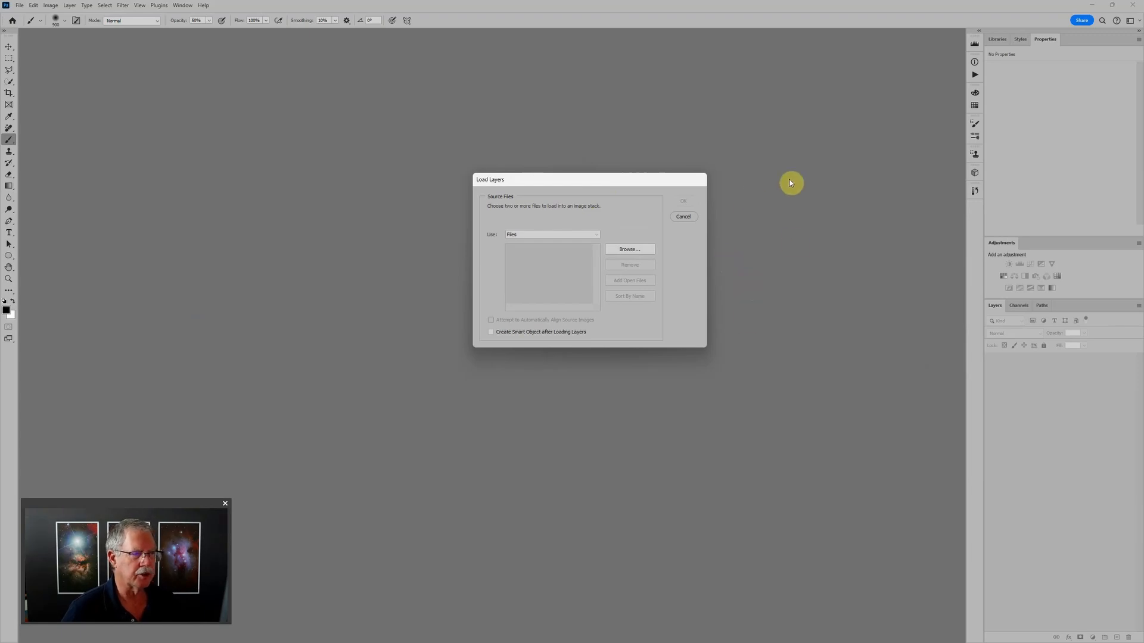
{"action": "left_click", "coordinate": [639, 250]}
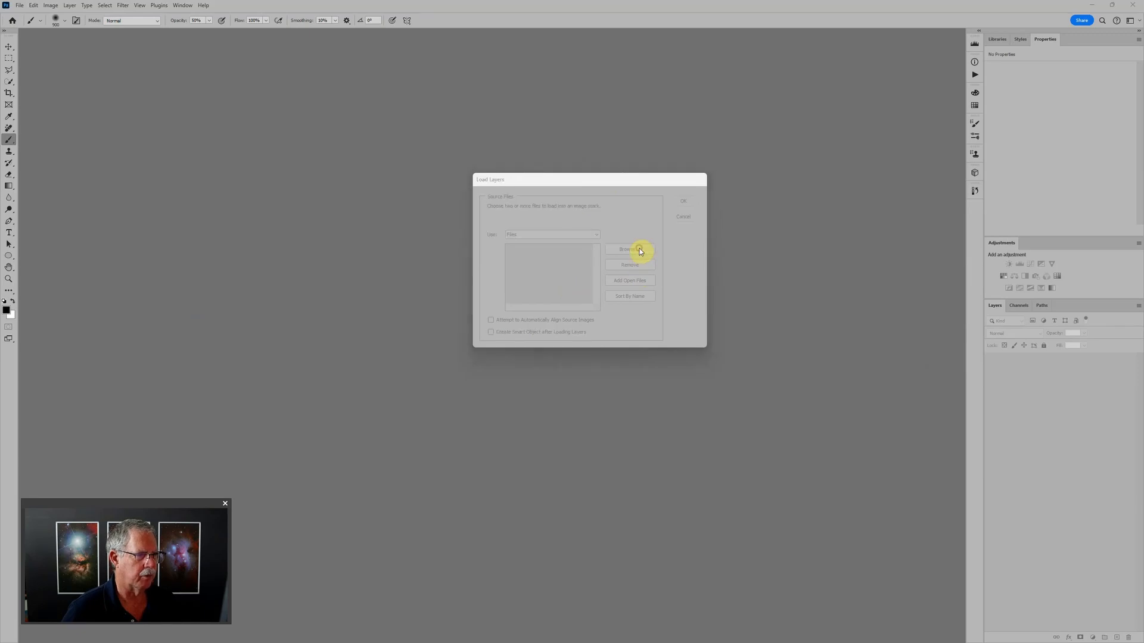
{"action": "left_click_drag", "start_coordinate": [611, 216], "coordinate": [609, 217]}
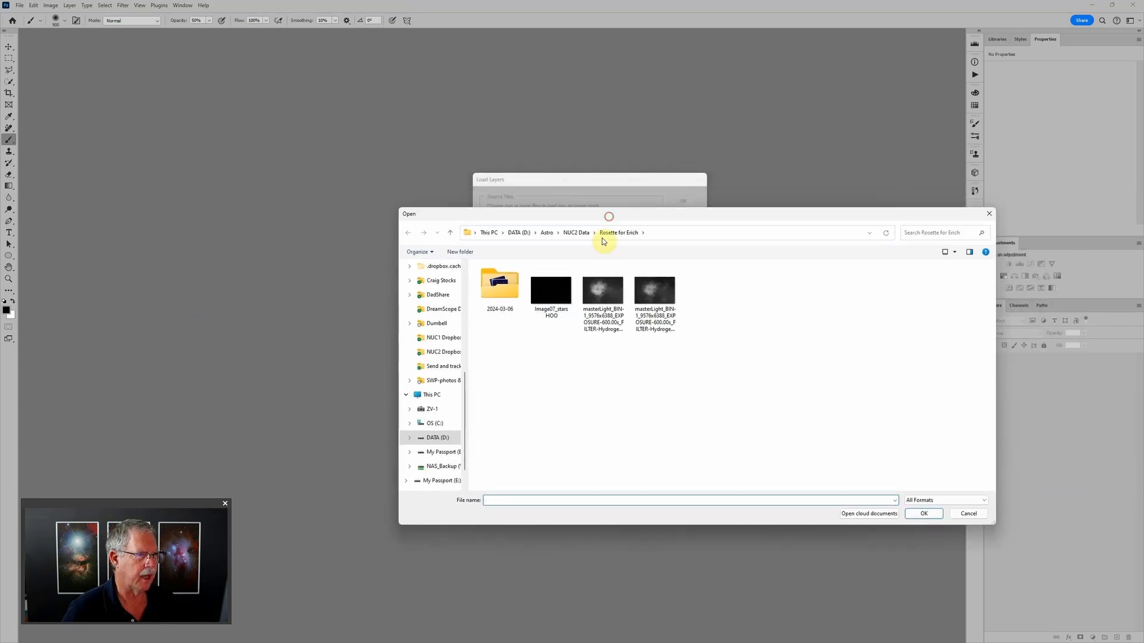
{"action": "left_click", "coordinate": [552, 233]}
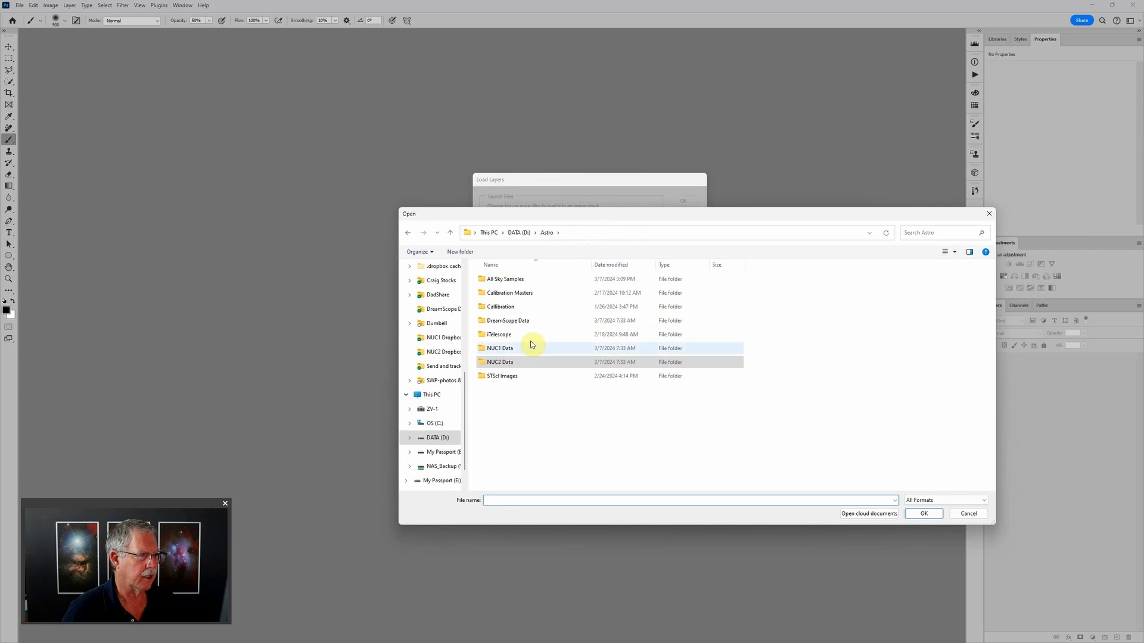
{"action": "double_click", "coordinate": [519, 347]}
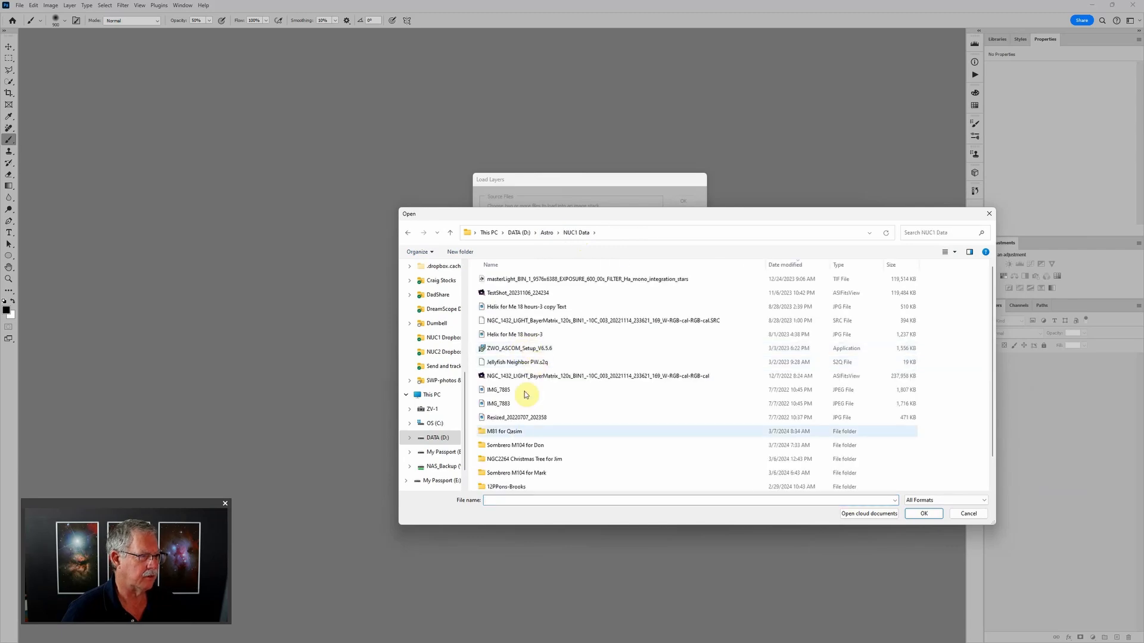
{"action": "double_click", "coordinate": [520, 432]}
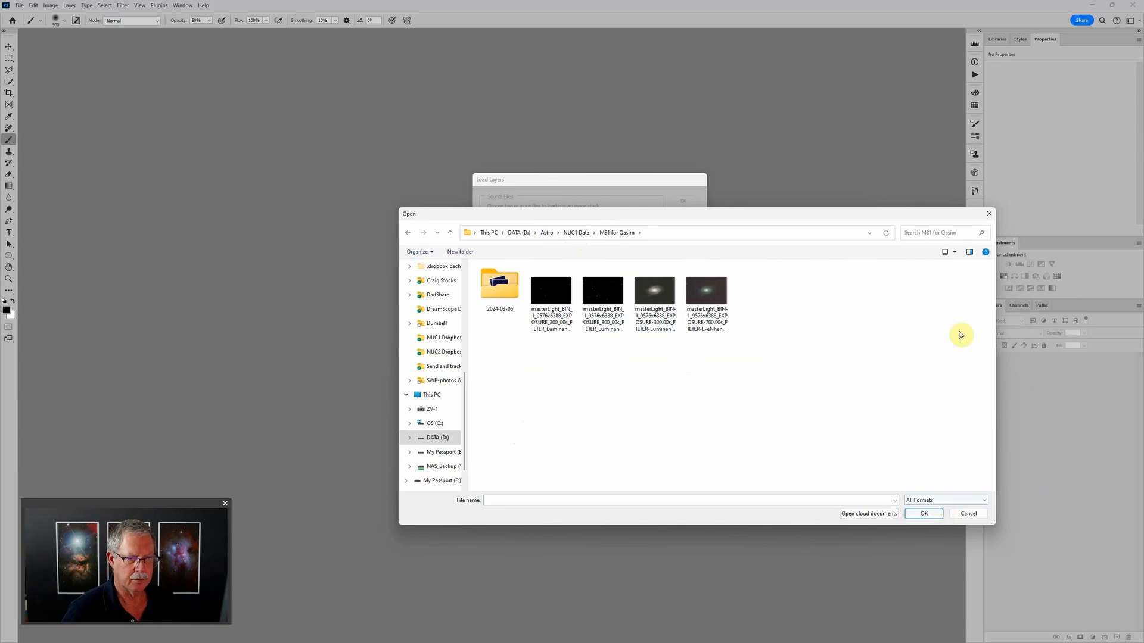
Show the files with details and load the RGB_integration_stars, 300.00s Luminance_RGB and 700.00s L-eNhance_RGB TIFFs as layers of one document
{"action": "left_click", "coordinate": [954, 252]}
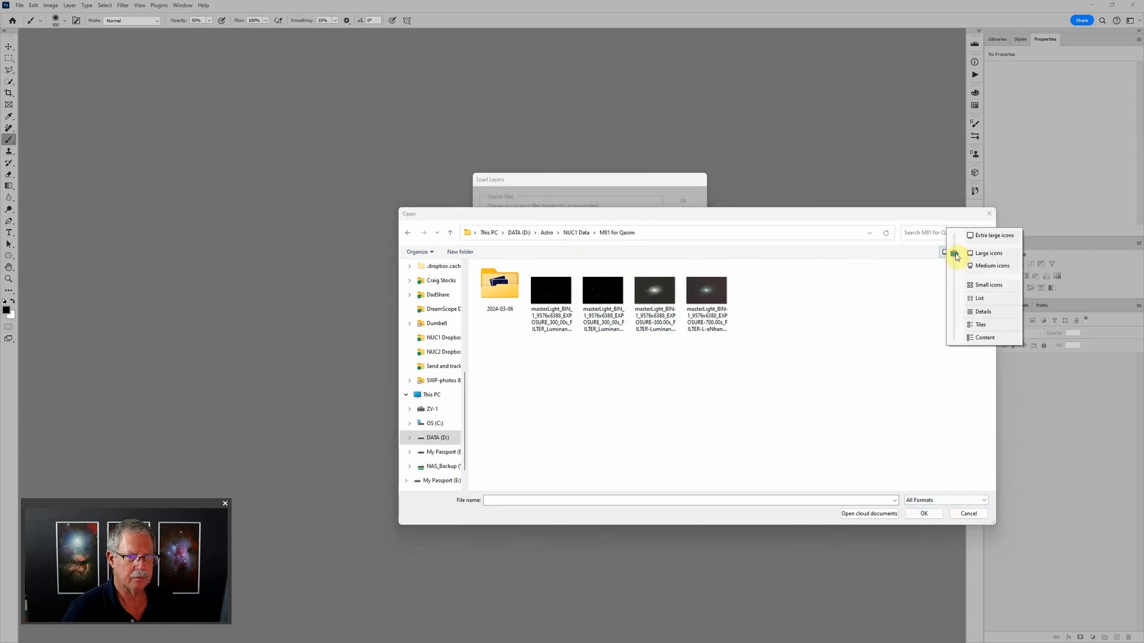
{"action": "left_click", "coordinate": [984, 314]}
{"action": "double_click", "coordinate": [549, 265]}
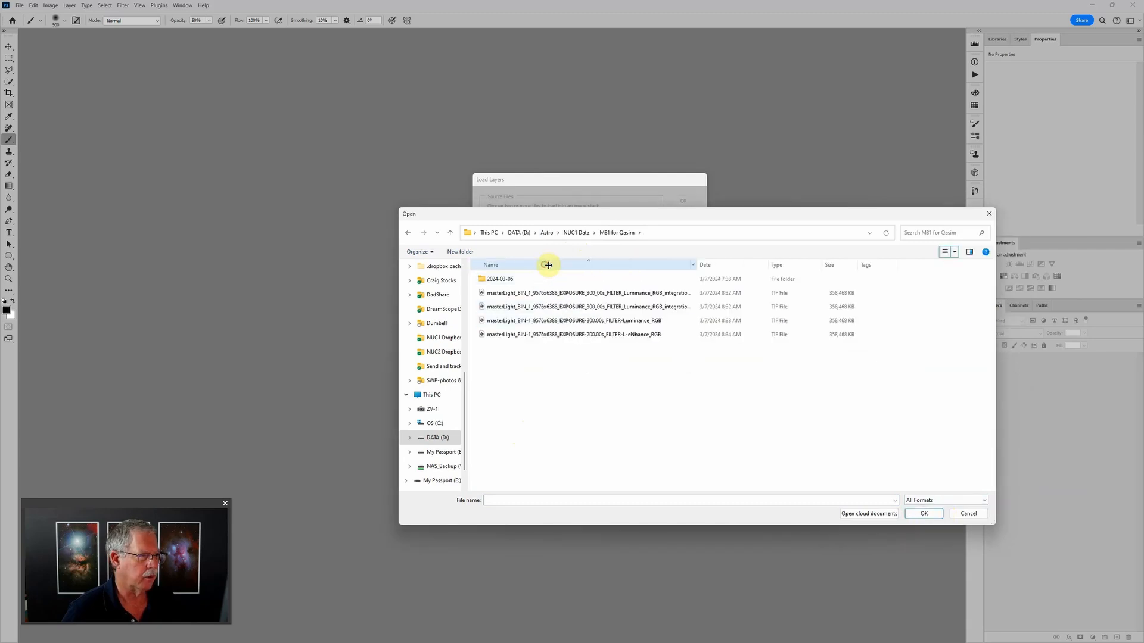
{"action": "left_click", "coordinate": [663, 309]}
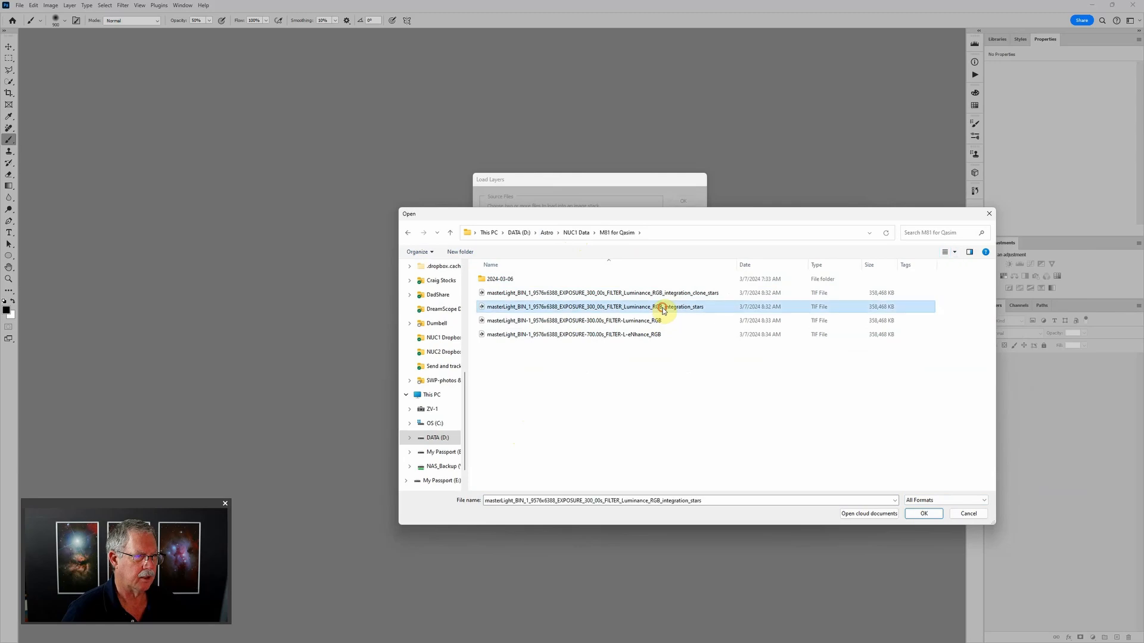
{"action": "left_click", "coordinate": [653, 325], "text": "ctrl"}
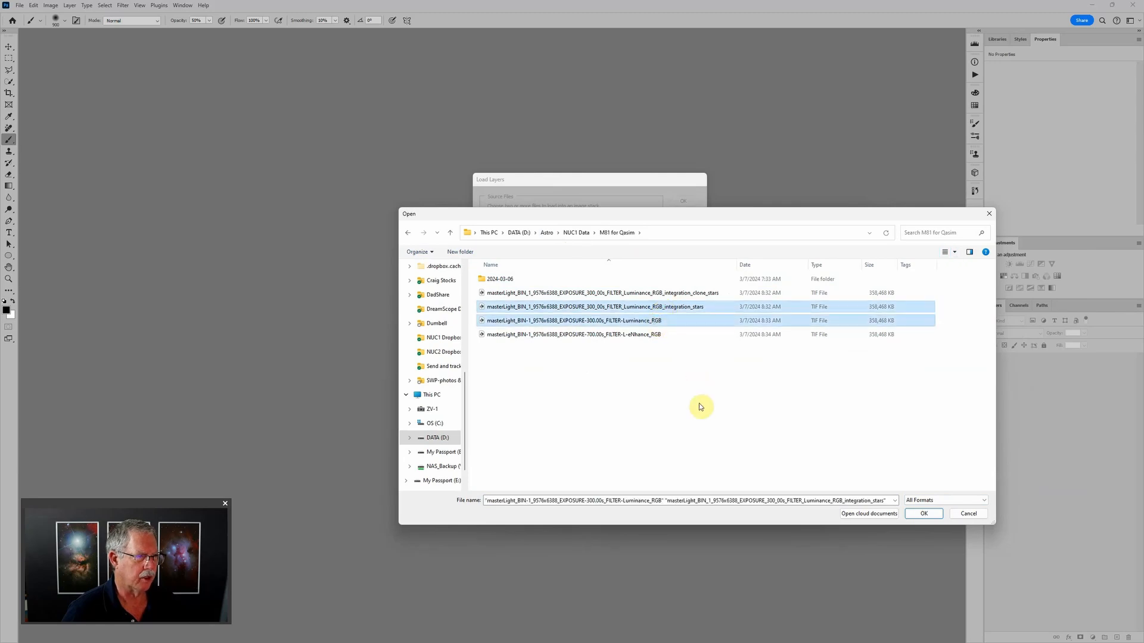
{"action": "left_click", "coordinate": [658, 334], "text": "ctrl"}
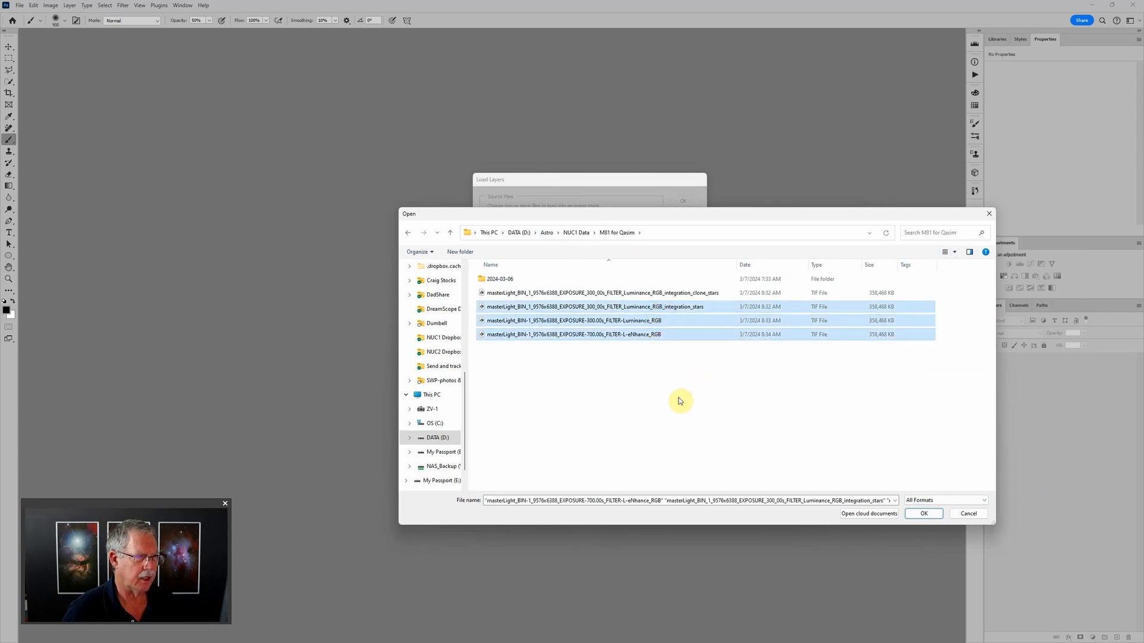
{"action": "left_click", "coordinate": [924, 514]}
{"action": "left_click", "coordinate": [687, 199]}
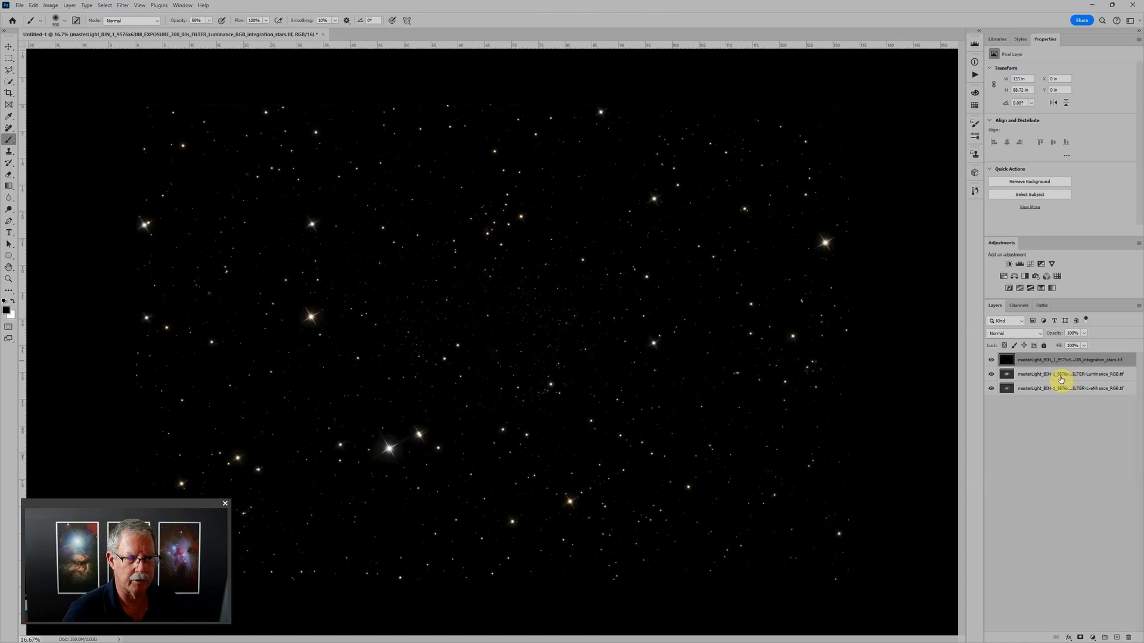
Examine the stars, Luminance and L-eNhance layers by temporarily hiding the upper layers one after another
{"action": "left_click", "coordinate": [990, 360]}
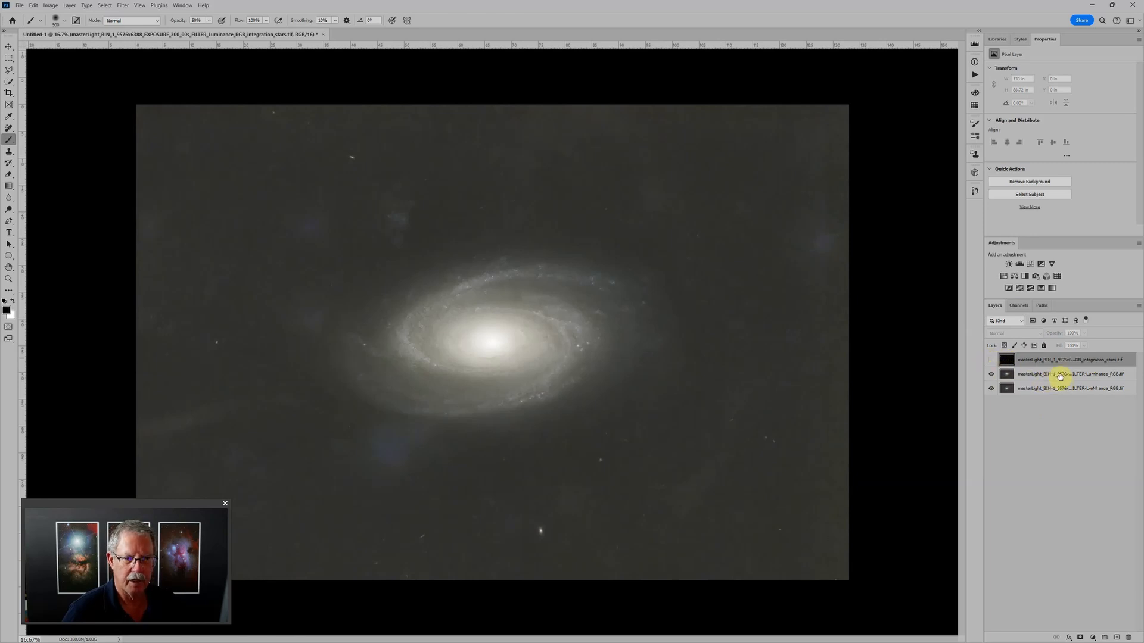
{"action": "left_click", "coordinate": [992, 376]}
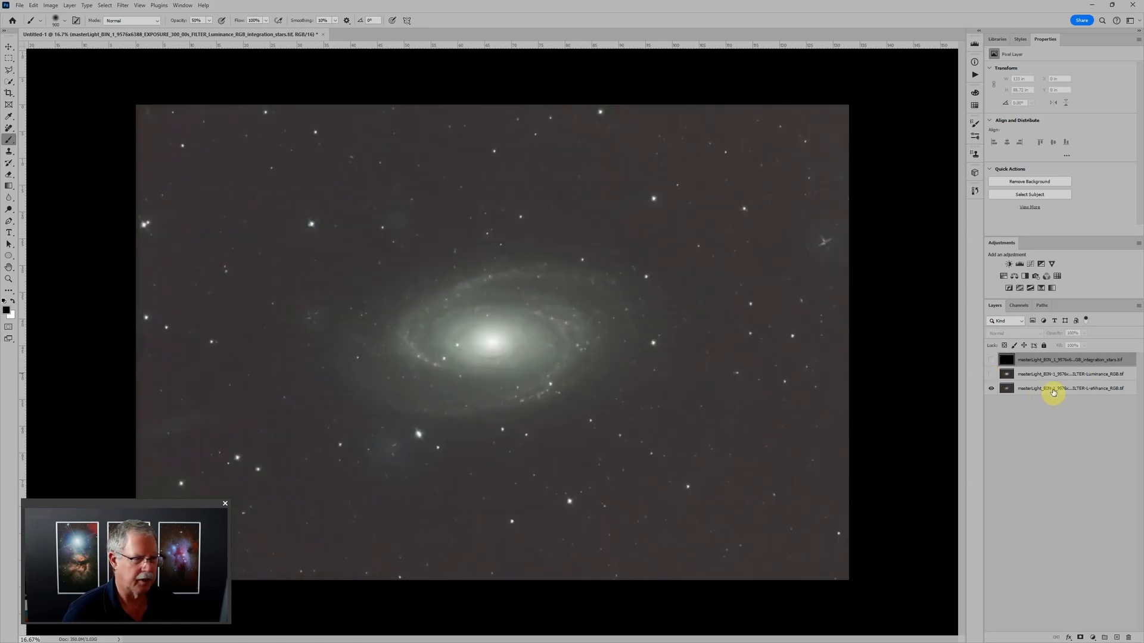
{"action": "left_click", "coordinate": [992, 374]}
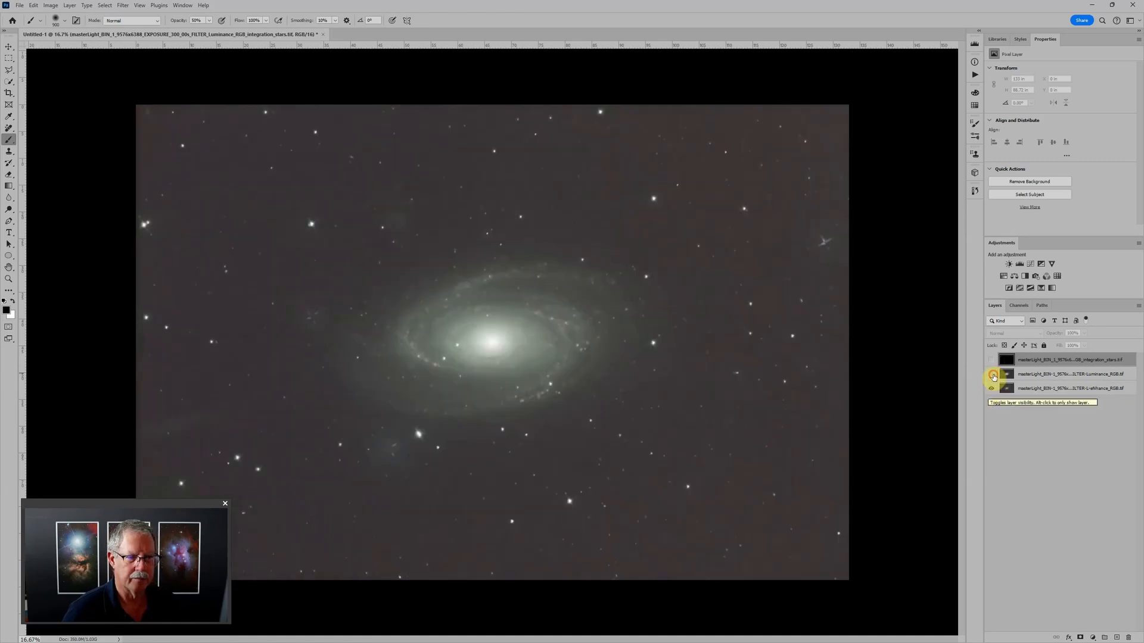
{"action": "left_click", "coordinate": [991, 361]}
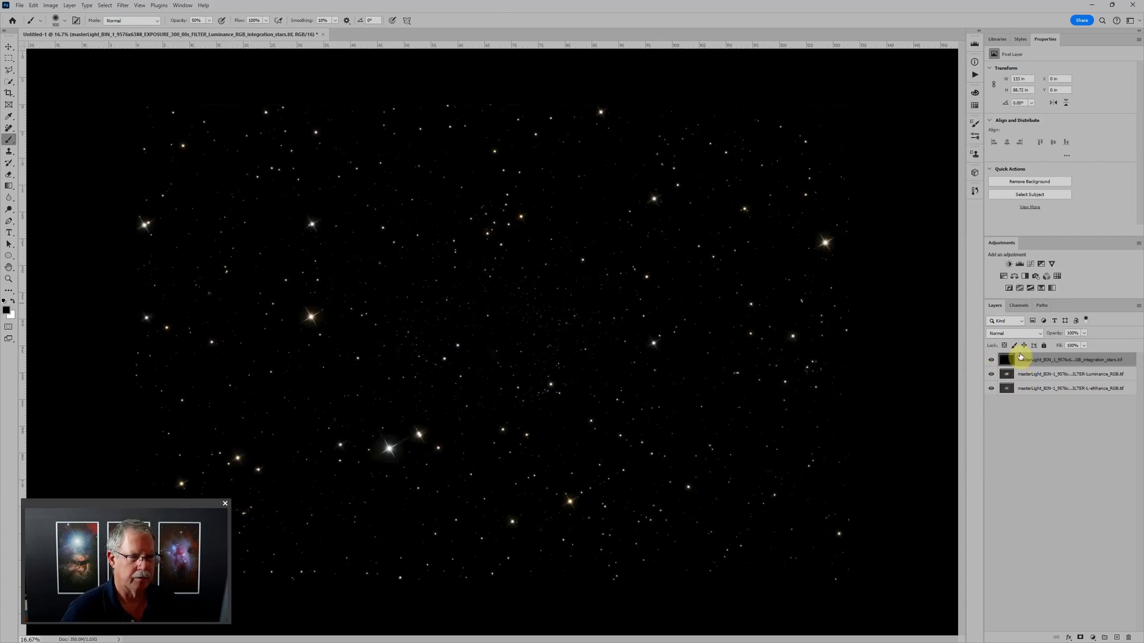
{"action": "scroll", "coordinate": [598, 256], "scroll_direction": "down", "scroll_amount": 1}
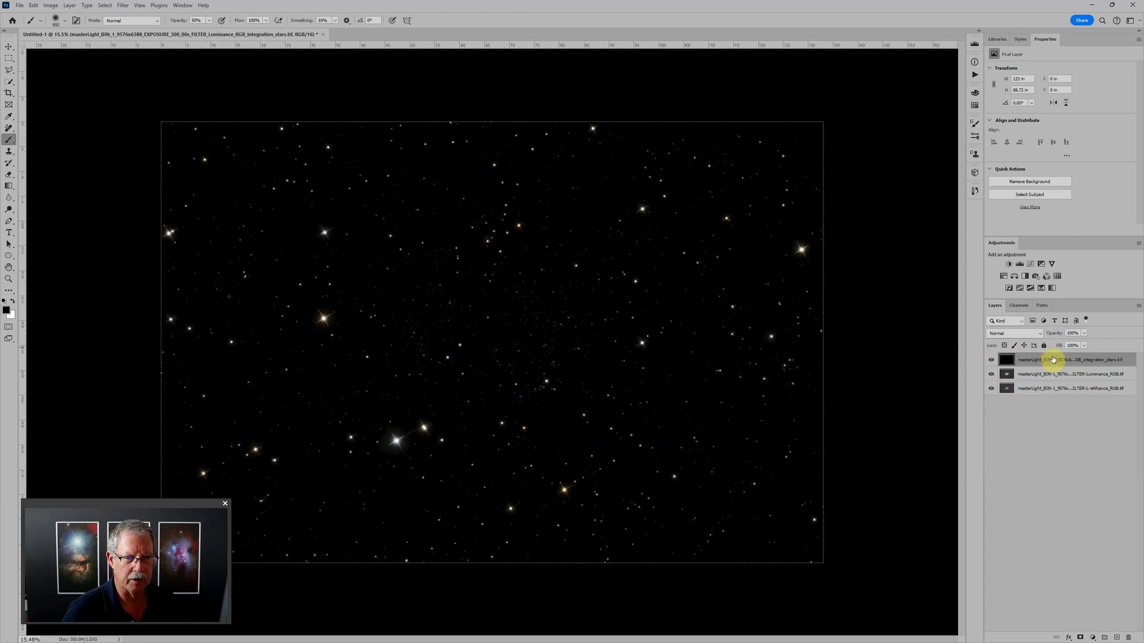
Put the stars layer in a group named Stars and set the group's blend mode to Screen
{"action": "mouse_move", "coordinate": [1052, 359]}
{"action": "left_mouse_down"}
{"action": "mouse_move", "coordinate": [1049, 374]}
{"action": "mouse_move", "coordinate": [1048, 355]}
{"action": "left_mouse_up"}
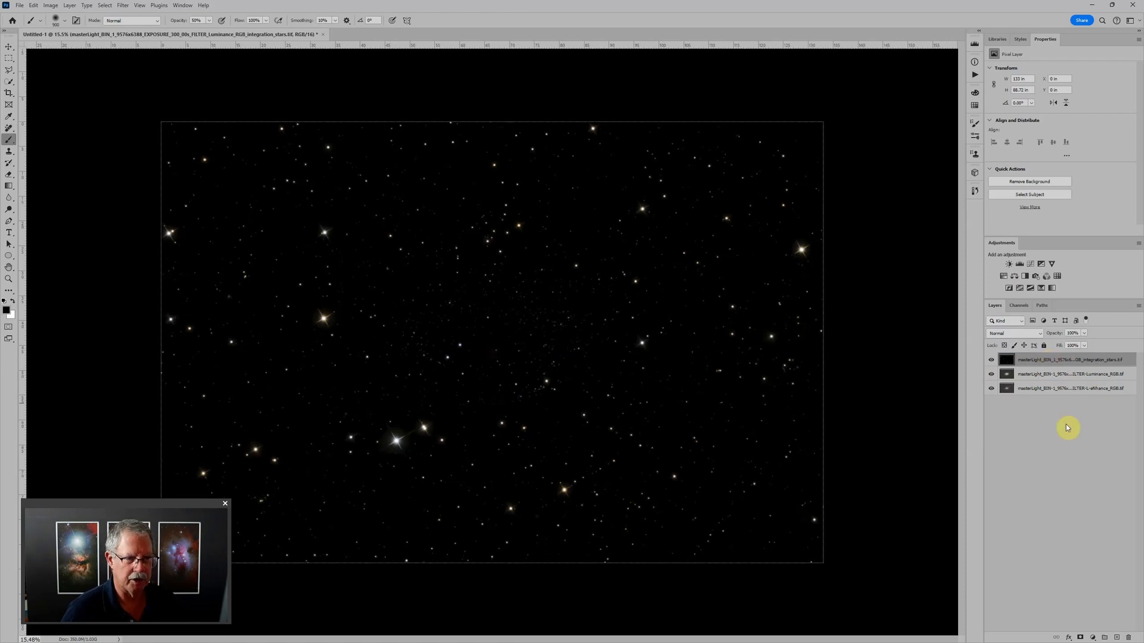
{"action": "key", "text": "ctrl+g"}
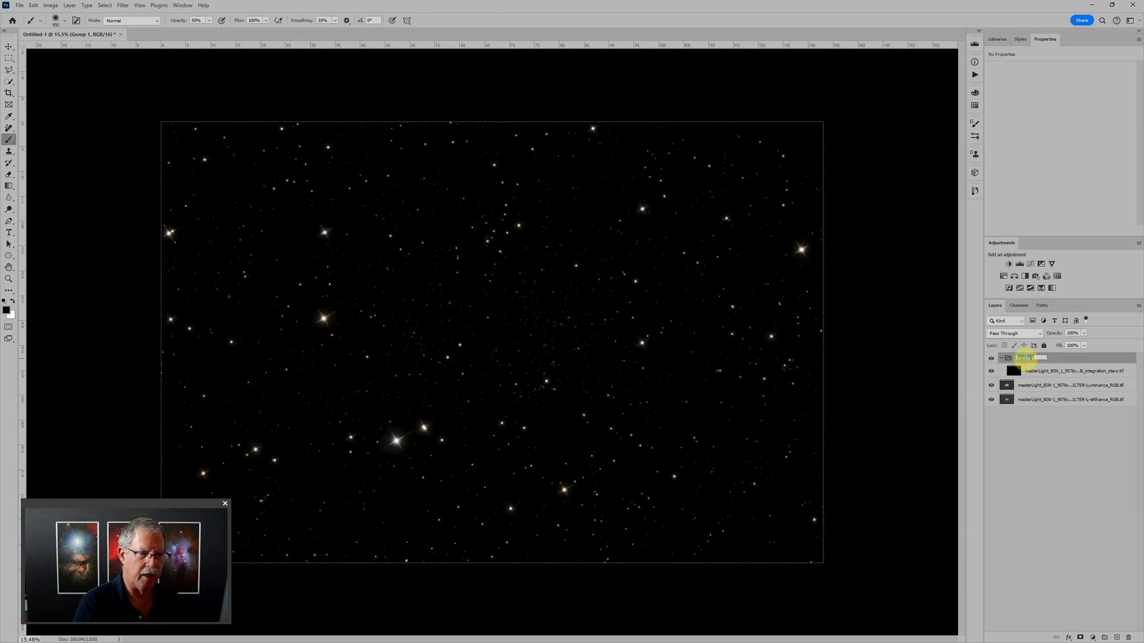
{"action": "type", "text": "Stars"}
{"action": "key", "text": "Return"}
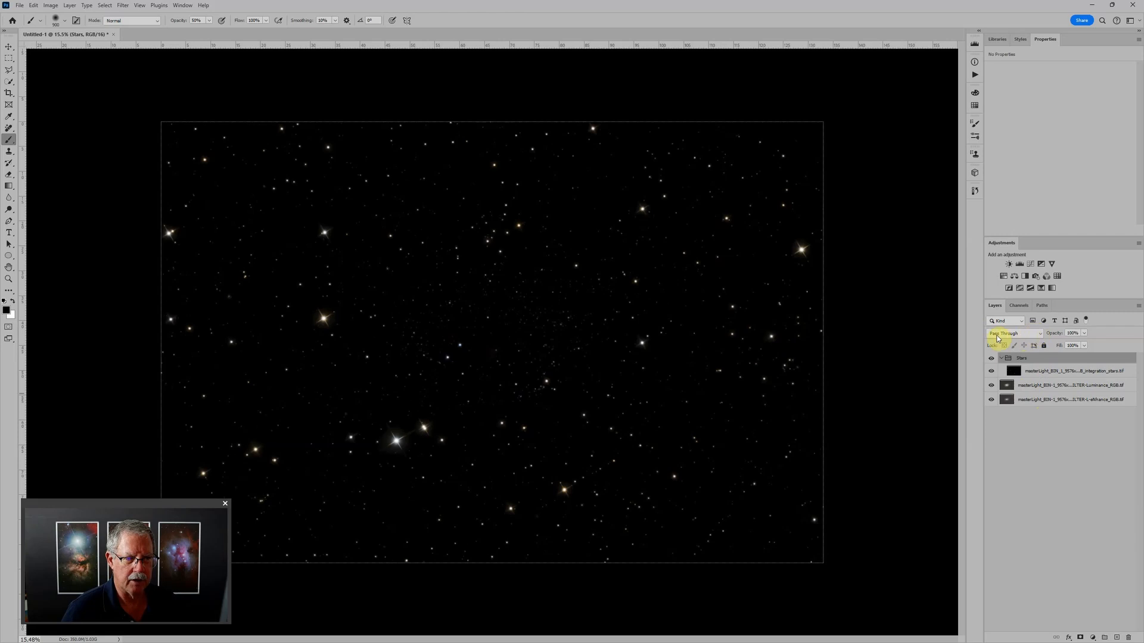
{"action": "left_click", "coordinate": [1040, 336]}
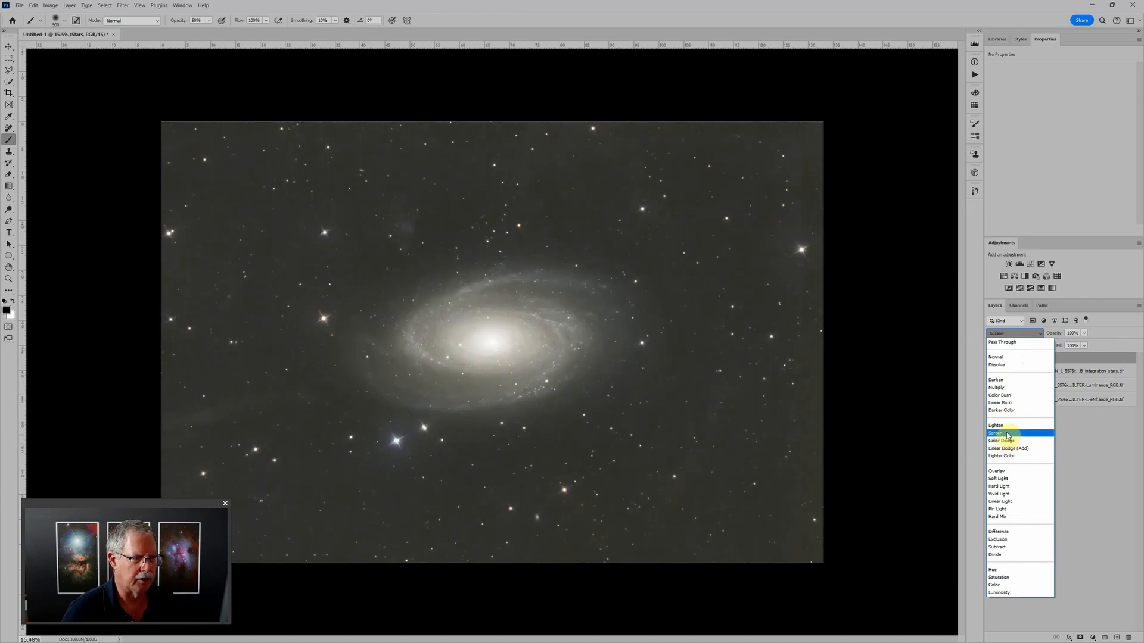
{"action": "left_click", "coordinate": [1007, 435]}
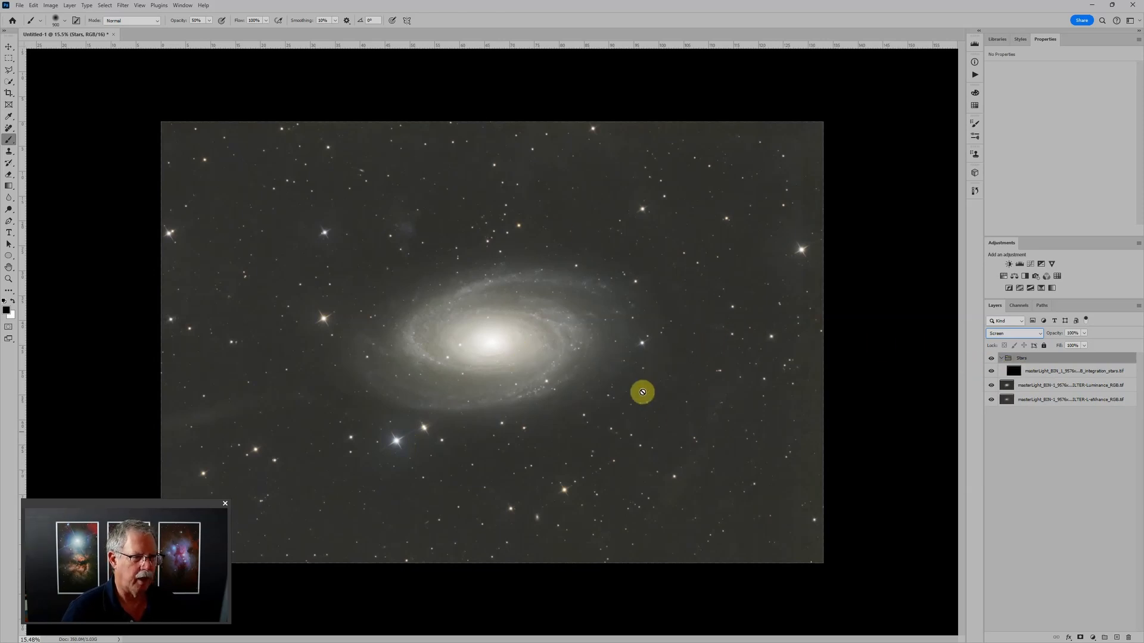
Select the Luminance RGB layer and collapse and hide the Stars group
{"action": "left_click", "coordinate": [1028, 373]}
{"action": "left_click", "coordinate": [1028, 385]}
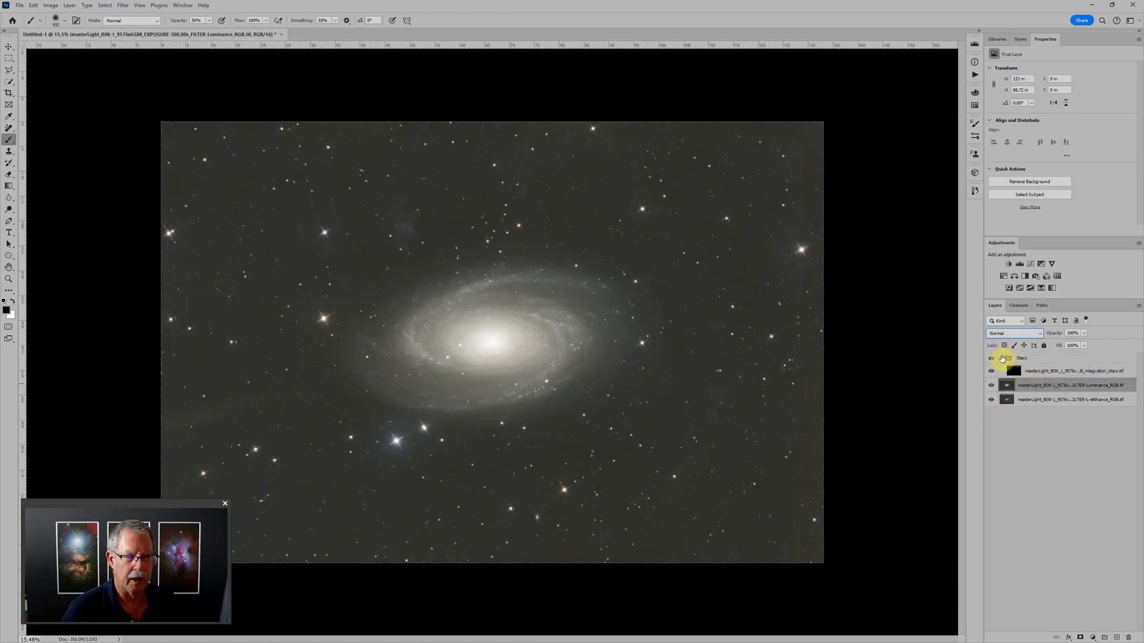
{"action": "left_click", "coordinate": [1002, 358]}
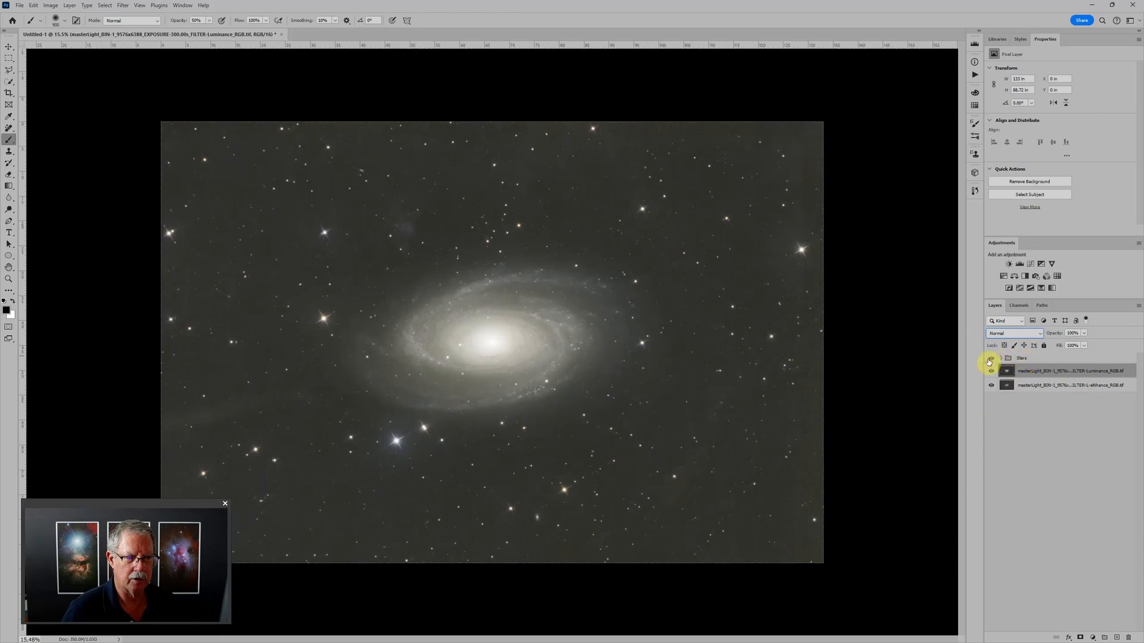
{"action": "left_click", "coordinate": [991, 359]}
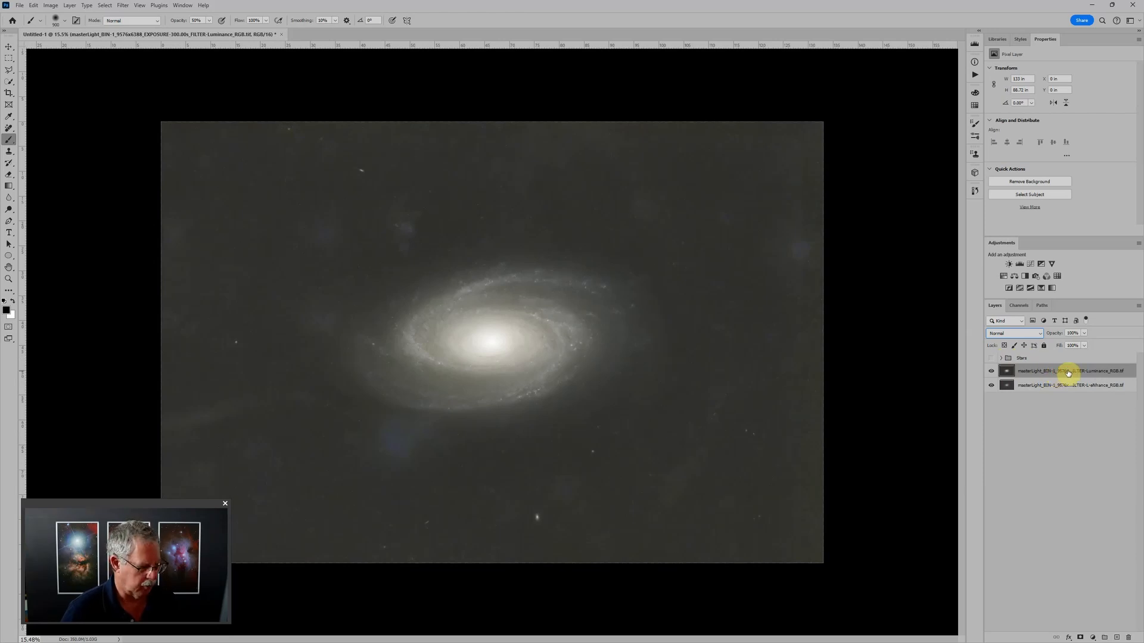
Put the Luminance RGB layer in a group named RGB
{"action": "key", "text": "ctrl+g"}
{"action": "double_click", "coordinate": [1023, 370]}
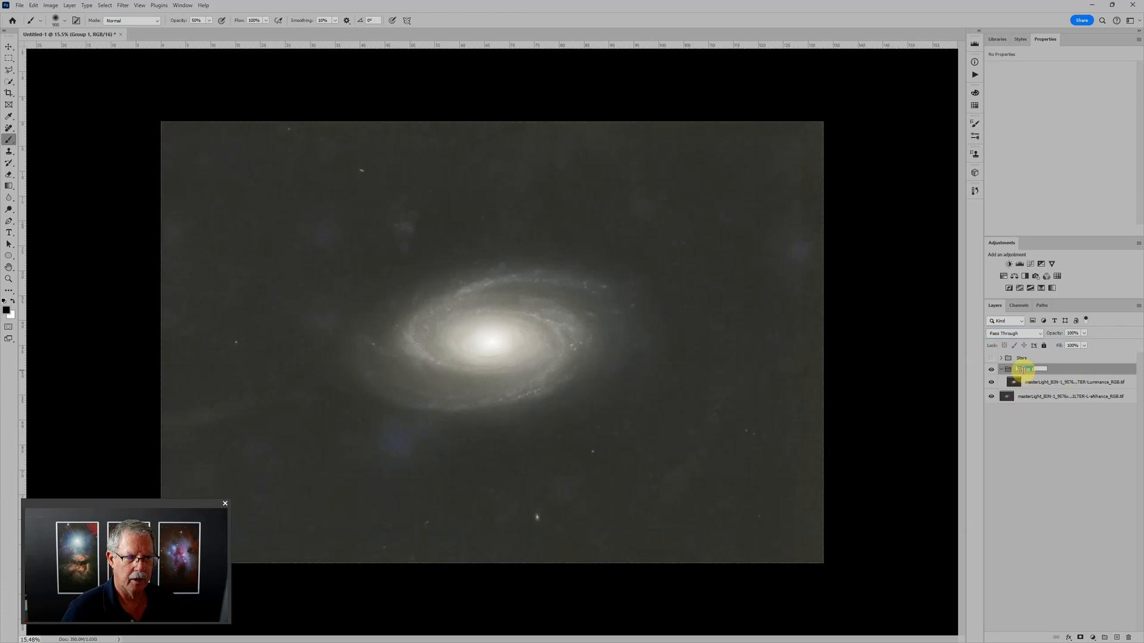
{"action": "type", "text": "RGB"}
{"action": "key", "text": "Return"}
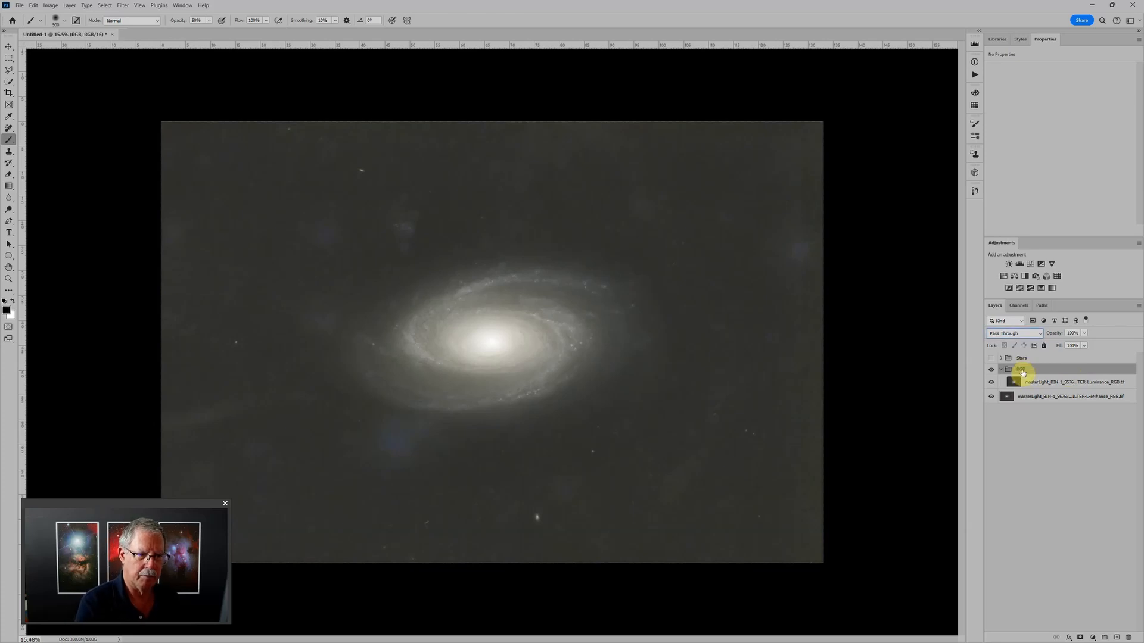
Add a Levels adjustment above the Luminance layer in the RGB group, with black input 30 and midtone 1.03
{"action": "left_click", "coordinate": [1056, 382]}
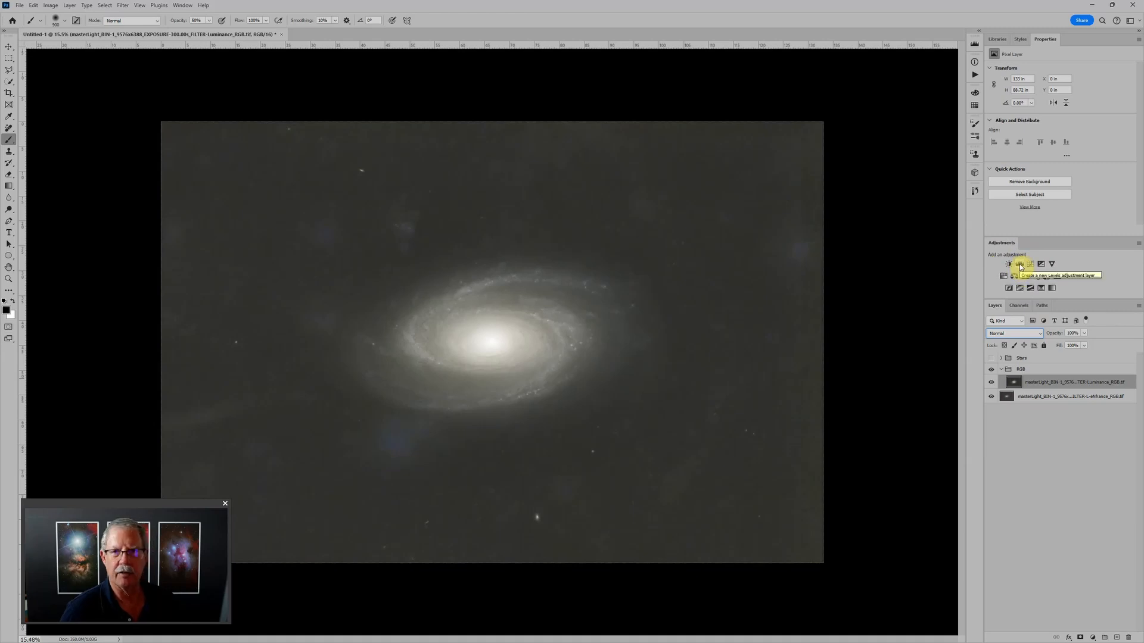
{"action": "left_click", "coordinate": [1020, 265]}
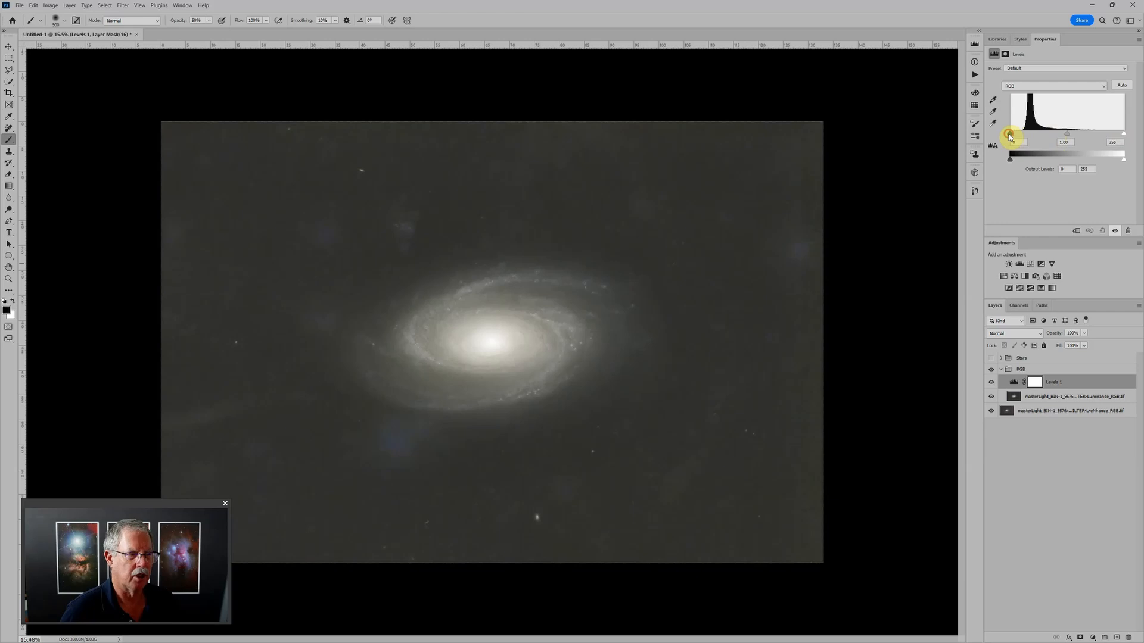
{"action": "left_click_drag", "start_coordinate": [1010, 137], "coordinate": [1025, 131]}
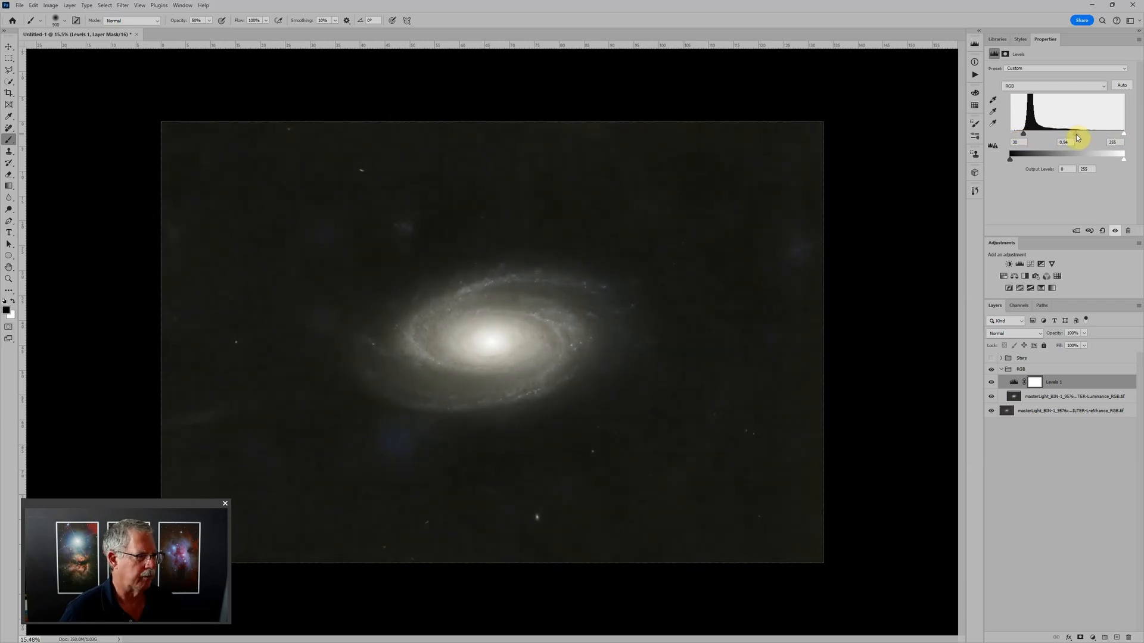
{"action": "left_click_drag", "start_coordinate": [1076, 133], "coordinate": [1073, 137]}
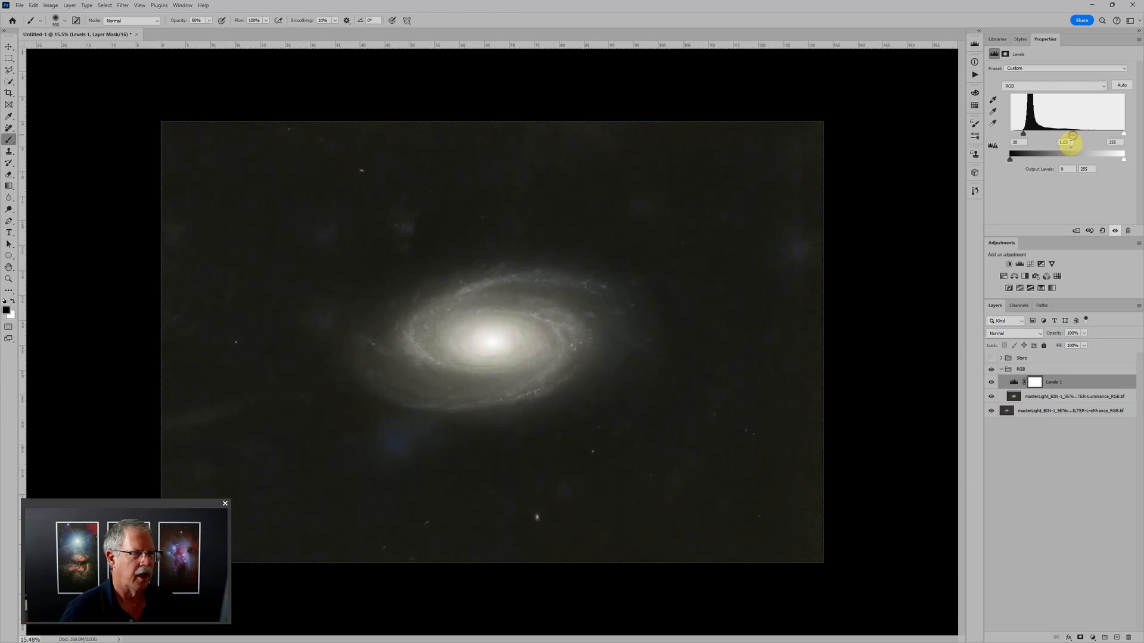
Try a white input of about 202 on the galaxy's Levels adjustment, and reset the inputs to white 255 and black 0
{"action": "left_click_drag", "start_coordinate": [1123, 138], "coordinate": [1106, 140]}
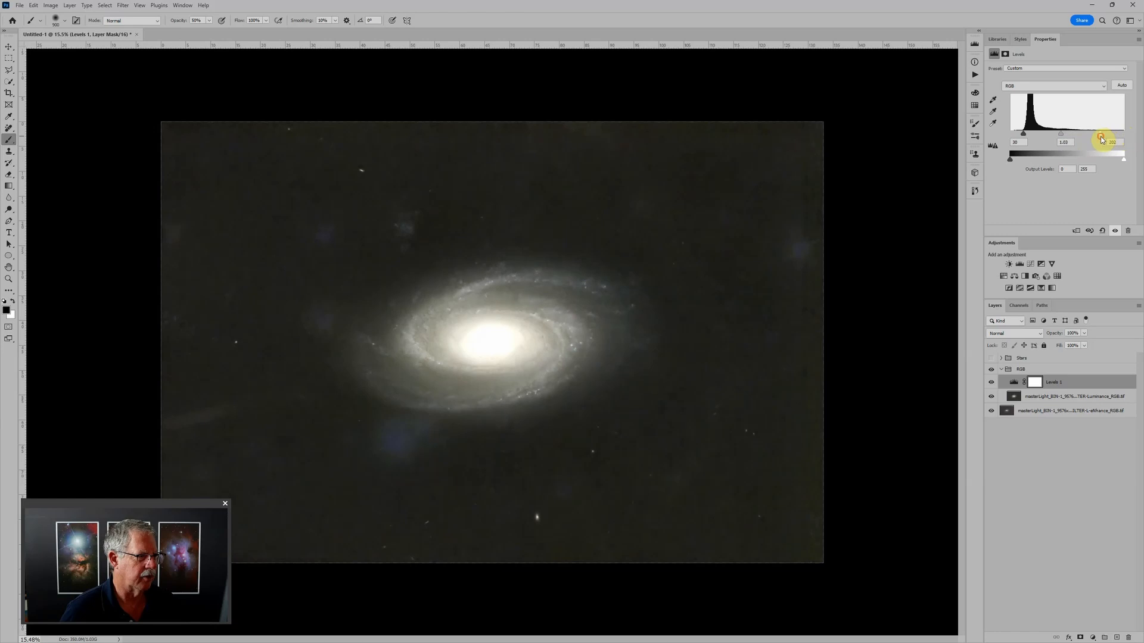
{"action": "scroll", "coordinate": [512, 346], "scroll_direction": "up", "scroll_amount": 5}
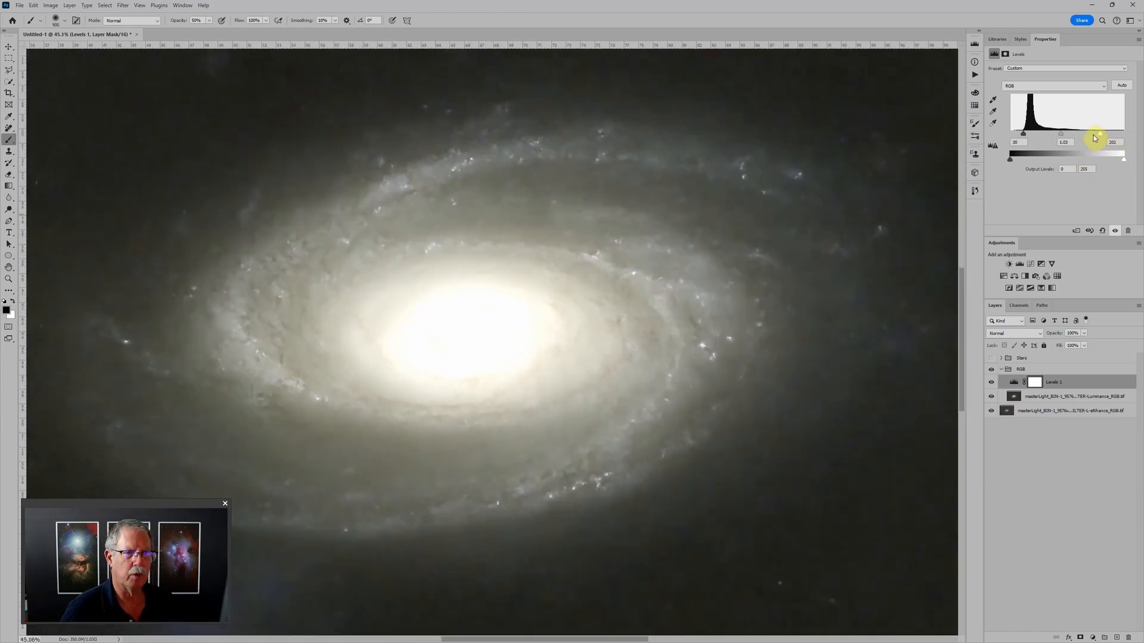
{"action": "left_click_drag", "start_coordinate": [1099, 134], "coordinate": [1101, 139]}
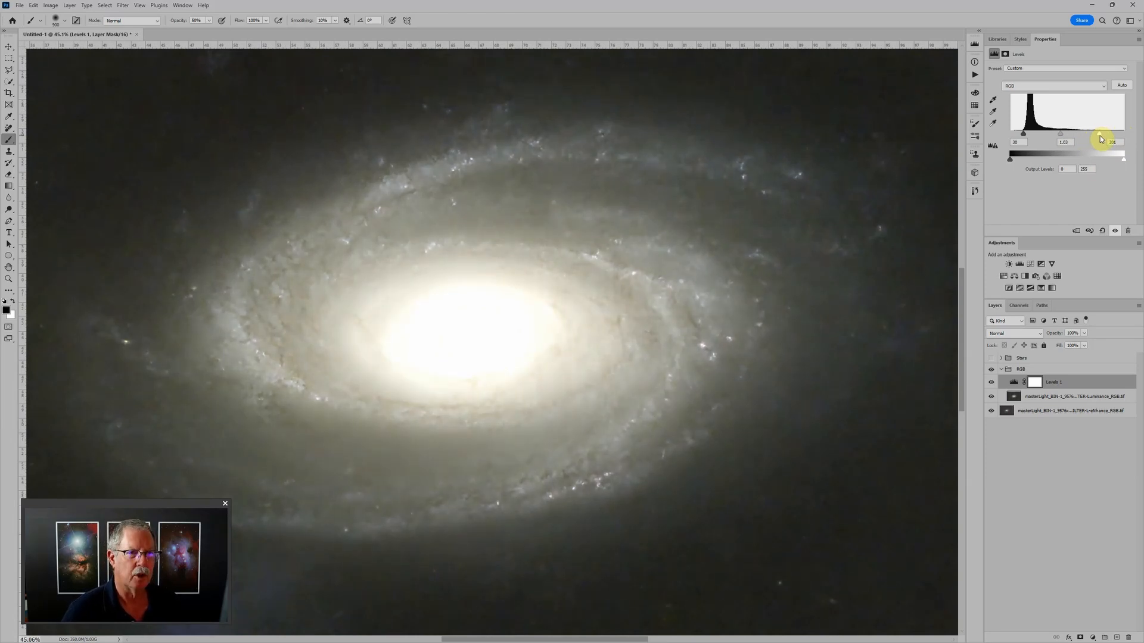
{"action": "left_click_drag", "start_coordinate": [1100, 136], "coordinate": [1129, 143]}
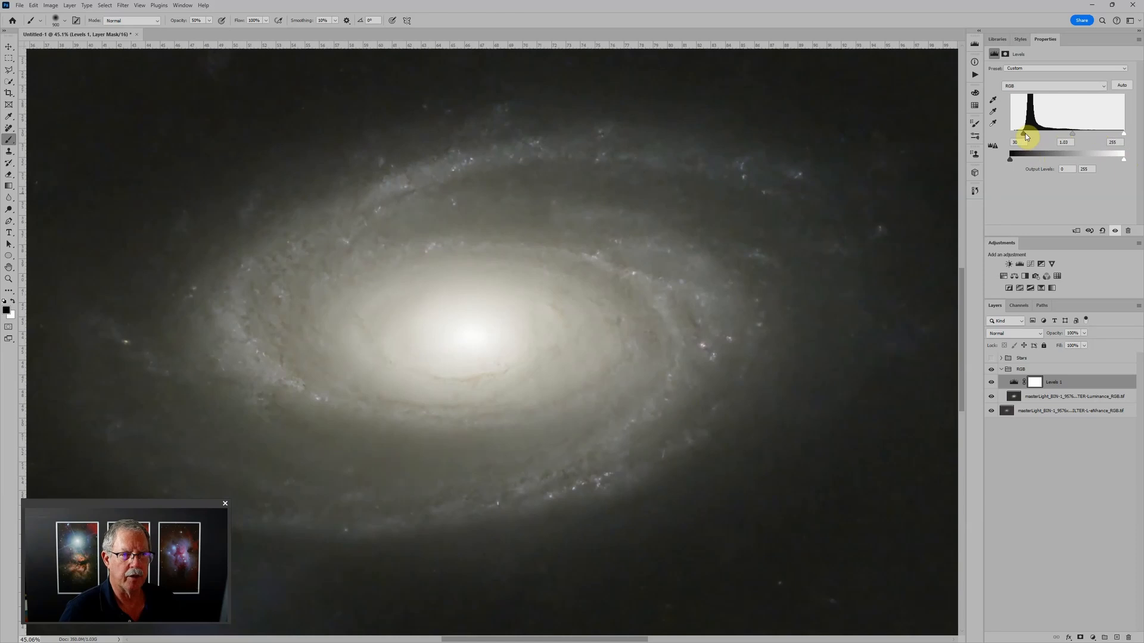
{"action": "left_click_drag", "start_coordinate": [1024, 137], "coordinate": [996, 133]}
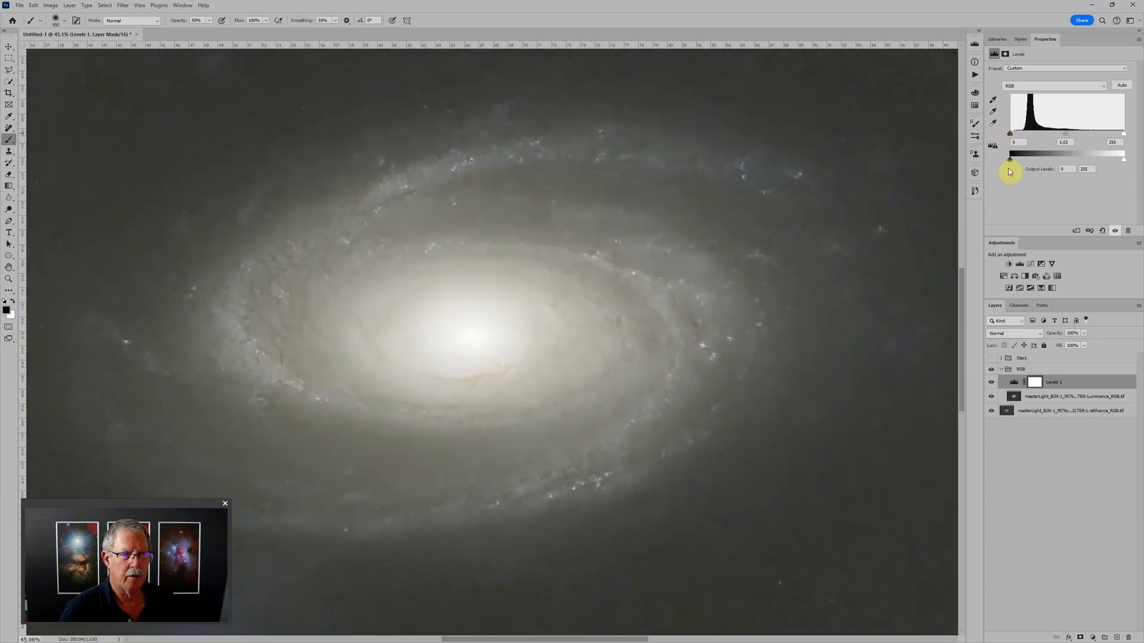
Try different black and white output levels on the galaxy's Levels adjustment, returning them to 0 and 255
{"action": "scroll", "coordinate": [660, 223], "scroll_direction": "down", "scroll_amount": 3}
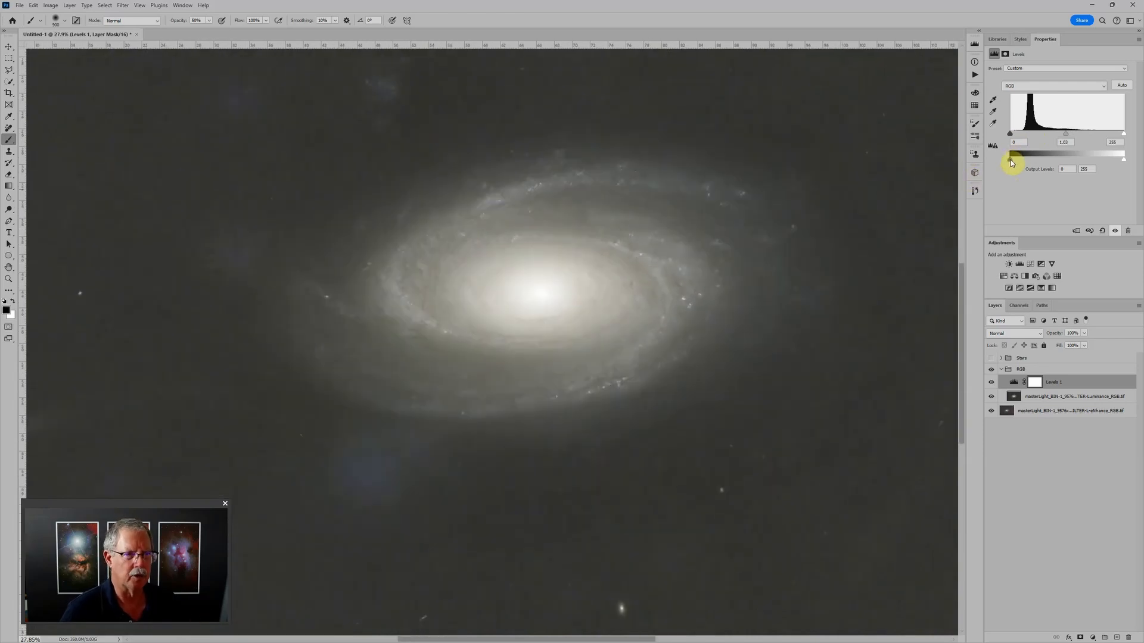
{"action": "scroll", "coordinate": [682, 233], "scroll_direction": "down", "scroll_amount": 2}
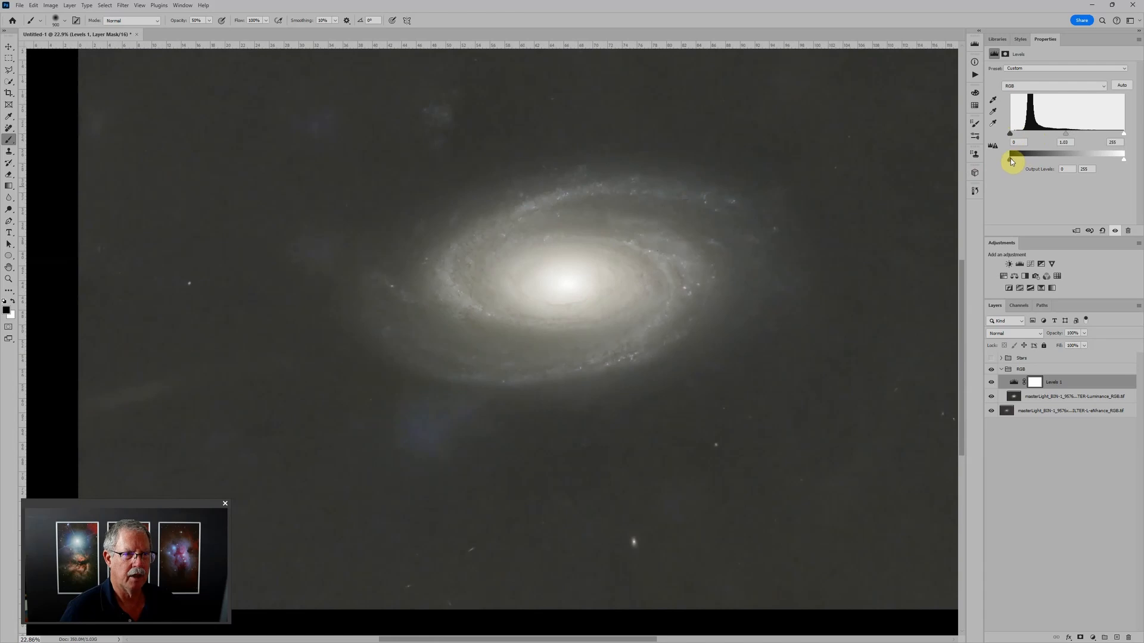
{"action": "mouse_move", "coordinate": [1010, 160]}
{"action": "left_mouse_down"}
{"action": "mouse_move", "coordinate": [1027, 165]}
{"action": "mouse_move", "coordinate": [999, 168]}
{"action": "left_mouse_up"}
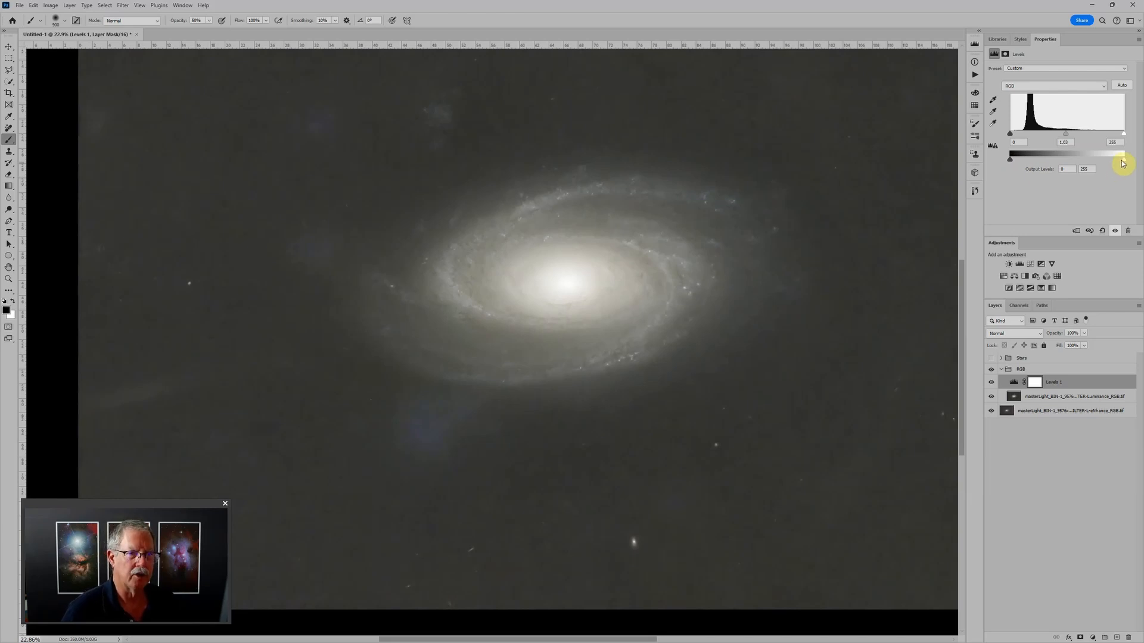
{"action": "mouse_move", "coordinate": [1124, 159]}
{"action": "left_mouse_down"}
{"action": "mouse_move", "coordinate": [1114, 160]}
{"action": "mouse_move", "coordinate": [1123, 160]}
{"action": "left_mouse_up"}
{"action": "scroll", "coordinate": [556, 280], "scroll_direction": "up", "scroll_amount": 2}
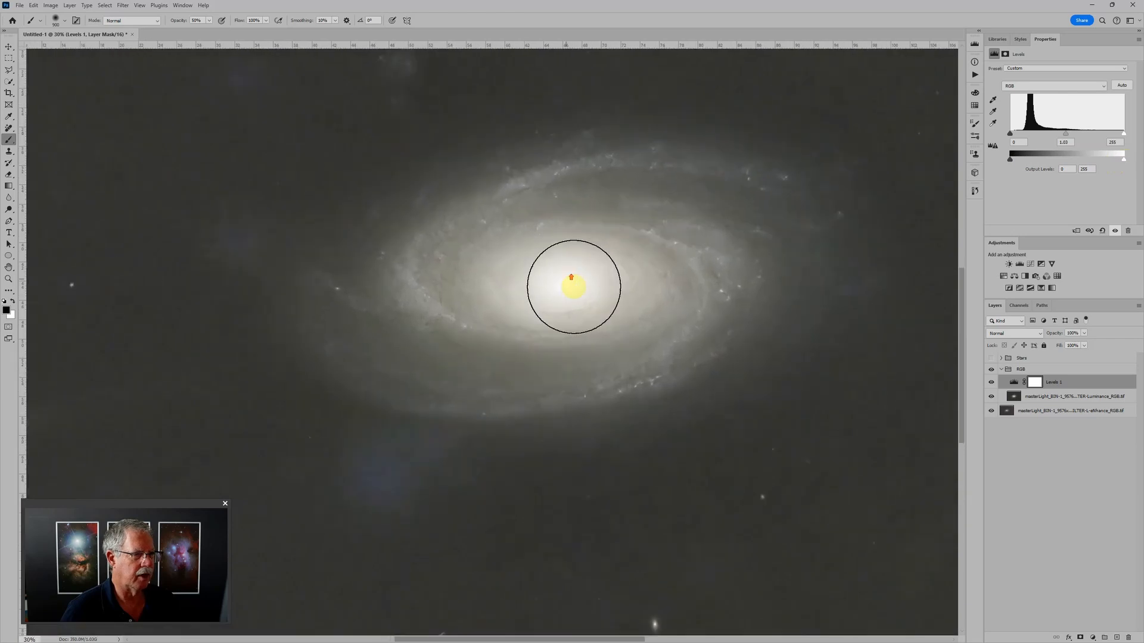
{"action": "scroll", "coordinate": [706, 252], "scroll_direction": "down", "scroll_amount": 3}
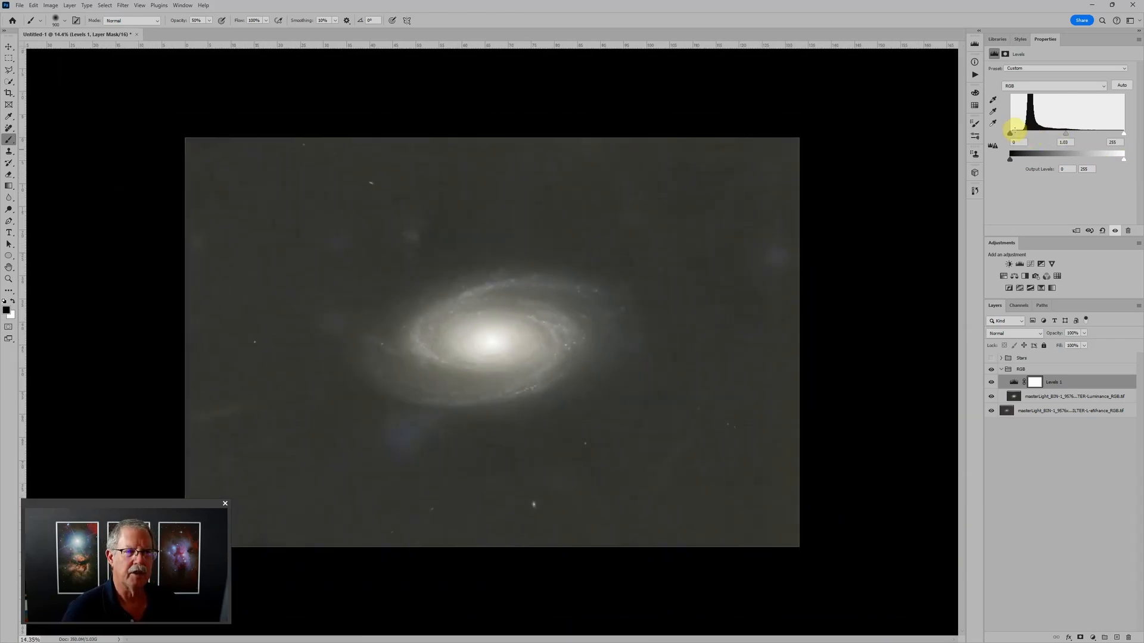
Darken the galaxy's background by setting the Levels black input to 35 and the midtone to 1.07
{"action": "left_click_drag", "start_coordinate": [1011, 134], "coordinate": [1017, 137]}
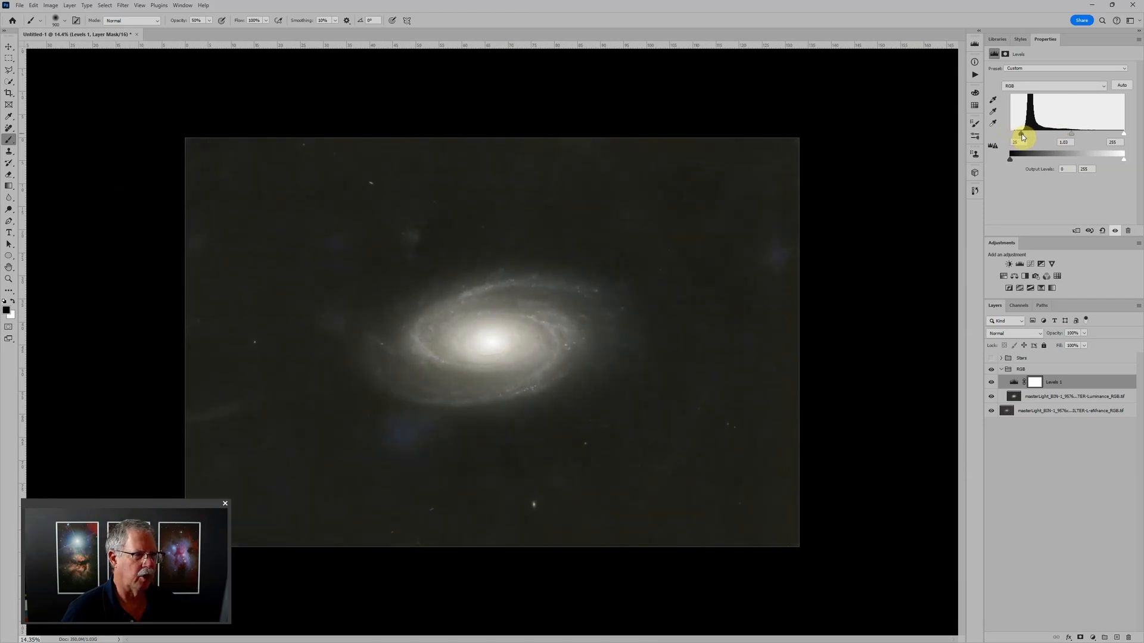
{"action": "left_click_drag", "start_coordinate": [1022, 136], "coordinate": [1026, 136]}
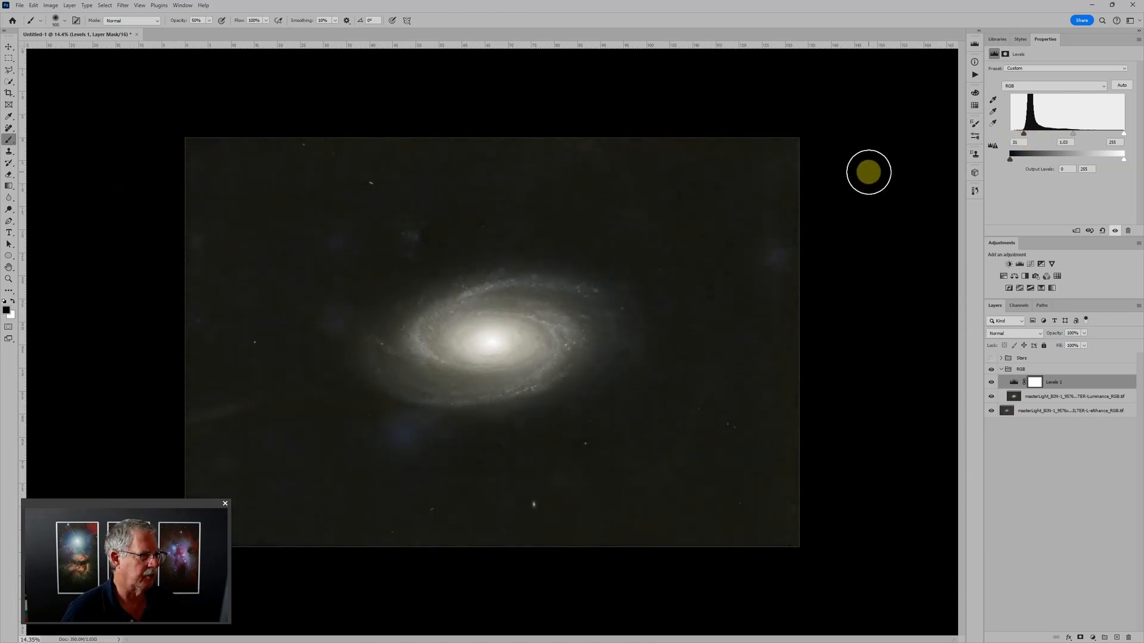
{"action": "scroll", "coordinate": [562, 317], "scroll_direction": "up", "scroll_amount": 3}
{"action": "scroll", "coordinate": [784, 276], "scroll_direction": "down", "scroll_amount": 3}
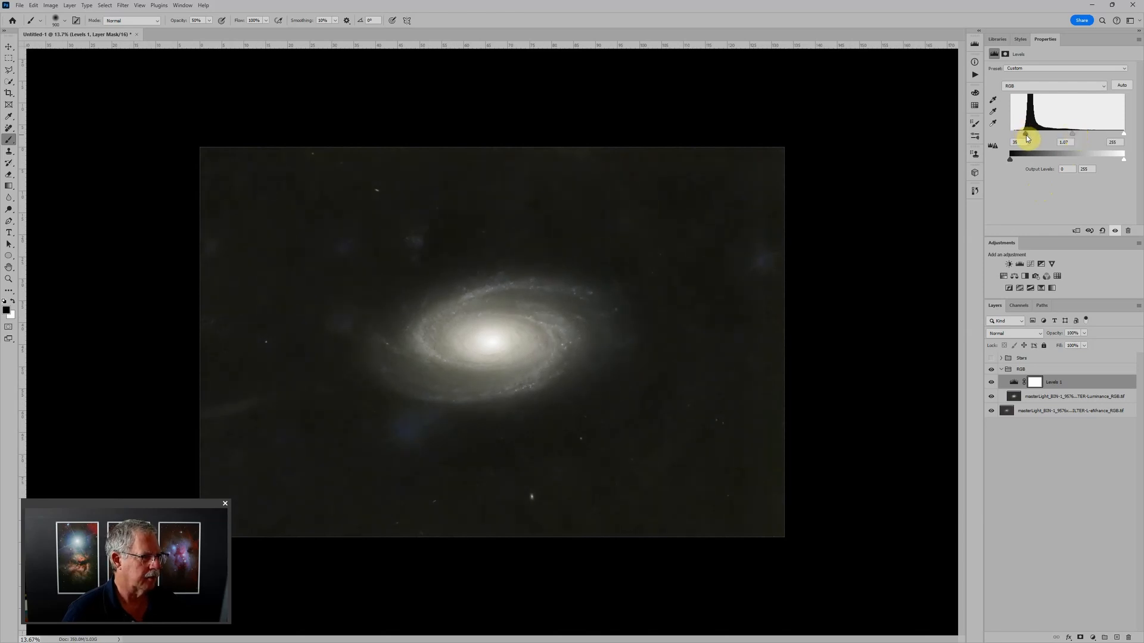
{"action": "scroll", "coordinate": [700, 324], "scroll_direction": "down", "scroll_amount": 2}
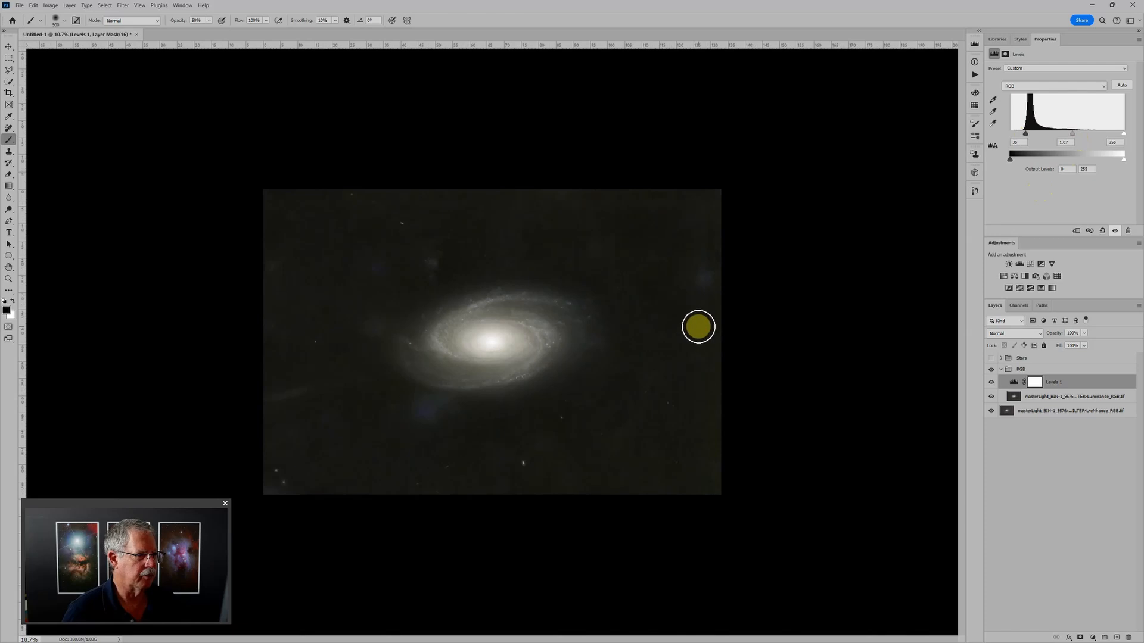
Show the Stars group and lower the midtone of the galaxy's Levels adjustment to 0.84
{"action": "left_click", "coordinate": [991, 358]}
{"action": "scroll", "coordinate": [518, 404], "scroll_direction": "up", "scroll_amount": 4}
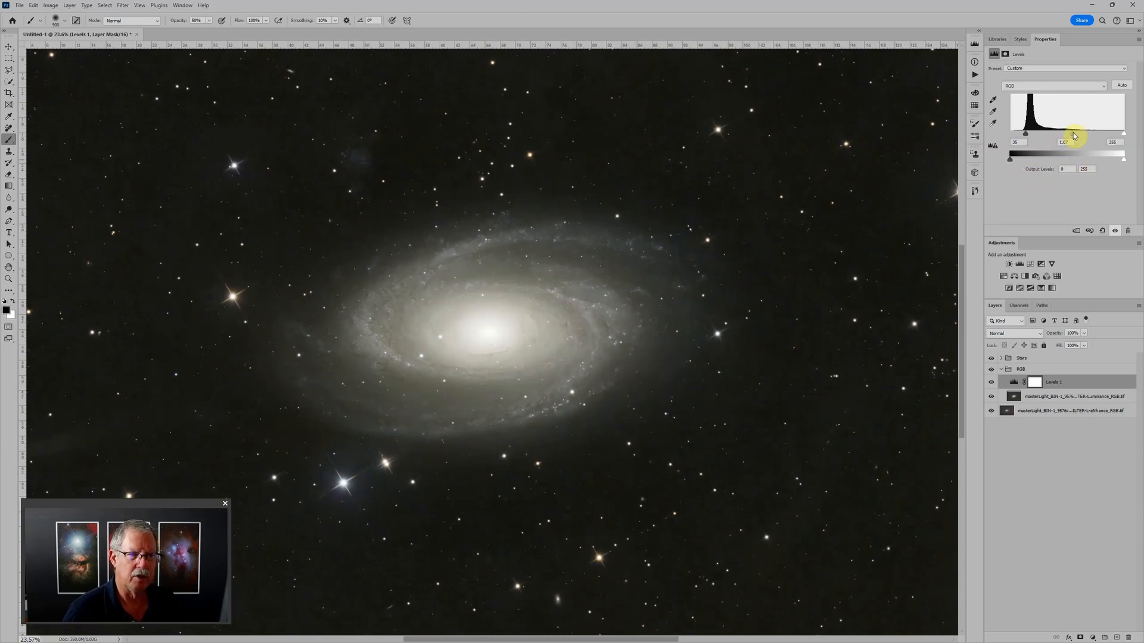
{"action": "mouse_move", "coordinate": [1074, 137]}
{"action": "left_mouse_down"}
{"action": "mouse_move", "coordinate": [1095, 136]}
{"action": "mouse_move", "coordinate": [1083, 136]}
{"action": "left_mouse_up"}
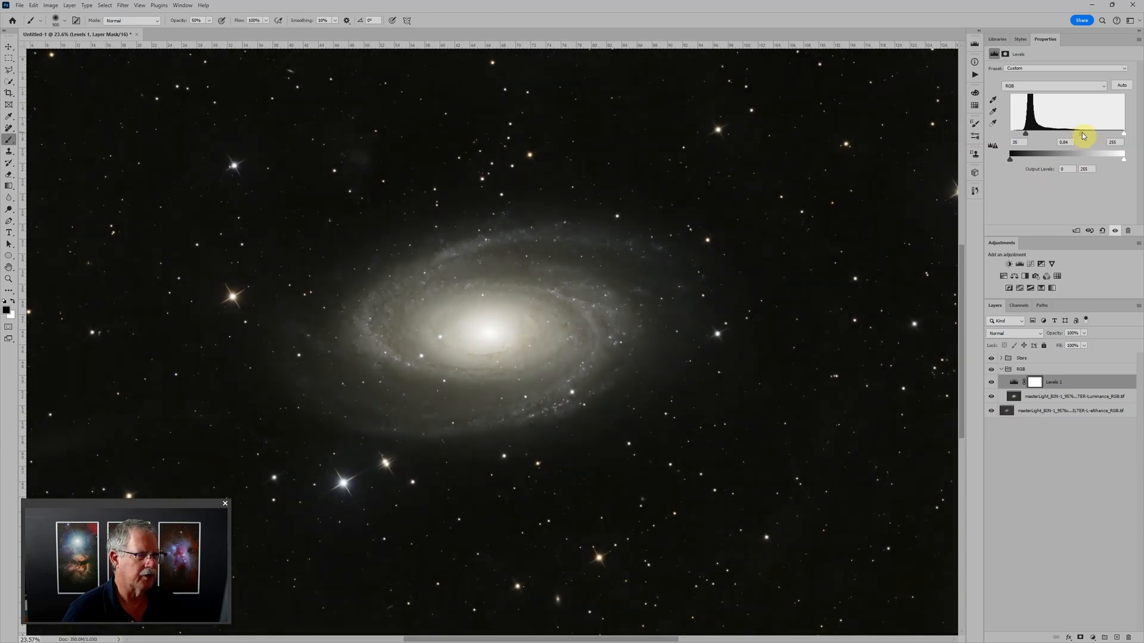
Add a Levels adjustment above the stars layer in the Stars group, with midtone 0.85 and white output 240
{"action": "left_click", "coordinate": [1001, 359]}
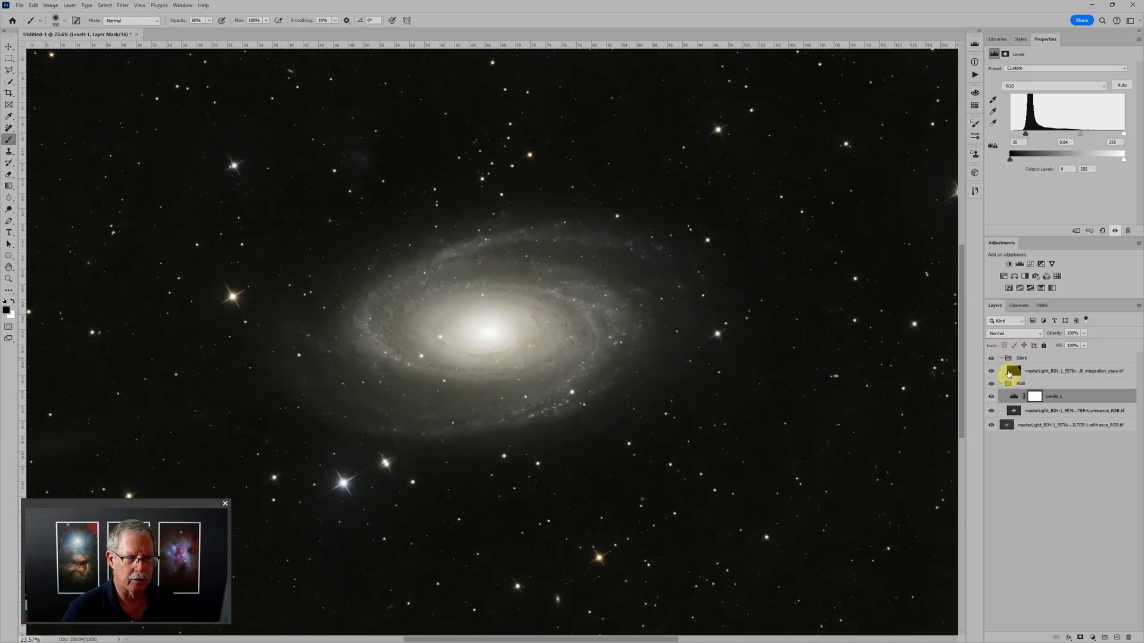
{"action": "left_click", "coordinate": [1057, 374]}
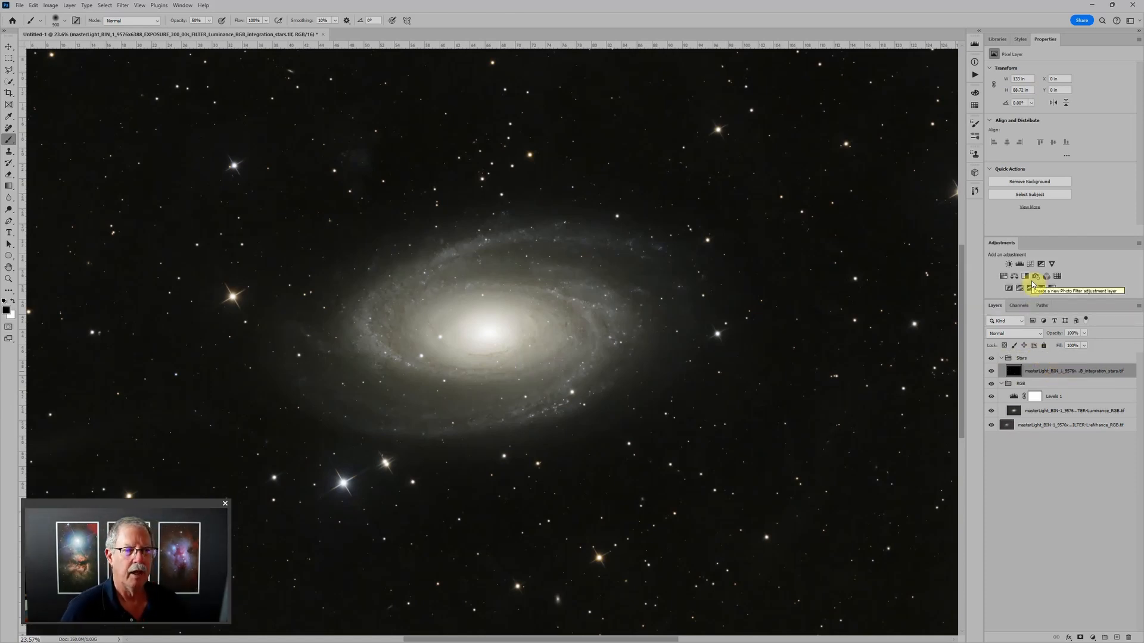
{"action": "left_click", "coordinate": [1021, 264]}
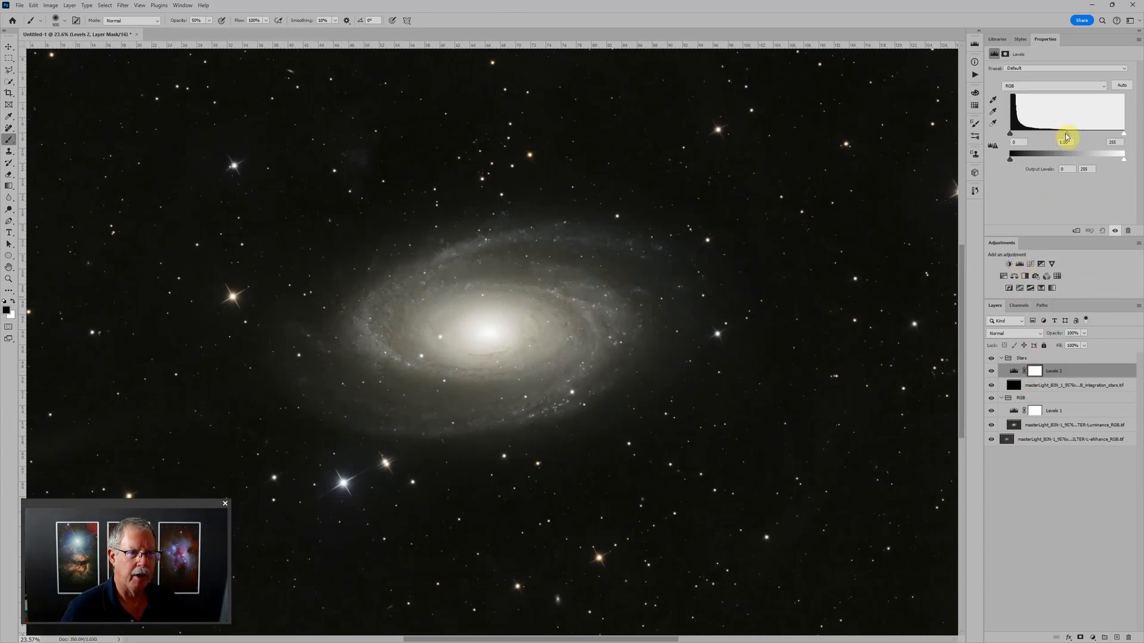
{"action": "mouse_move", "coordinate": [1066, 137]}
{"action": "left_mouse_down"}
{"action": "mouse_move", "coordinate": [1103, 136]}
{"action": "mouse_move", "coordinate": [1016, 145]}
{"action": "mouse_move", "coordinate": [1080, 156]}
{"action": "mouse_move", "coordinate": [1019, 156]}
{"action": "mouse_move", "coordinate": [1105, 156]}
{"action": "mouse_move", "coordinate": [1075, 148]}
{"action": "left_mouse_up"}
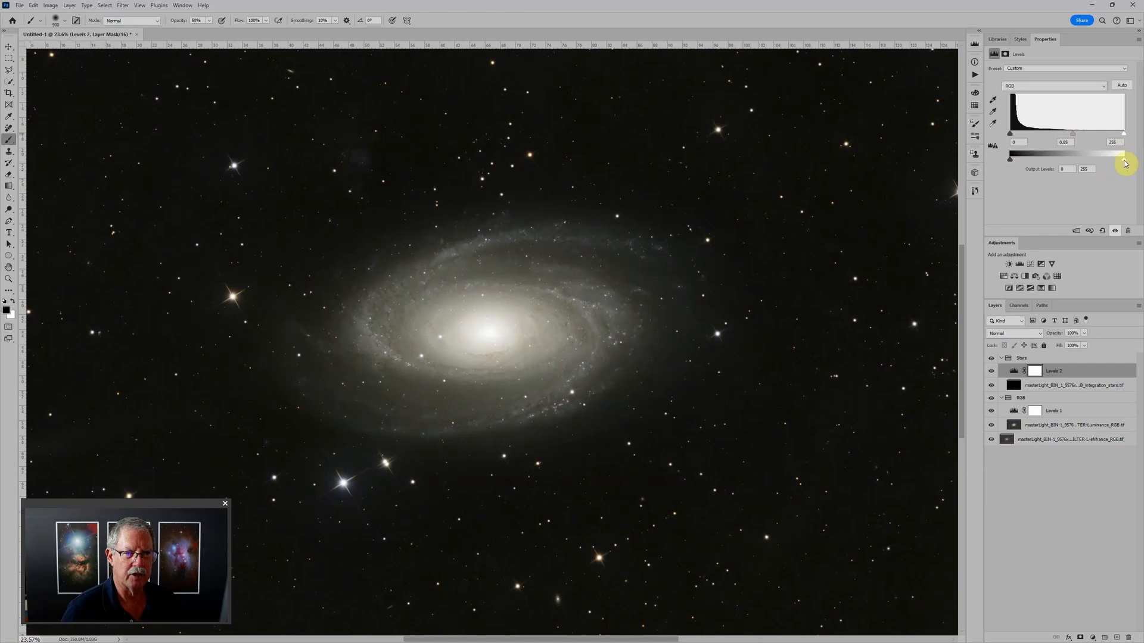
{"action": "mouse_move", "coordinate": [1125, 163]}
{"action": "left_mouse_down"}
{"action": "mouse_move", "coordinate": [1109, 166]}
{"action": "mouse_move", "coordinate": [1119, 165]}
{"action": "left_mouse_up"}
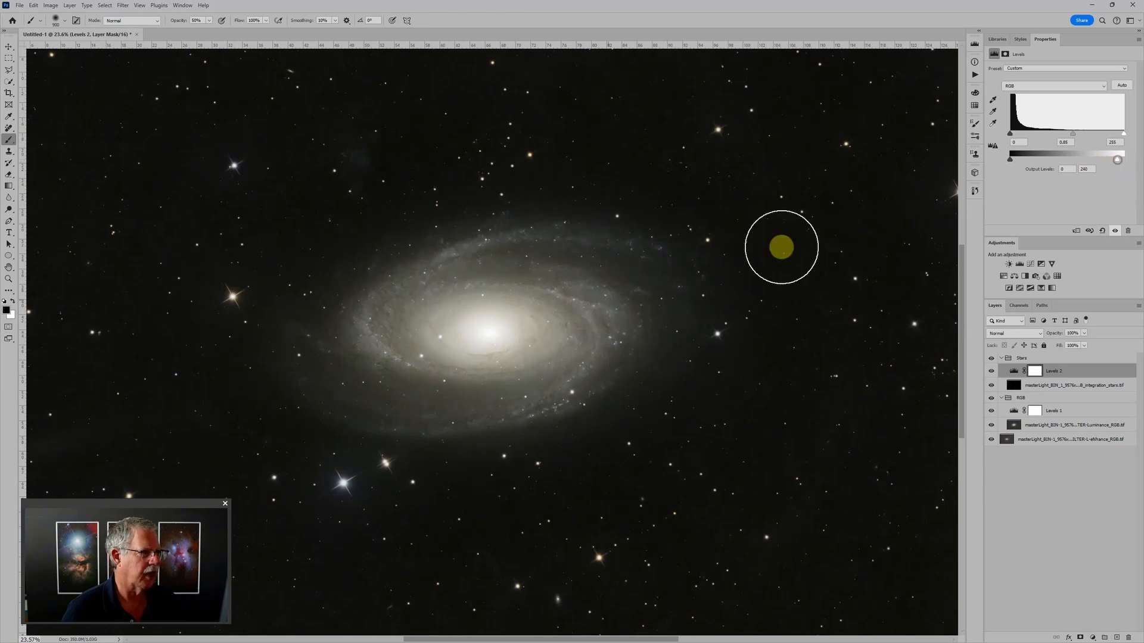
Set the midtone to 1.00 in the Stars group's Levels adjustment and to 0.96 in the RGB group's Levels adjustment
{"action": "scroll", "coordinate": [620, 284], "scroll_direction": "down", "scroll_amount": 5}
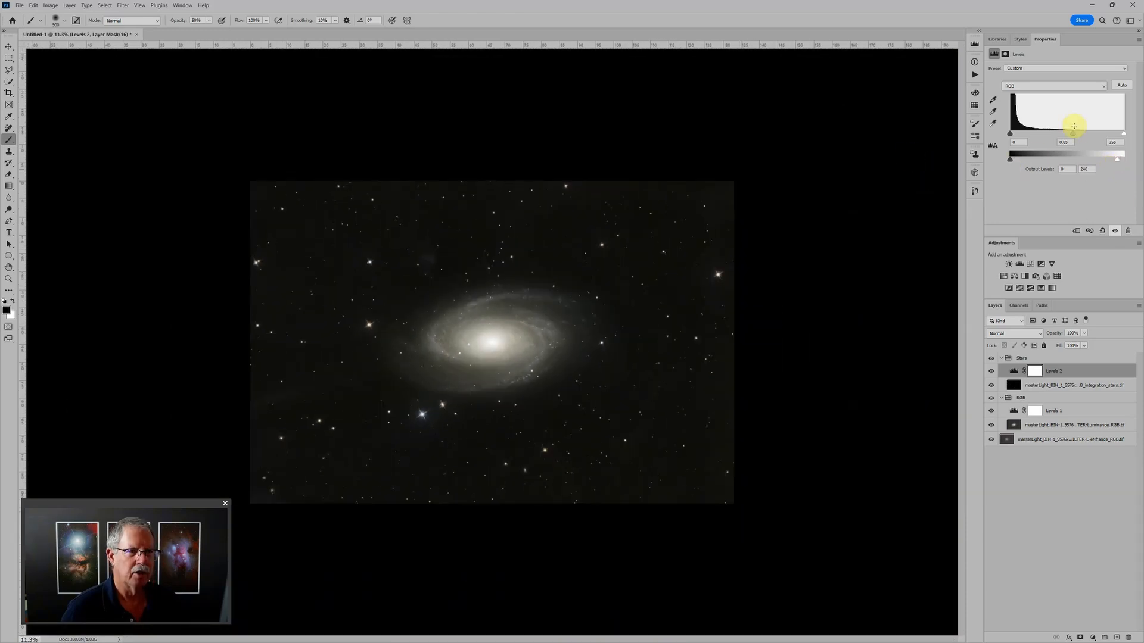
{"action": "left_click_drag", "start_coordinate": [1071, 133], "coordinate": [1067, 135]}
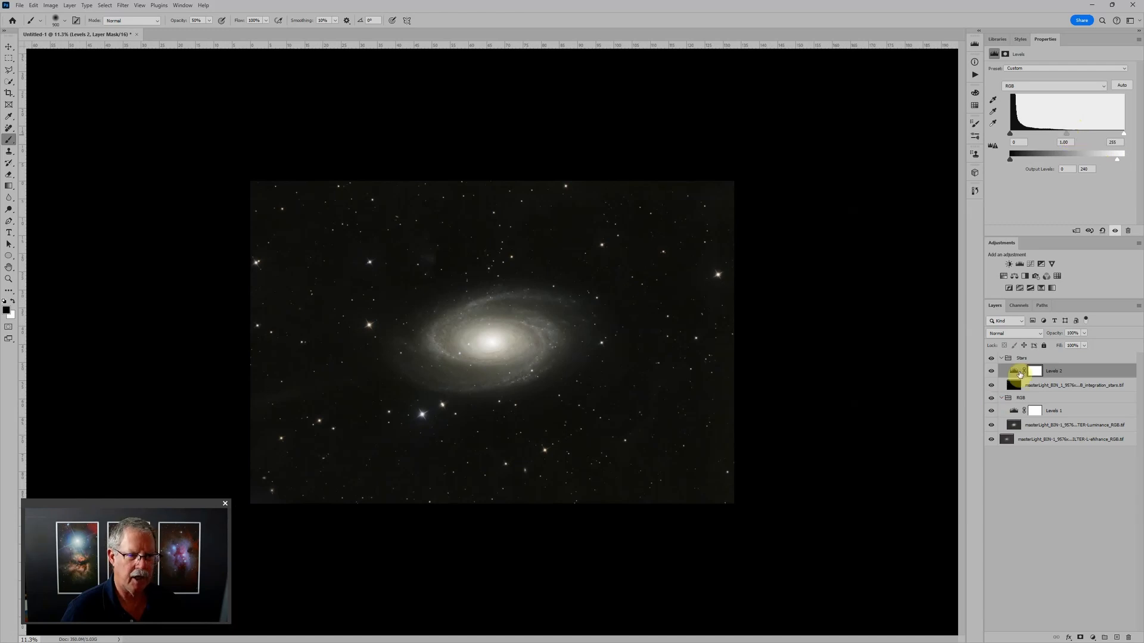
{"action": "left_click", "coordinate": [1014, 410]}
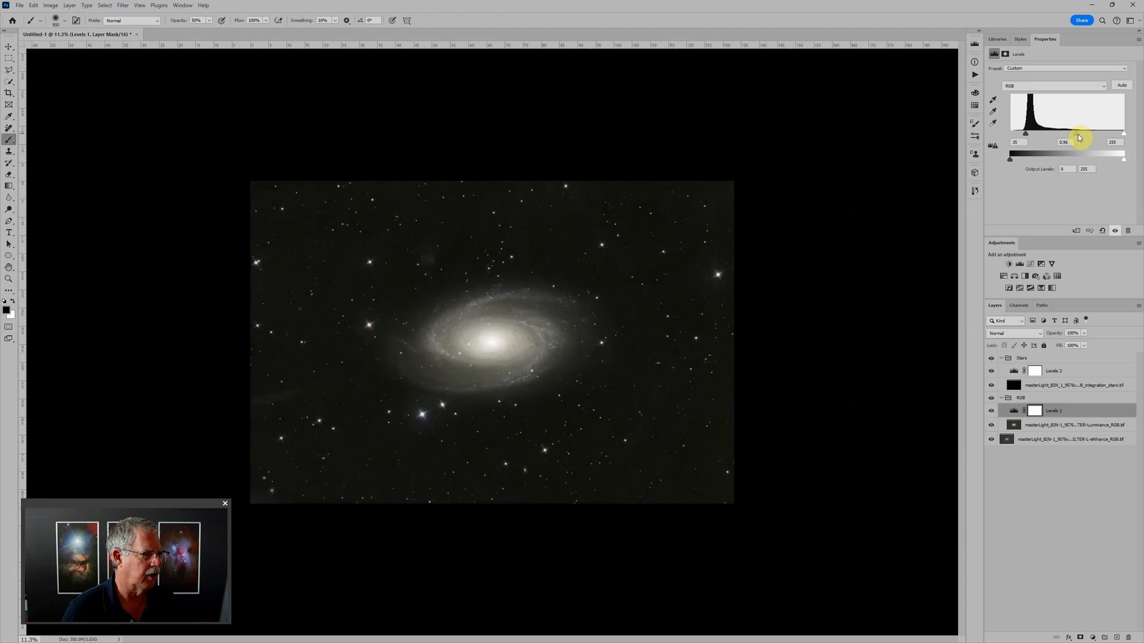
{"action": "scroll", "coordinate": [727, 307], "scroll_direction": "up", "scroll_amount": 2}
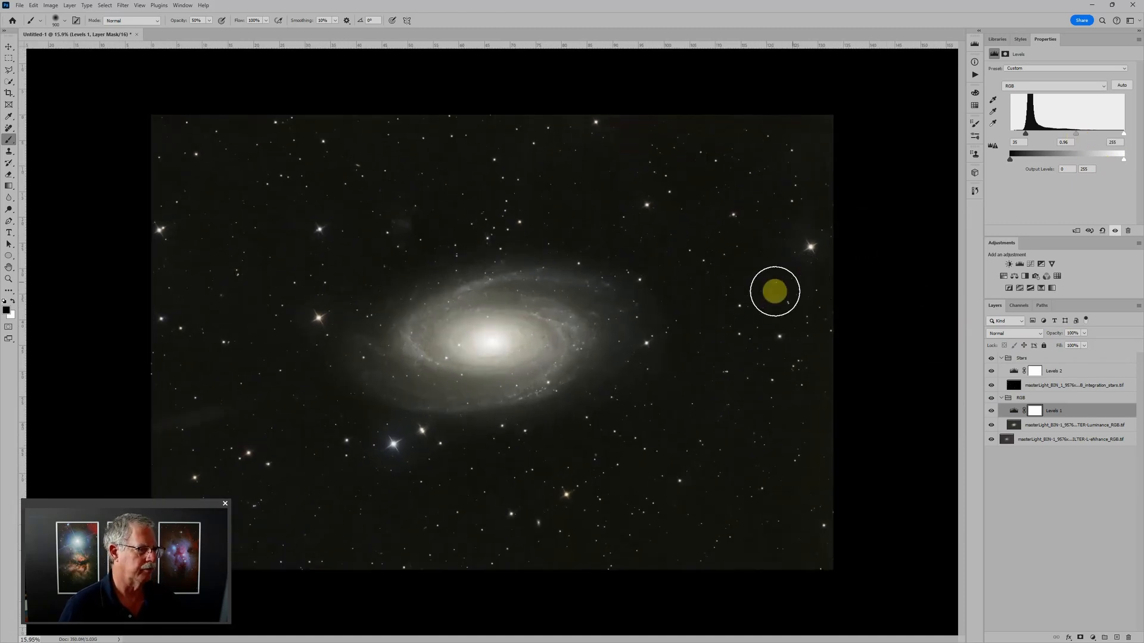
{"action": "scroll", "coordinate": [602, 322], "scroll_direction": "down", "scroll_amount": 1}
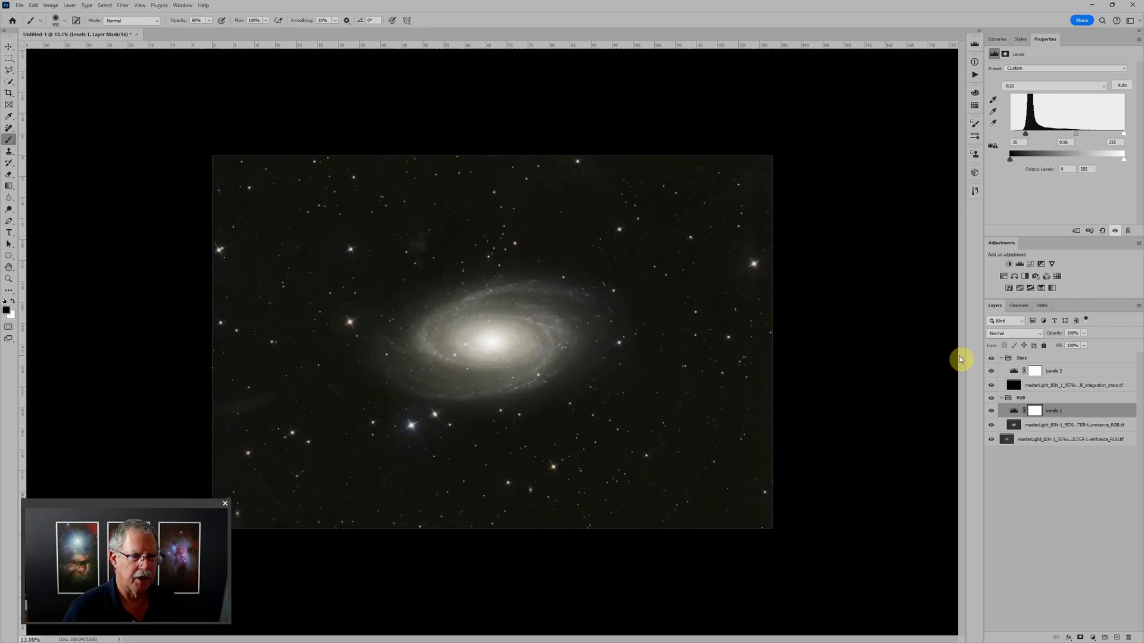
Collapse the Stars and RGB groups and hide the Stars group
{"action": "left_click", "coordinate": [1001, 358]}
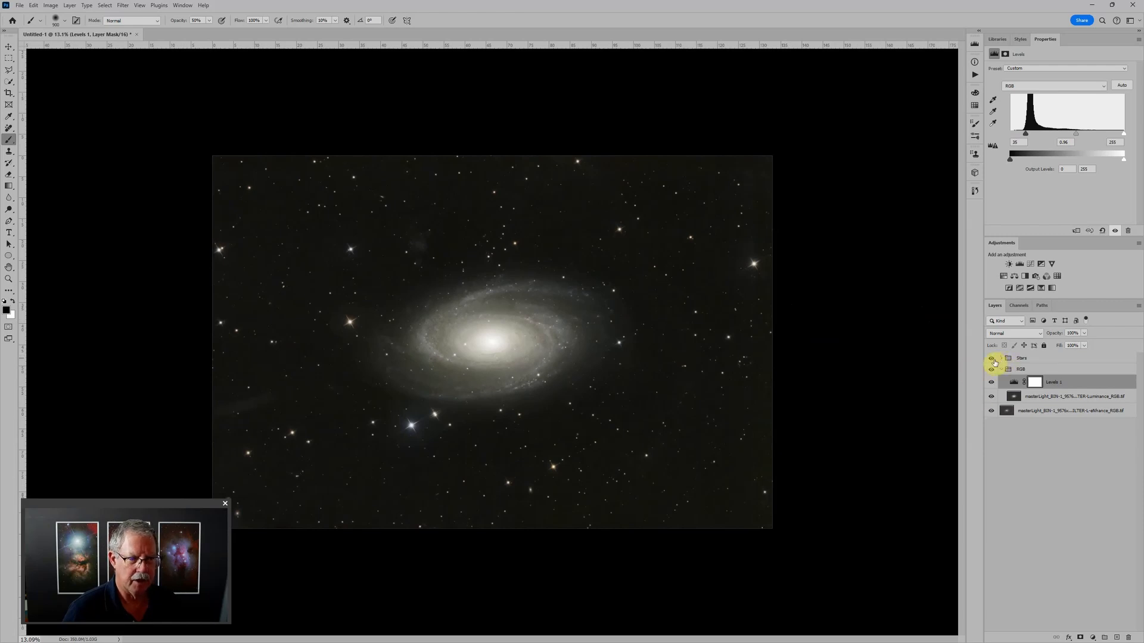
{"action": "left_click", "coordinate": [1001, 370]}
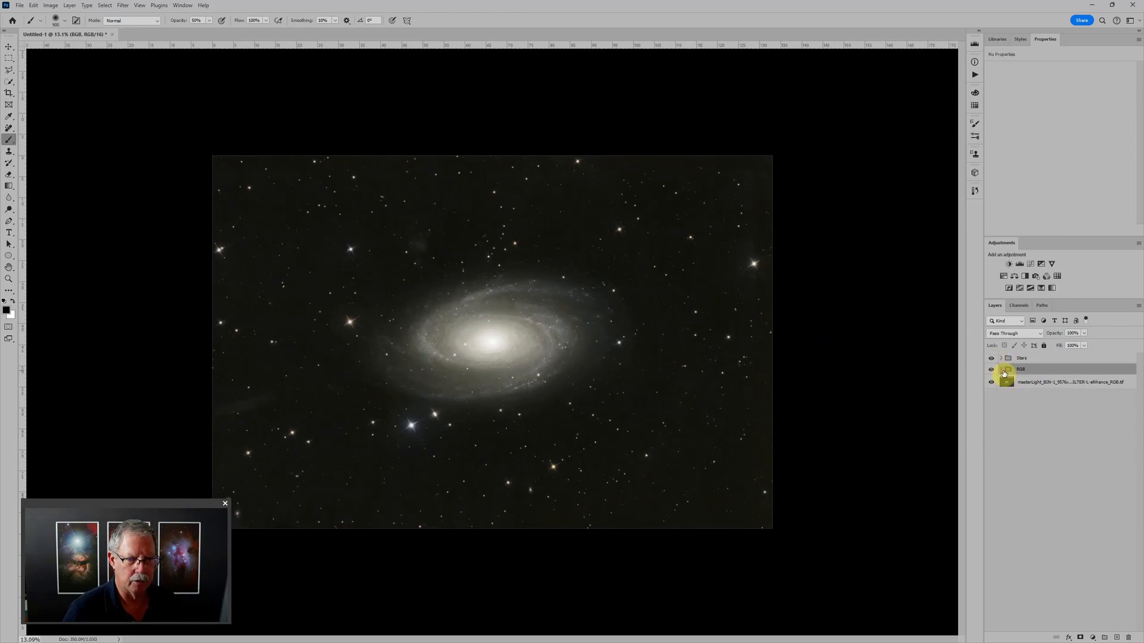
{"action": "left_click", "coordinate": [991, 358]}
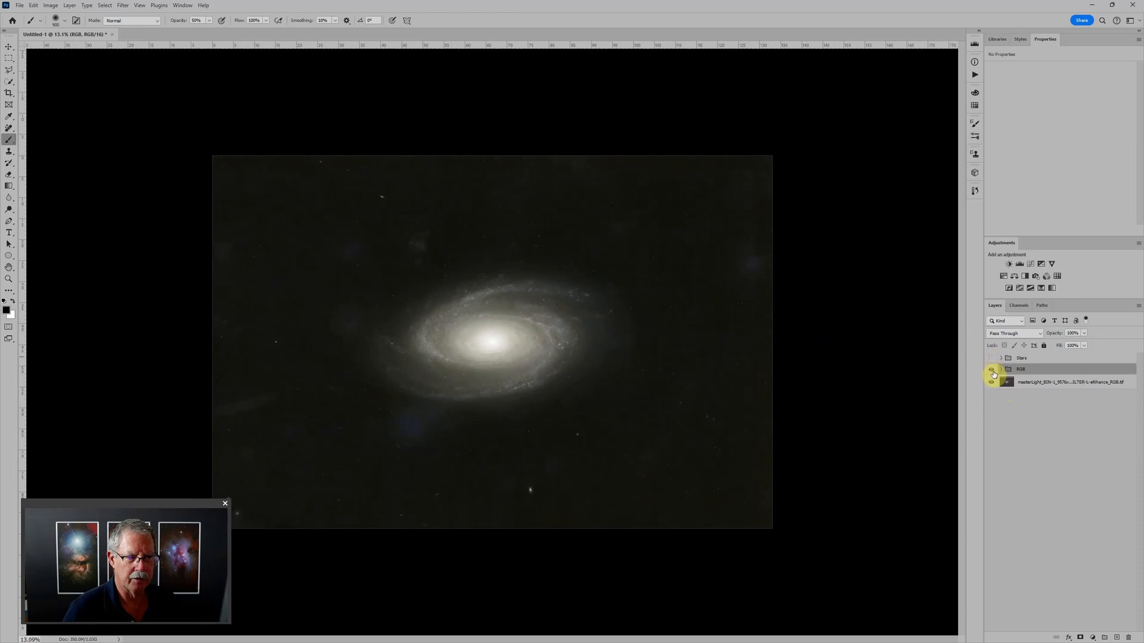
Hide the RGB group and examine the L-eNhance image's galaxy arms up close
{"action": "left_click", "coordinate": [991, 373]}
{"action": "scroll", "coordinate": [460, 379], "scroll_direction": "up", "scroll_amount": 3}
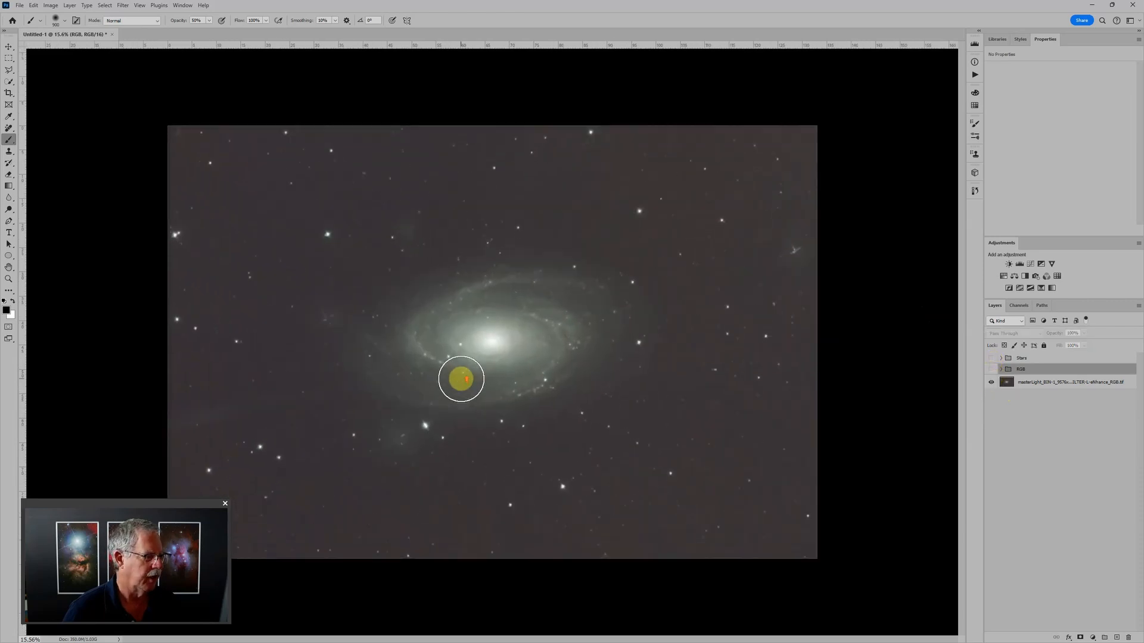
{"action": "scroll", "coordinate": [521, 416], "scroll_direction": "up", "scroll_amount": 4}
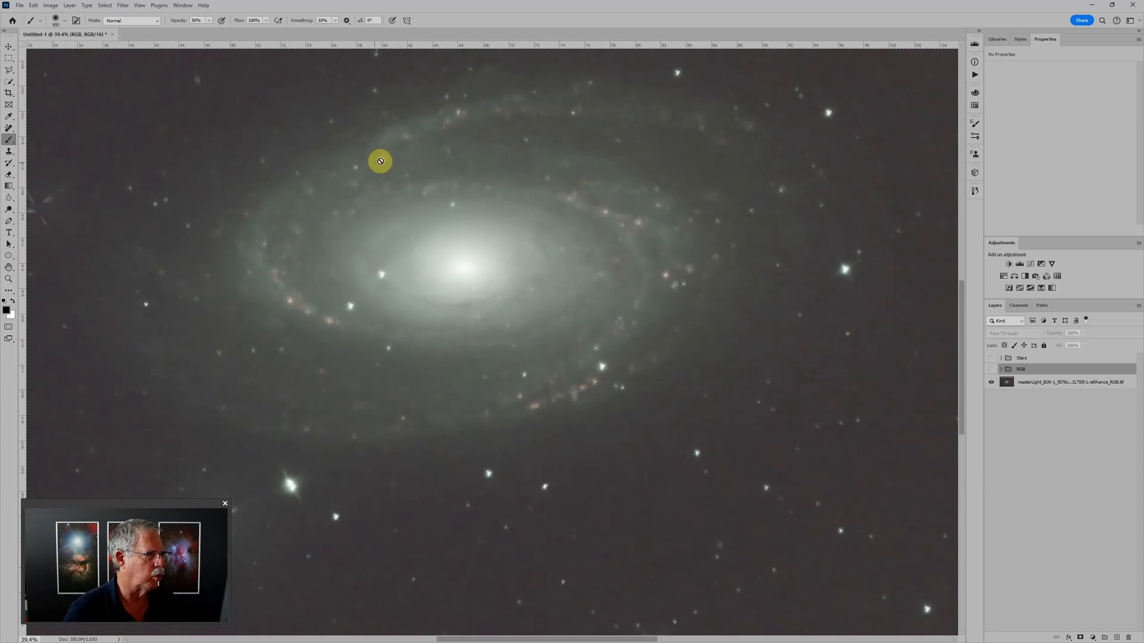
{"action": "scroll", "coordinate": [470, 364], "scroll_direction": "down", "scroll_amount": 3}
{"action": "scroll", "coordinate": [511, 347], "scroll_direction": "down", "scroll_amount": 3}
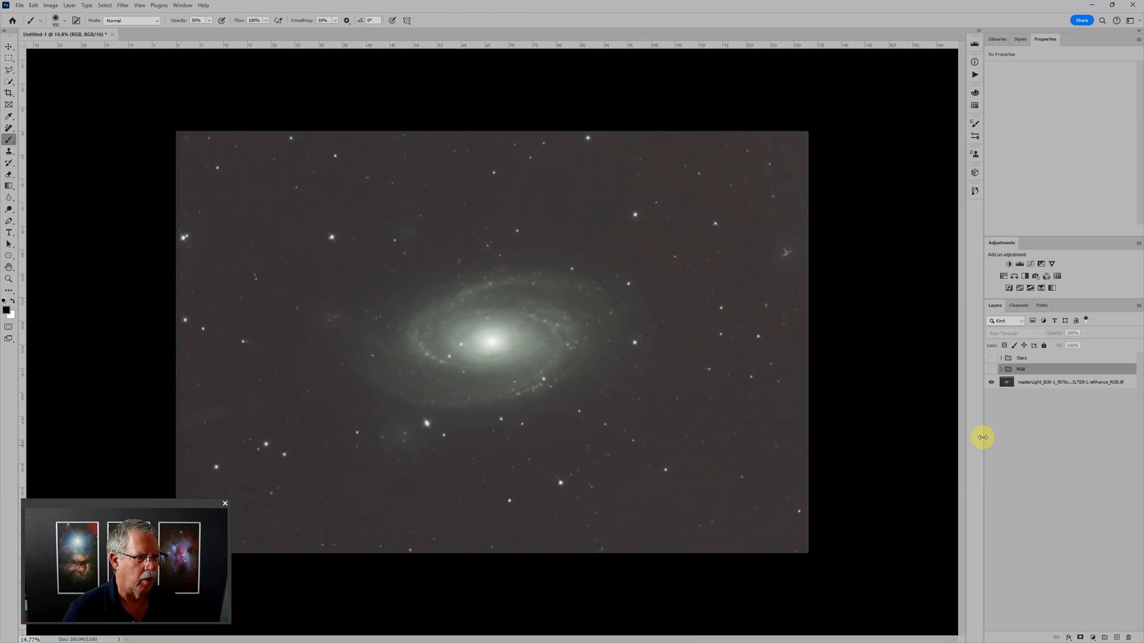
Put the L-eNhance layer into its own group and name the group LE
{"action": "left_click", "coordinate": [1032, 383]}
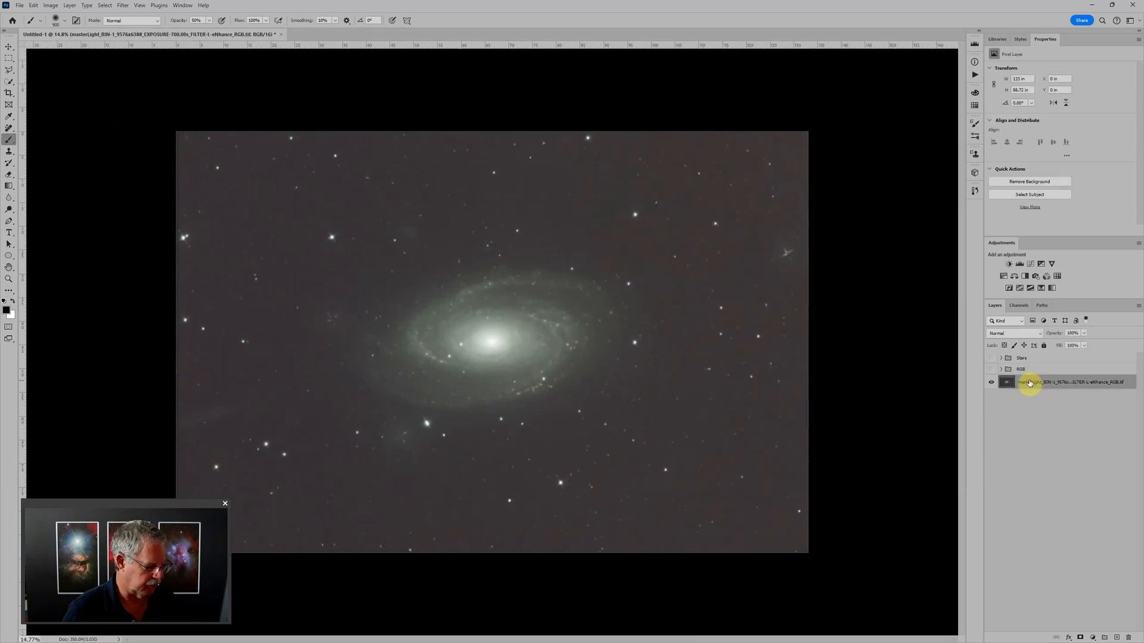
{"action": "key", "text": "ctrl+g"}
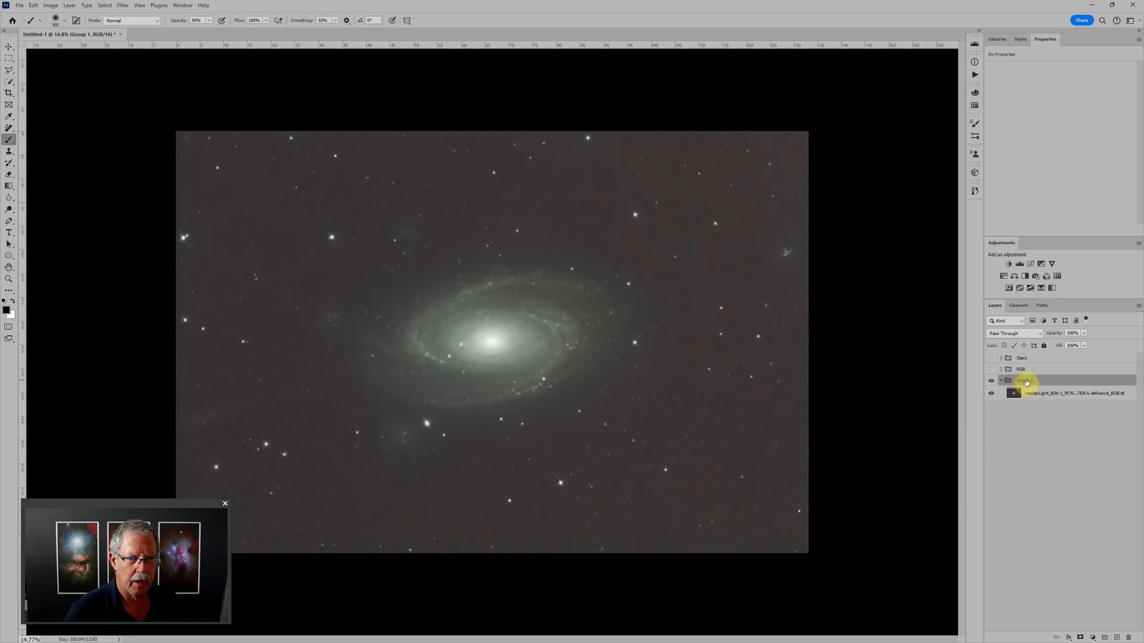
{"action": "double_click", "coordinate": [1024, 380]}
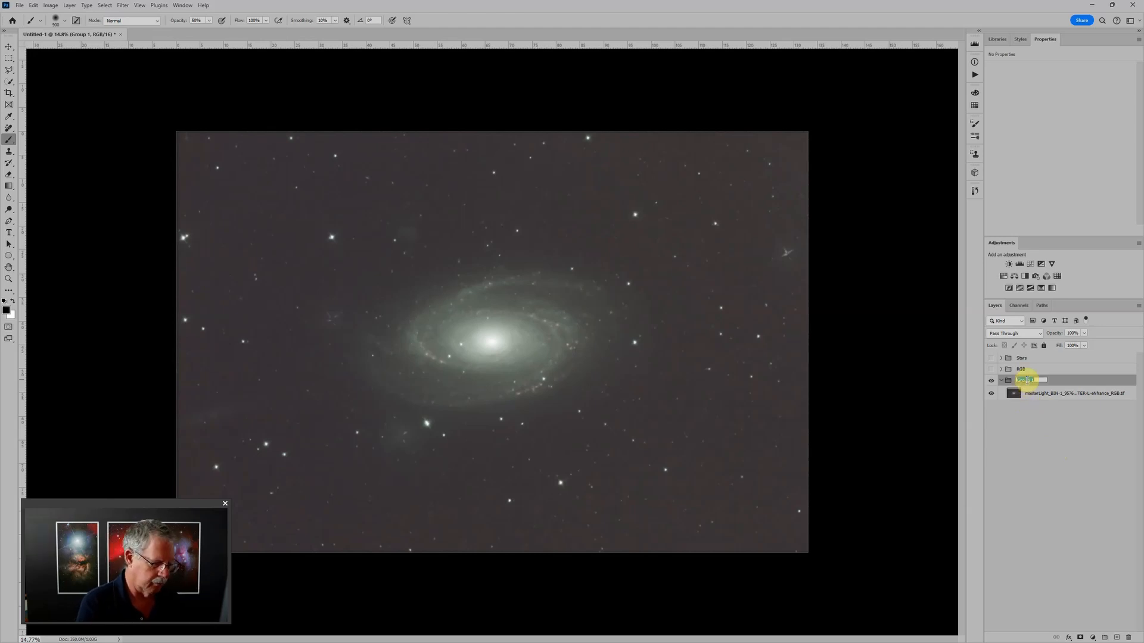
{"action": "type", "text": "LE"}
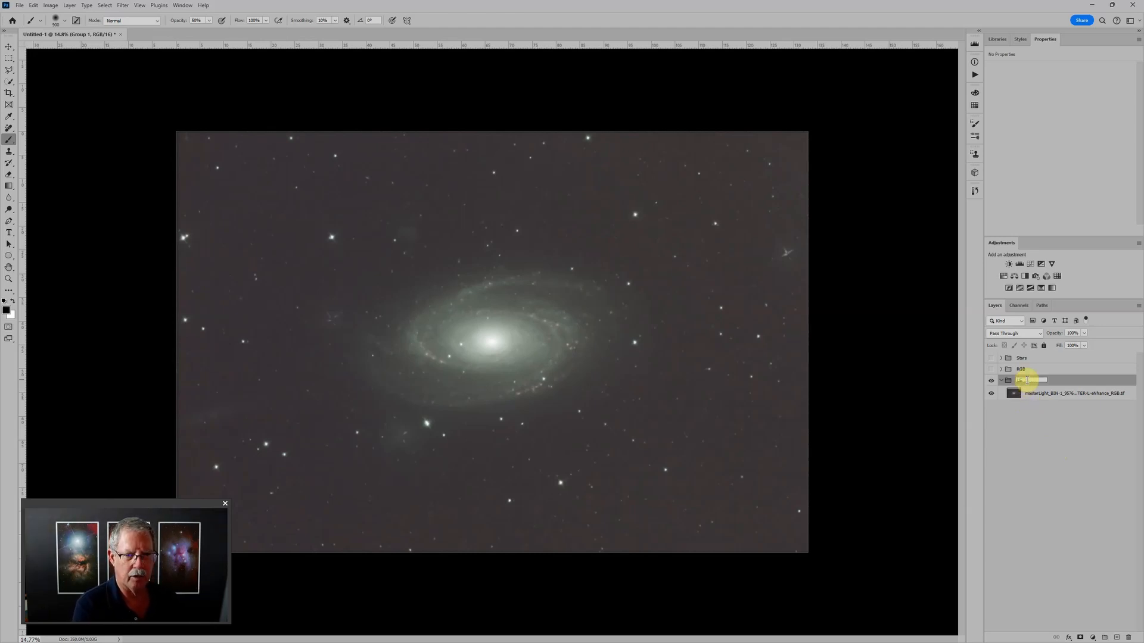
{"action": "key", "text": "Return"}
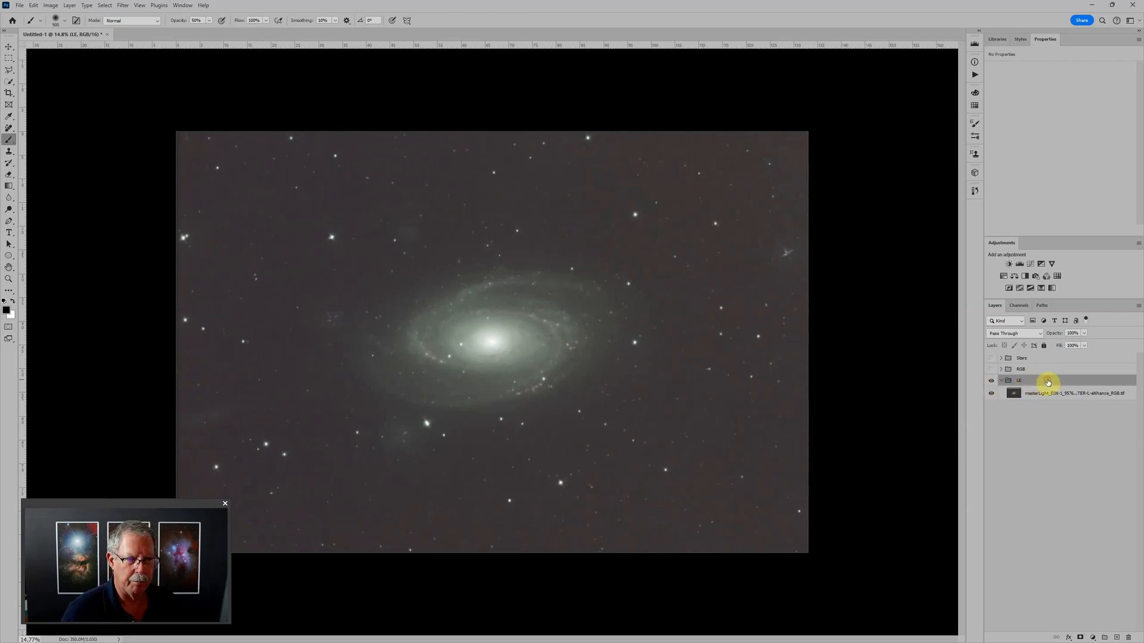
Move the LE group between the Stars and RGB groups and show the RGB group again
{"action": "mouse_move", "coordinate": [1048, 382]}
{"action": "left_mouse_down"}
{"action": "mouse_move", "coordinate": [1046, 358]}
{"action": "mouse_move", "coordinate": [1053, 366]}
{"action": "left_mouse_up"}
{"action": "scroll", "coordinate": [658, 346], "scroll_direction": "down", "scroll_amount": 3}
{"action": "scroll", "coordinate": [622, 353], "scroll_direction": "up", "scroll_amount": 1}
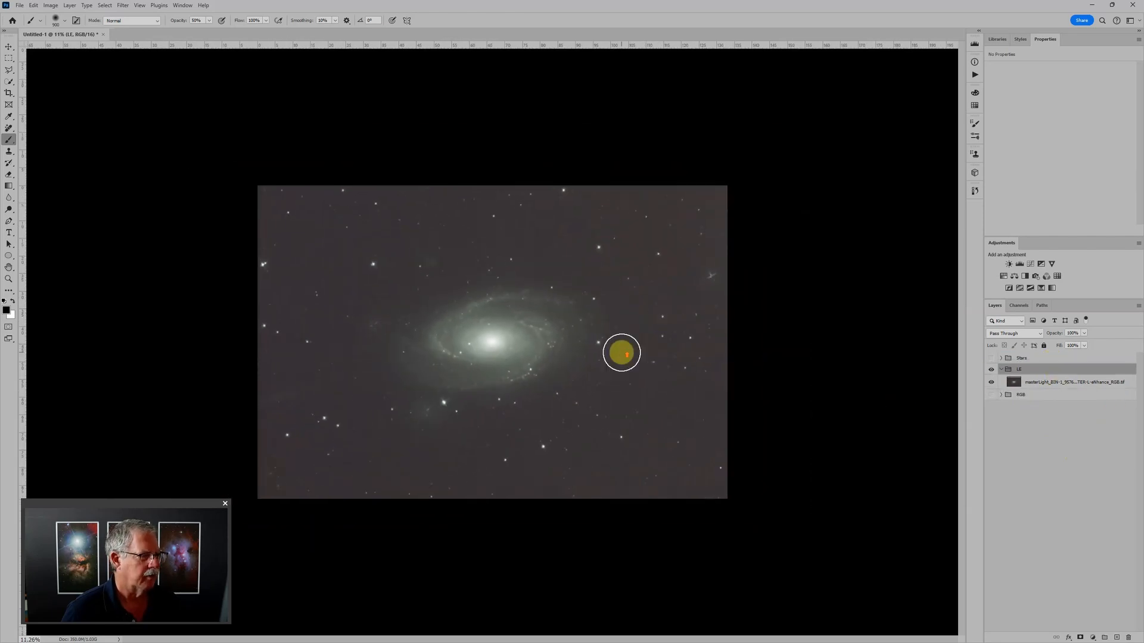
{"action": "scroll", "coordinate": [622, 353], "scroll_direction": "up", "scroll_amount": 1}
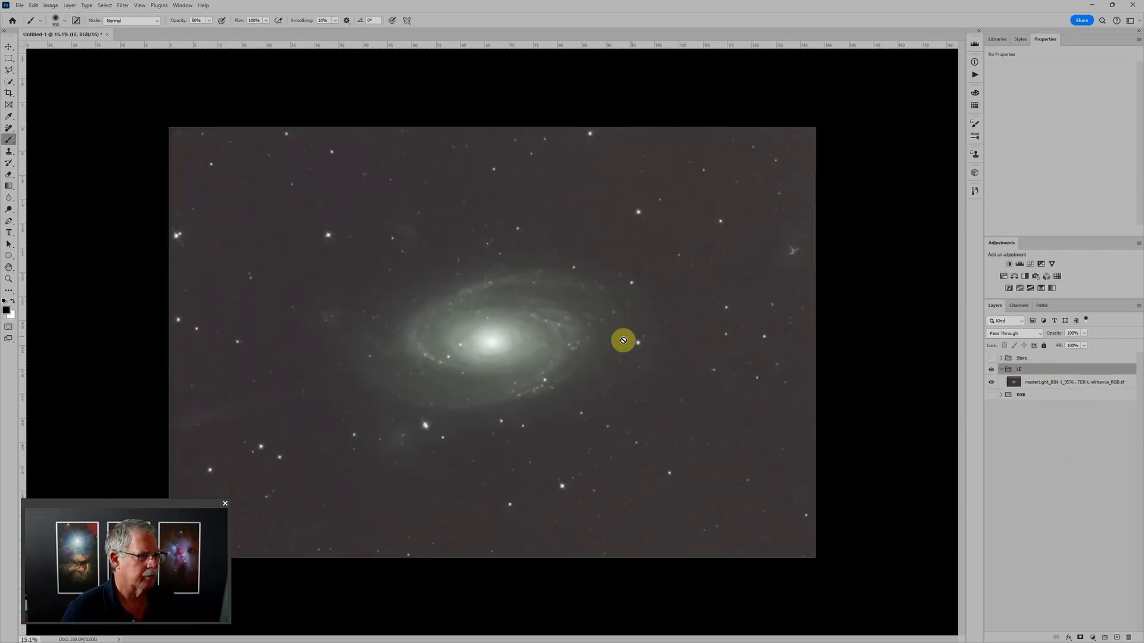
{"action": "left_click", "coordinate": [991, 394]}
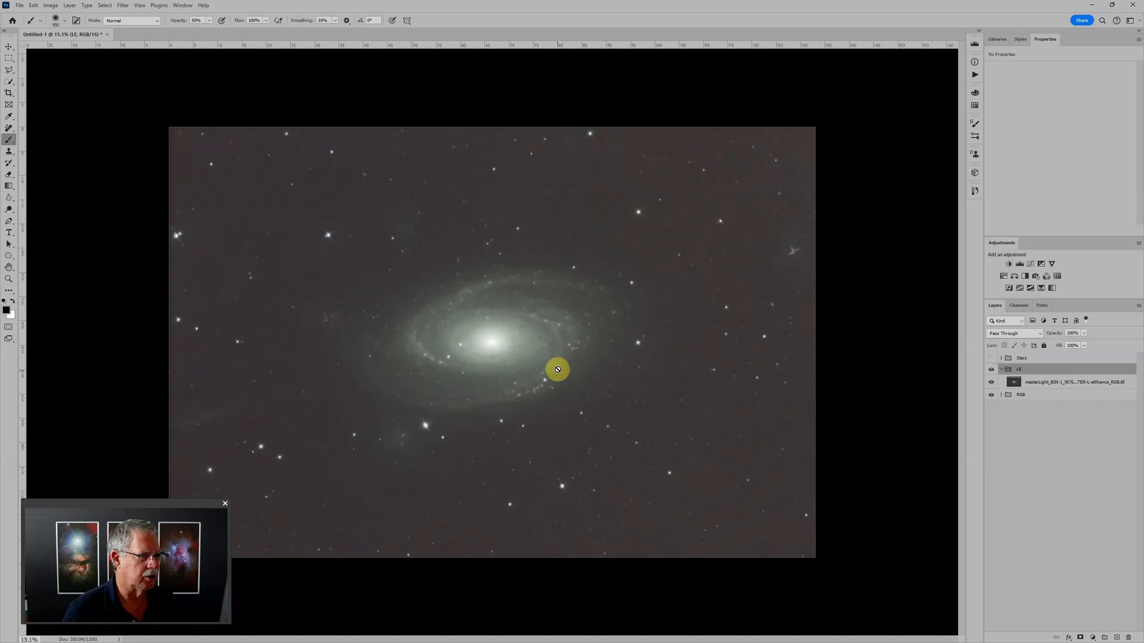
{"action": "scroll", "coordinate": [559, 370], "scroll_direction": "up", "scroll_amount": 1}
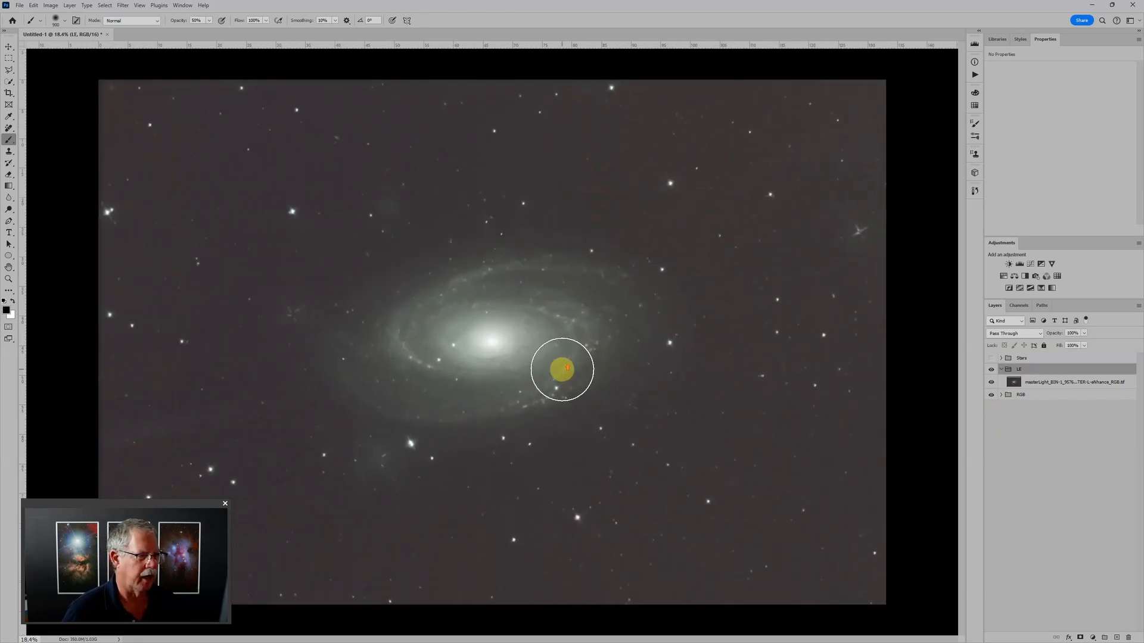
{"action": "scroll", "coordinate": [562, 370], "scroll_direction": "up", "scroll_amount": 1}
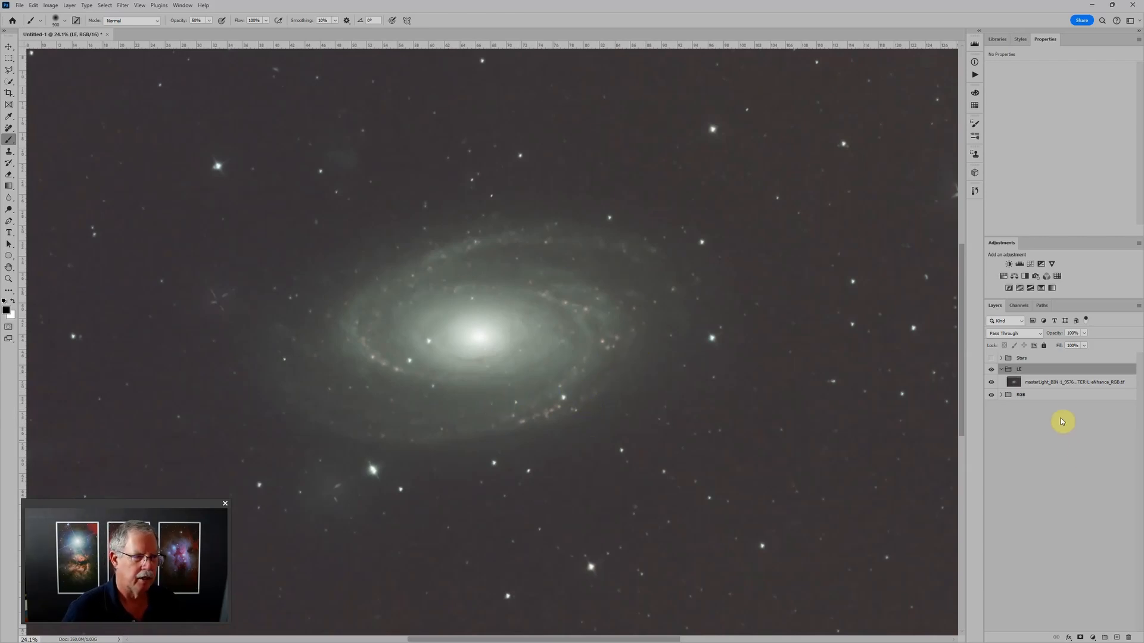
{"action": "scroll", "coordinate": [713, 359], "scroll_direction": "down", "scroll_amount": 1}
{"action": "scroll", "coordinate": [714, 359], "scroll_direction": "down", "scroll_amount": 2}
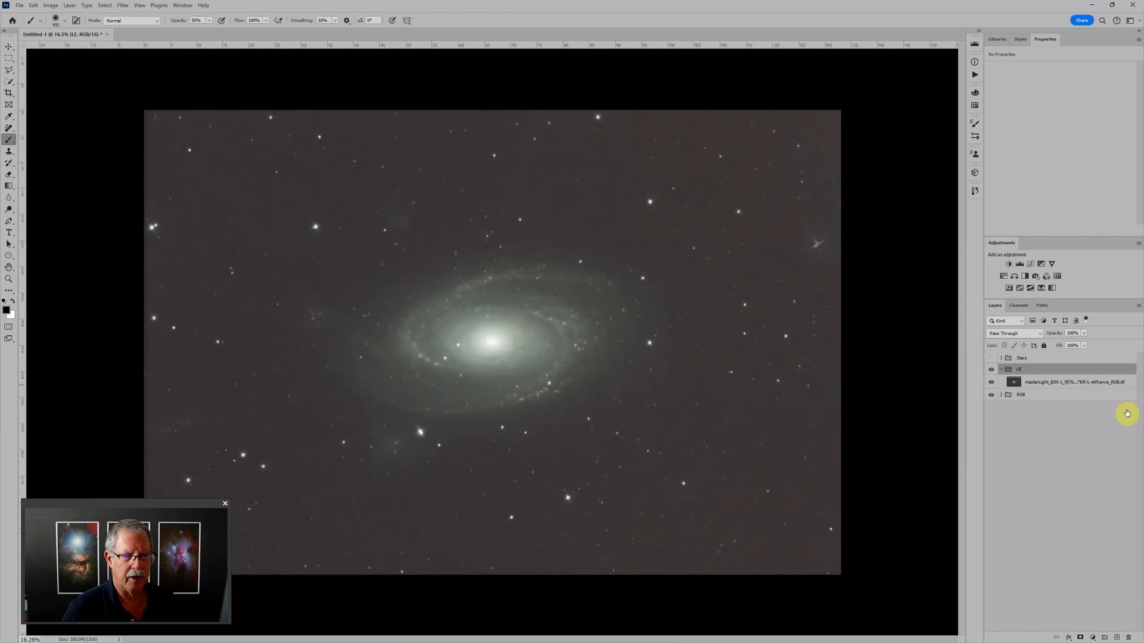
Restrict the LE group's blending to the red channel by turning off G and B in its Blending Options
{"action": "double_click", "coordinate": [1069, 371]}
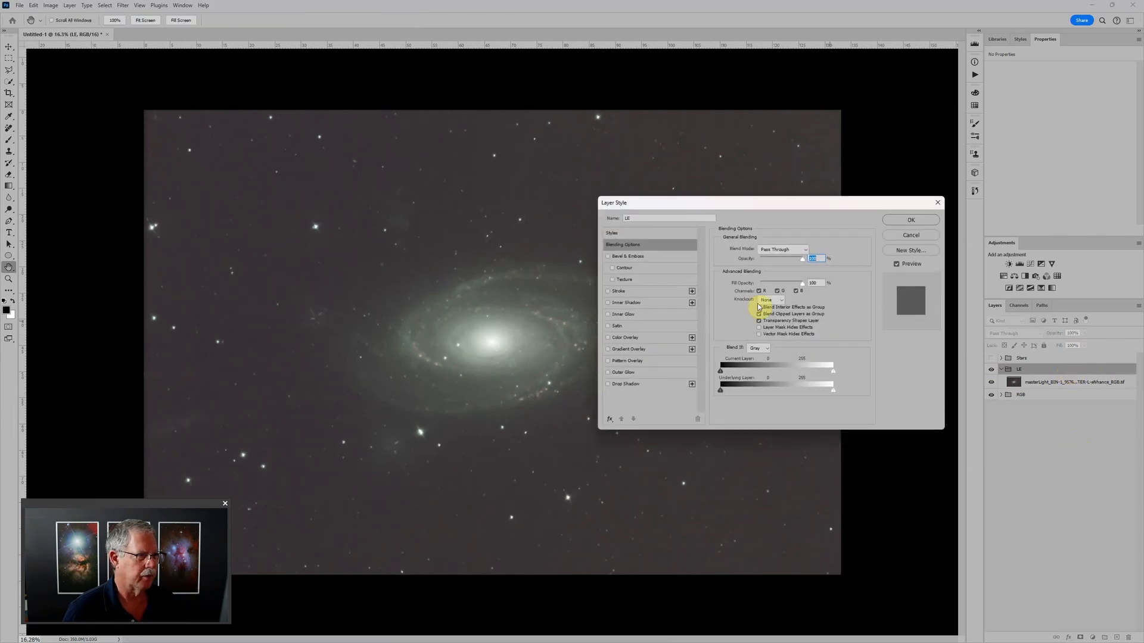
{"action": "left_click_drag", "start_coordinate": [764, 204], "coordinate": [703, 213]}
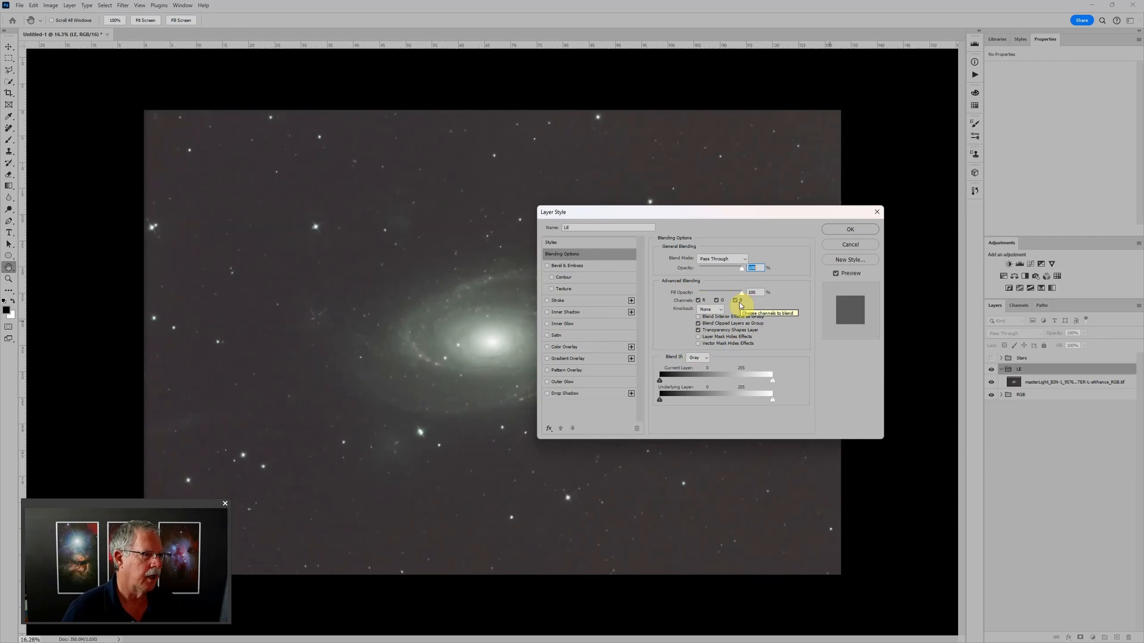
{"action": "left_click_drag", "start_coordinate": [723, 215], "coordinate": [814, 218]}
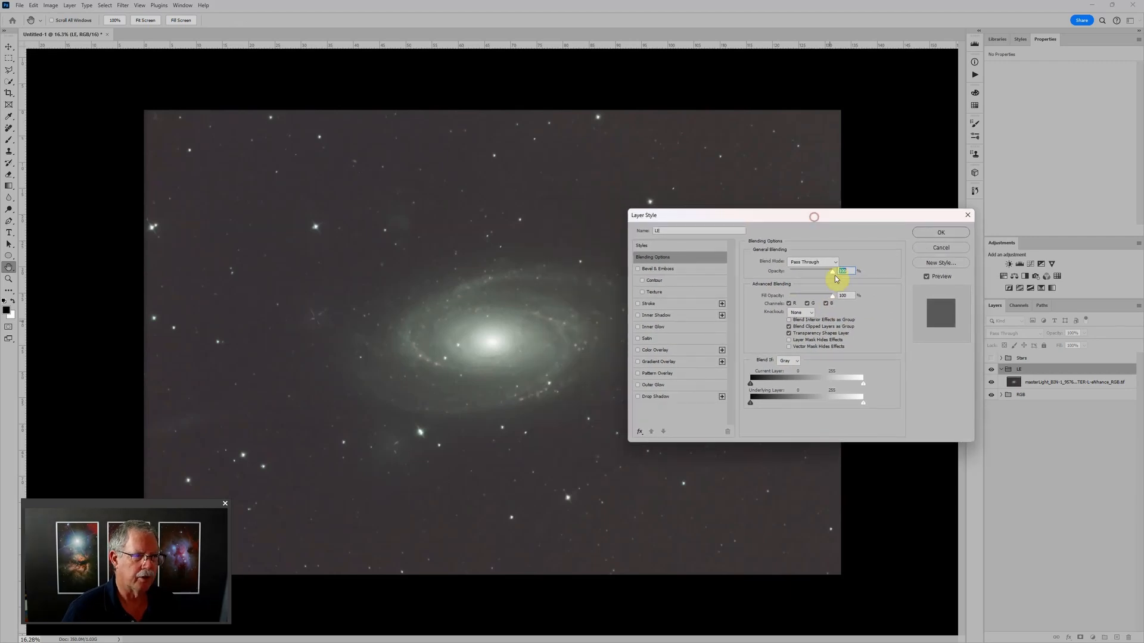
{"action": "left_click", "coordinate": [829, 304]}
{"action": "left_click", "coordinate": [809, 304]}
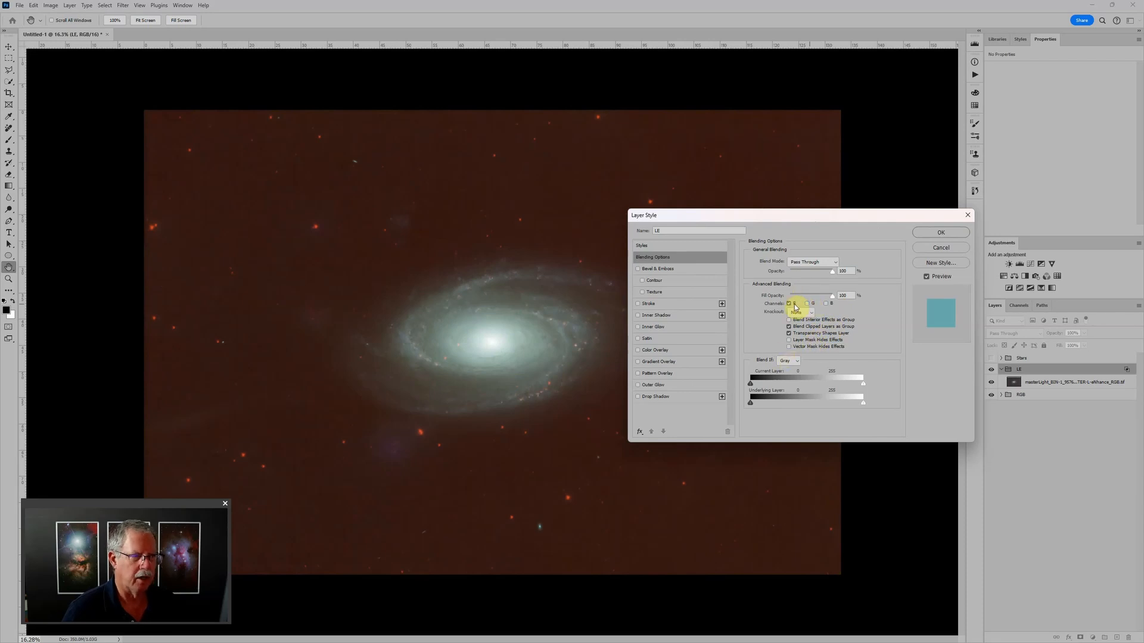
{"action": "left_click", "coordinate": [938, 232]}
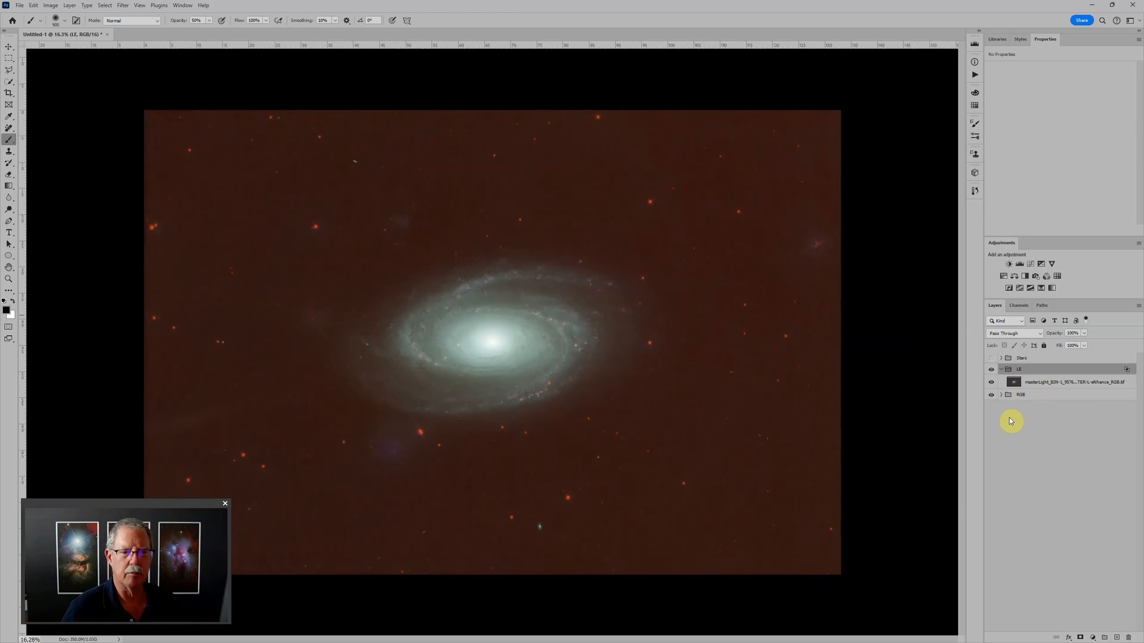
Toggle the LE group's visibility to compare the galaxy with and without the red-channel contribution
{"action": "left_click", "coordinate": [992, 370]}
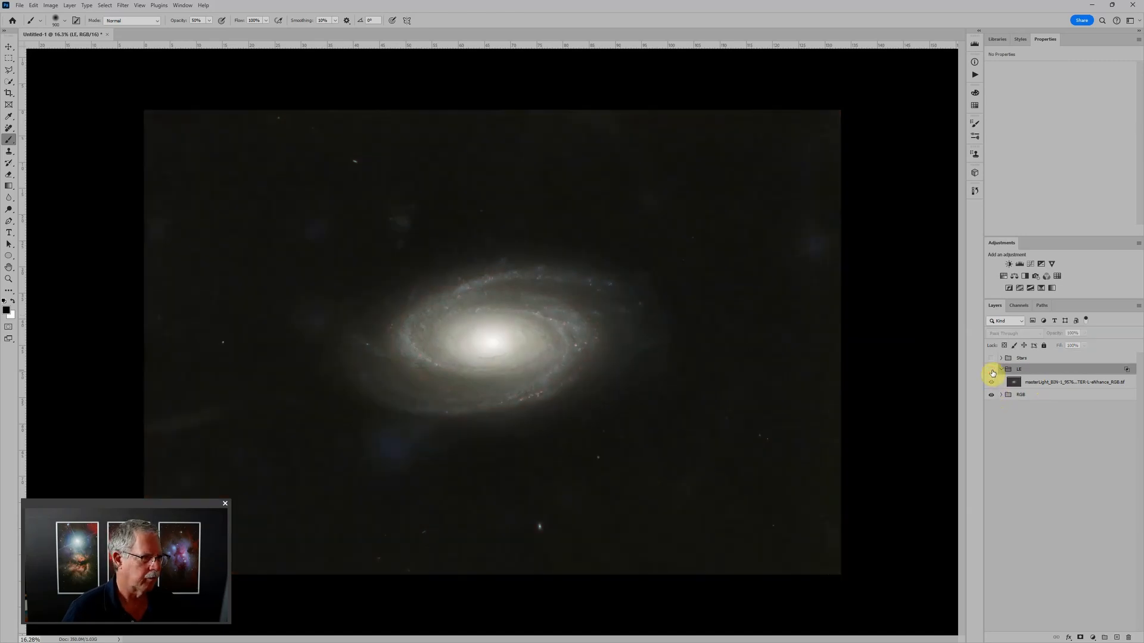
{"action": "left_click", "coordinate": [991, 370]}
{"action": "left_click", "coordinate": [992, 370]}
{"action": "left_click", "coordinate": [991, 370]}
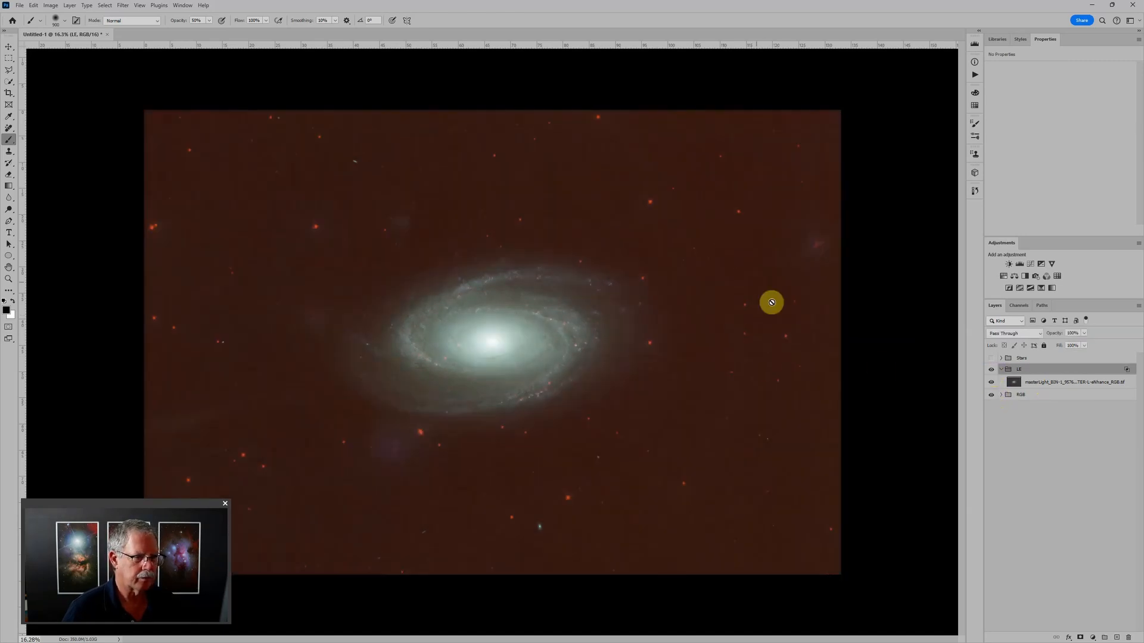
Add a Levels adjustment above the L-eNhance layer in the LE group, with black input 52 and midtone 0.96
{"action": "left_click", "coordinate": [1016, 383]}
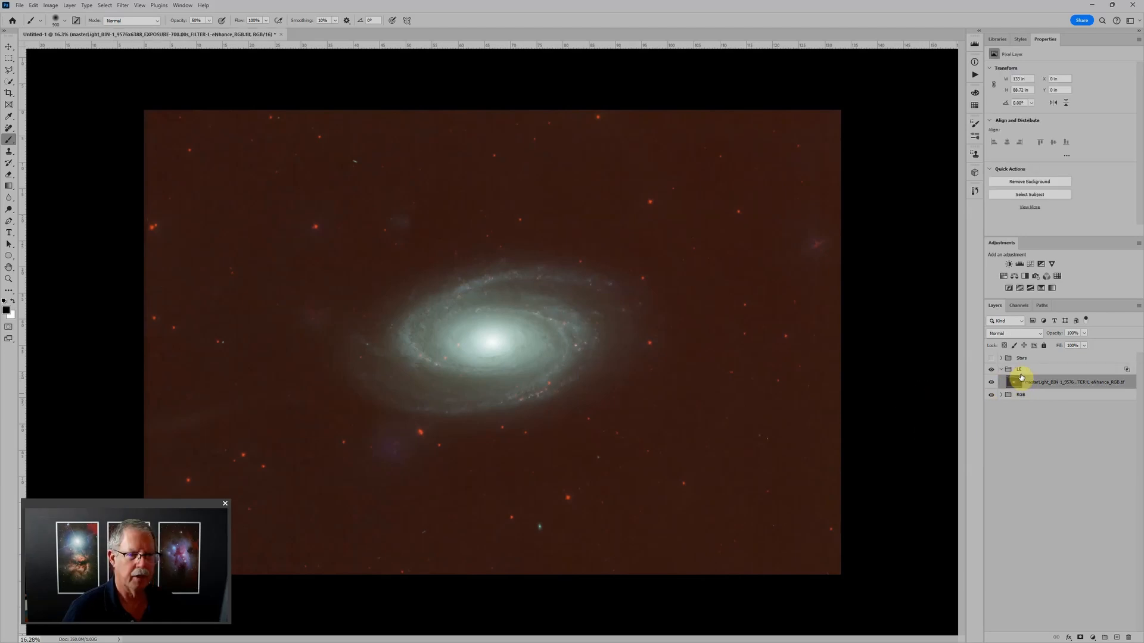
{"action": "left_click", "coordinate": [1016, 370]}
{"action": "left_click", "coordinate": [1030, 382]}
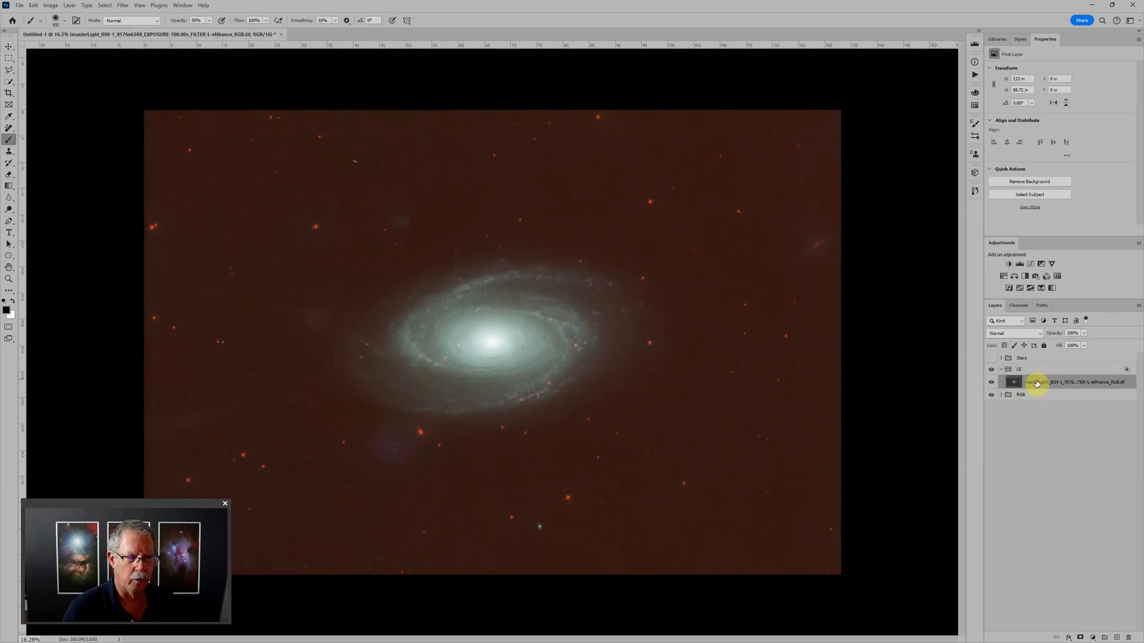
{"action": "left_click", "coordinate": [1019, 264]}
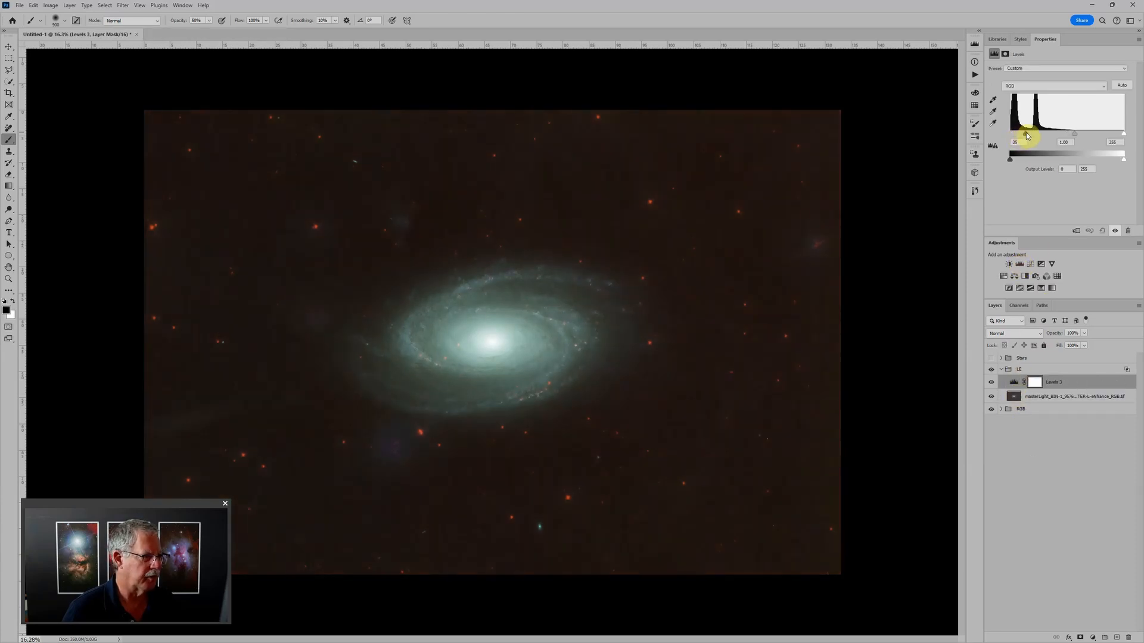
{"action": "left_click_drag", "start_coordinate": [1026, 132], "coordinate": [1077, 136]}
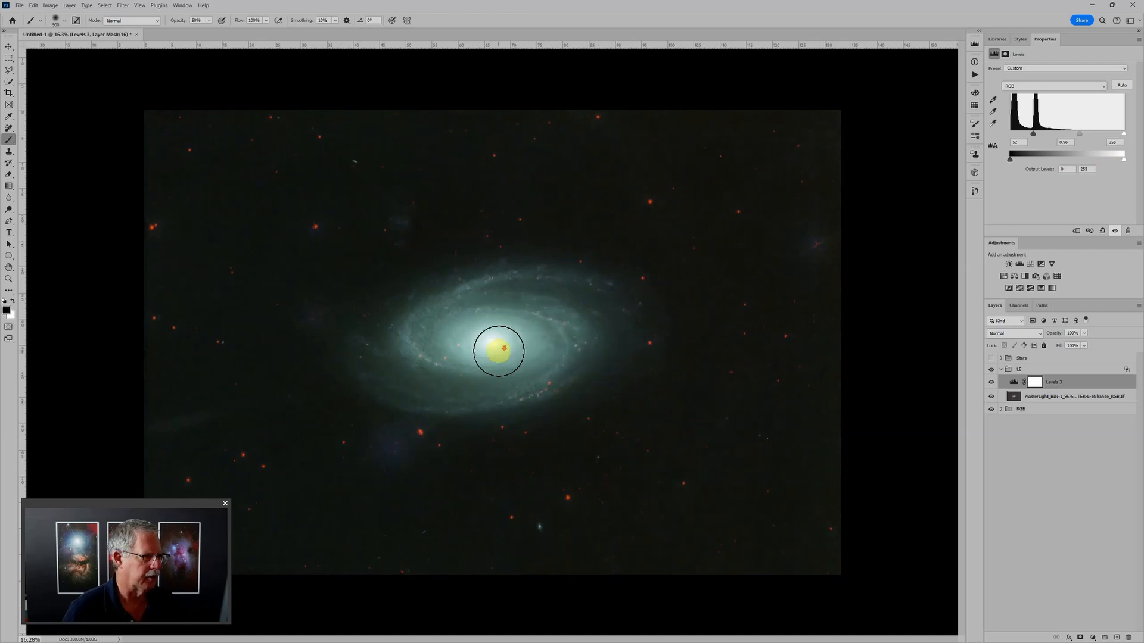
Compare the galaxy with the Levels-adjusted LE group hidden and shown at different magnifications
{"action": "scroll", "coordinate": [498, 345], "scroll_direction": "down", "scroll_amount": 2}
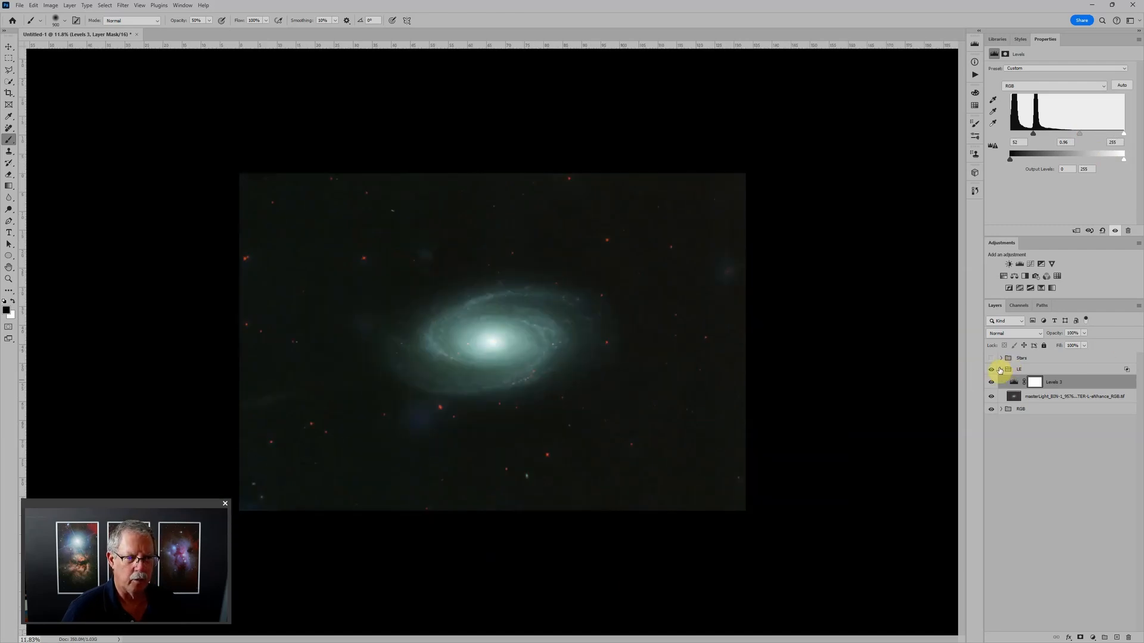
{"action": "scroll", "coordinate": [513, 357], "scroll_direction": "up", "scroll_amount": 5}
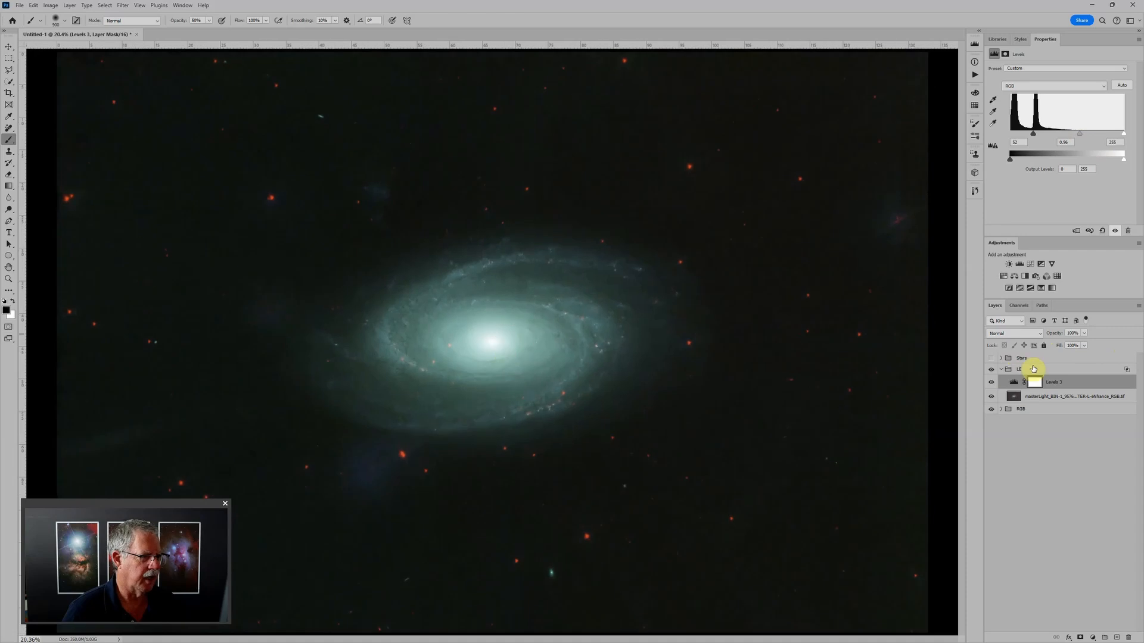
{"action": "left_click", "coordinate": [992, 370]}
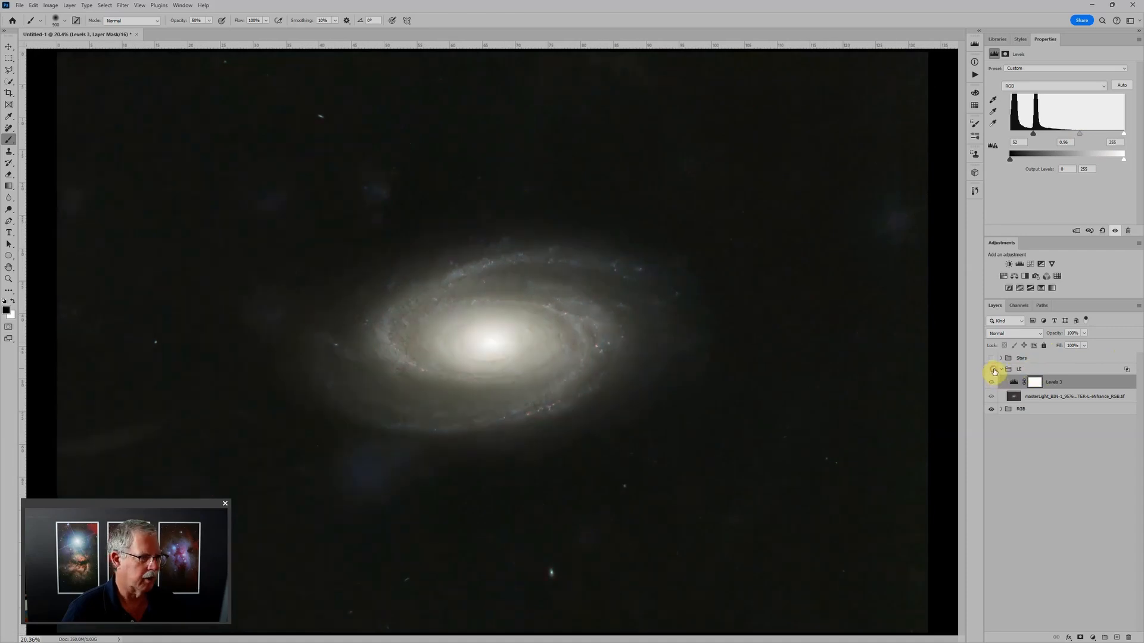
{"action": "left_click", "coordinate": [991, 370]}
{"action": "scroll", "coordinate": [934, 352], "scroll_direction": "down", "scroll_amount": 5}
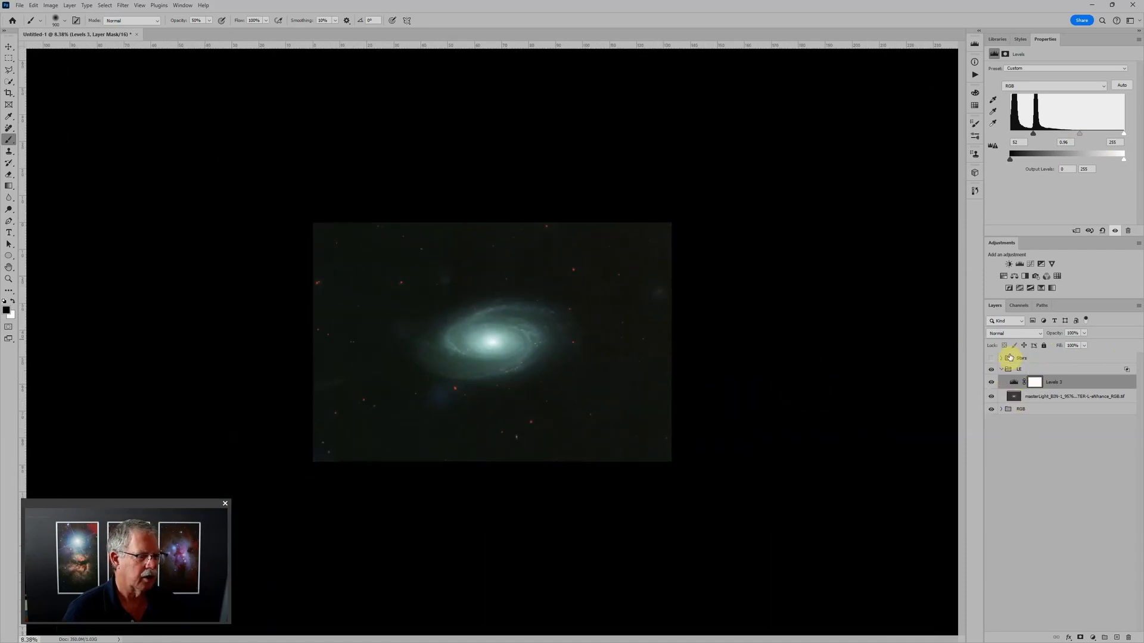
{"action": "scroll", "coordinate": [556, 347], "scroll_direction": "up", "scroll_amount": 2}
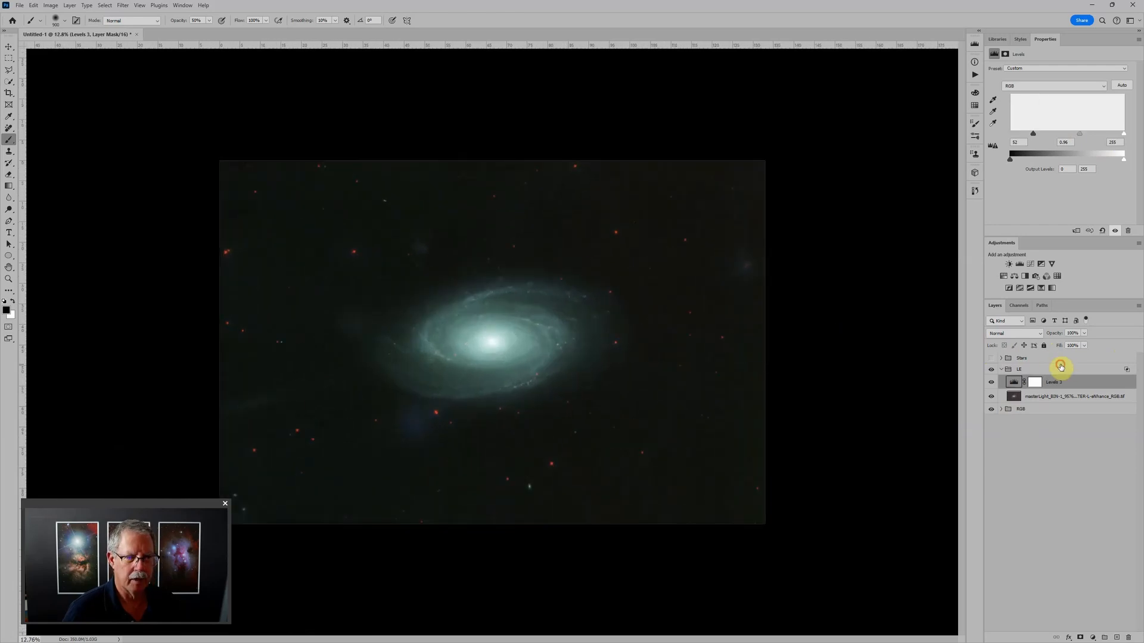
Set the LE group's blend mode to Screen and lower the midtone of its Levels adjustment to 0.92
{"action": "left_click", "coordinate": [1053, 369]}
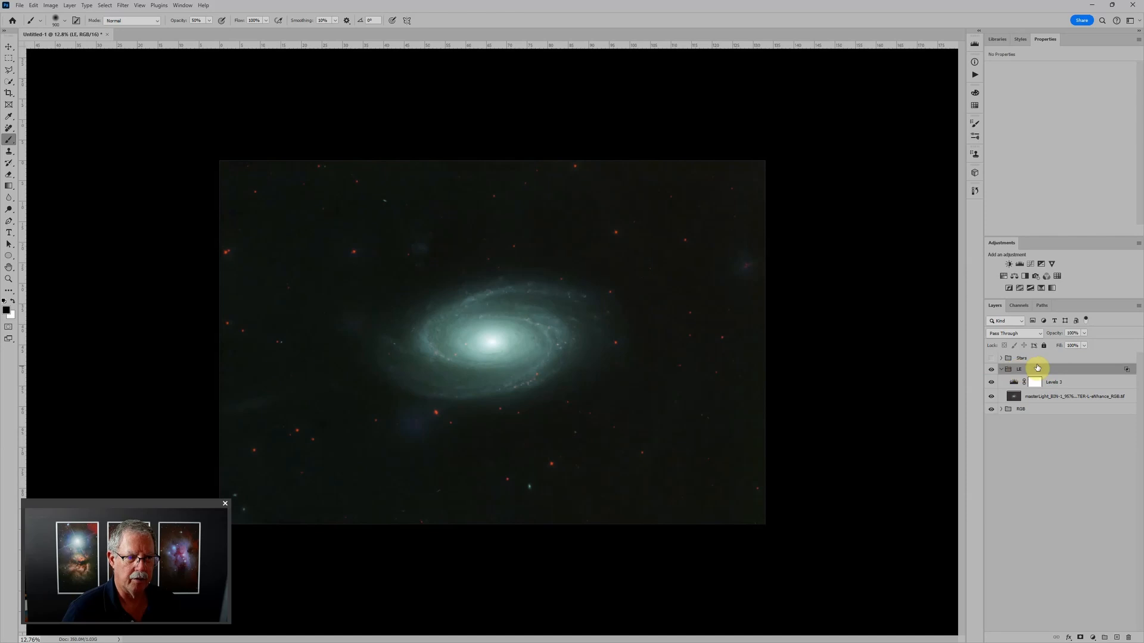
{"action": "left_click", "coordinate": [1023, 336]}
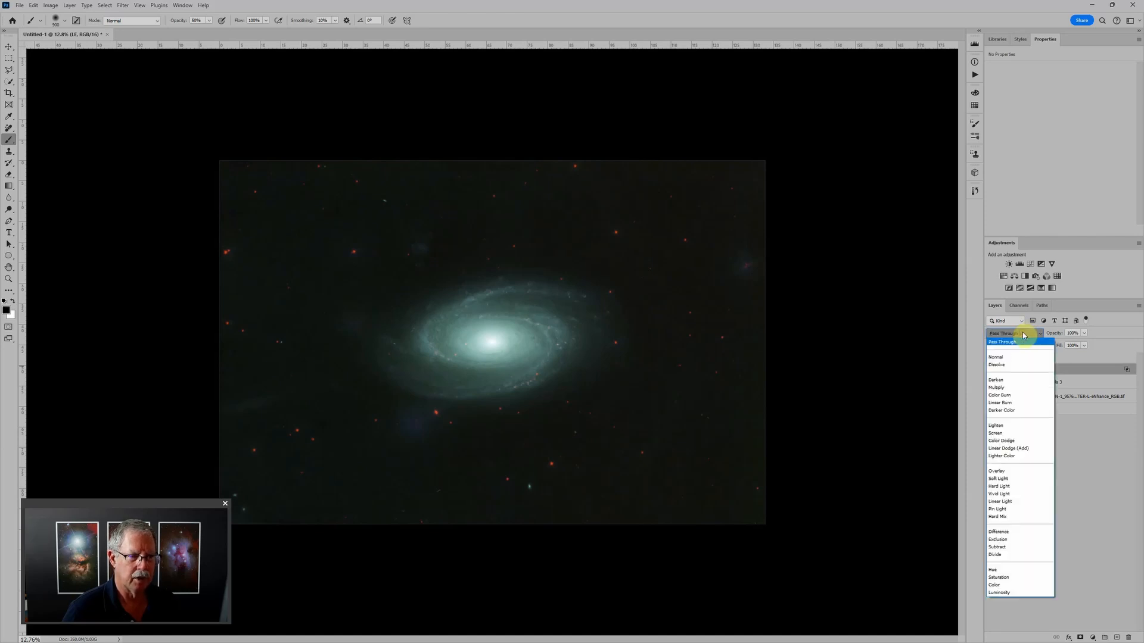
{"action": "left_click", "coordinate": [1008, 433]}
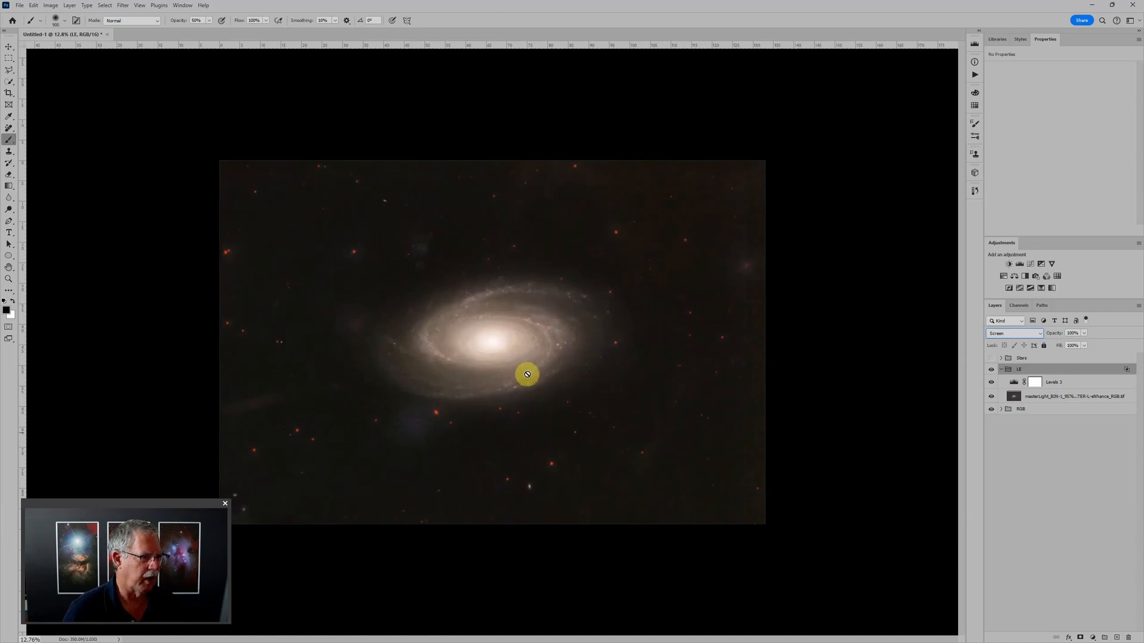
{"action": "left_click", "coordinate": [1015, 383]}
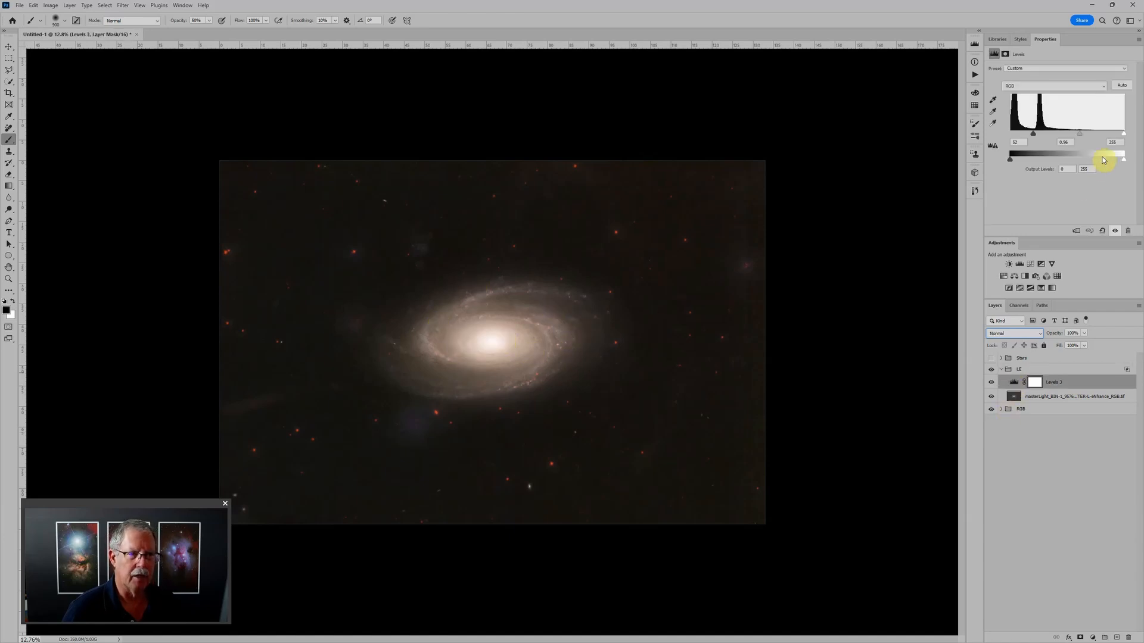
{"action": "mouse_move", "coordinate": [1079, 134]}
{"action": "left_mouse_down"}
{"action": "mouse_move", "coordinate": [1099, 134]}
{"action": "mouse_move", "coordinate": [1080, 135]}
{"action": "left_mouse_up"}
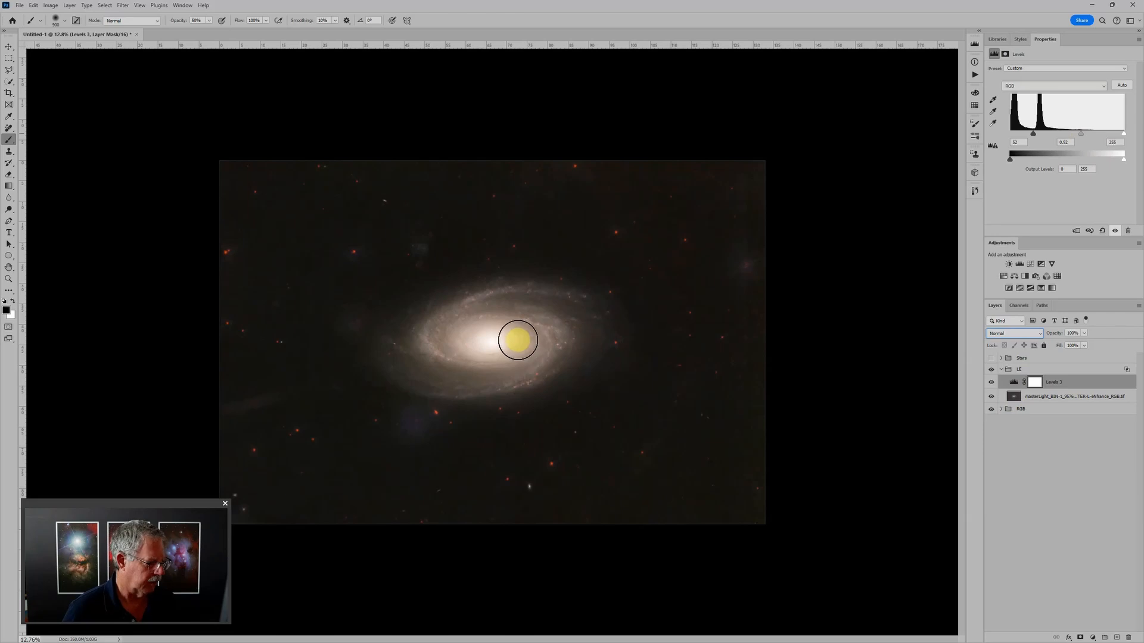
Duplicate the Luminance RGB layer and move the copy into the LE group, directly above the L-eNhance layer
{"action": "scroll", "coordinate": [517, 343], "scroll_direction": "up", "scroll_amount": 3}
{"action": "scroll", "coordinate": [592, 358], "scroll_direction": "down", "scroll_amount": 2}
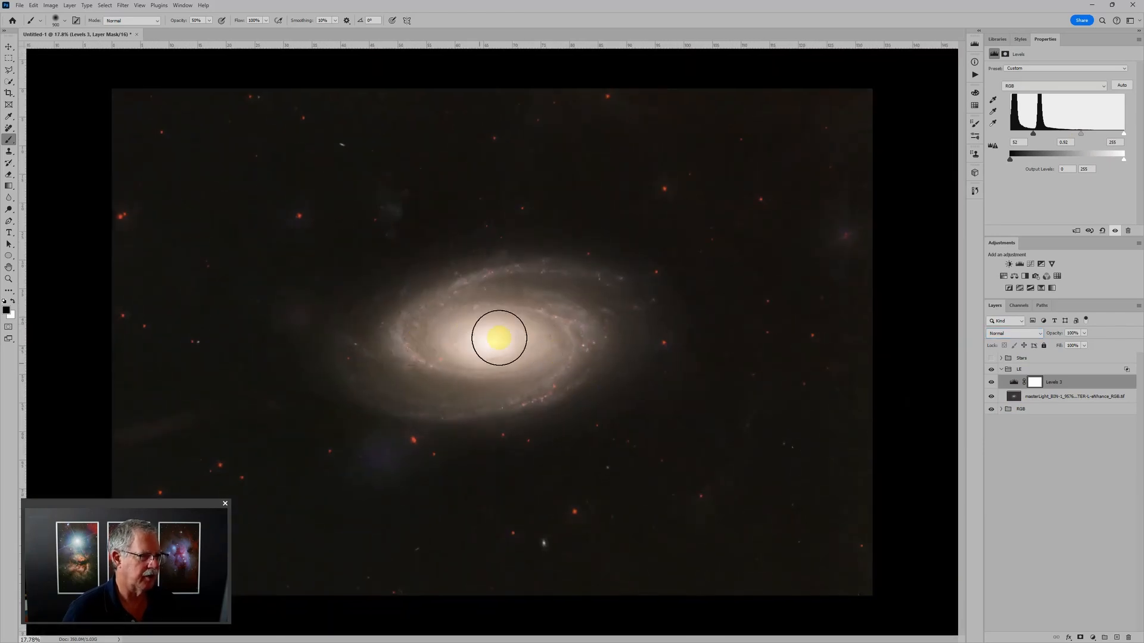
{"action": "scroll", "coordinate": [498, 332], "scroll_direction": "down", "scroll_amount": 2}
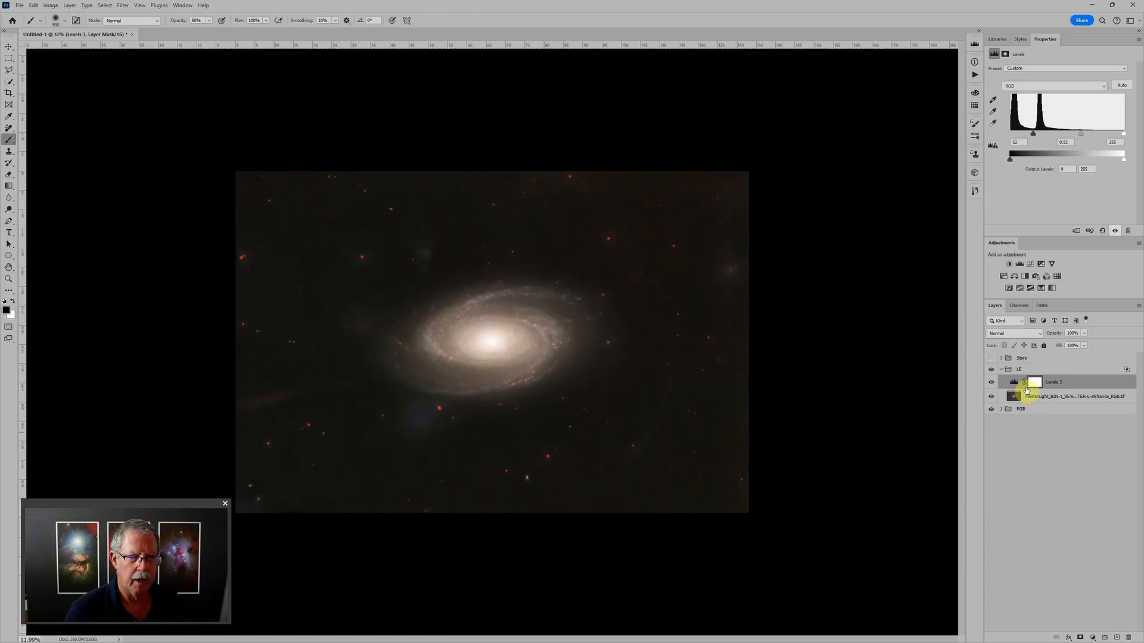
{"action": "left_click", "coordinate": [1002, 409]}
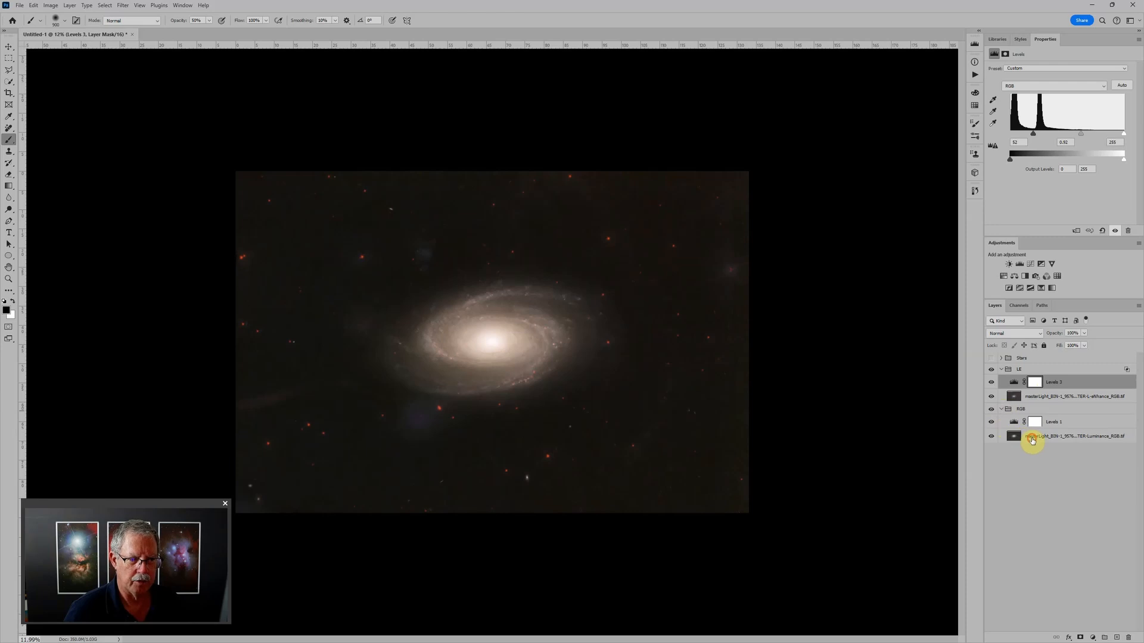
{"action": "left_click", "coordinate": [1039, 438]}
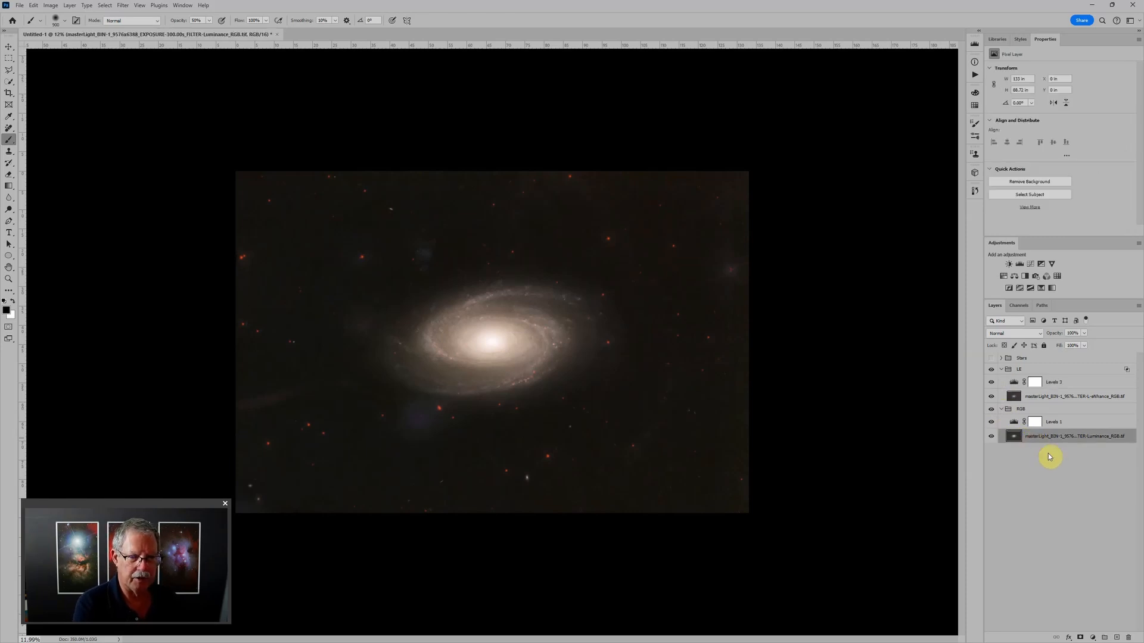
{"action": "key", "text": "ctrl+j"}
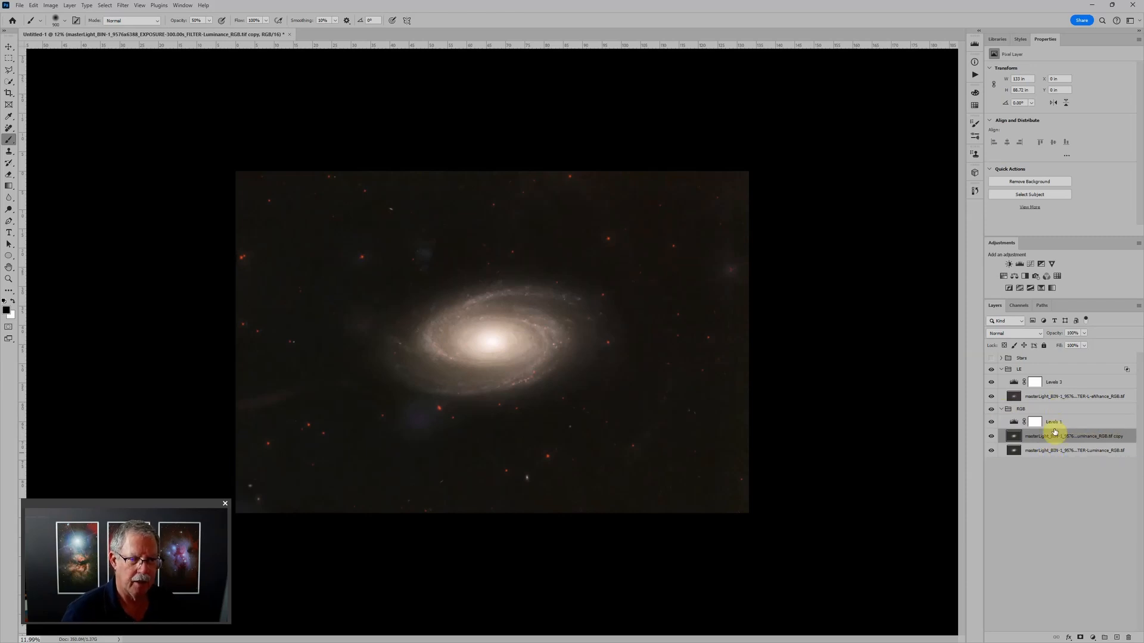
{"action": "left_click_drag", "start_coordinate": [1054, 436], "coordinate": [1055, 393]}
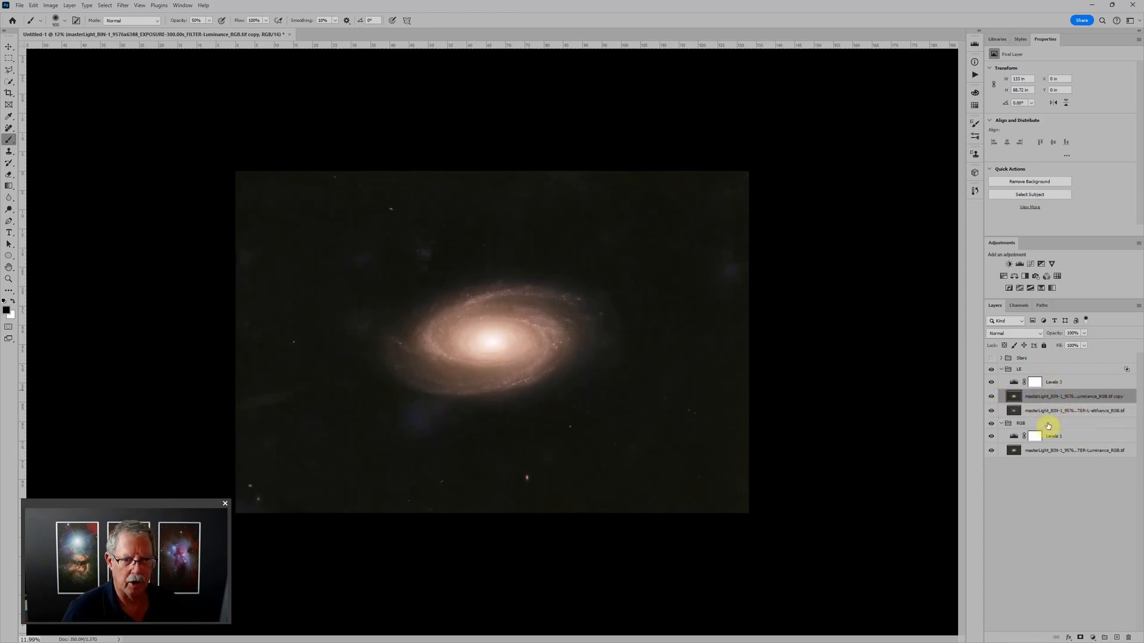
Check the galaxy with the Luminance copy hidden and shown, then set that copy's blend mode to Subtract
{"action": "left_click", "coordinate": [1116, 412]}
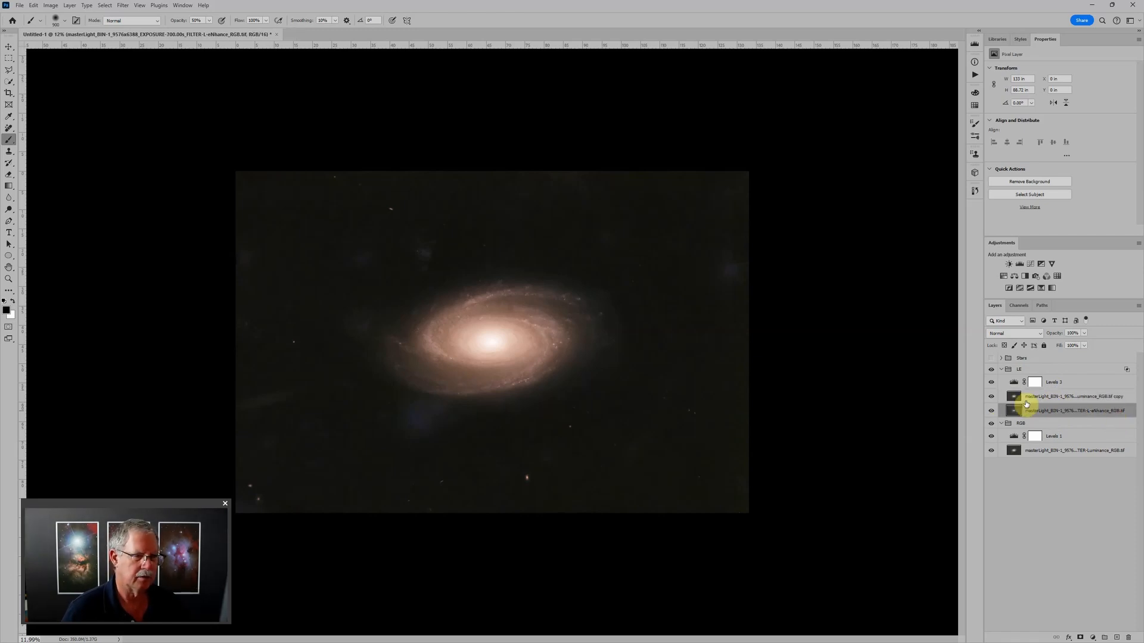
{"action": "left_click", "coordinate": [991, 397]}
{"action": "left_click", "coordinate": [991, 397]}
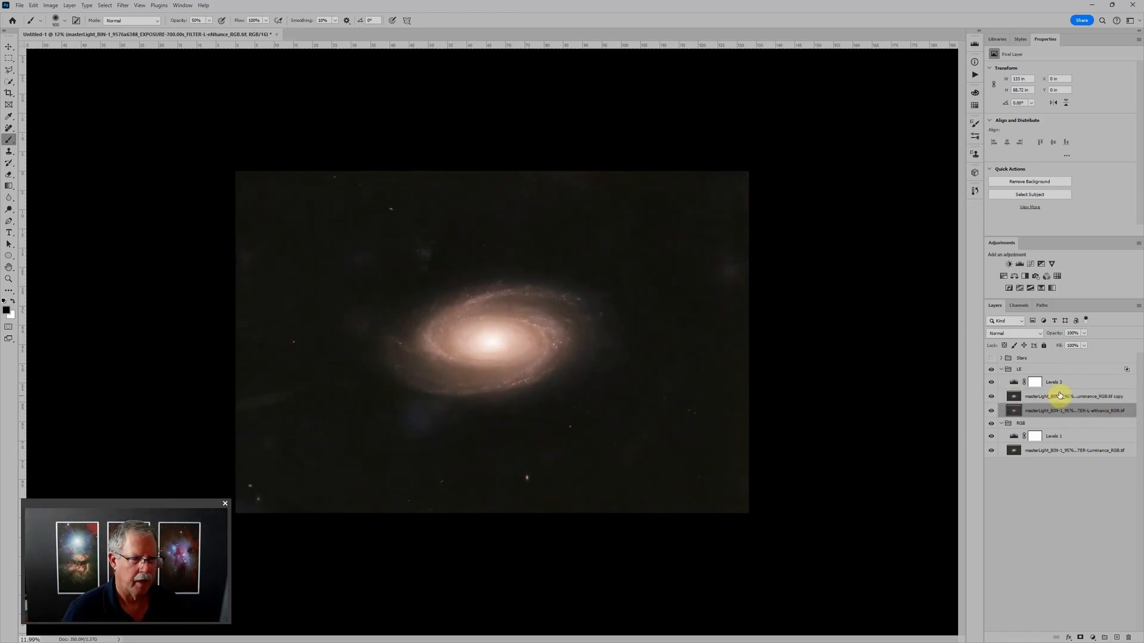
{"action": "left_click", "coordinate": [1069, 398]}
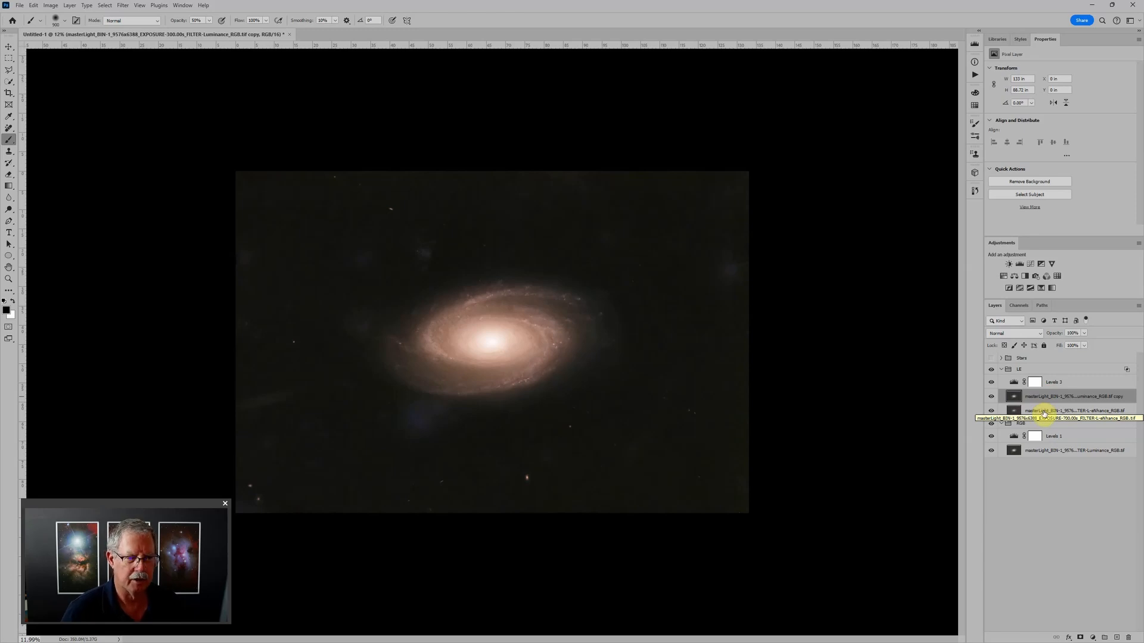
{"action": "left_click", "coordinate": [1041, 335]}
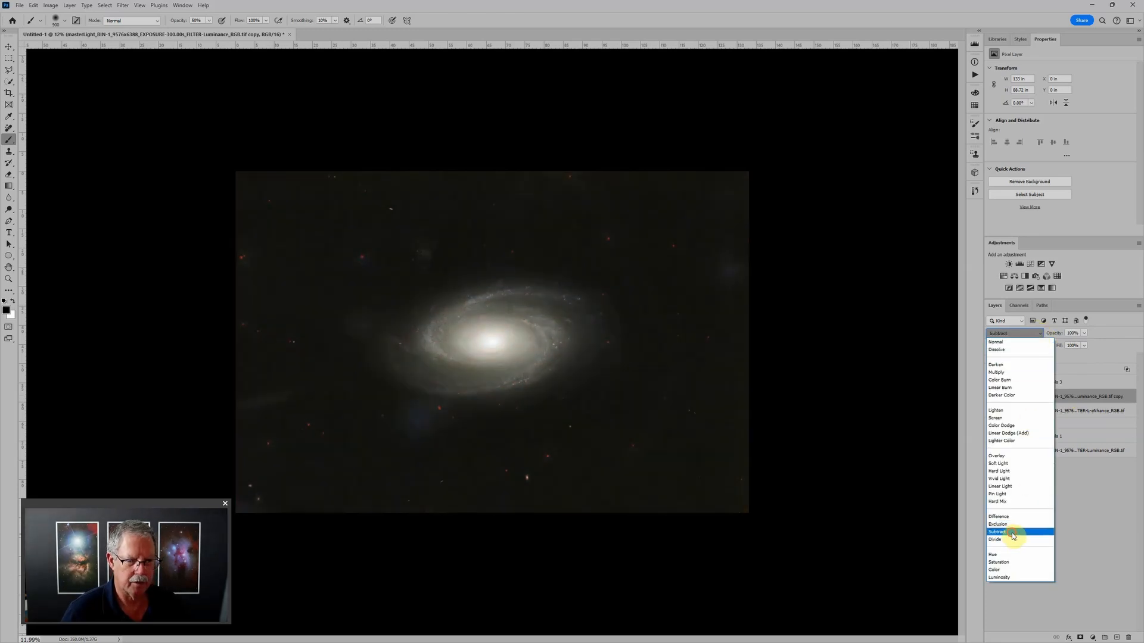
{"action": "left_click", "coordinate": [1011, 533]}
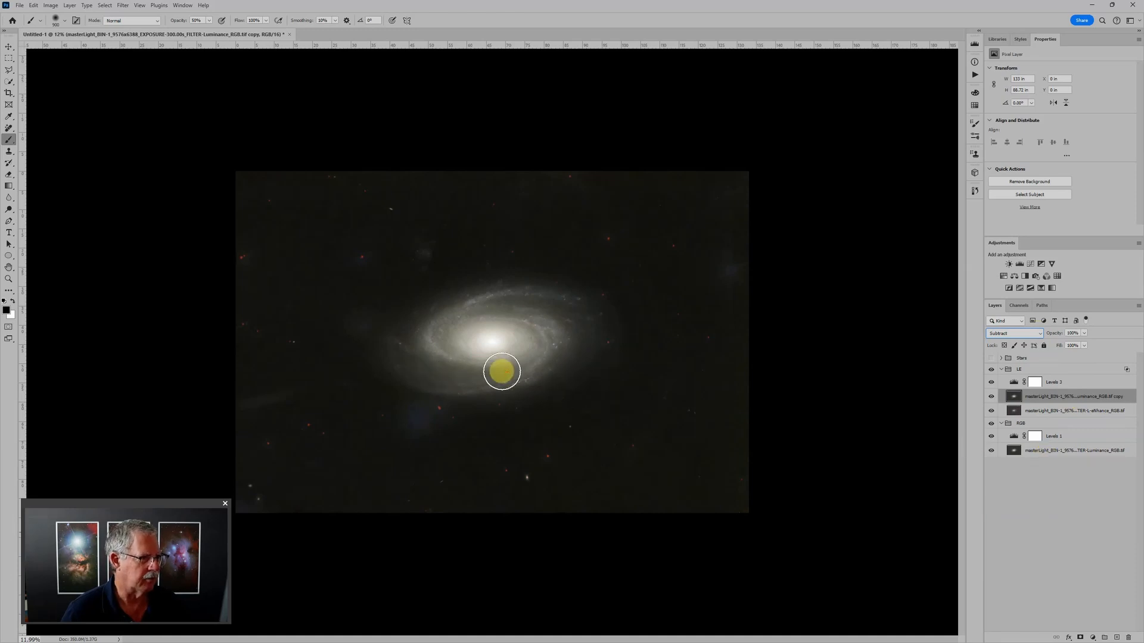
Add a Levels adjustment clipped to the Luminance copy, with midtone 0.15 and output black 13
{"action": "scroll", "coordinate": [502, 372], "scroll_direction": "up", "scroll_amount": 5}
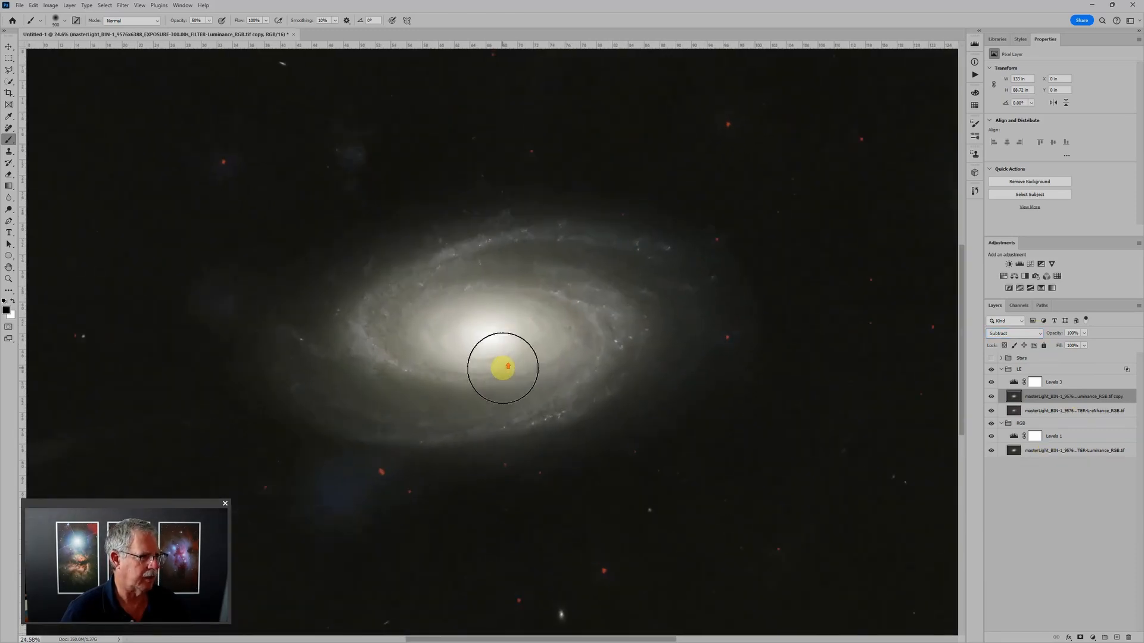
{"action": "scroll", "coordinate": [489, 341], "scroll_direction": "up", "scroll_amount": 1}
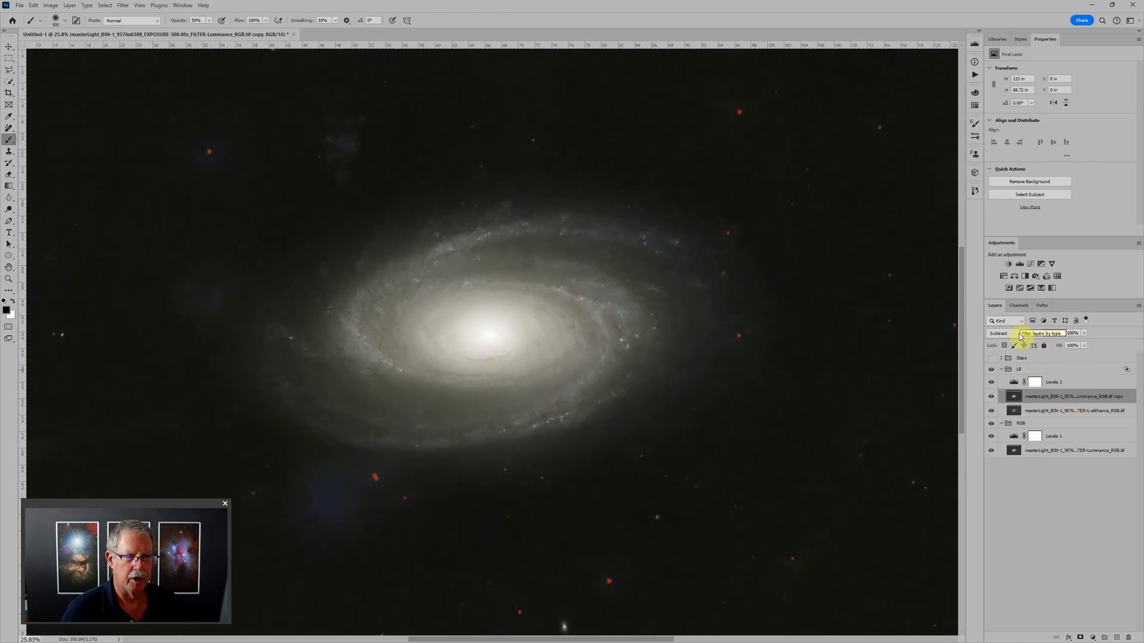
{"action": "left_click", "coordinate": [1020, 265]}
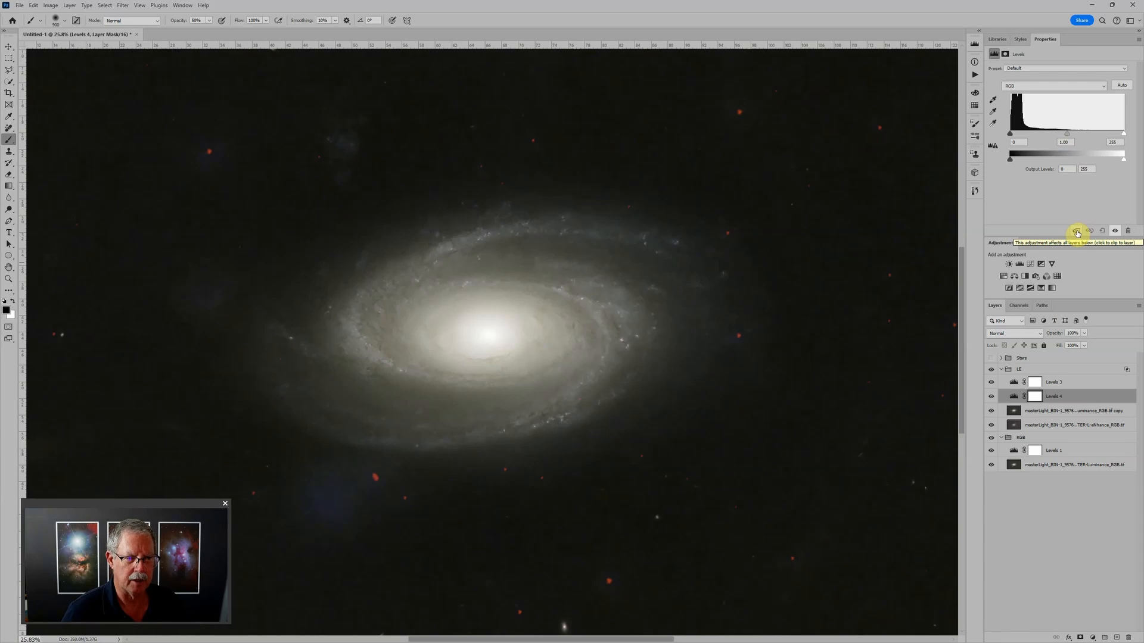
{"action": "left_click", "coordinate": [1077, 232]}
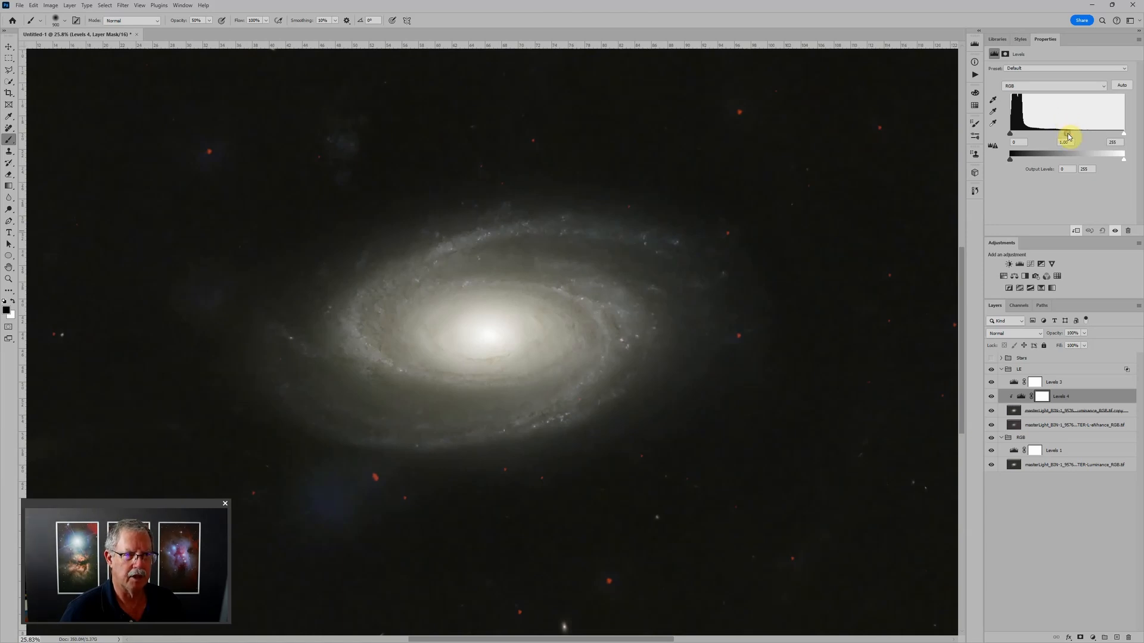
{"action": "left_click_drag", "start_coordinate": [1074, 137], "coordinate": [1105, 140]}
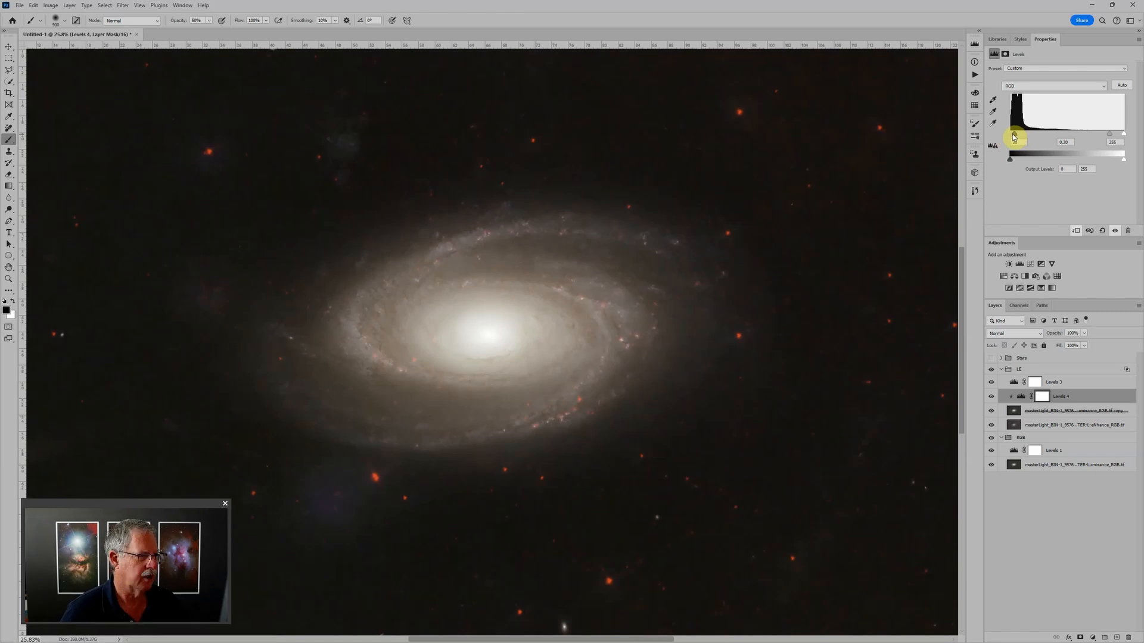
{"action": "left_click_drag", "start_coordinate": [1017, 134], "coordinate": [1017, 160]}
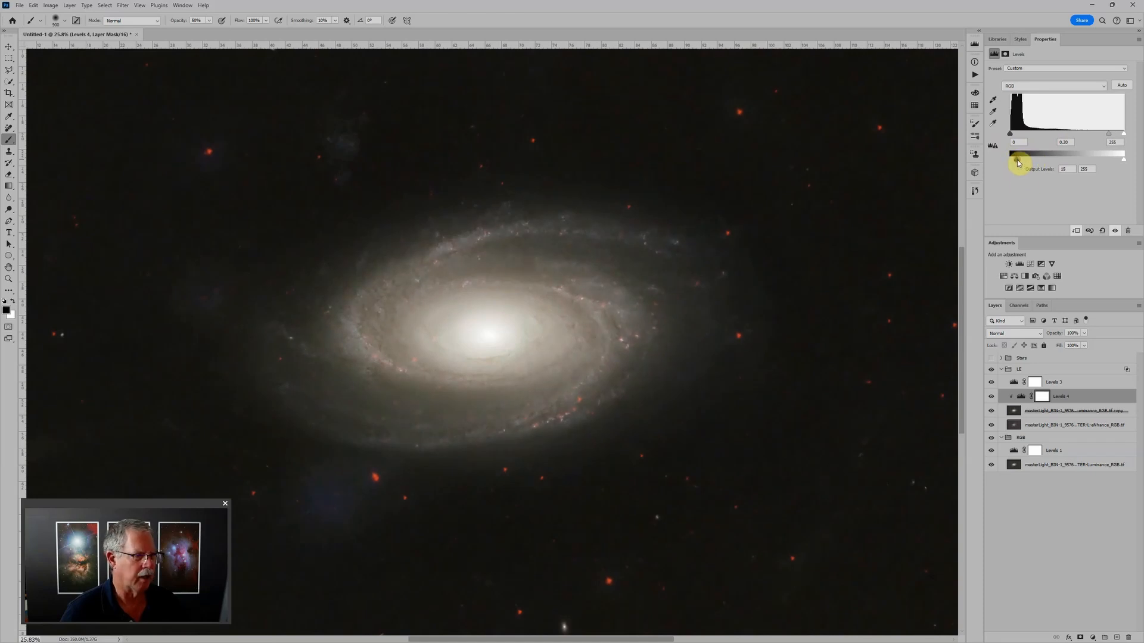
{"action": "left_click_drag", "start_coordinate": [1018, 161], "coordinate": [1015, 161]}
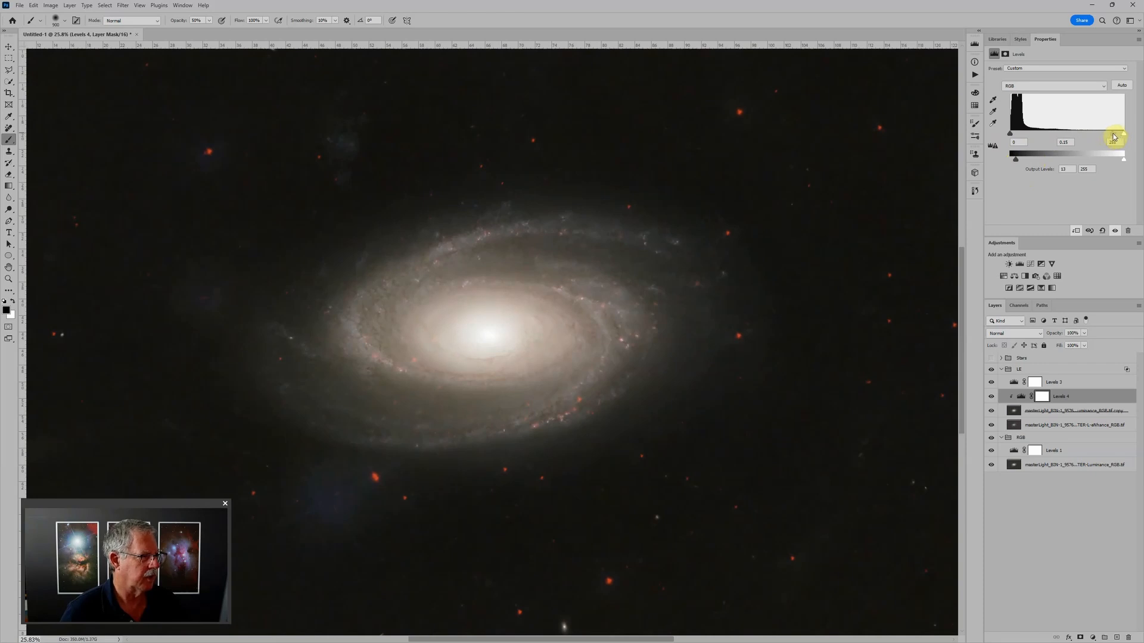
Inspect the galaxy at different magnifications and compare it with the LE group hidden and shown
{"action": "scroll", "coordinate": [773, 247], "scroll_direction": "down", "scroll_amount": 2}
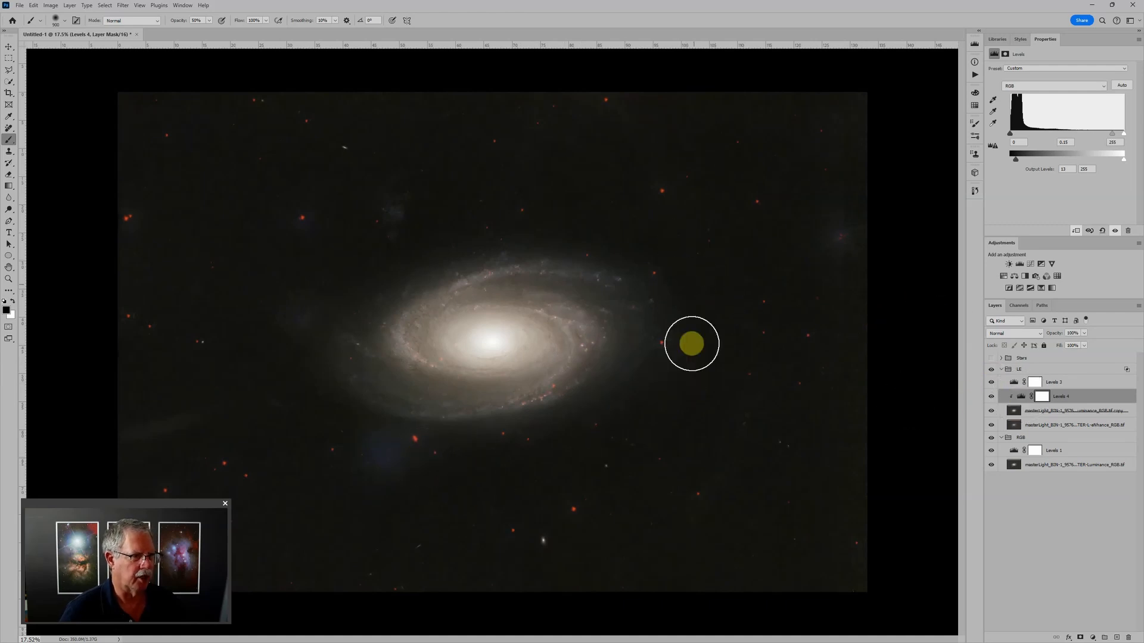
{"action": "scroll", "coordinate": [649, 300], "scroll_direction": "up", "scroll_amount": 1}
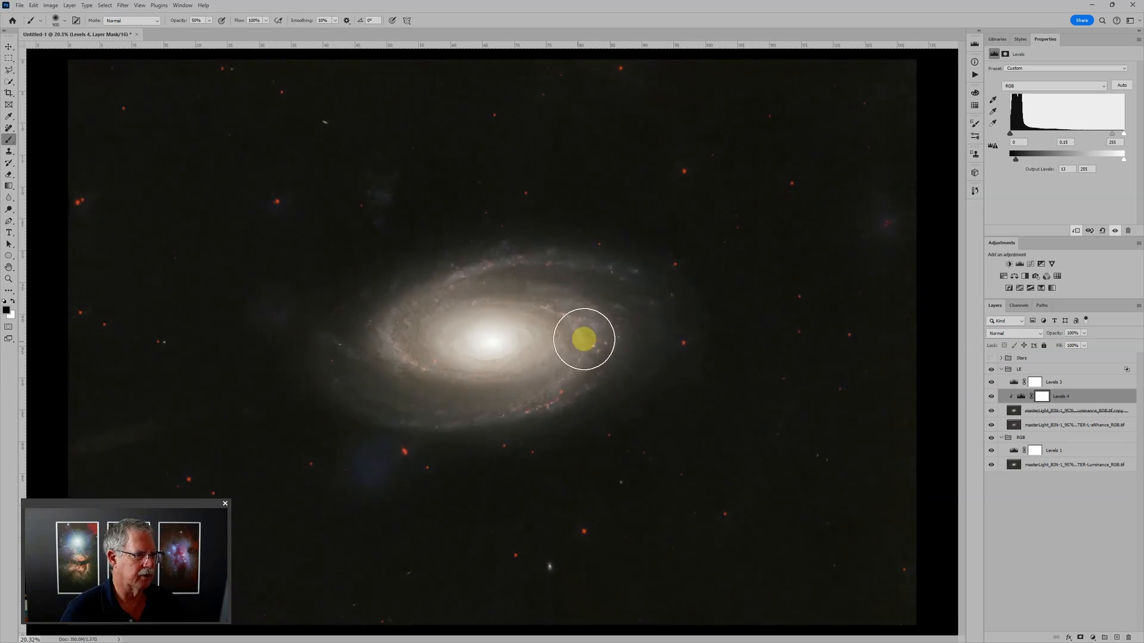
{"action": "scroll", "coordinate": [584, 339], "scroll_direction": "up", "scroll_amount": 1}
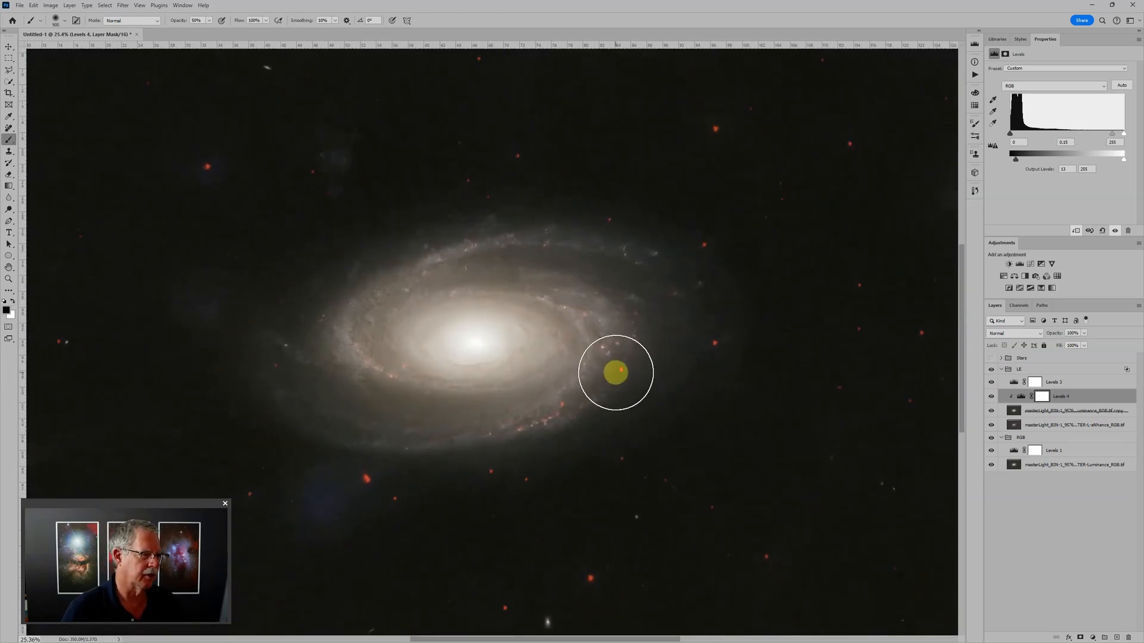
{"action": "scroll", "coordinate": [614, 371], "scroll_direction": "down", "scroll_amount": 1}
{"action": "scroll", "coordinate": [613, 374], "scroll_direction": "down", "scroll_amount": 1}
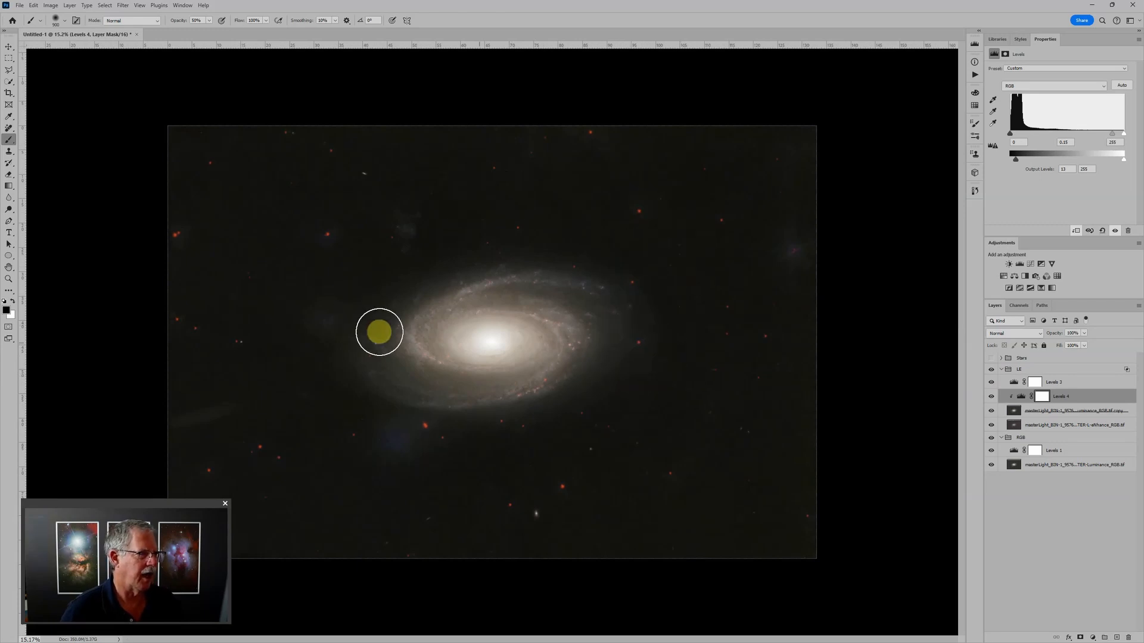
{"action": "left_click", "coordinate": [1042, 371]}
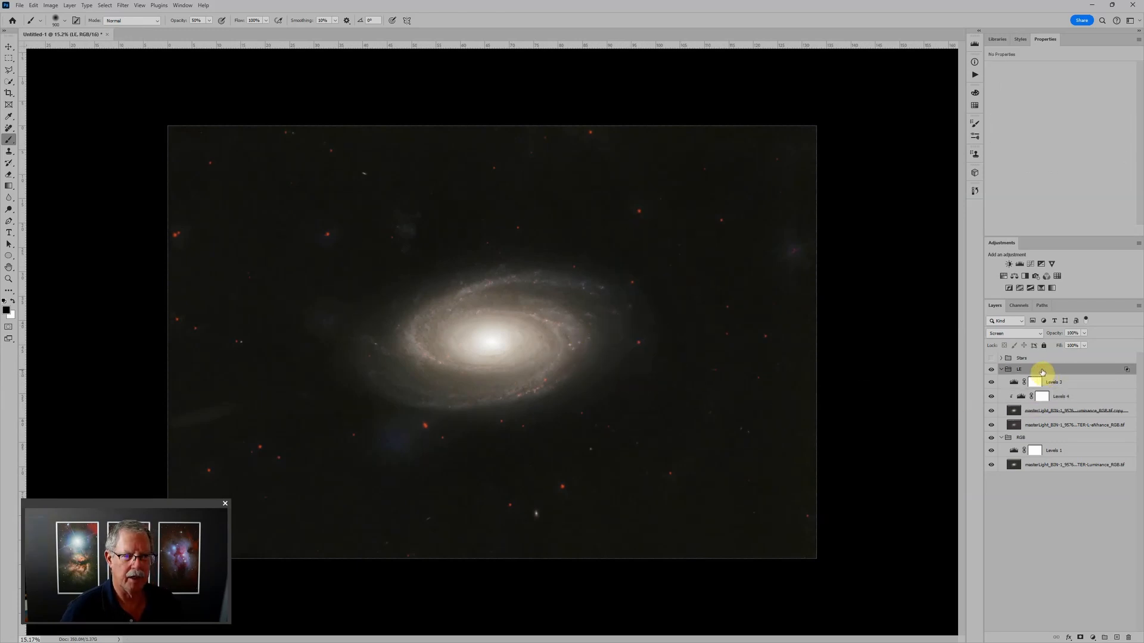
{"action": "left_click", "coordinate": [992, 370]}
{"action": "left_click", "coordinate": [992, 370]}
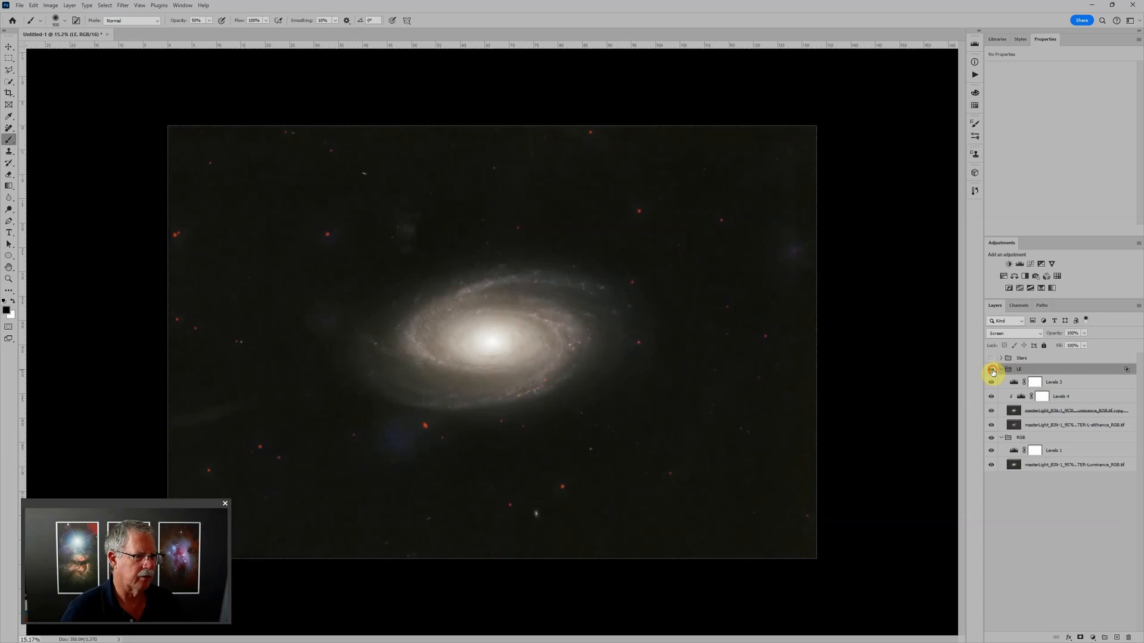
{"action": "left_click", "coordinate": [992, 371]}
{"action": "left_click", "coordinate": [991, 371]}
{"action": "left_click", "coordinate": [992, 370]}
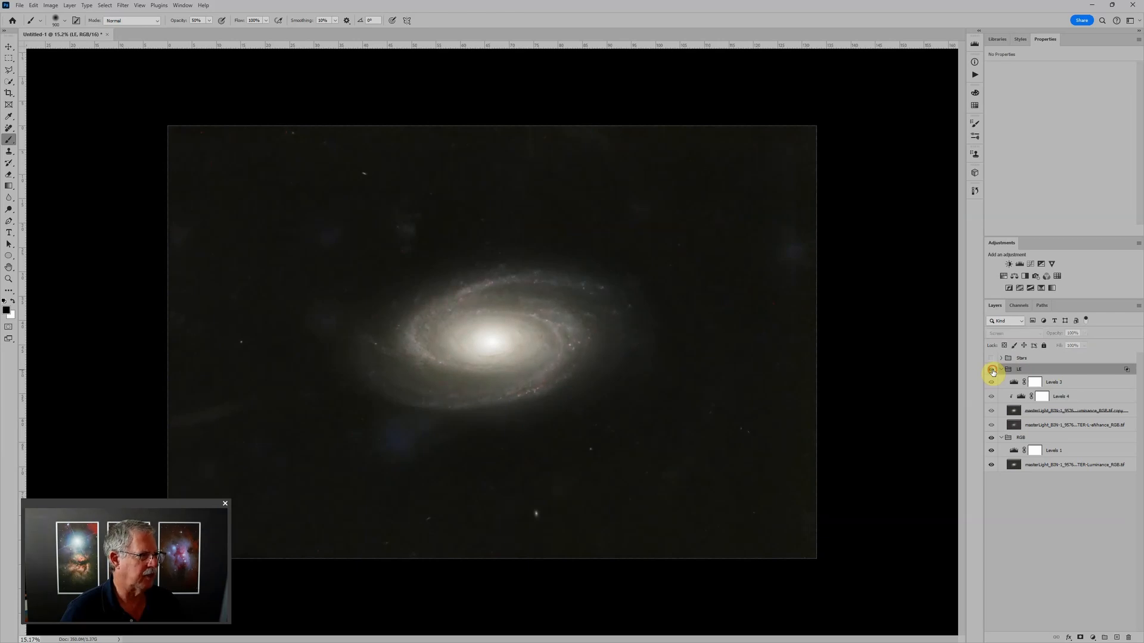
{"action": "left_click", "coordinate": [992, 371]}
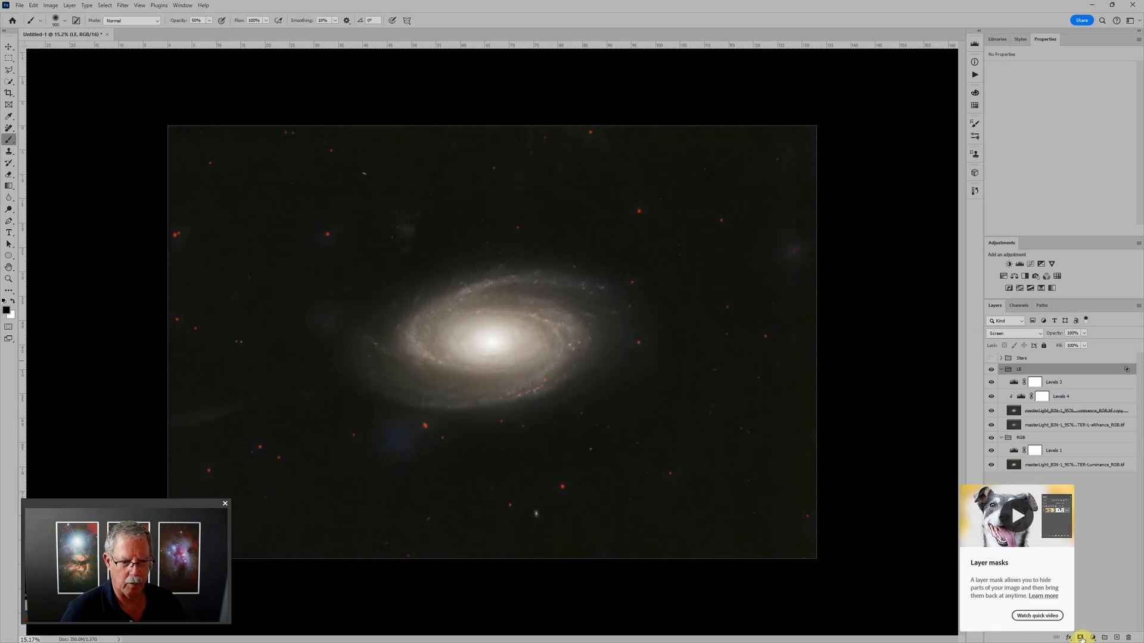
Add a layer mask to the LE group and paint it black with an enlarged 100% opacity brush over the background around the galaxy
{"action": "left_click", "coordinate": [1080, 638]}
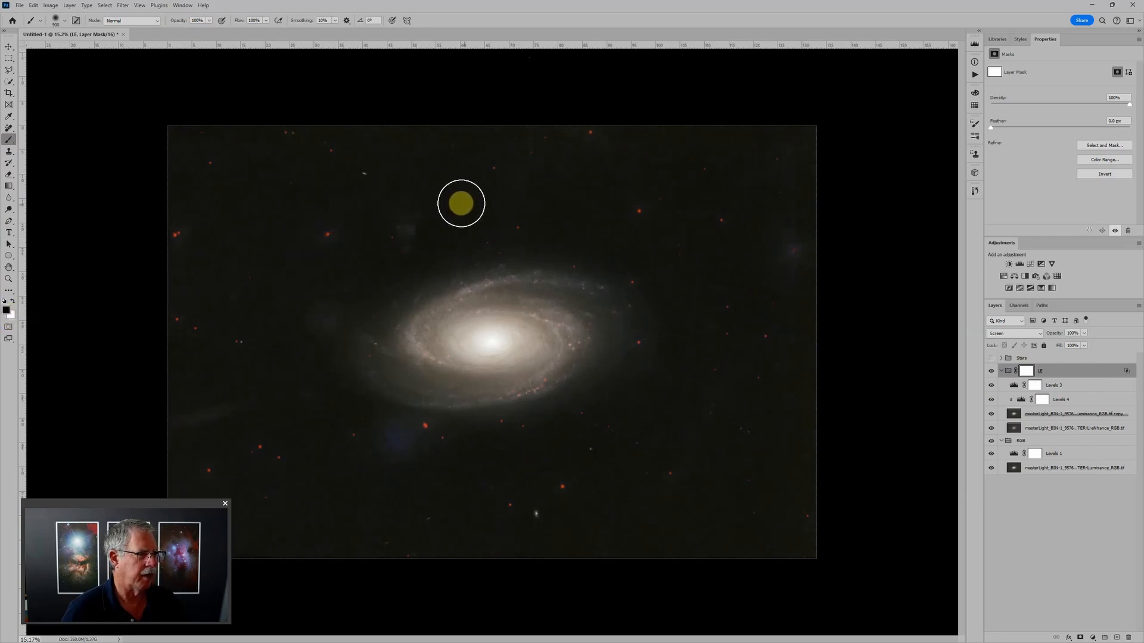
{"action": "mouse_move", "coordinate": [485, 229]}
{"action": "left_mouse_down"}
{"action": "mouse_move", "coordinate": [387, 199]}
{"action": "mouse_move", "coordinate": [401, 151]}
{"action": "mouse_move", "coordinate": [329, 148]}
{"action": "left_mouse_up"}
{"action": "key", "text": "bracketright"}
{"action": "key", "text": "bracketright"}
{"action": "key", "text": "bracketright"}
{"action": "key", "text": "bracketright"}
{"action": "key", "text": "bracketright"}
{"action": "key", "text": "bracketright"}
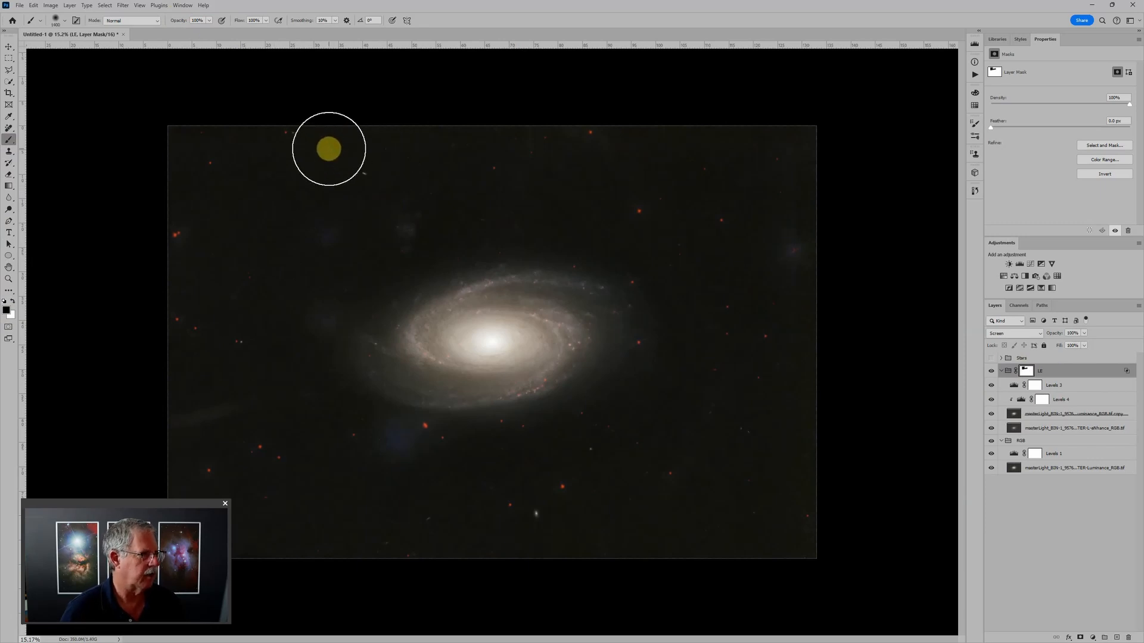
{"action": "key", "text": "bracketleft"}
{"action": "key", "text": "bracketleft"}
{"action": "key", "text": "bracketleft"}
{"action": "key", "text": "bracketleft"}
{"action": "key", "text": "bracketright"}
{"action": "key", "text": "bracketright"}
{"action": "key", "text": "bracketright"}
{"action": "key", "text": "bracketright"}
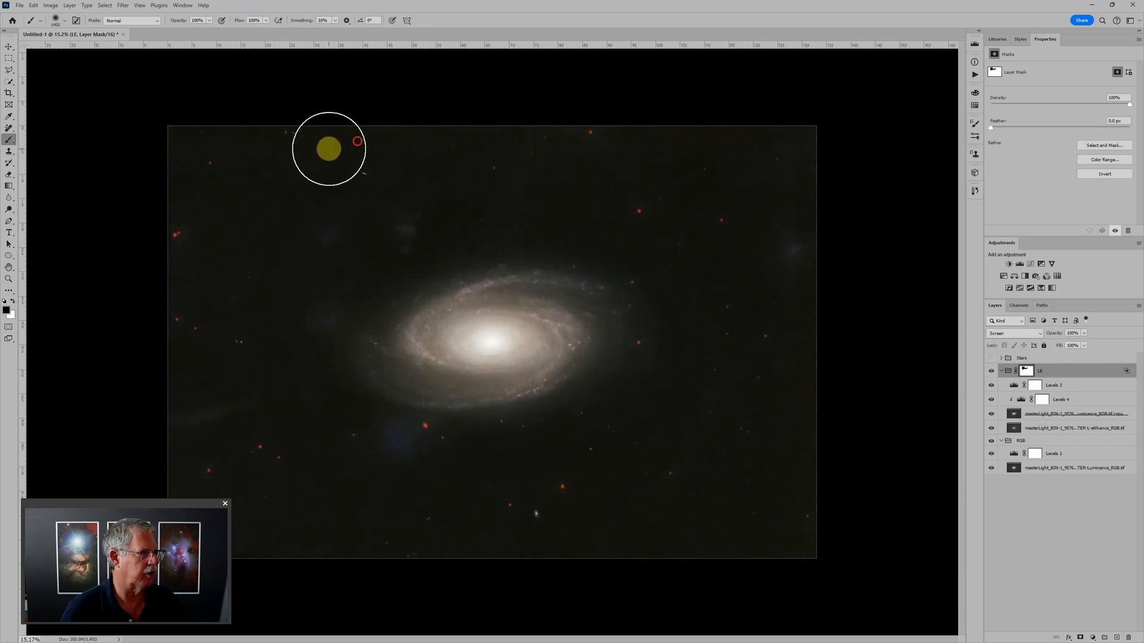
{"action": "mouse_move", "coordinate": [203, 165]}
{"action": "left_mouse_down"}
{"action": "mouse_move", "coordinate": [324, 457]}
{"action": "mouse_move", "coordinate": [351, 473]}
{"action": "mouse_move", "coordinate": [627, 507]}
{"action": "mouse_move", "coordinate": [494, 536]}
{"action": "mouse_move", "coordinate": [691, 482]}
{"action": "mouse_move", "coordinate": [707, 404]}
{"action": "mouse_move", "coordinate": [659, 350]}
{"action": "mouse_move", "coordinate": [795, 332]}
{"action": "mouse_move", "coordinate": [698, 500]}
{"action": "mouse_move", "coordinate": [831, 305]}
{"action": "mouse_move", "coordinate": [792, 546]}
{"action": "mouse_move", "coordinate": [781, 347]}
{"action": "mouse_move", "coordinate": [795, 188]}
{"action": "mouse_move", "coordinate": [779, 358]}
{"action": "mouse_move", "coordinate": [712, 296]}
{"action": "mouse_move", "coordinate": [685, 184]}
{"action": "mouse_move", "coordinate": [641, 221]}
{"action": "mouse_move", "coordinate": [702, 194]}
{"action": "mouse_move", "coordinate": [663, 265]}
{"action": "mouse_move", "coordinate": [645, 189]}
{"action": "mouse_move", "coordinate": [456, 161]}
{"action": "mouse_move", "coordinate": [619, 137]}
{"action": "mouse_move", "coordinate": [193, 217]}
{"action": "mouse_move", "coordinate": [371, 205]}
{"action": "mouse_move", "coordinate": [320, 535]}
{"action": "mouse_move", "coordinate": [483, 572]}
{"action": "mouse_move", "coordinate": [457, 536]}
{"action": "left_mouse_up"}
Mask out the remaining red spots close to the galaxy's edge on the LE group mask with a smaller black brush
{"action": "key", "text": "bracketleft"}
{"action": "key", "text": "bracketleft"}
{"action": "key", "text": "bracketleft"}
{"action": "key", "text": "bracketleft"}
{"action": "key", "text": "bracketleft"}
{"action": "key", "text": "bracketleft"}
{"action": "key", "text": "bracketleft"}
{"action": "key", "text": "bracketleft"}
{"action": "key", "text": "bracketleft"}
{"action": "key", "text": "bracketleft"}
{"action": "key", "text": "bracketleft"}
{"action": "key", "text": "bracketleft"}
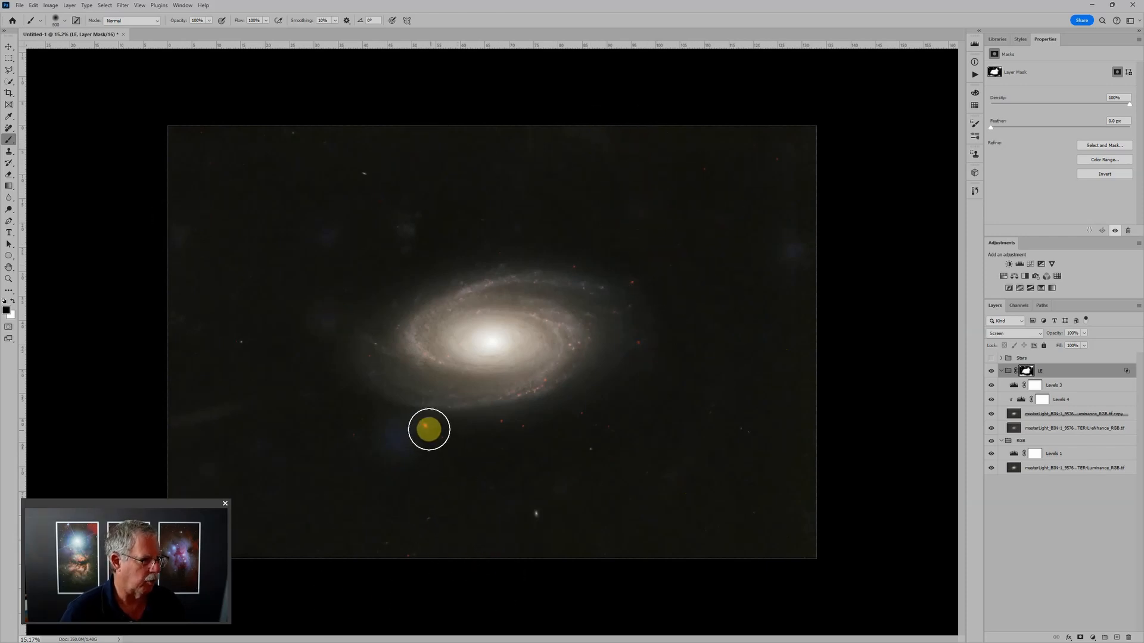
{"action": "mouse_move", "coordinate": [422, 426]}
{"action": "left_mouse_down"}
{"action": "mouse_move", "coordinate": [442, 441]}
{"action": "mouse_move", "coordinate": [355, 432]}
{"action": "mouse_move", "coordinate": [533, 454]}
{"action": "mouse_move", "coordinate": [506, 421]}
{"action": "mouse_move", "coordinate": [442, 439]}
{"action": "mouse_move", "coordinate": [490, 441]}
{"action": "mouse_move", "coordinate": [586, 408]}
{"action": "mouse_move", "coordinate": [630, 435]}
{"action": "mouse_move", "coordinate": [641, 343]}
{"action": "left_mouse_up"}
{"action": "mouse_move", "coordinate": [633, 280]}
{"action": "left_mouse_down"}
{"action": "mouse_move", "coordinate": [574, 261]}
{"action": "mouse_move", "coordinate": [622, 268]}
{"action": "mouse_move", "coordinate": [639, 311]}
{"action": "mouse_move", "coordinate": [630, 288]}
{"action": "mouse_move", "coordinate": [642, 280]}
{"action": "left_mouse_up"}
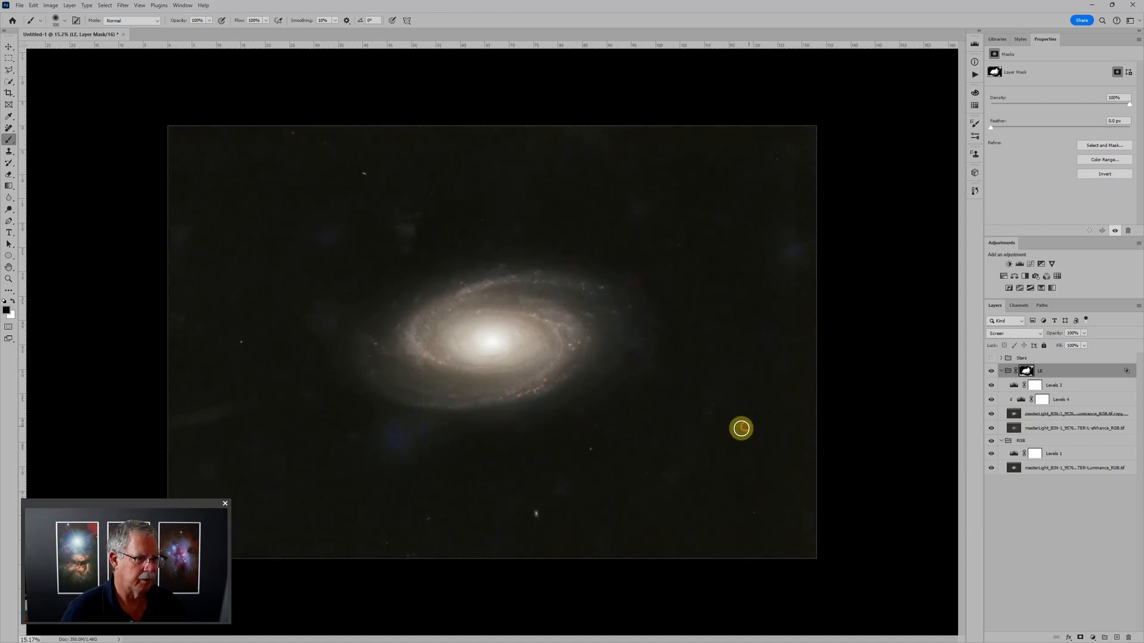
Boost the red detail in the LE group's top Levels adjustment, setting its midtone to 0.78 and input white to 224
{"action": "scroll", "coordinate": [292, 507], "scroll_direction": "down", "scroll_amount": 3}
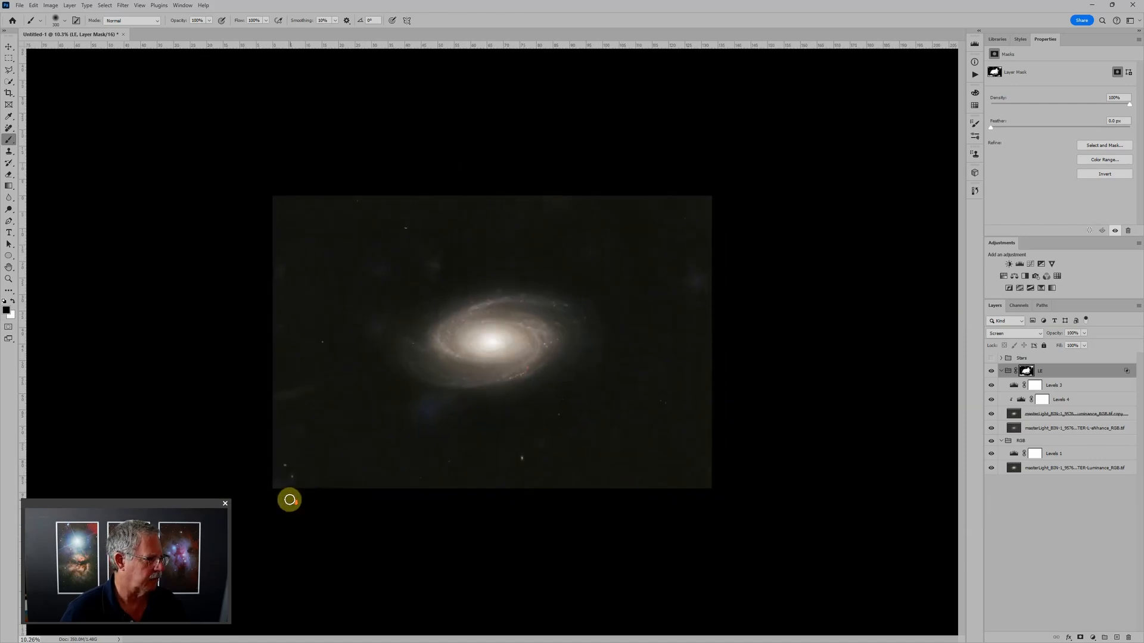
{"action": "scroll", "coordinate": [286, 477], "scroll_direction": "up", "scroll_amount": 4}
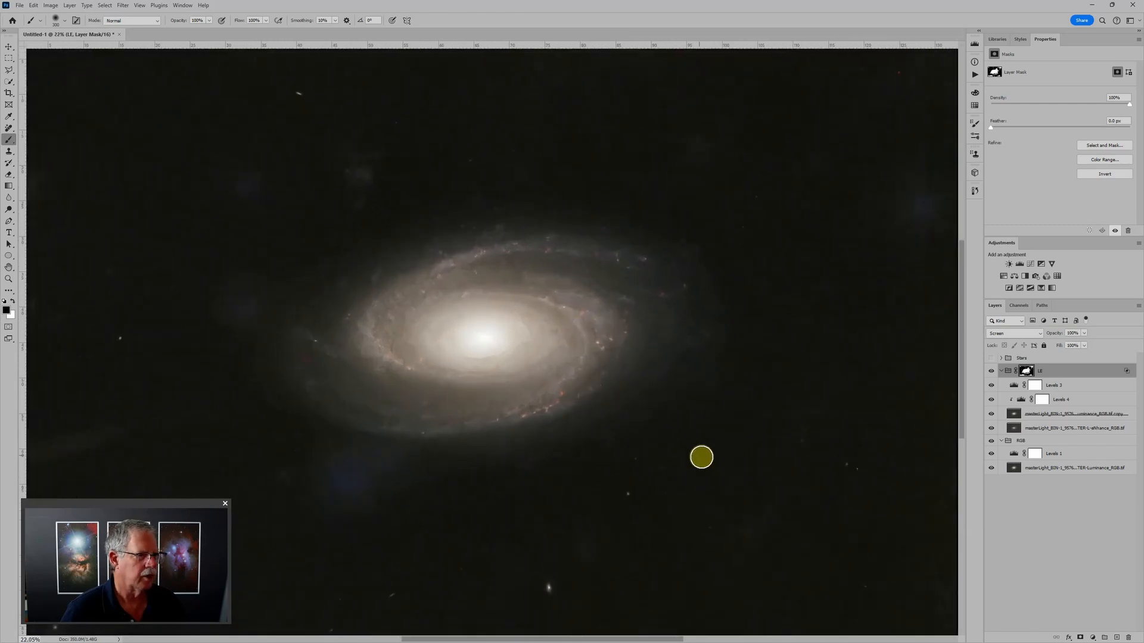
{"action": "left_click", "coordinate": [1018, 386]}
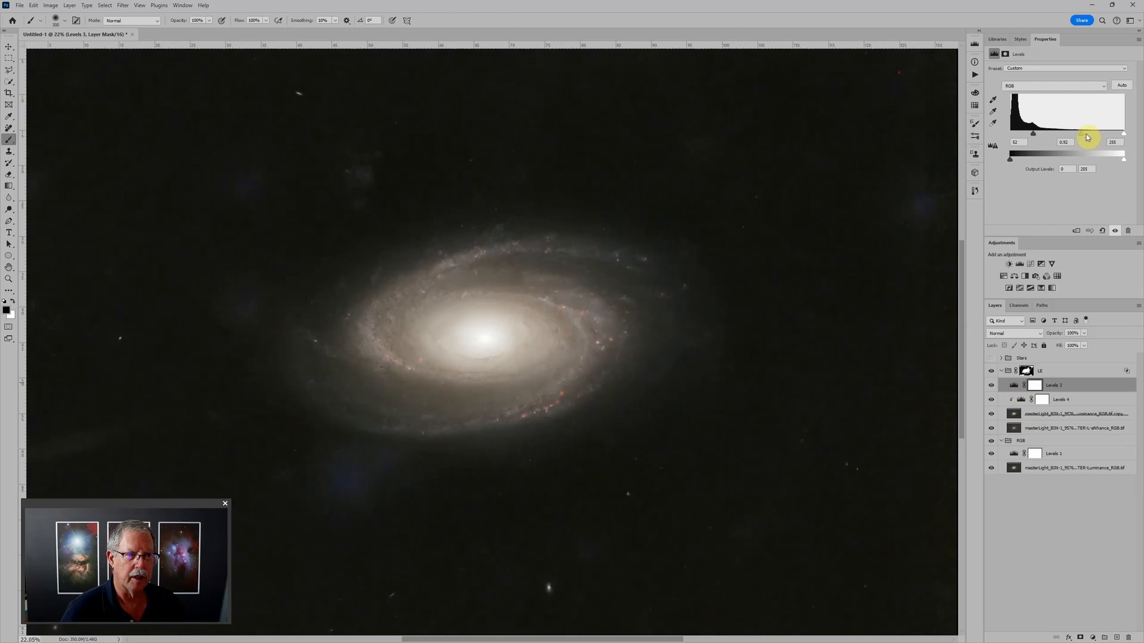
{"action": "left_click", "coordinate": [1028, 405]}
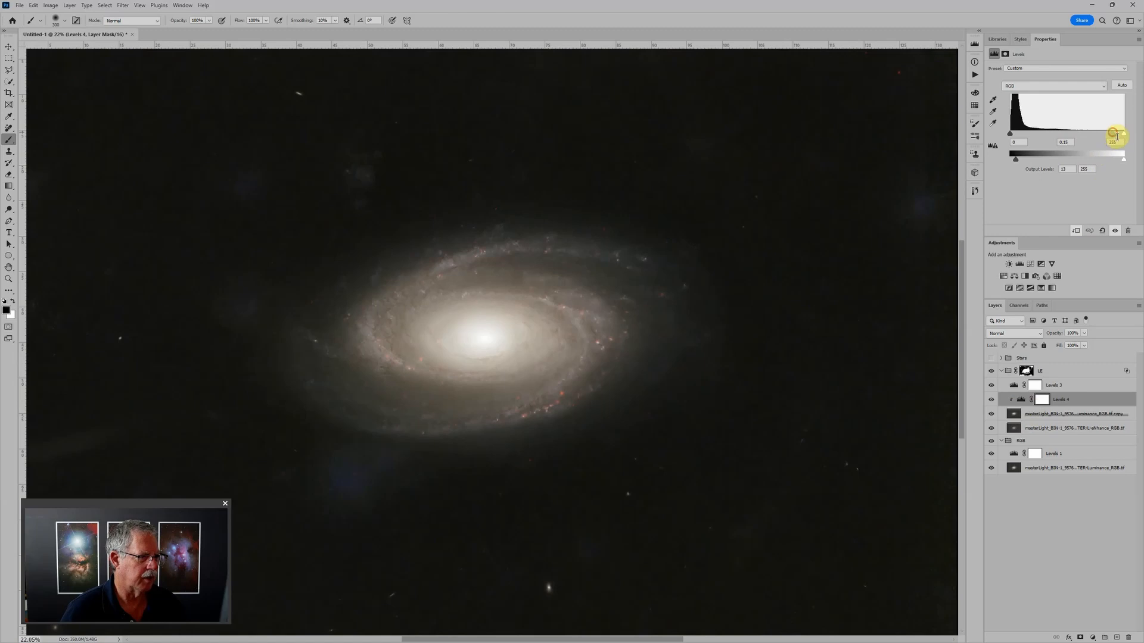
{"action": "left_click", "coordinate": [1015, 387]}
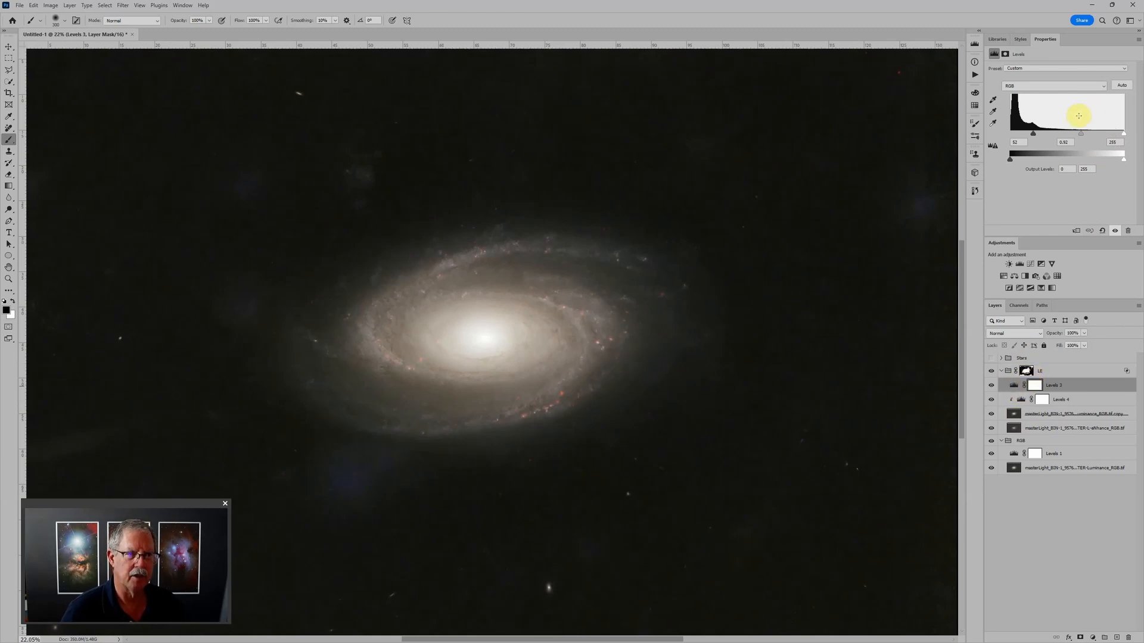
{"action": "left_click_drag", "start_coordinate": [1083, 136], "coordinate": [1082, 137]}
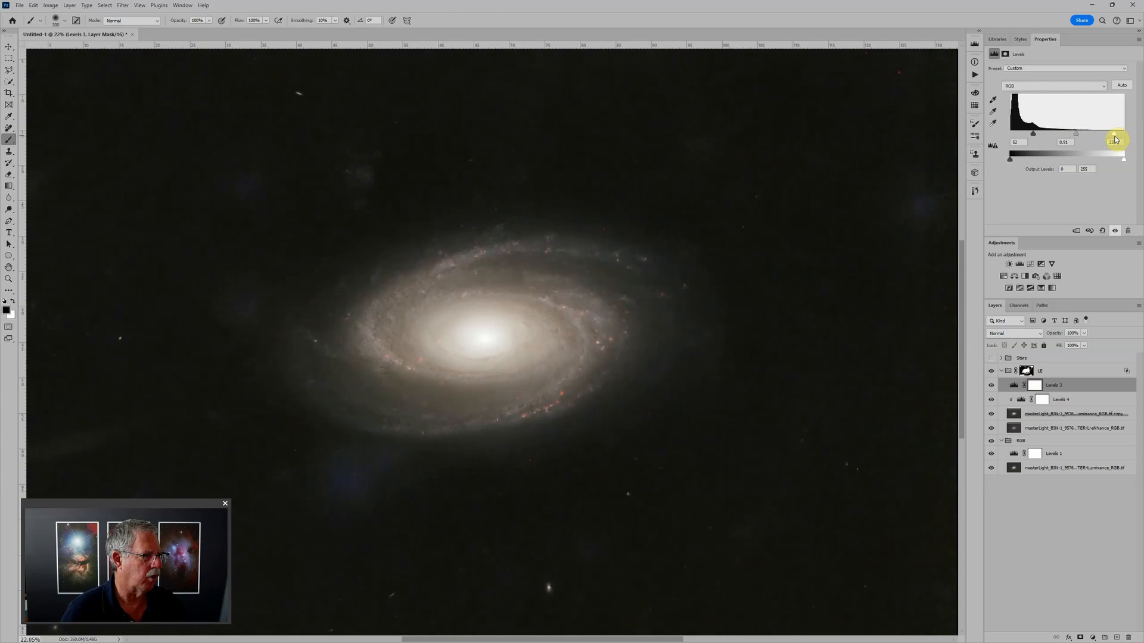
{"action": "left_click", "coordinate": [1076, 139]}
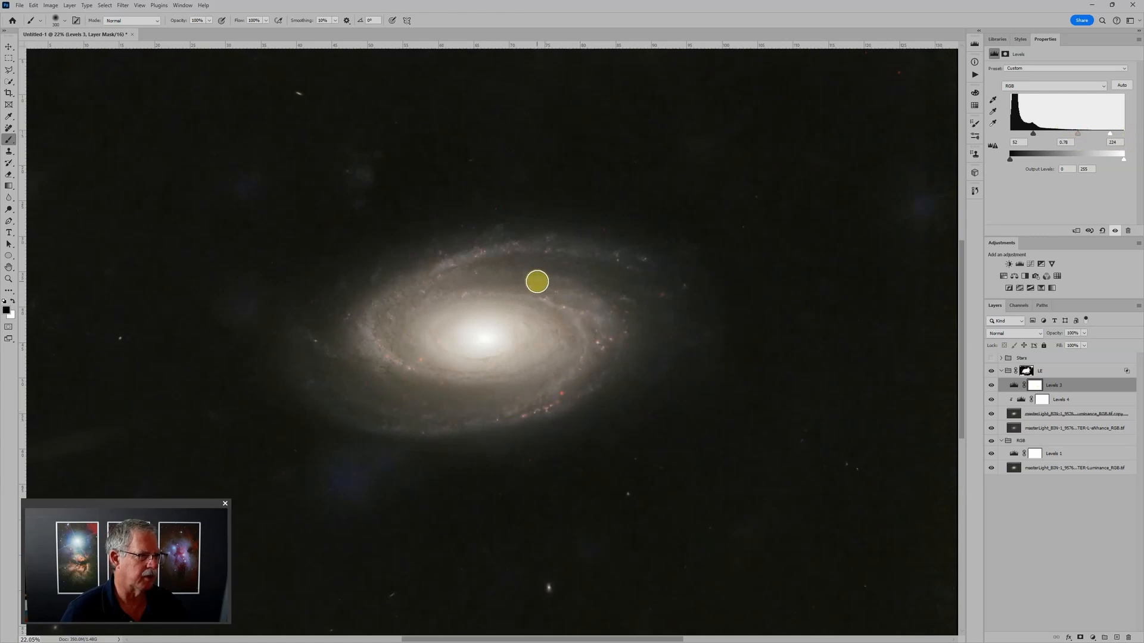
Show the Stars group, check the combined galaxy image up close, and collapse the LE and RGB groups
{"action": "scroll", "coordinate": [573, 301], "scroll_direction": "down", "scroll_amount": 2}
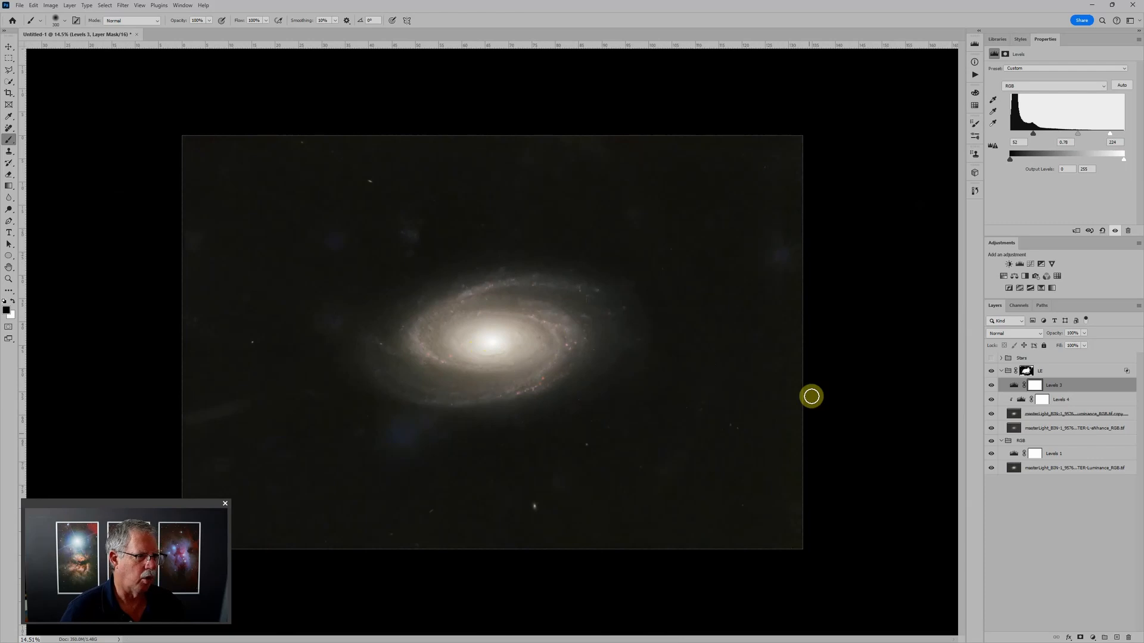
{"action": "left_click", "coordinate": [992, 358]}
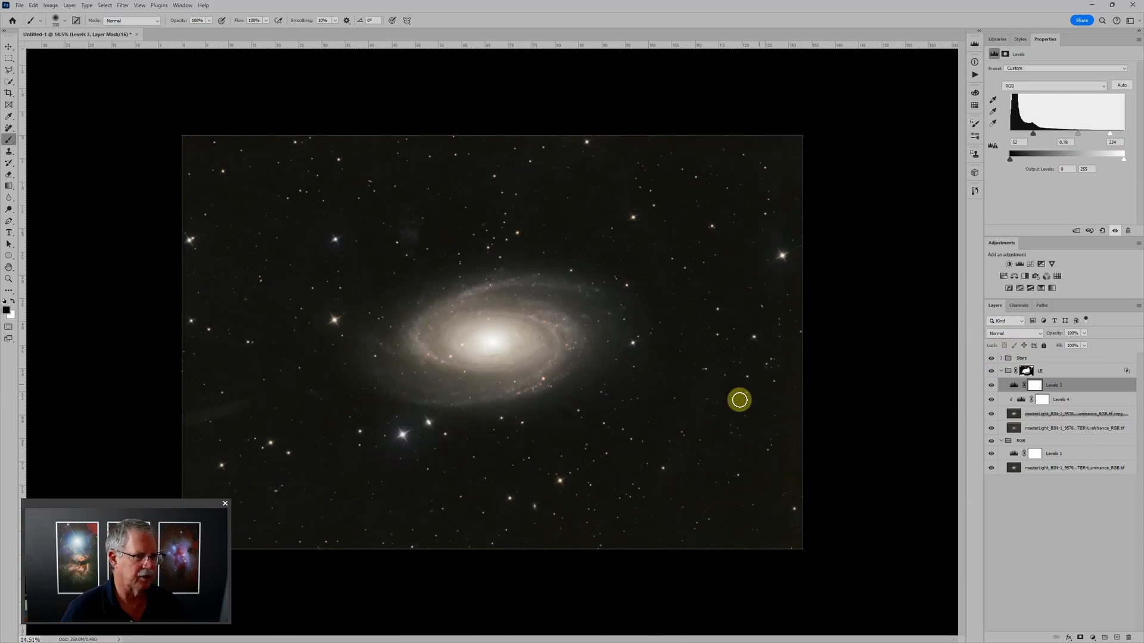
{"action": "key", "text": "ctrl+plus"}
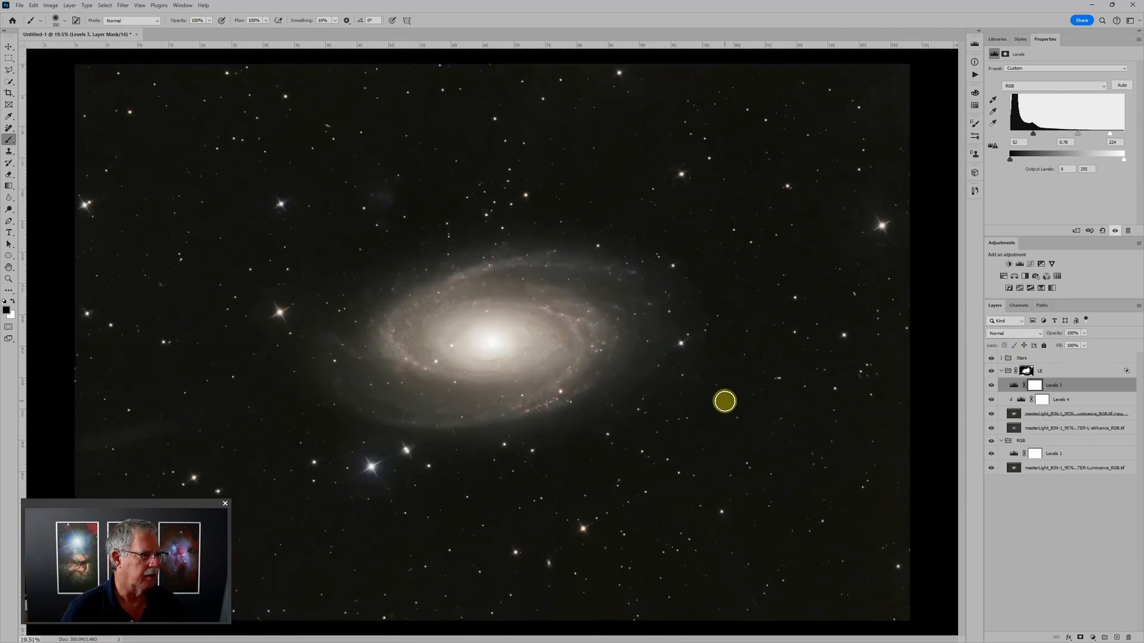
{"action": "scroll", "coordinate": [506, 395], "scroll_direction": "up", "scroll_amount": 2}
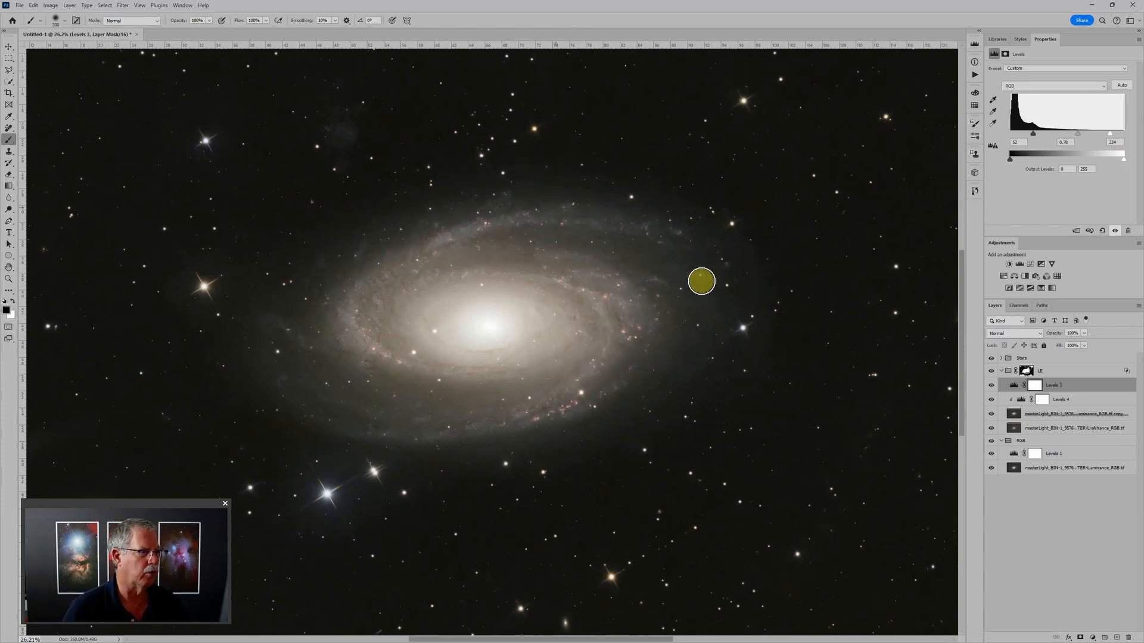
{"action": "scroll", "coordinate": [566, 259], "scroll_direction": "down", "scroll_amount": 6}
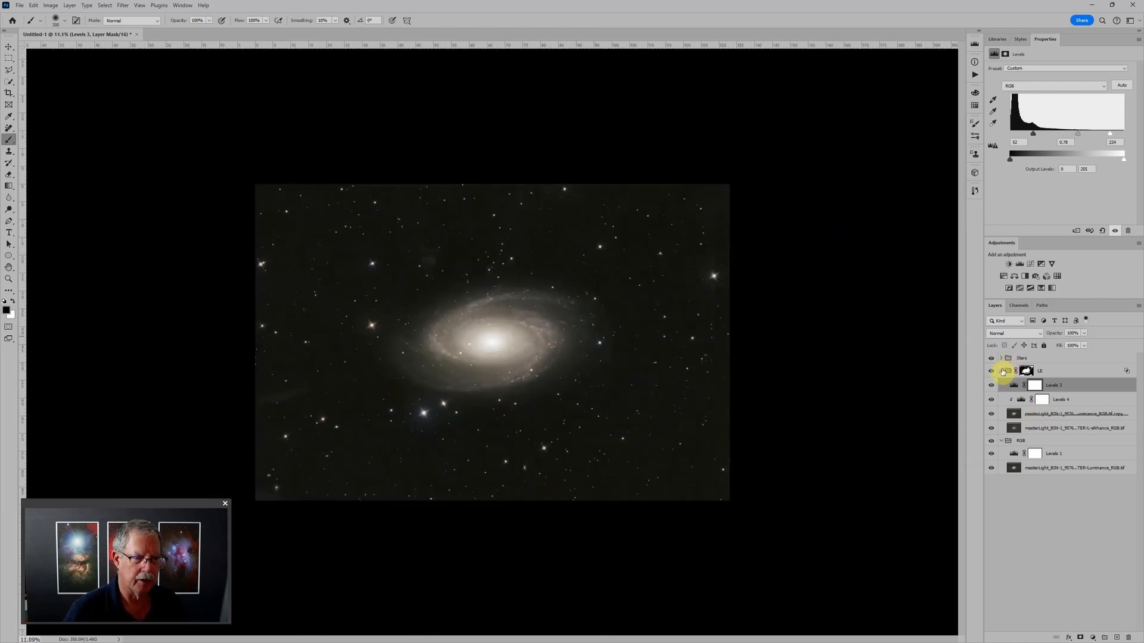
{"action": "left_click", "coordinate": [1002, 371]}
{"action": "left_click", "coordinate": [1001, 384]}
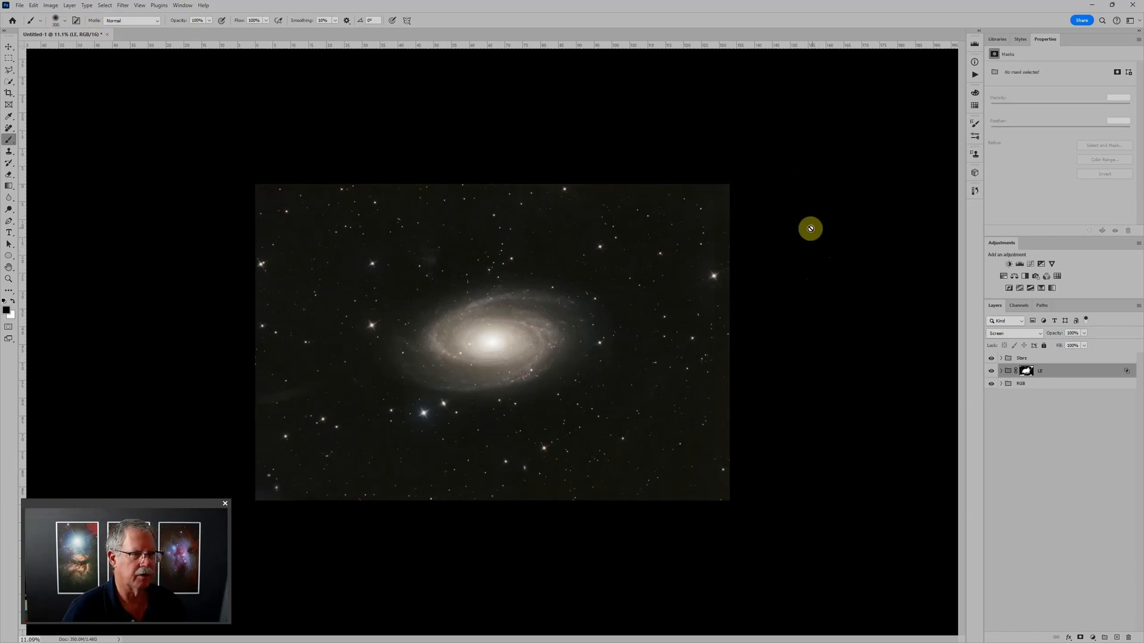
Try the default and custom colours for the area around the canvas, and return it to black
{"action": "right_click", "coordinate": [812, 230]}
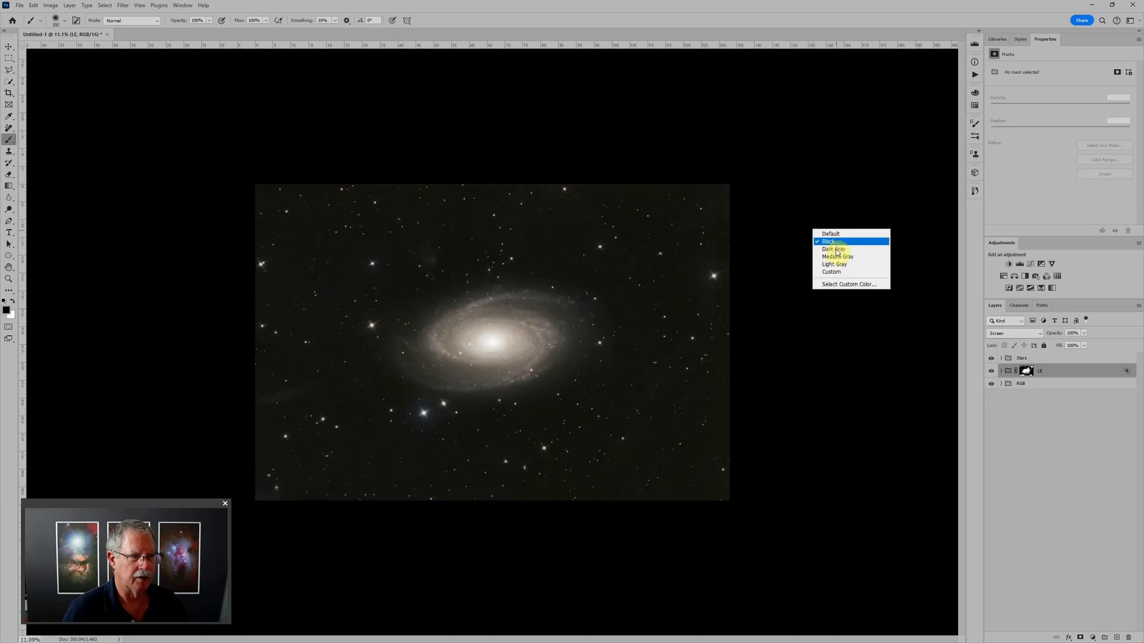
{"action": "left_click", "coordinate": [834, 234]}
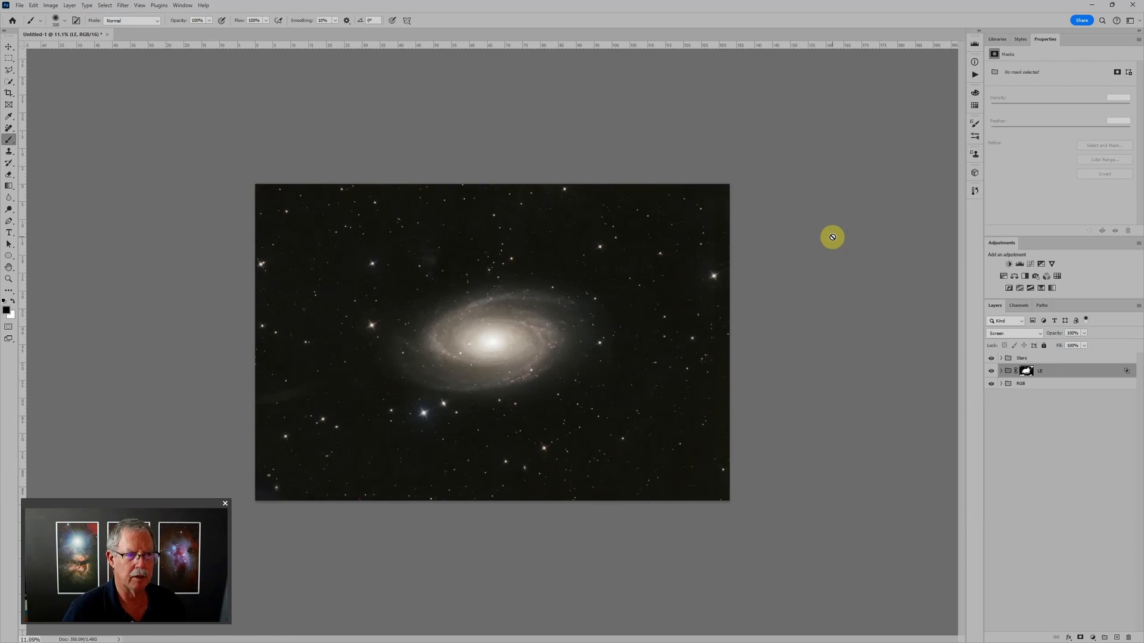
{"action": "right_click", "coordinate": [832, 237]}
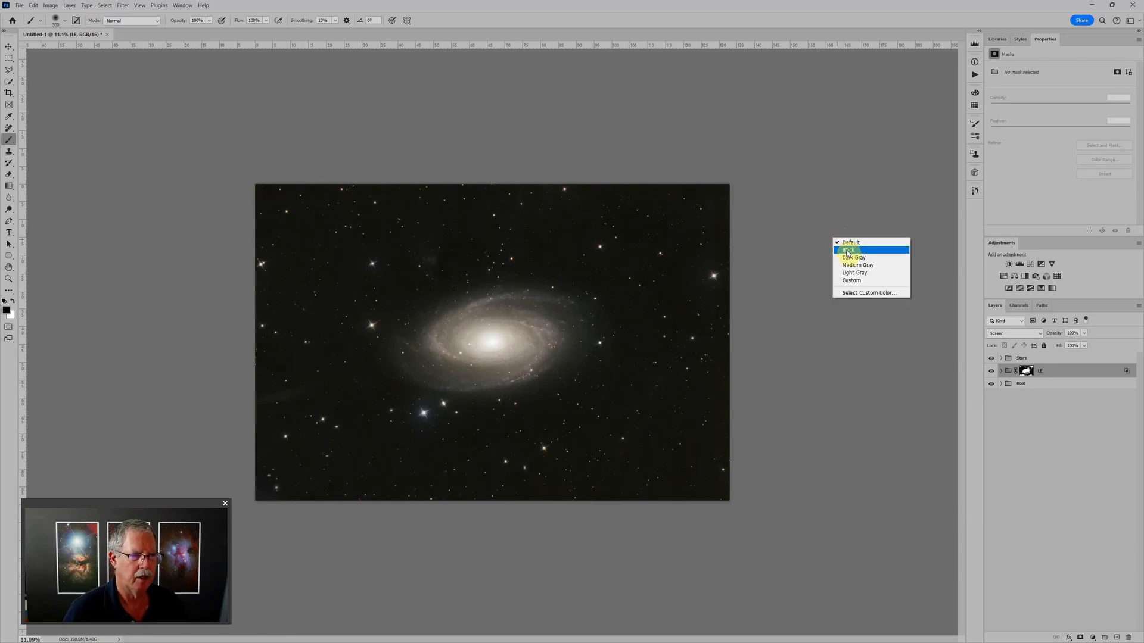
{"action": "left_click", "coordinate": [849, 251]}
{"action": "right_click", "coordinate": [845, 250]}
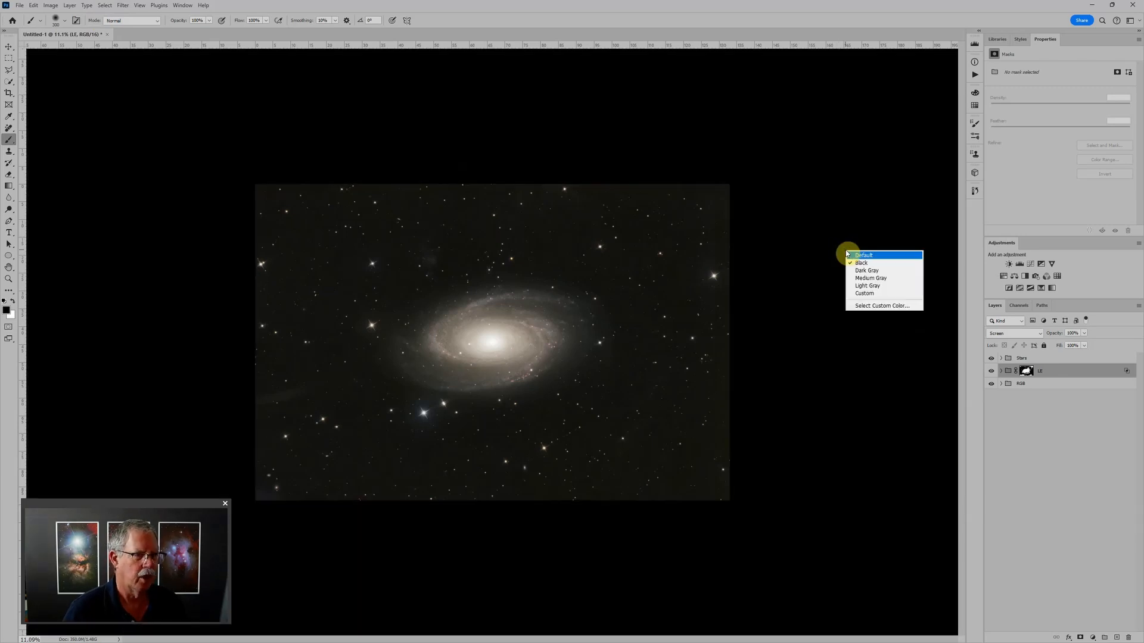
{"action": "left_click", "coordinate": [866, 294]}
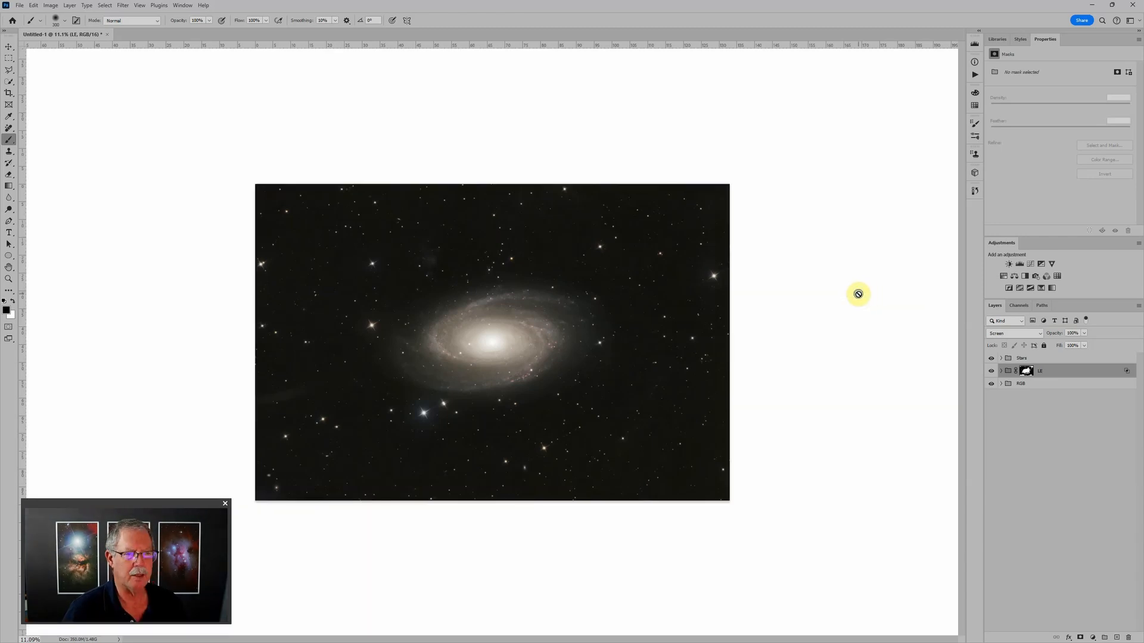
{"action": "right_click", "coordinate": [858, 294]}
{"action": "left_click", "coordinate": [875, 300]}
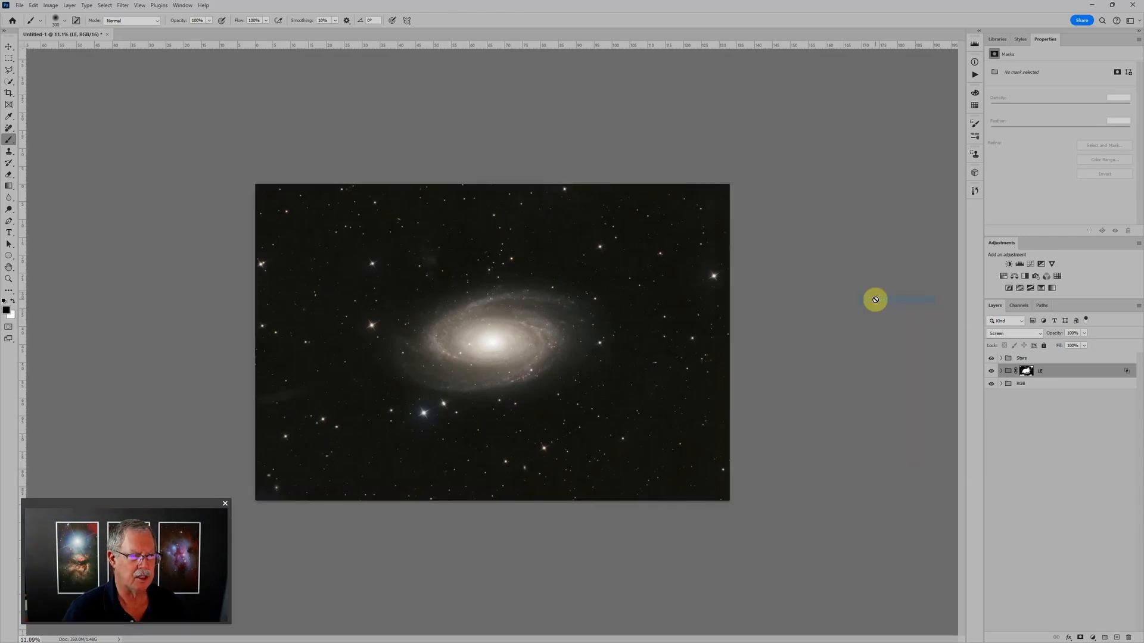
{"action": "right_click", "coordinate": [875, 300]}
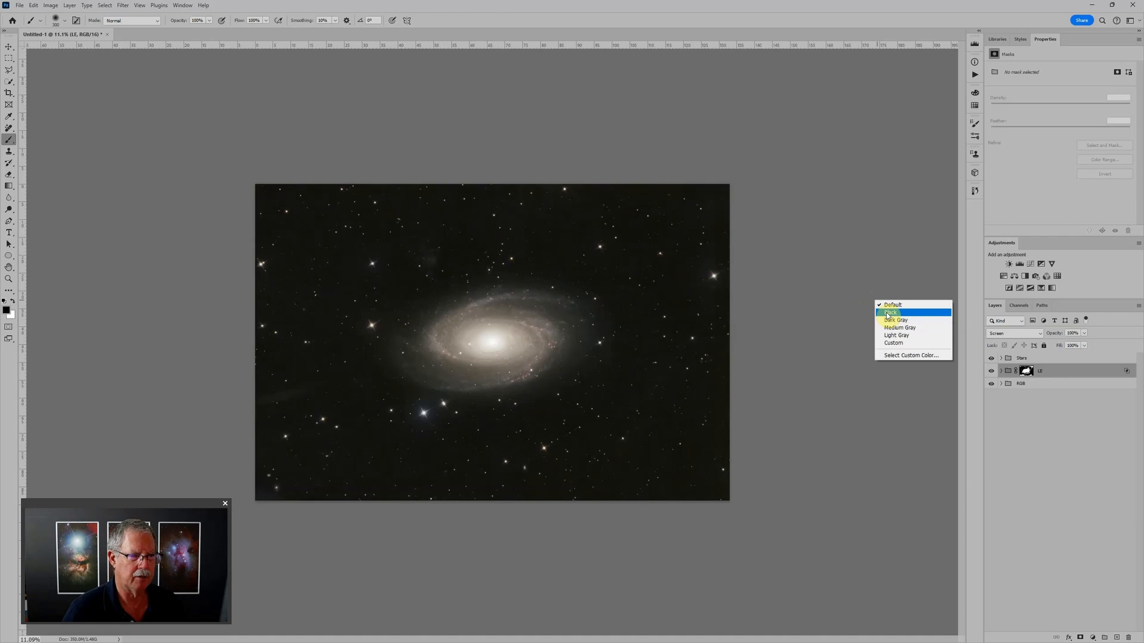
{"action": "left_click", "coordinate": [888, 314]}
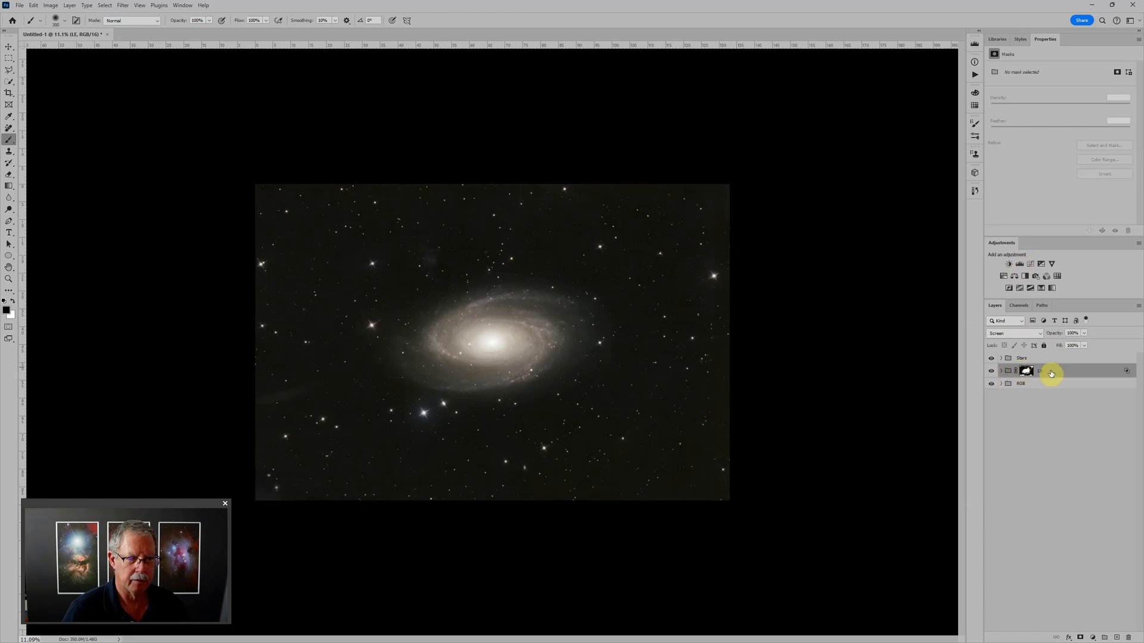
Add a Levels adjustment between the Stars and LE groups, with input black 5 and midtone 1.08
{"action": "left_click", "coordinate": [1019, 264]}
{"action": "left_click", "coordinate": [1008, 370]}
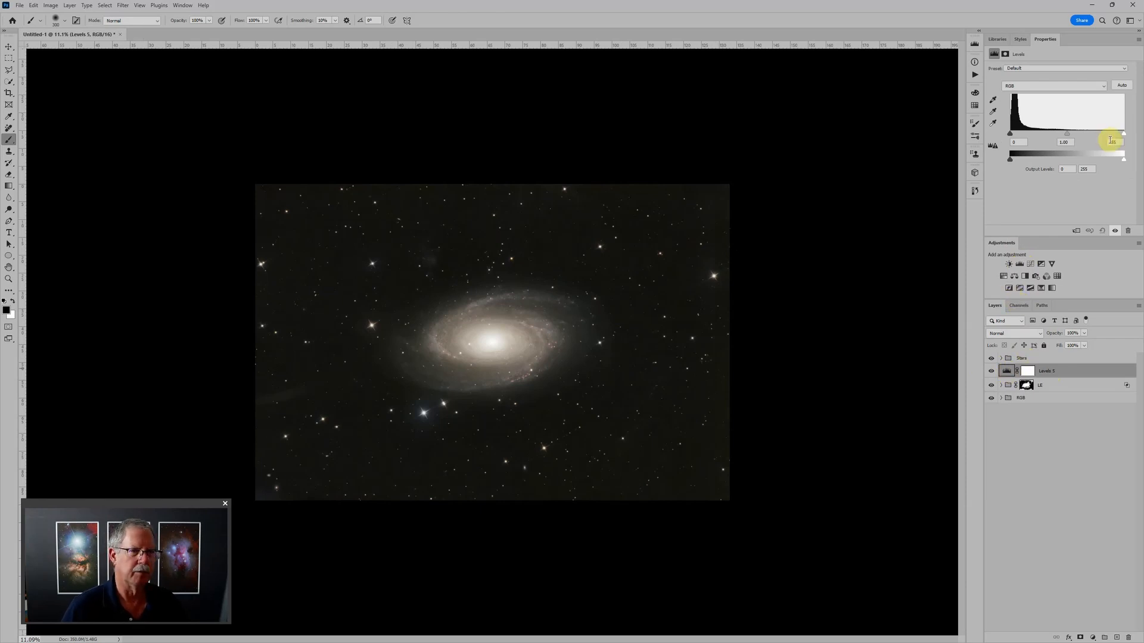
{"action": "mouse_move", "coordinate": [1070, 134]}
{"action": "left_mouse_down"}
{"action": "mouse_move", "coordinate": [1045, 147]}
{"action": "mouse_move", "coordinate": [1081, 155]}
{"action": "mouse_move", "coordinate": [1065, 155]}
{"action": "left_mouse_up"}
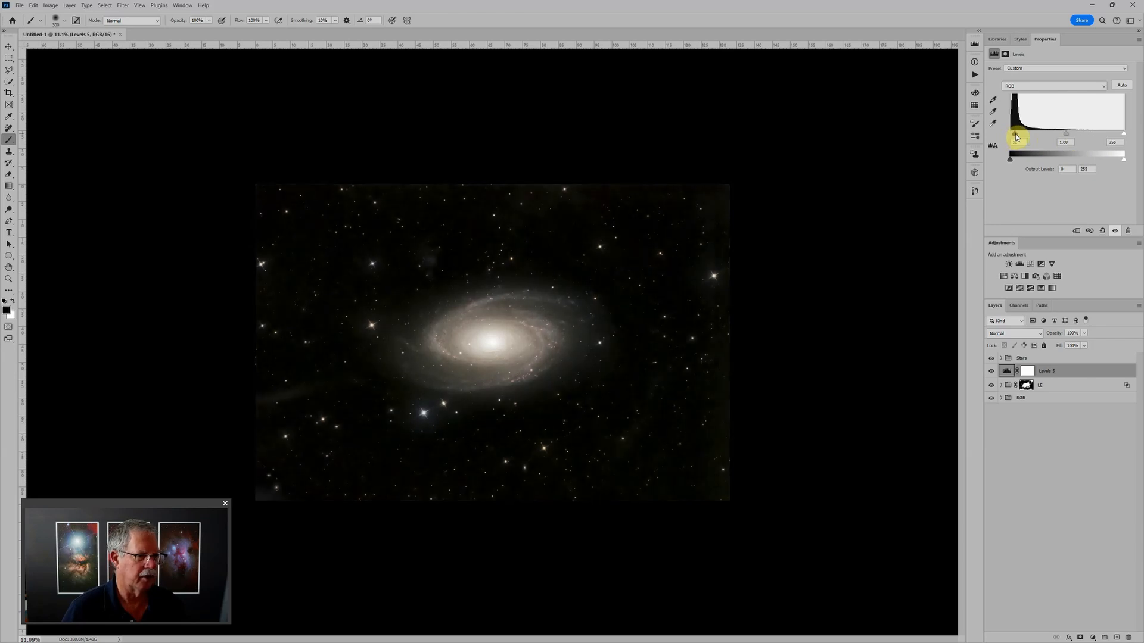
{"action": "left_click_drag", "start_coordinate": [1016, 134], "coordinate": [1009, 137]}
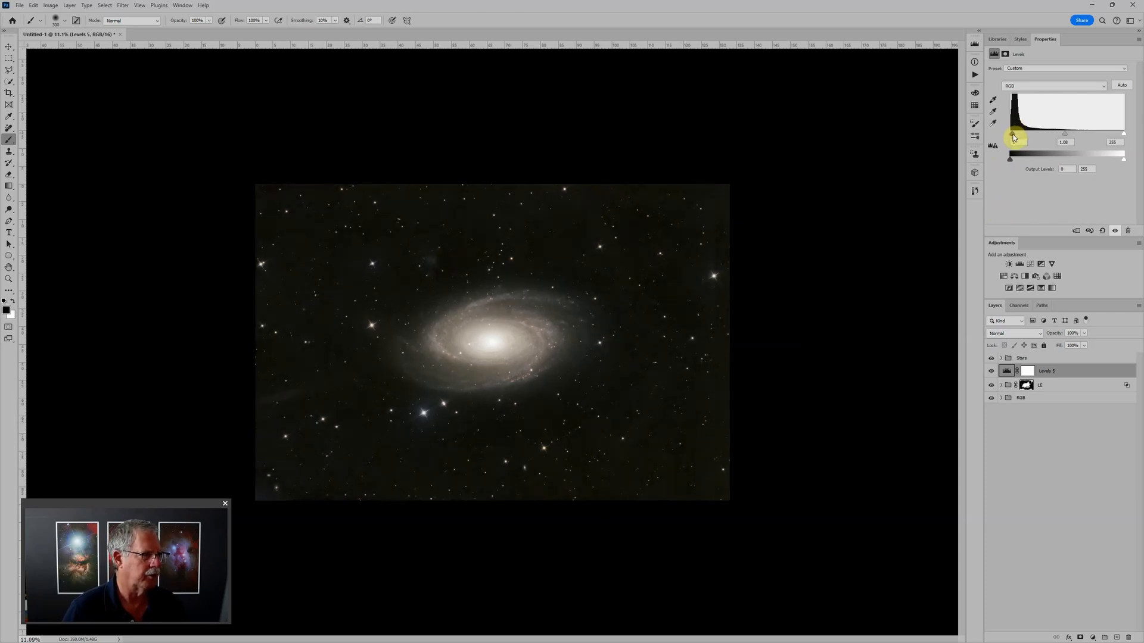
{"action": "left_click_drag", "start_coordinate": [1014, 137], "coordinate": [1015, 137]}
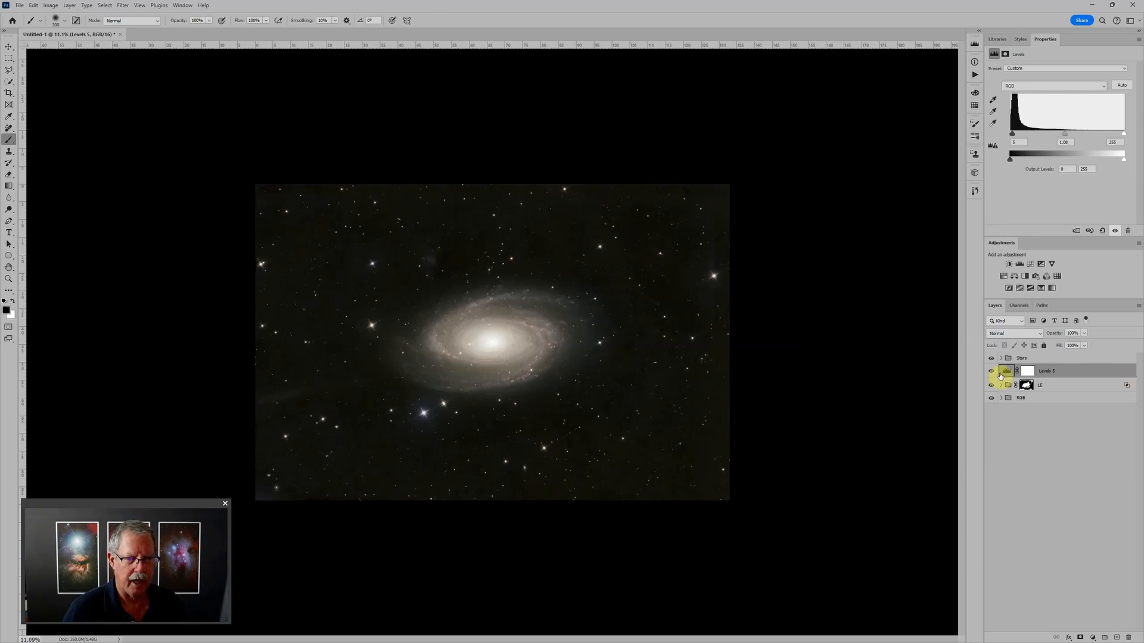
Add a Solid Color fill layer of #131313 below the Stars group and set its blend mode to Lighten
{"action": "left_click", "coordinate": [1093, 638]}
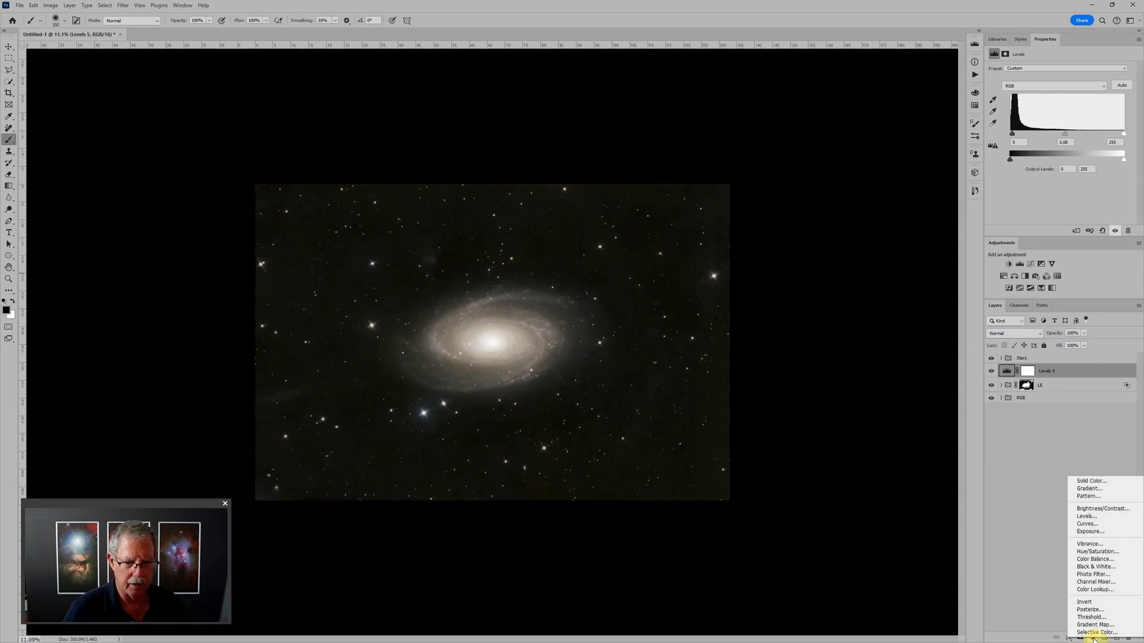
{"action": "left_click", "coordinate": [1096, 481]}
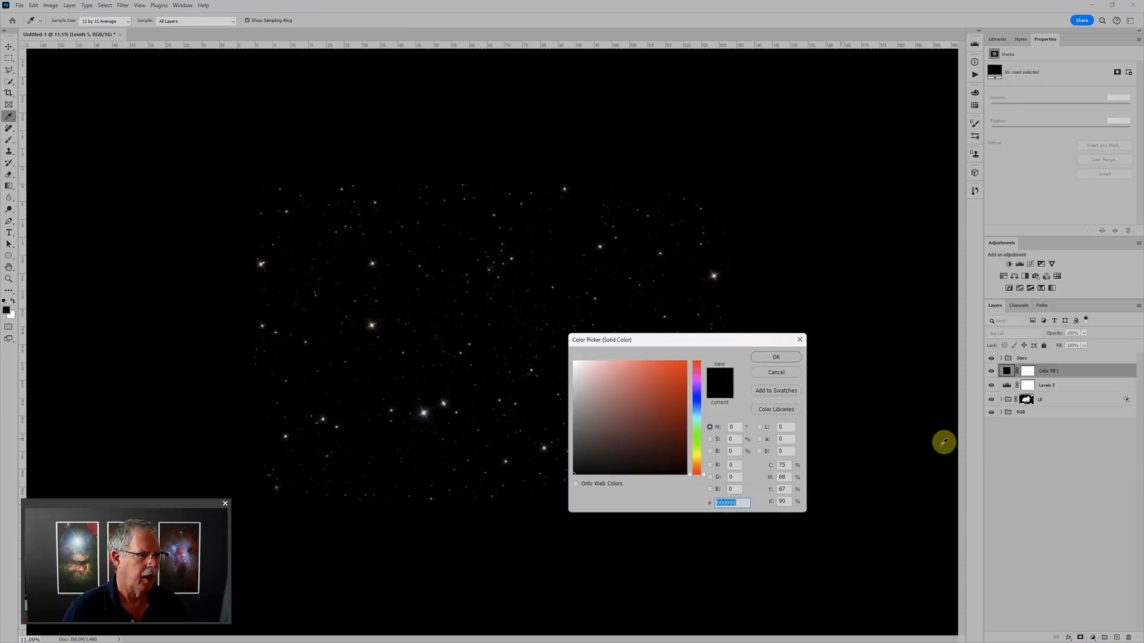
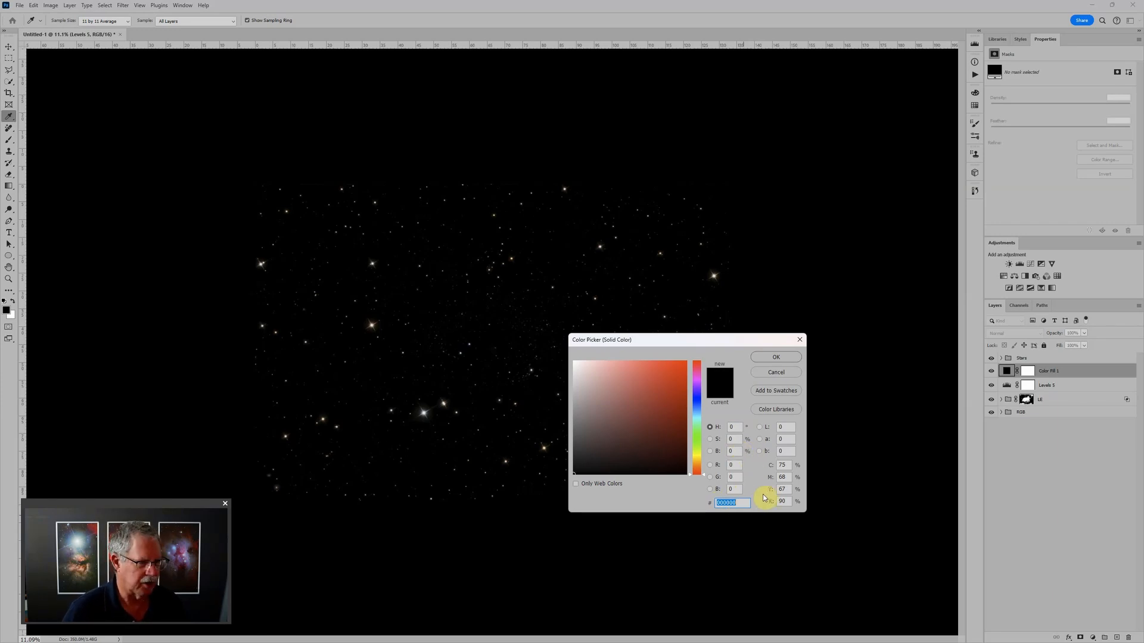
{"action": "type", "text": "131"}
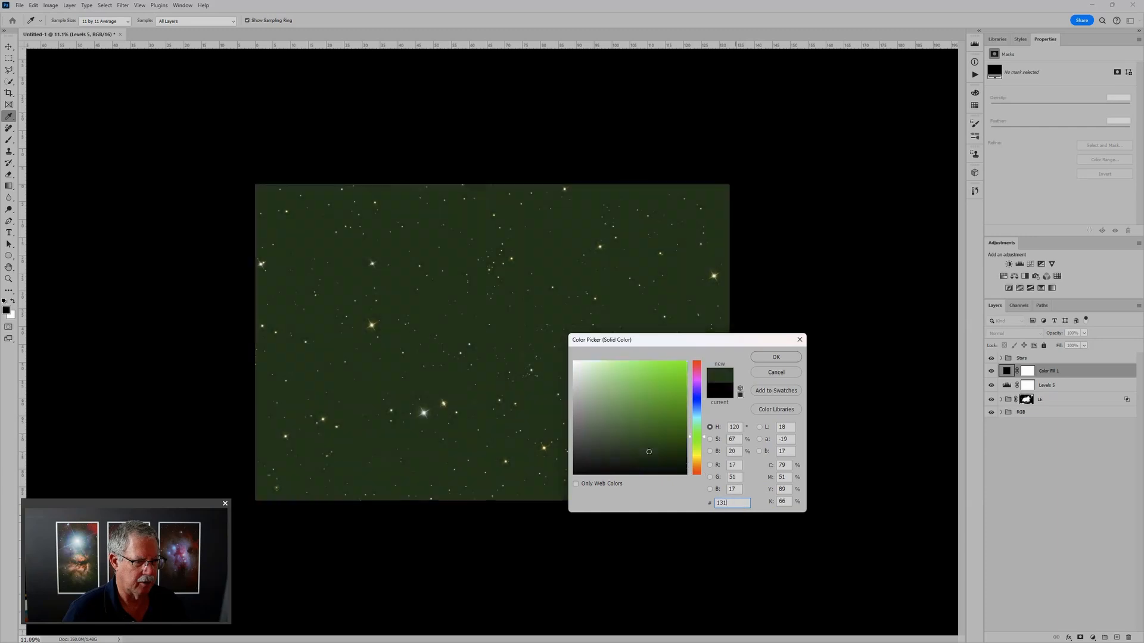
{"action": "type", "text": "313"}
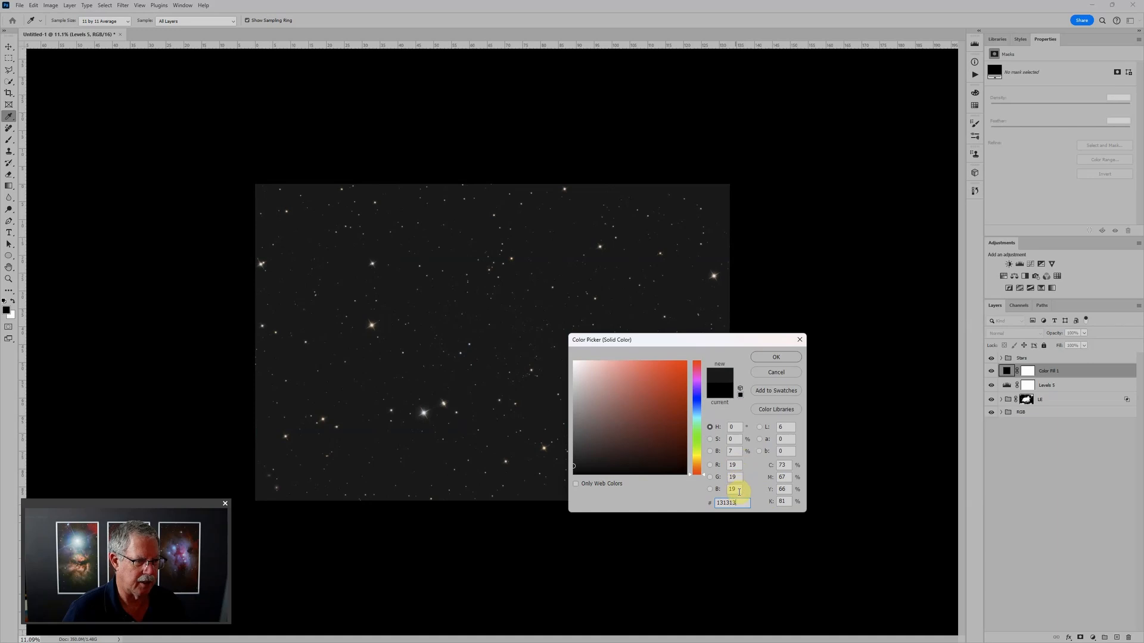
{"action": "left_click", "coordinate": [777, 357]}
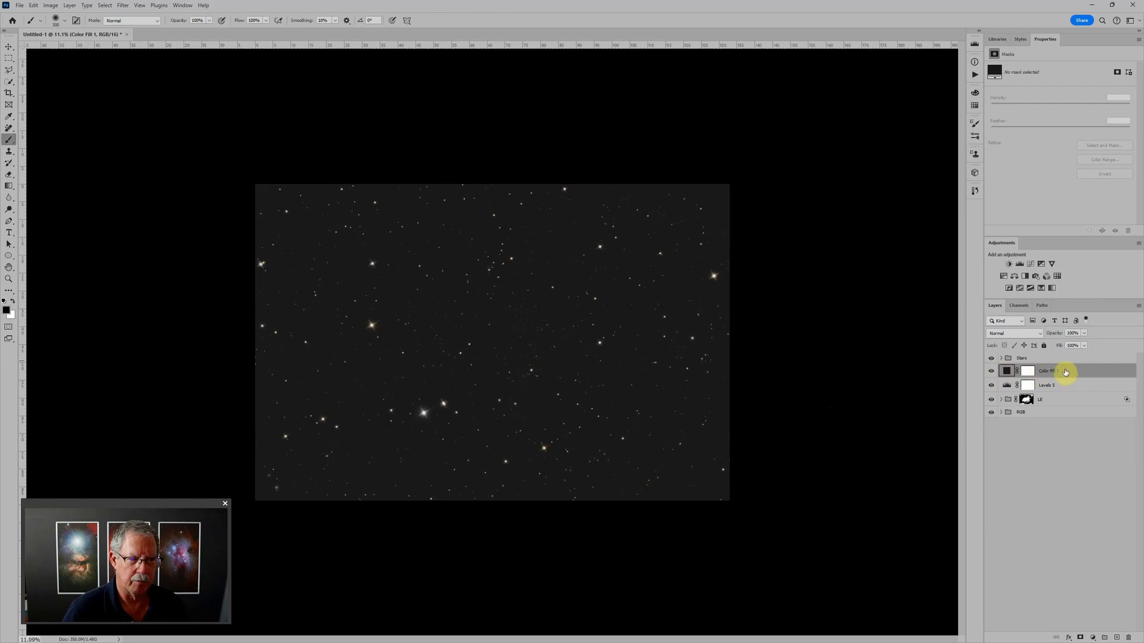
{"action": "left_click", "coordinate": [1006, 333]}
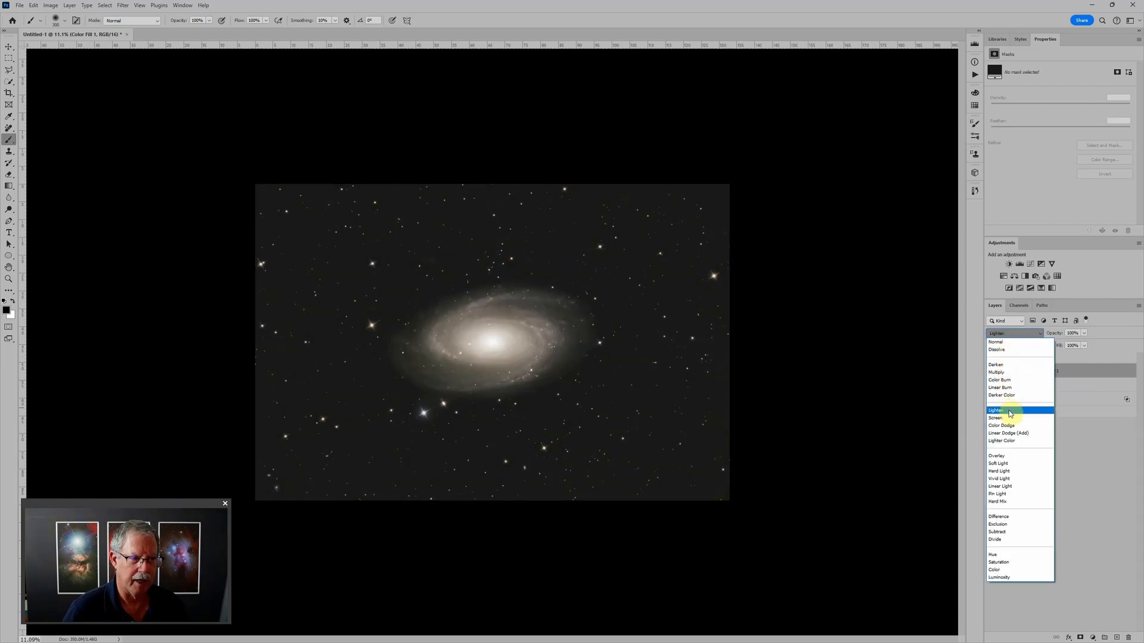
{"action": "left_click", "coordinate": [1010, 411]}
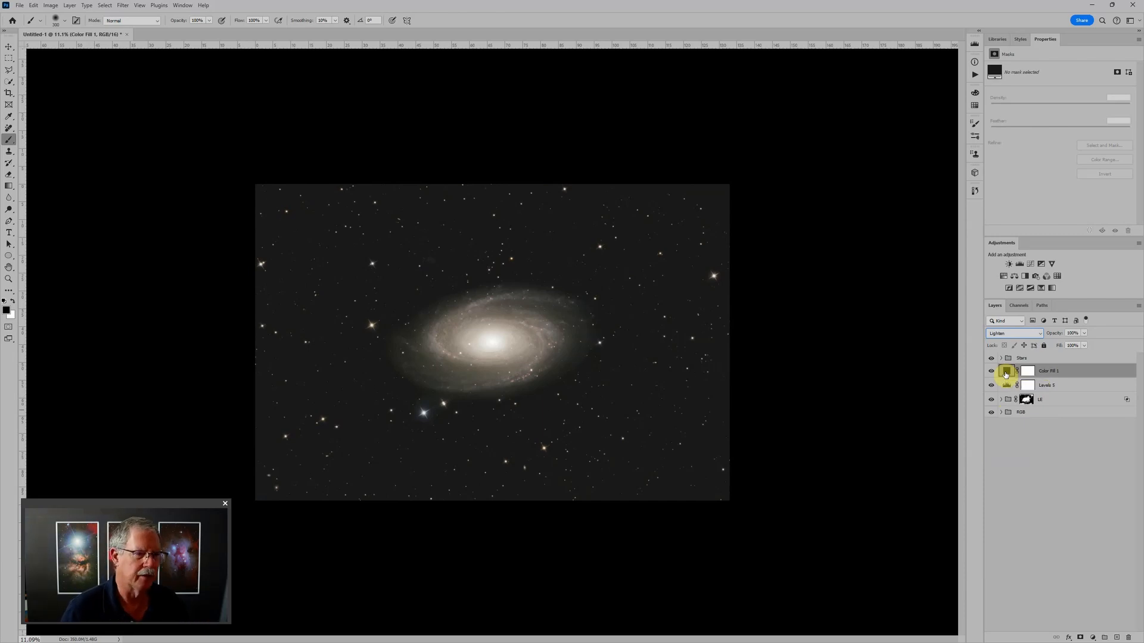
Readjust the Levels below the colour fill to input black 1 and midtone 1.13, and check the galaxy up close
{"action": "left_click", "coordinate": [1006, 385]}
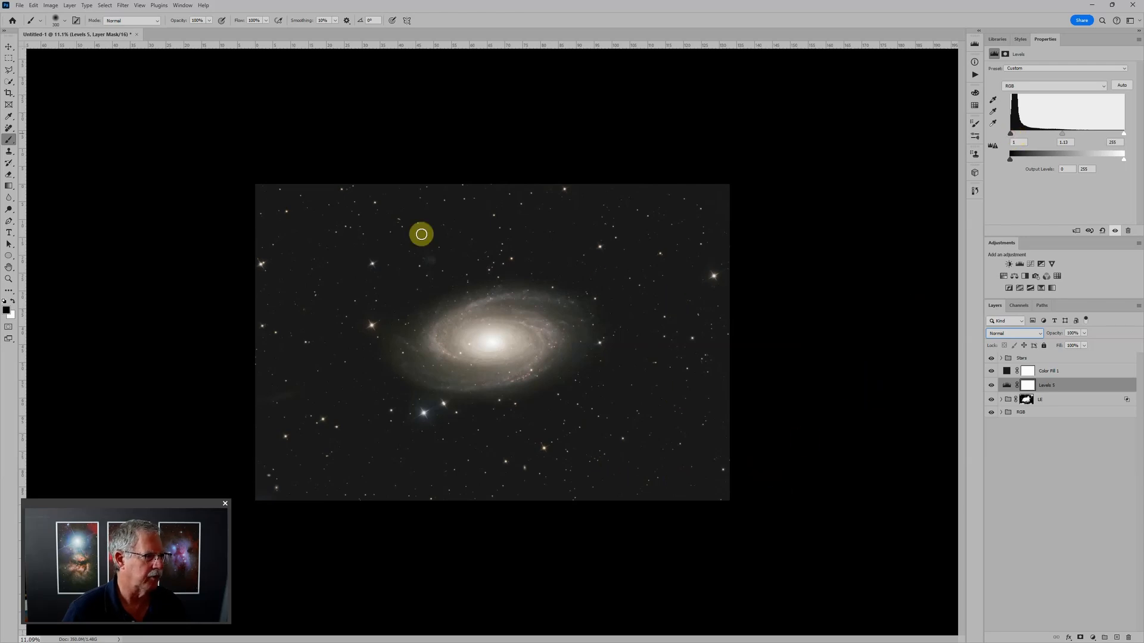
{"action": "scroll", "coordinate": [425, 258], "scroll_direction": "up", "scroll_amount": 5}
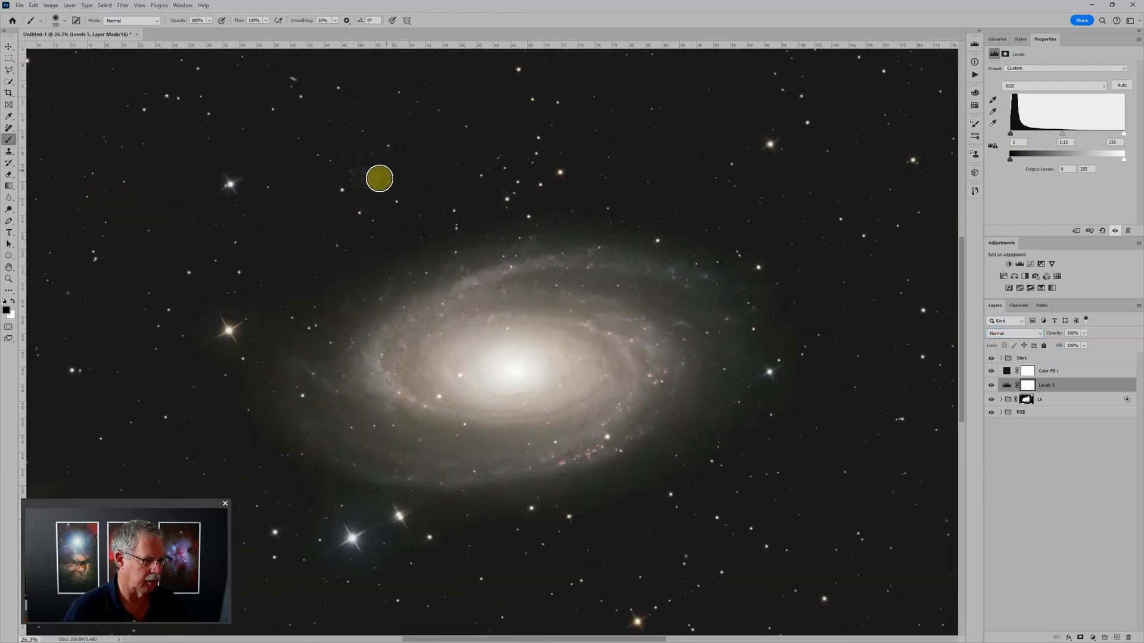
Add an empty layer between the colour fill and the Levels adjustment, and paint black over the faint streak near the image's lower-left edge with an enlarged brush
{"action": "scroll", "coordinate": [394, 197], "scroll_direction": "down", "scroll_amount": 3}
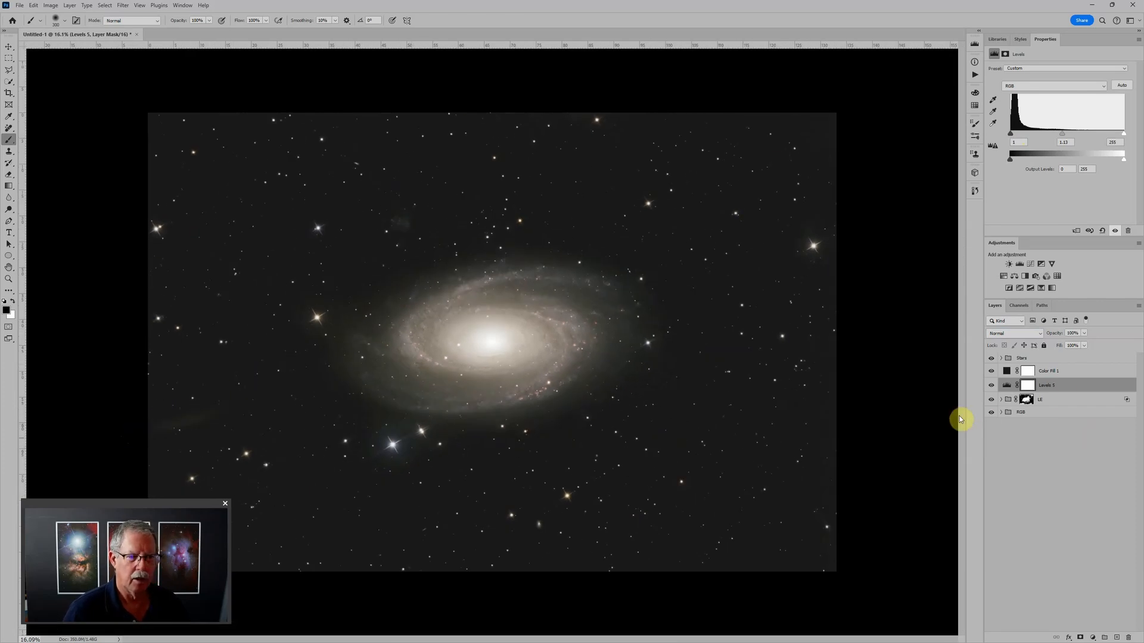
{"action": "left_click", "coordinate": [992, 412], "text": "alt"}
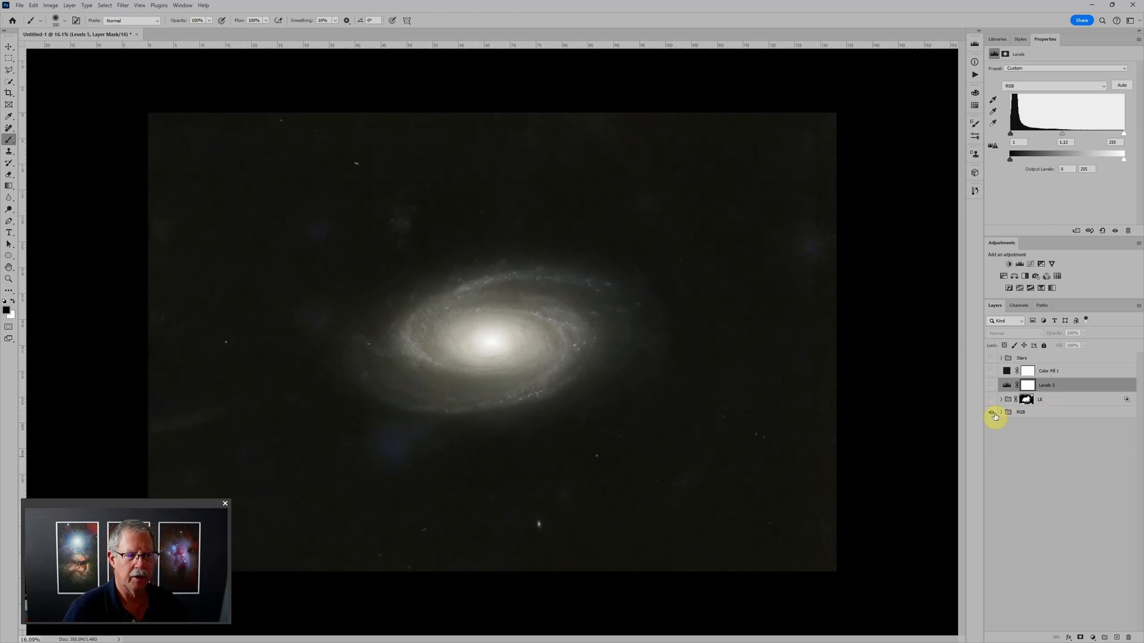
{"action": "left_click", "coordinate": [991, 412], "text": "alt"}
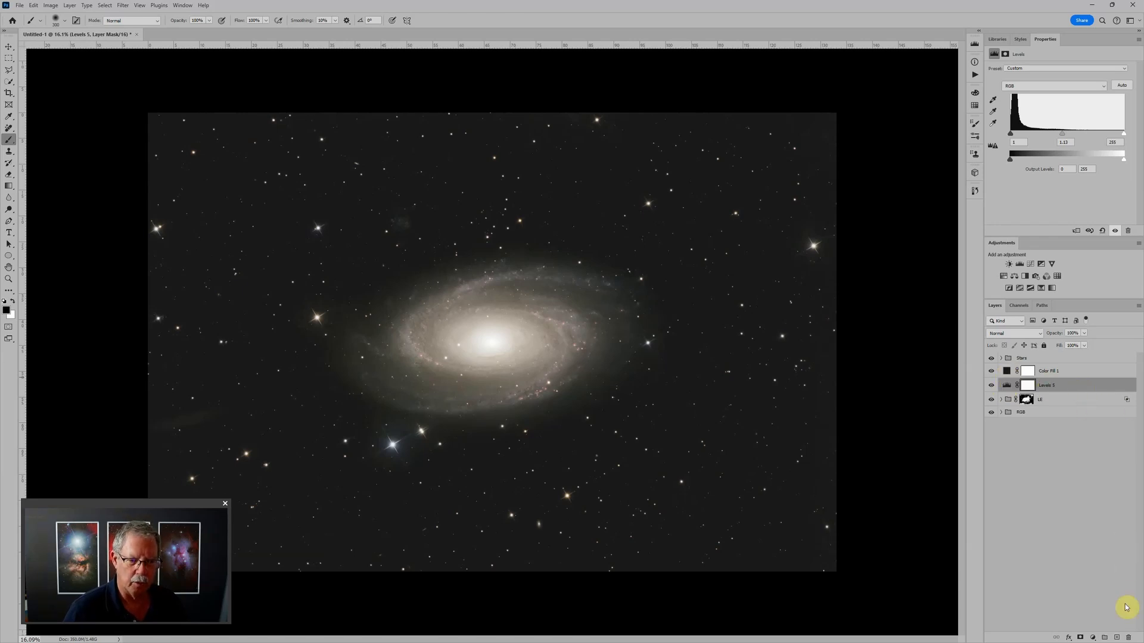
{"action": "left_click", "coordinate": [1116, 638]}
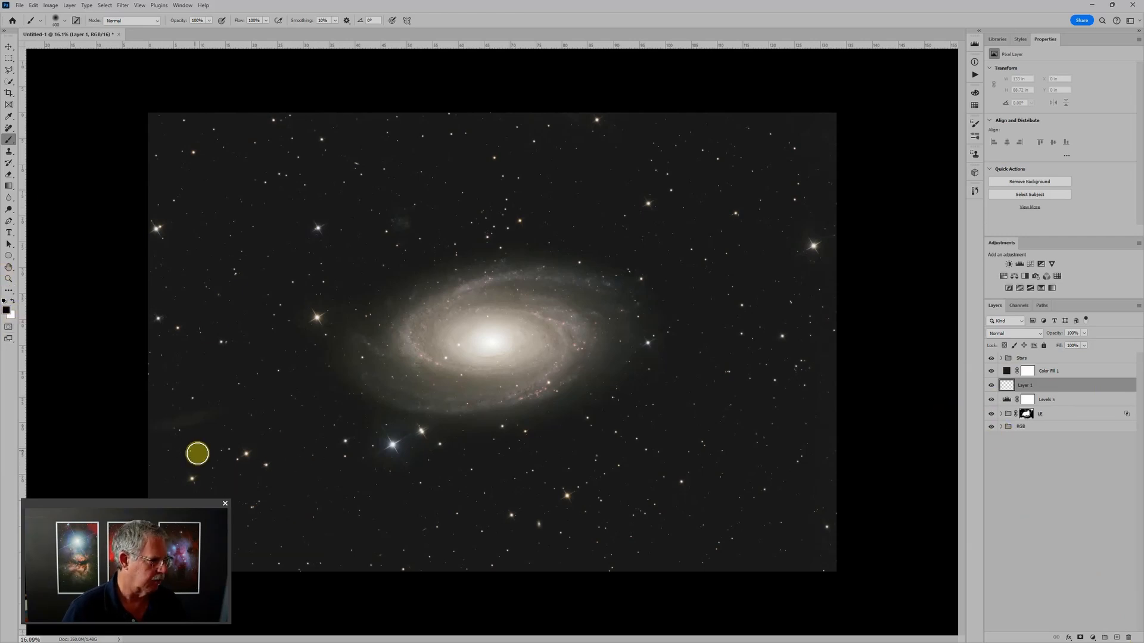
{"action": "key", "text": "bracketright"}
{"action": "key", "text": "bracketright"}
{"action": "key", "text": "bracketright"}
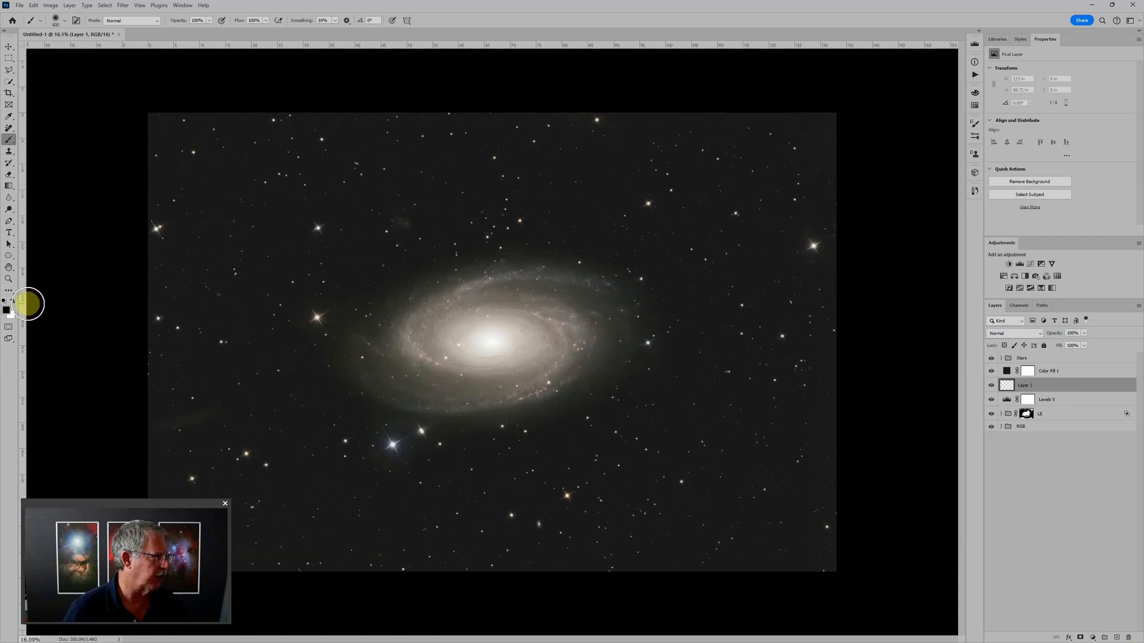
{"action": "left_click_drag", "start_coordinate": [242, 399], "coordinate": [55, 442]}
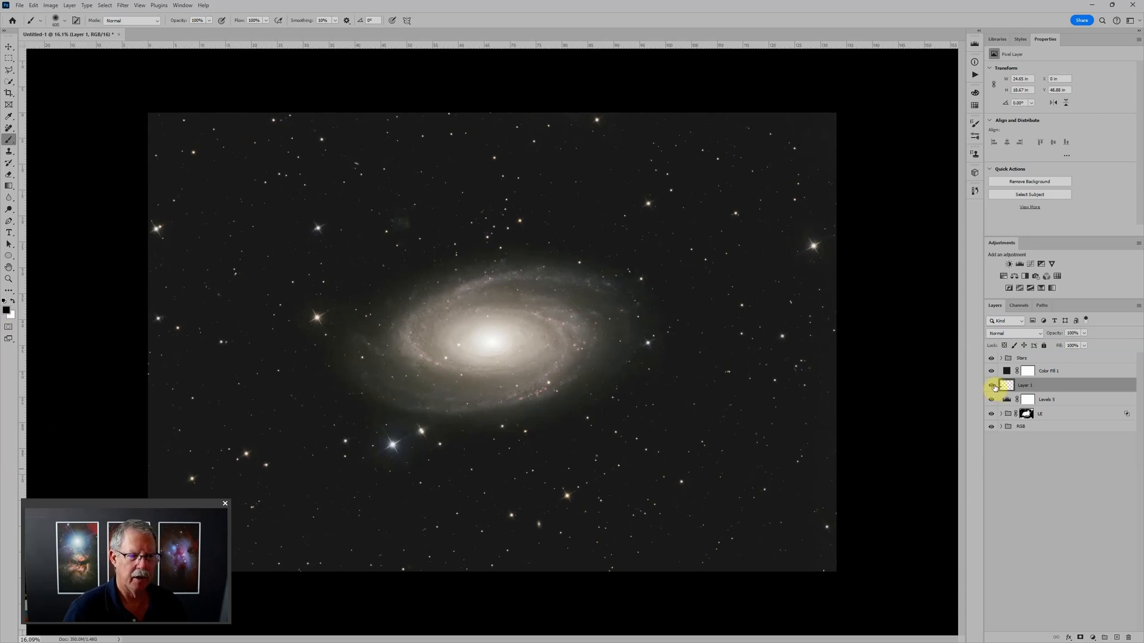
Isolate the painted layer, widen its black stroke with another pass, and show all layers again
{"action": "left_click", "coordinate": [992, 386], "text": "alt"}
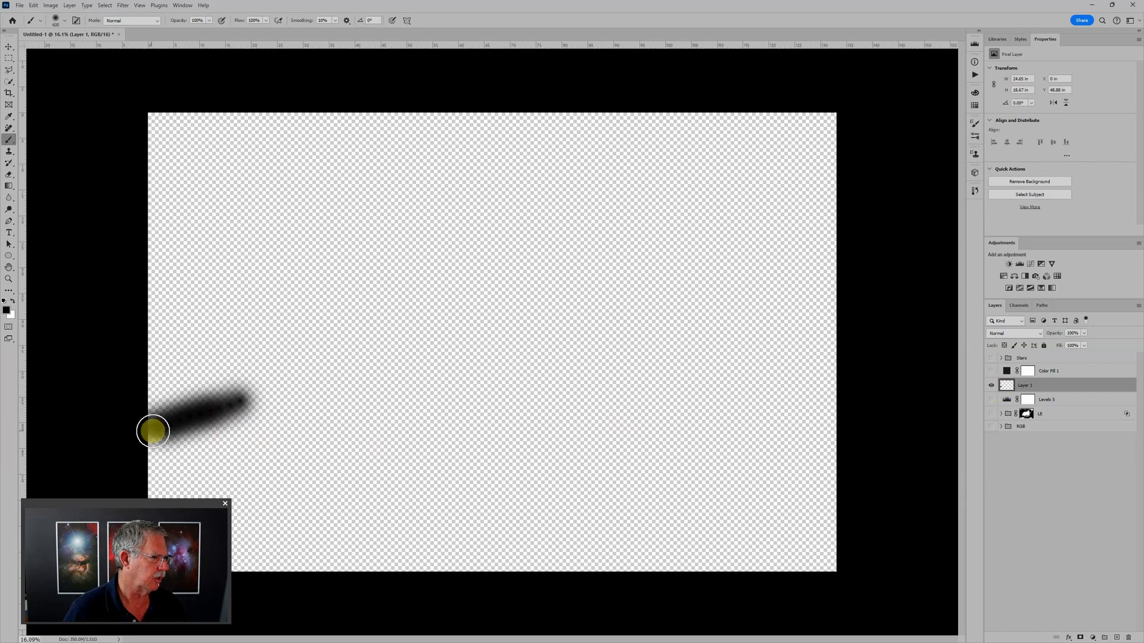
{"action": "left_click_drag", "start_coordinate": [176, 420], "coordinate": [235, 401]}
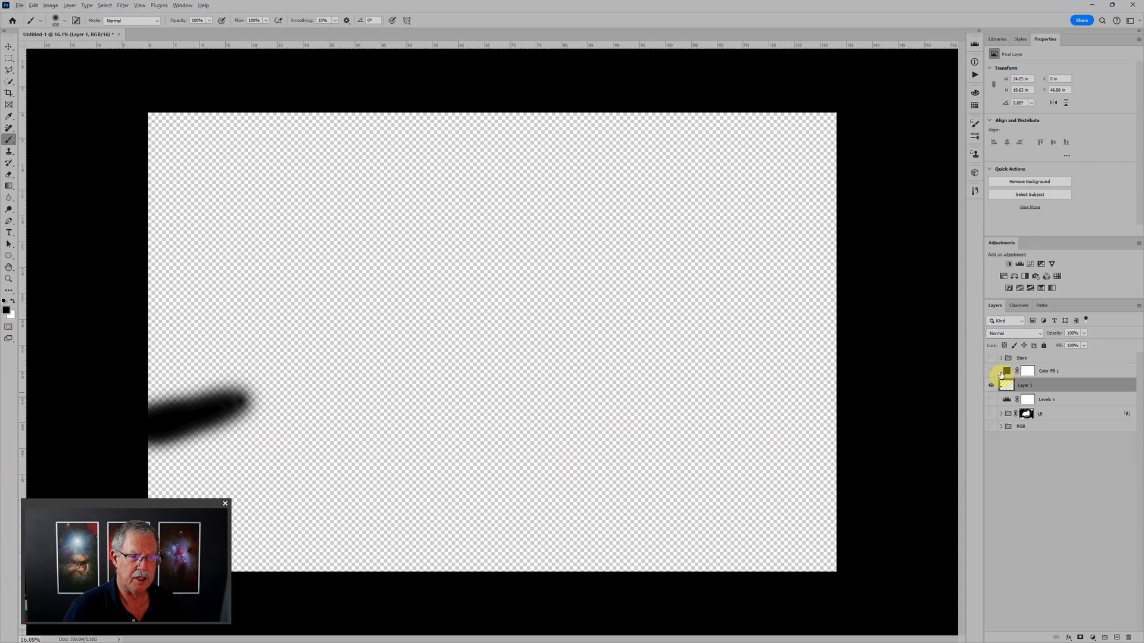
{"action": "left_click", "coordinate": [991, 384], "text": "alt"}
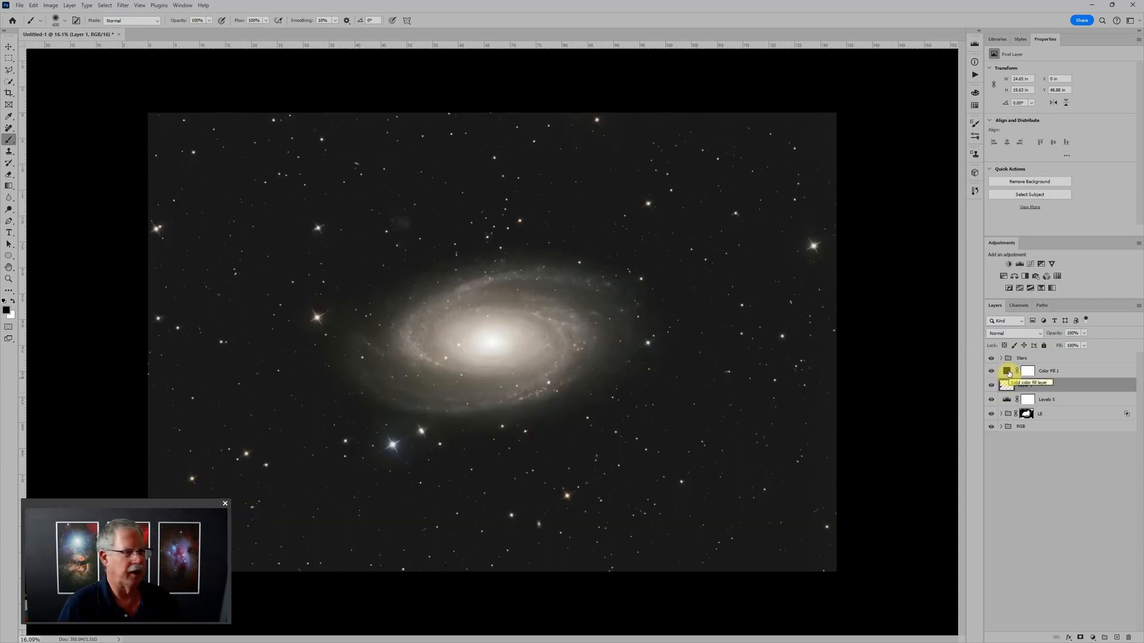
Examine the retouched background, the bright stars below the galaxy and the image as a whole
{"action": "scroll", "coordinate": [191, 455], "scroll_direction": "up", "scroll_amount": 2}
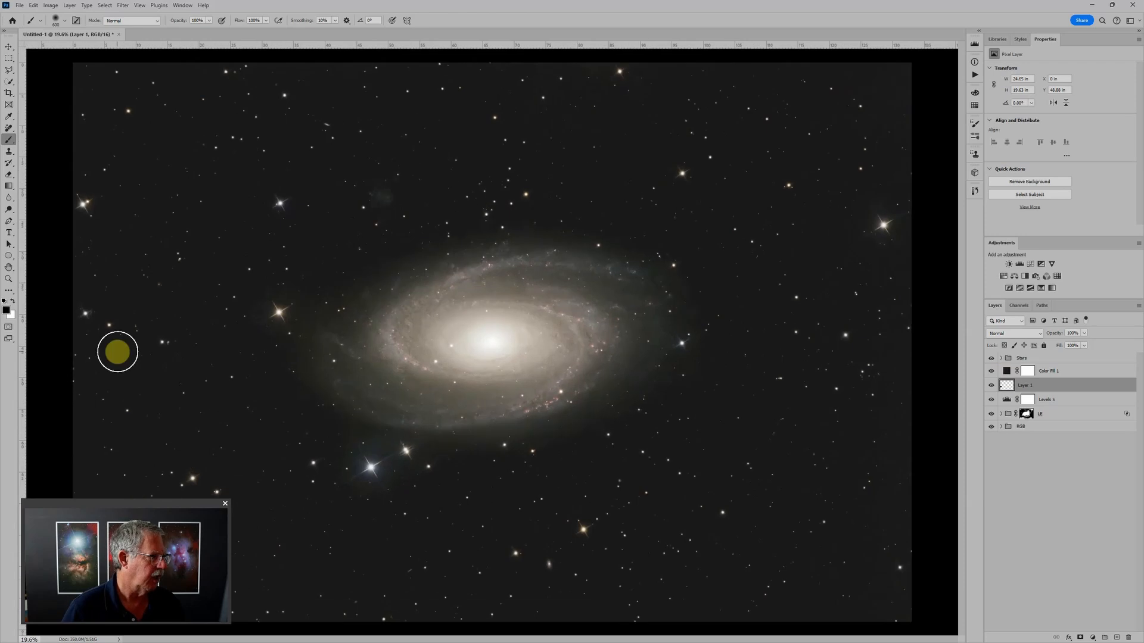
{"action": "scroll", "coordinate": [115, 434], "scroll_direction": "down", "scroll_amount": 2}
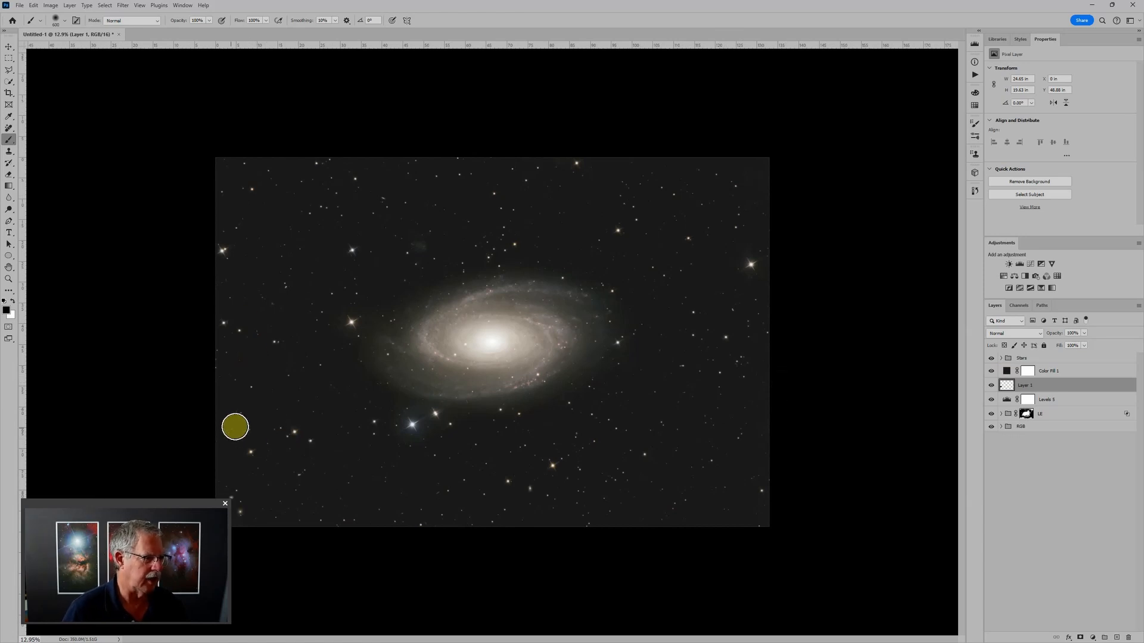
{"action": "scroll", "coordinate": [255, 439], "scroll_direction": "up", "scroll_amount": 1}
{"action": "scroll", "coordinate": [254, 439], "scroll_direction": "up", "scroll_amount": 8}
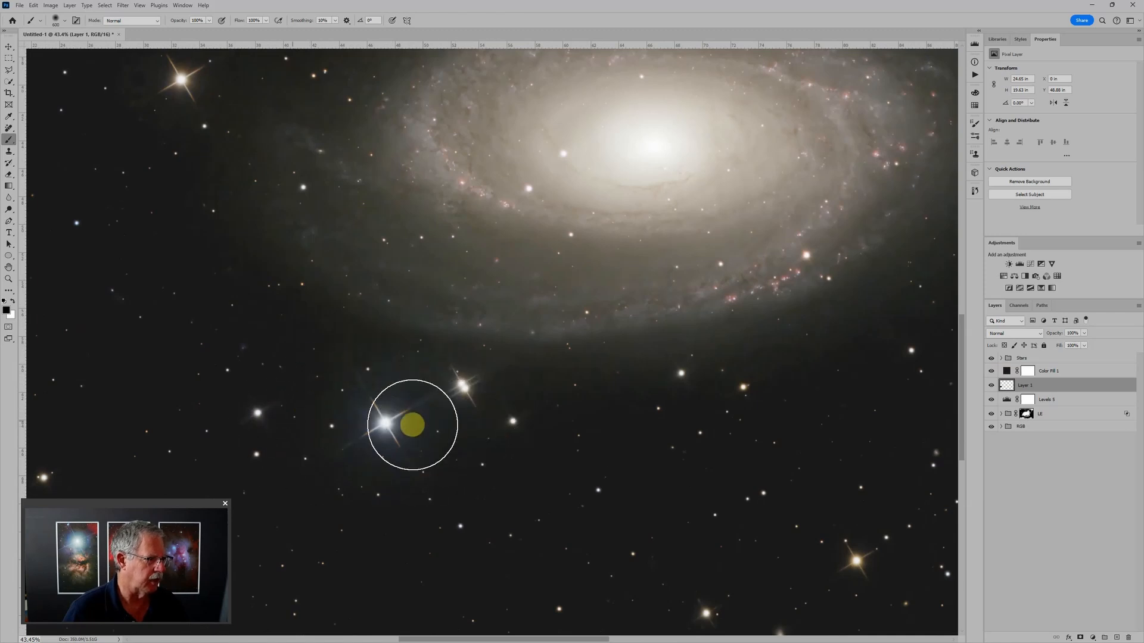
{"action": "scroll", "coordinate": [272, 416], "scroll_direction": "down", "scroll_amount": 7}
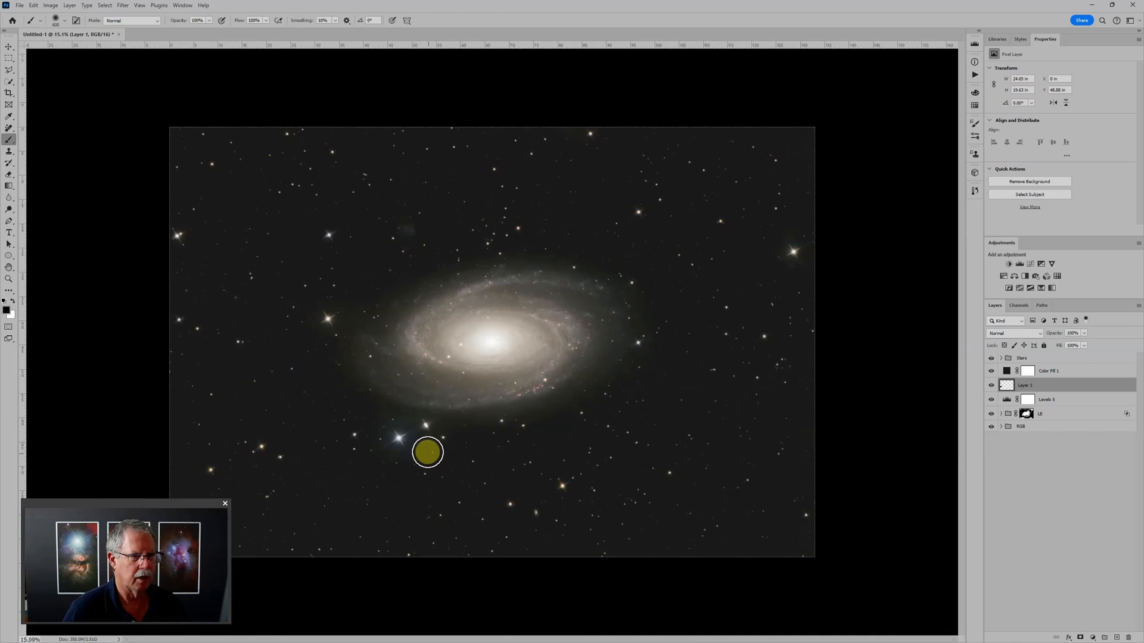
{"action": "scroll", "coordinate": [451, 475], "scroll_direction": "down", "scroll_amount": 2}
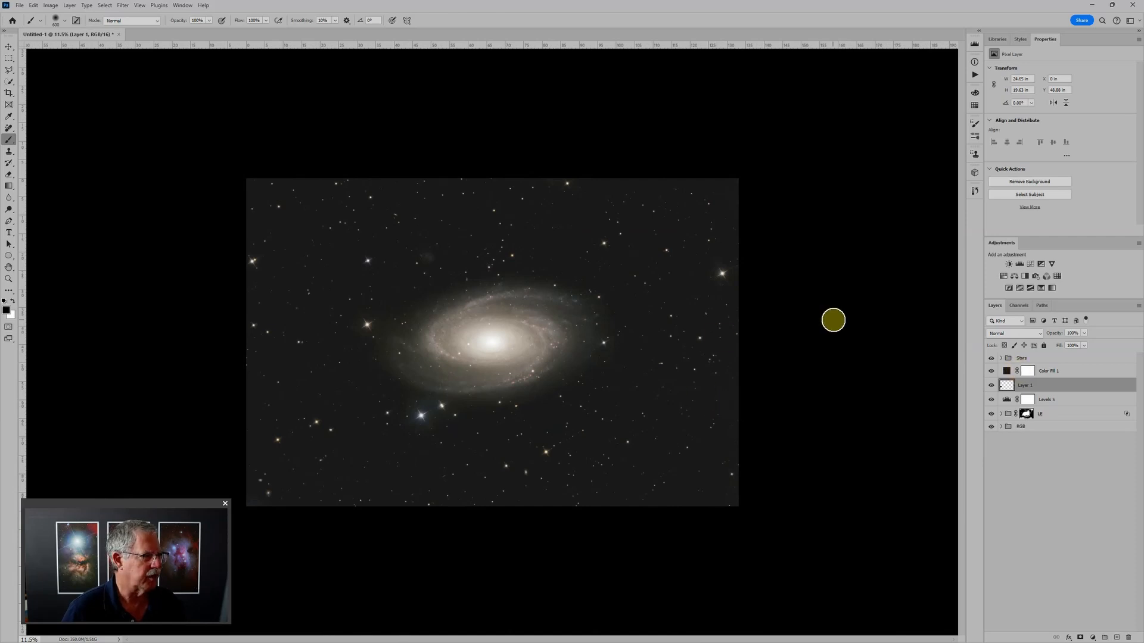
Review how the composite builds up by viewing the RGB and LE groups alone, then restoring the layers up to the Stars group
{"action": "left_click", "coordinate": [993, 428], "text": "alt"}
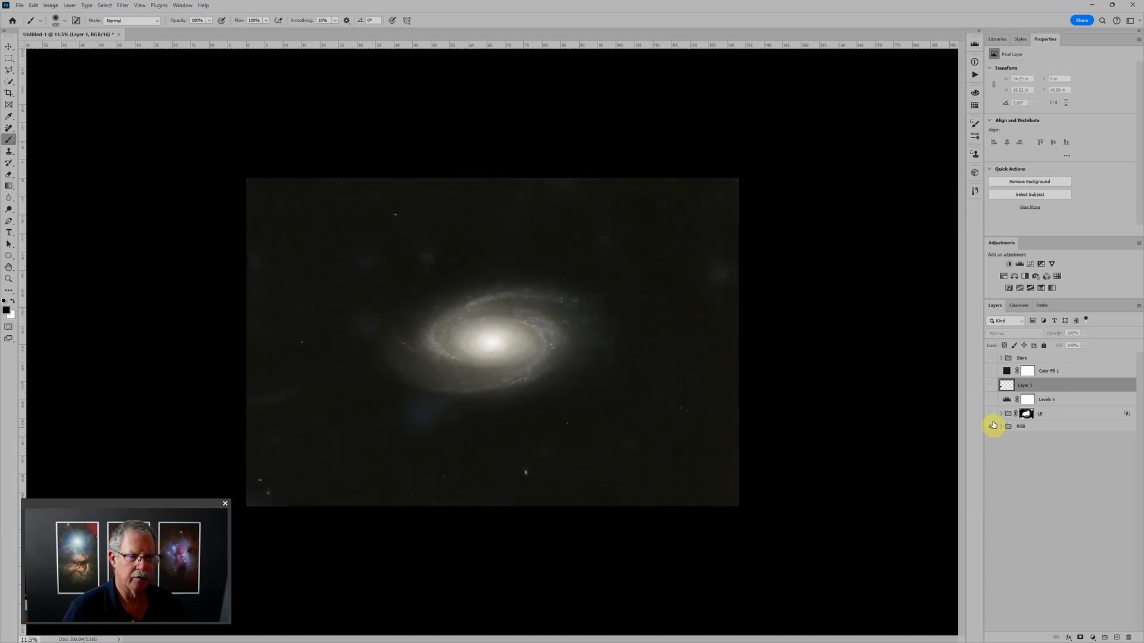
{"action": "left_click", "coordinate": [992, 427]}
{"action": "left_click", "coordinate": [992, 413]}
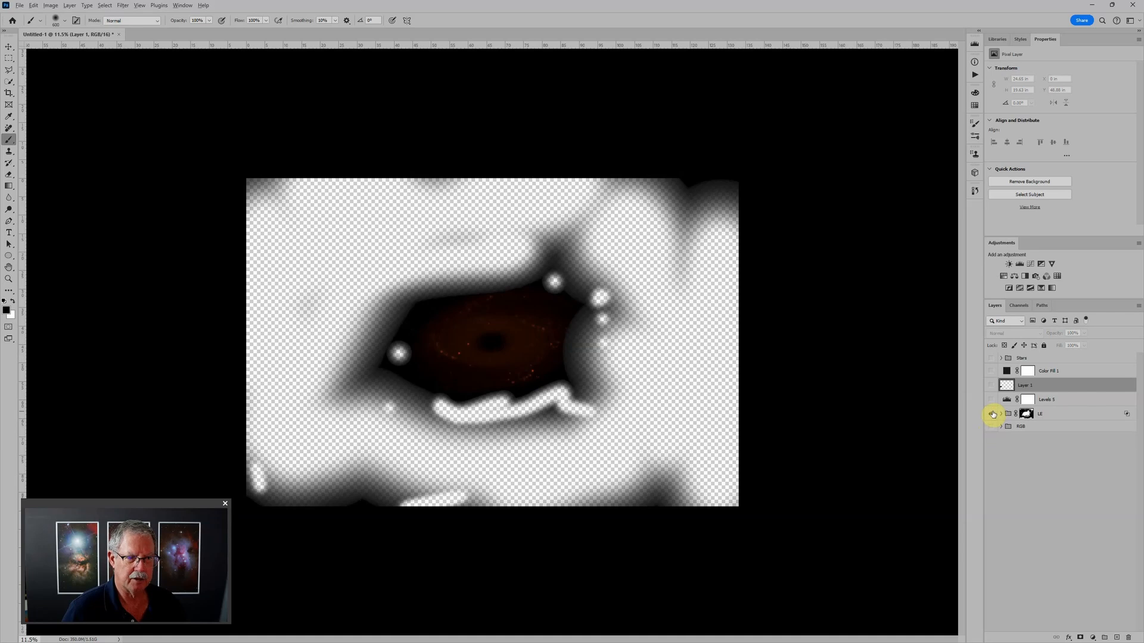
{"action": "left_click", "coordinate": [992, 413]}
{"action": "left_click", "coordinate": [993, 413]}
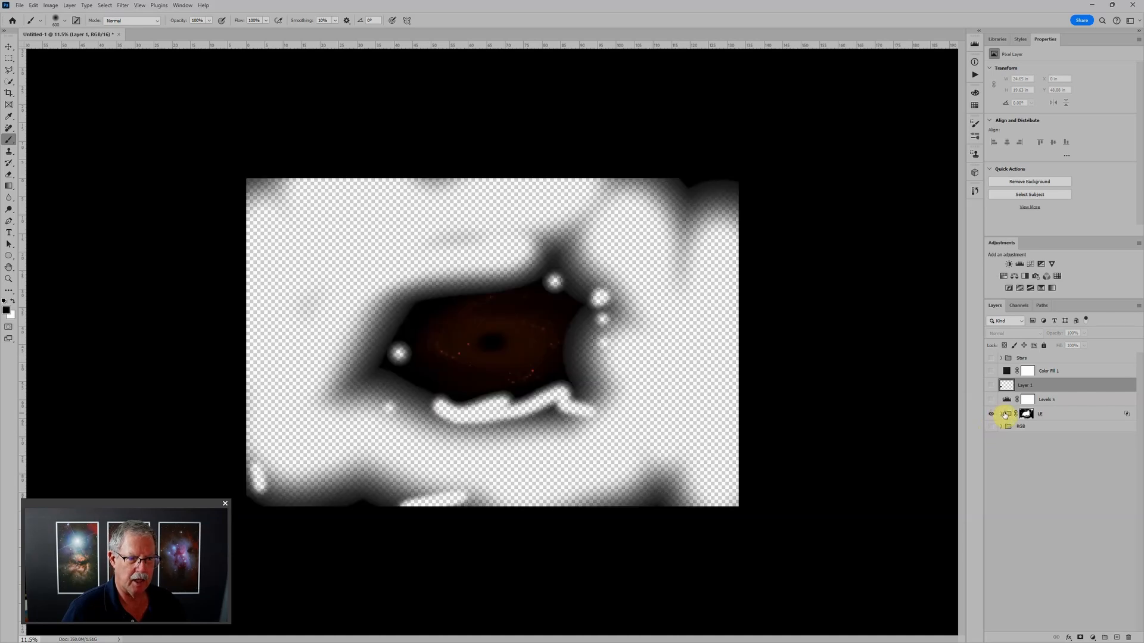
{"action": "left_click", "coordinate": [992, 414]}
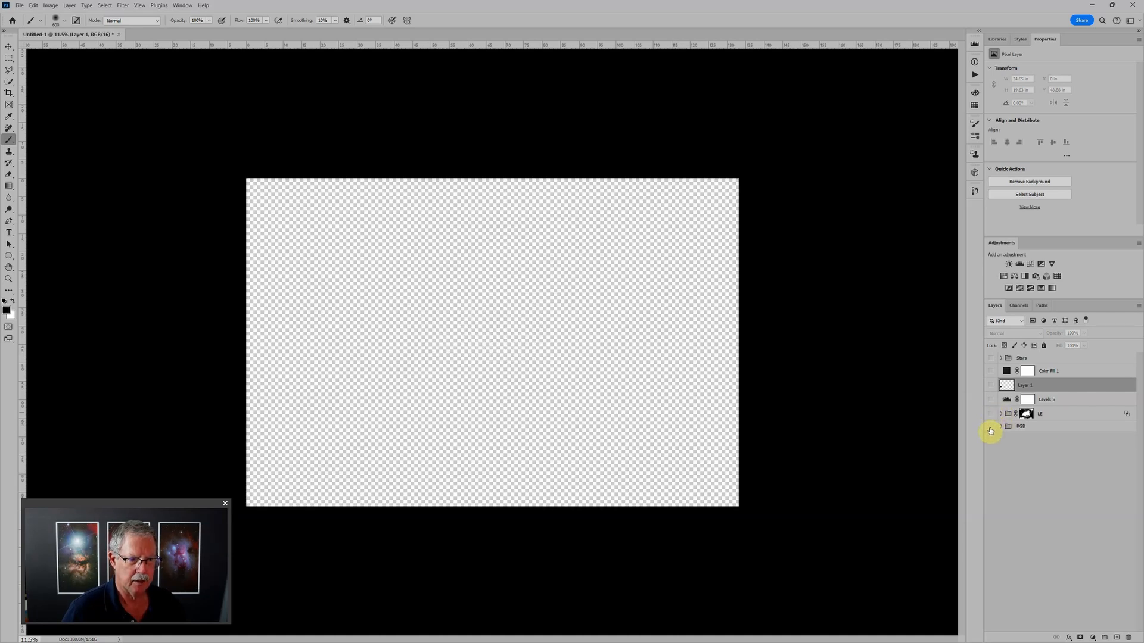
{"action": "left_click_drag", "start_coordinate": [990, 429], "coordinate": [982, 377]}
{"action": "left_click", "coordinate": [1001, 414]}
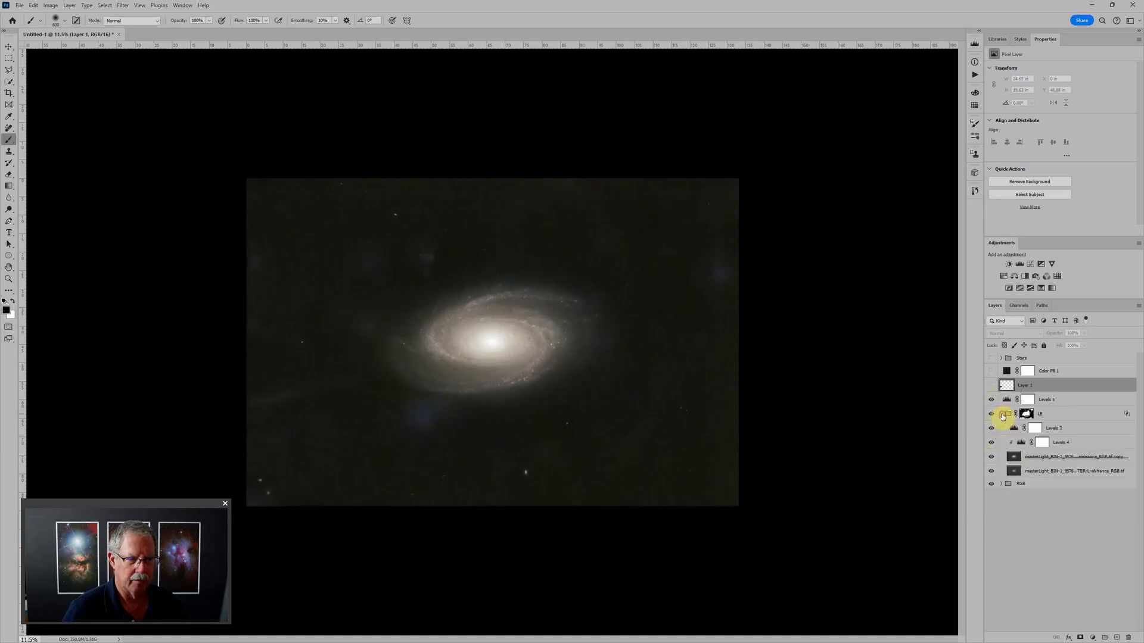
{"action": "left_click", "coordinate": [1001, 414]}
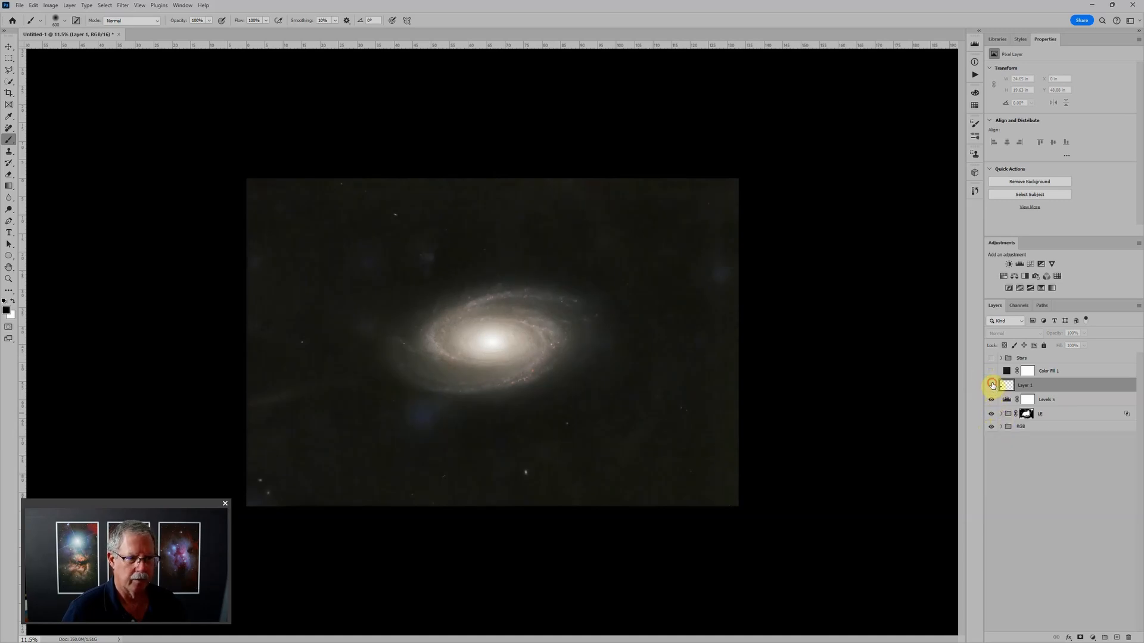
{"action": "left_click", "coordinate": [991, 386]}
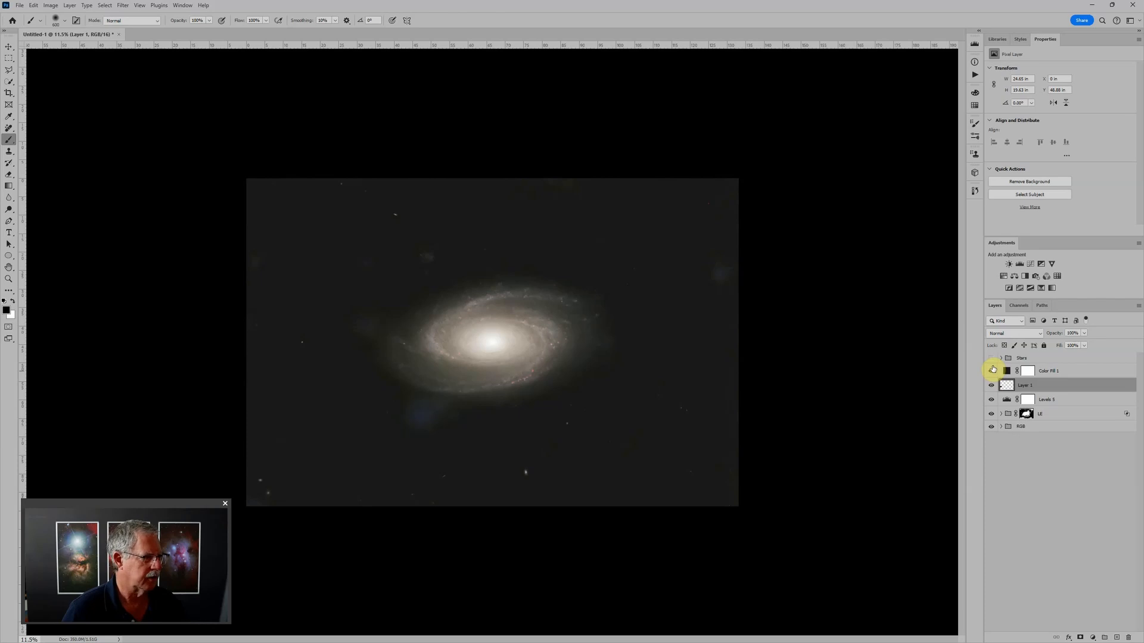
{"action": "left_click", "coordinate": [992, 357]}
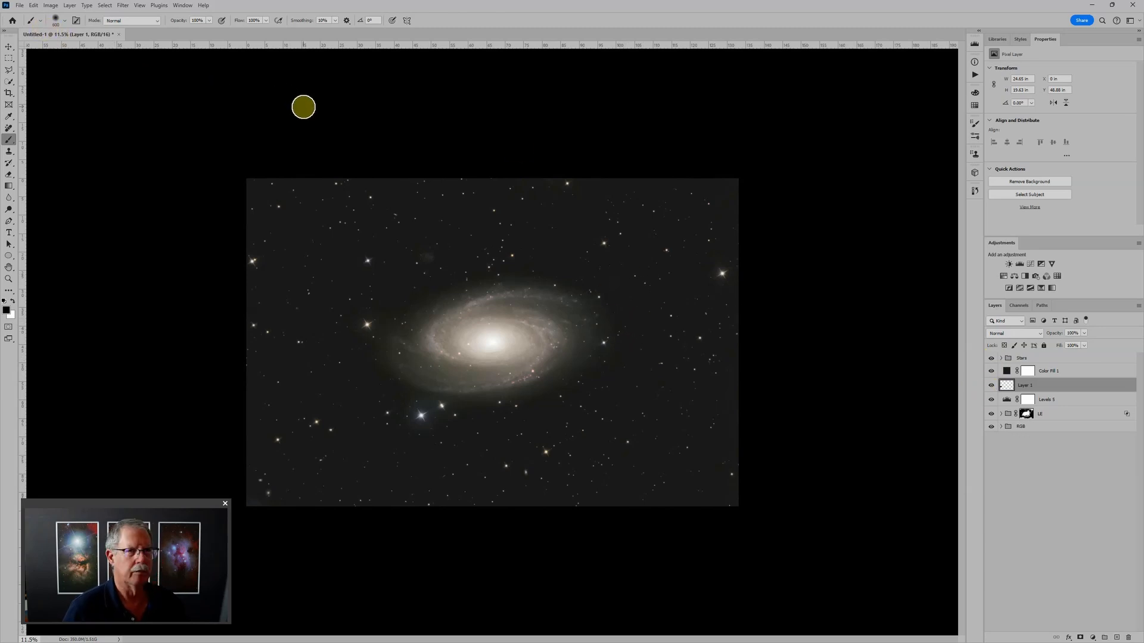
Start saving the composite in Large Document Format (PSB) with the file name M81 for Video
{"action": "left_click", "coordinate": [20, 6]}
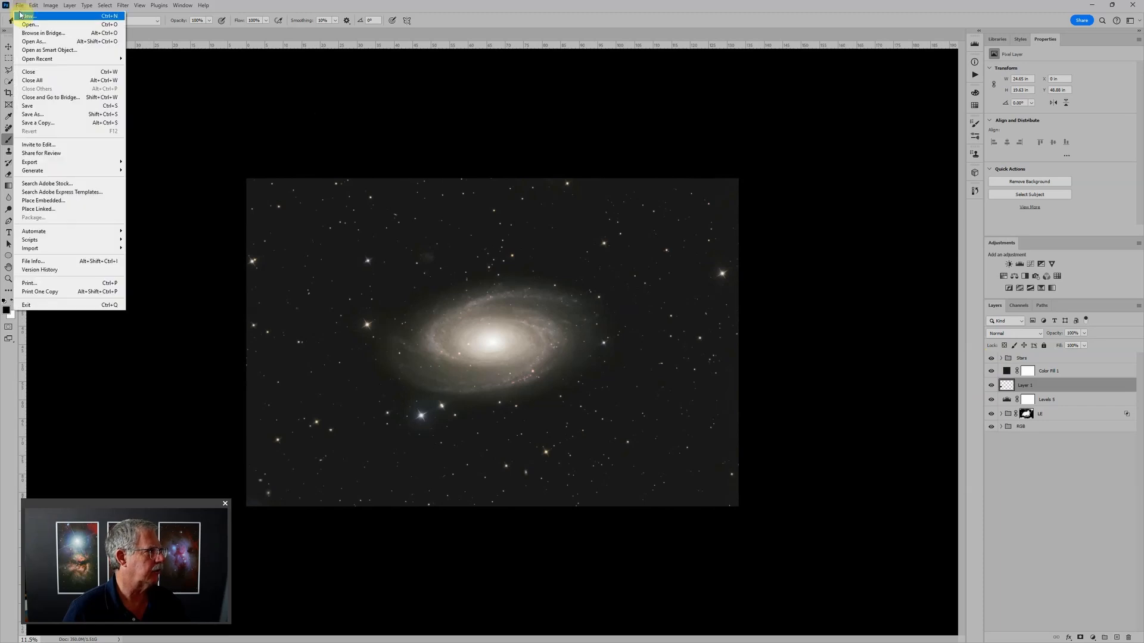
{"action": "left_click", "coordinate": [47, 123]}
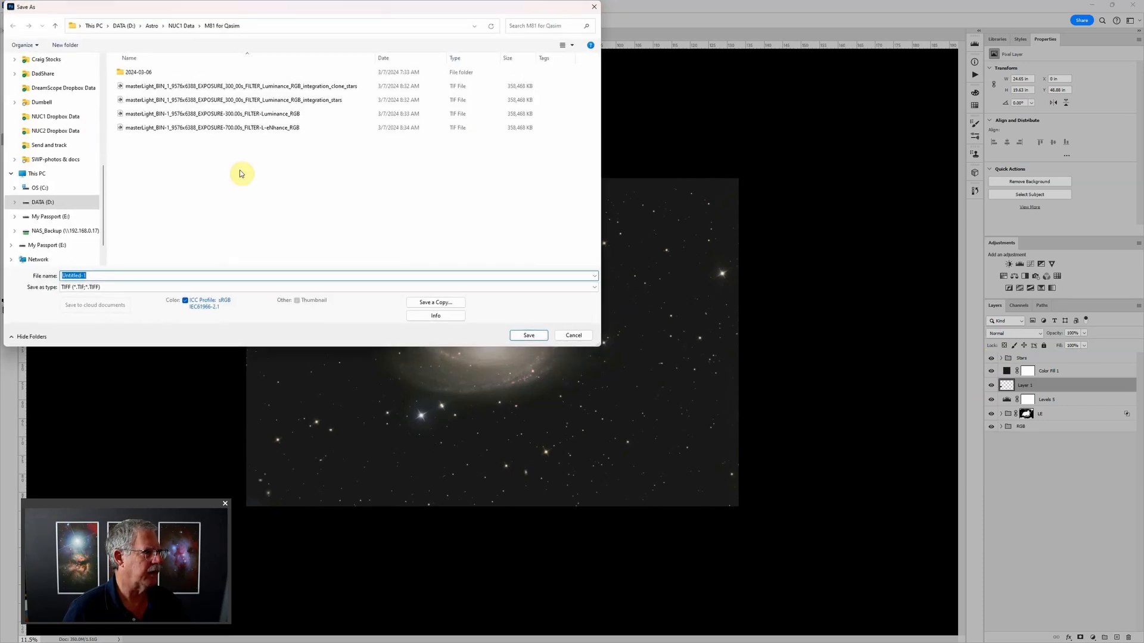
{"action": "left_click_drag", "start_coordinate": [235, 15], "coordinate": [495, 95]}
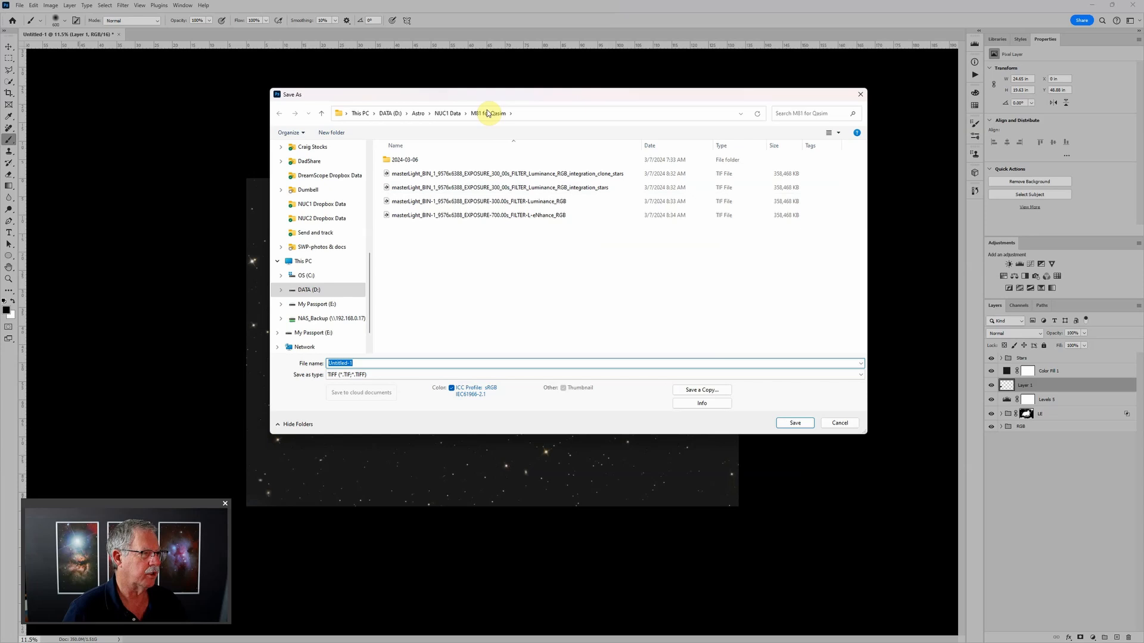
{"action": "left_click", "coordinate": [366, 375]}
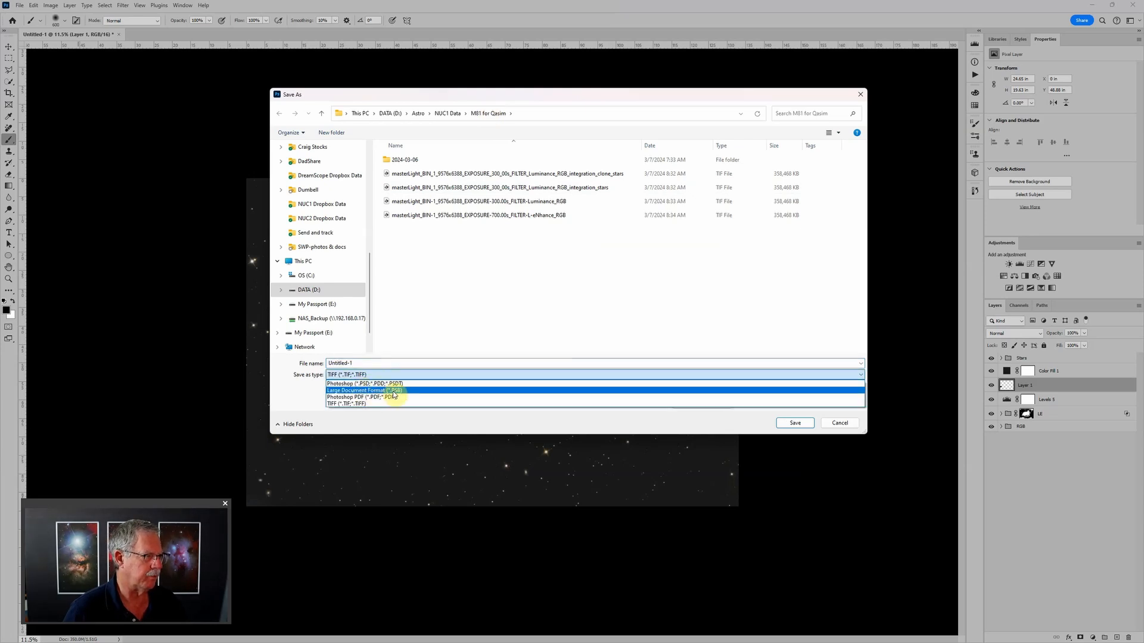
{"action": "left_click", "coordinate": [394, 392]}
{"action": "left_click_drag", "start_coordinate": [365, 363], "coordinate": [274, 361]}
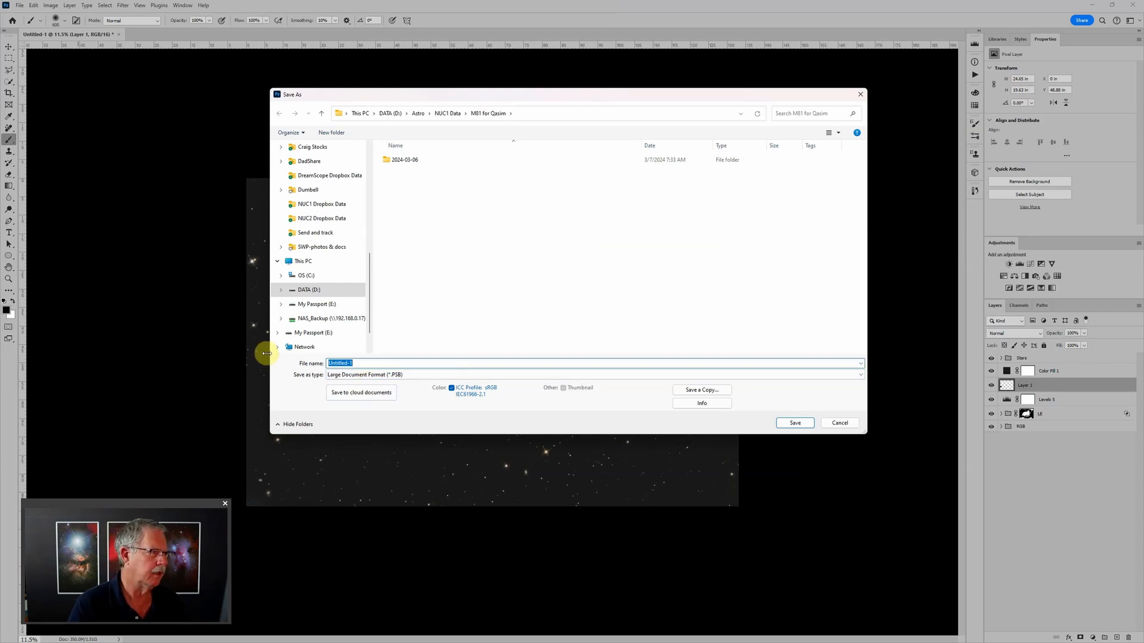
{"action": "type", "text": "M81 for"}
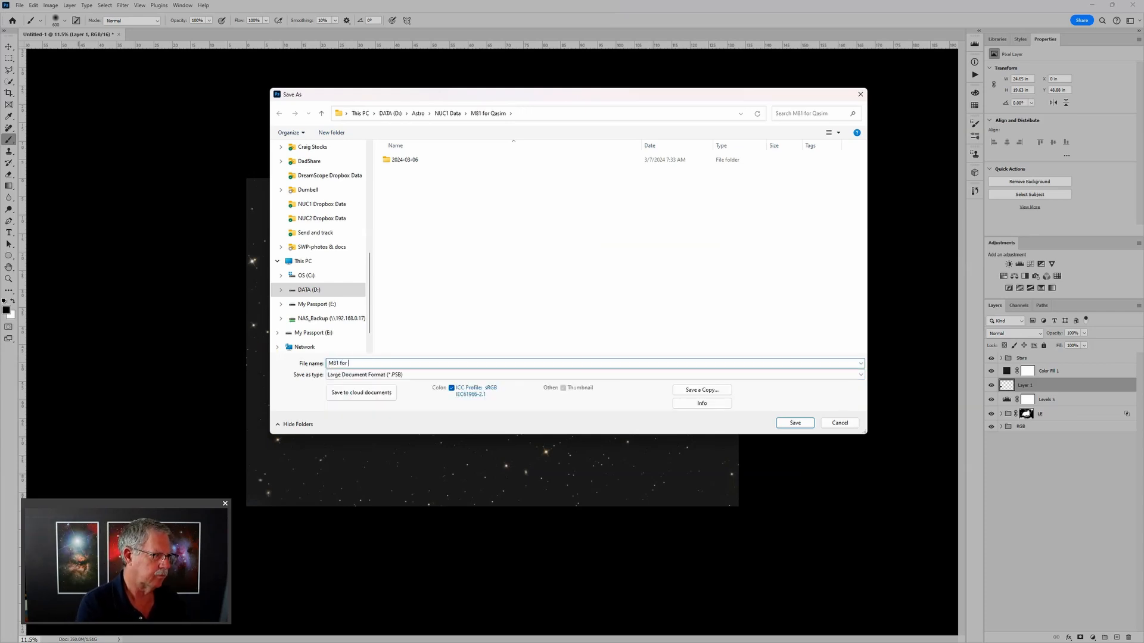
{"action": "type", "text": " Video"}
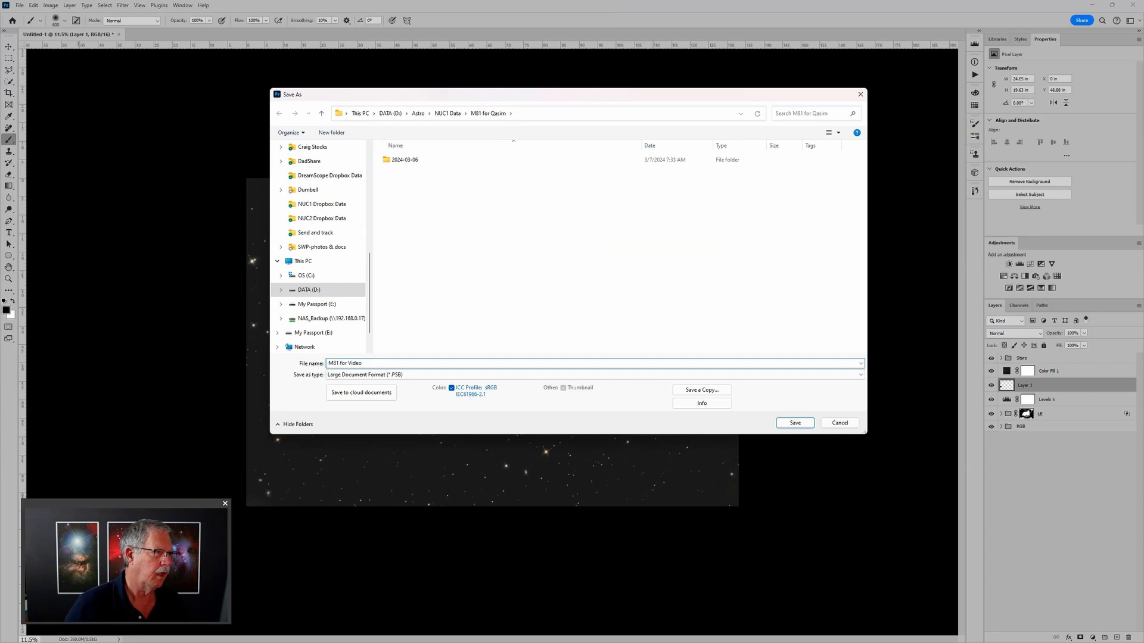
Save the composite as M81 for Video in the 2024 Photos folder, under My Documents and Photos on the OS (C:) drive
{"action": "scroll", "coordinate": [303, 197], "scroll_direction": "up", "scroll_amount": 3}
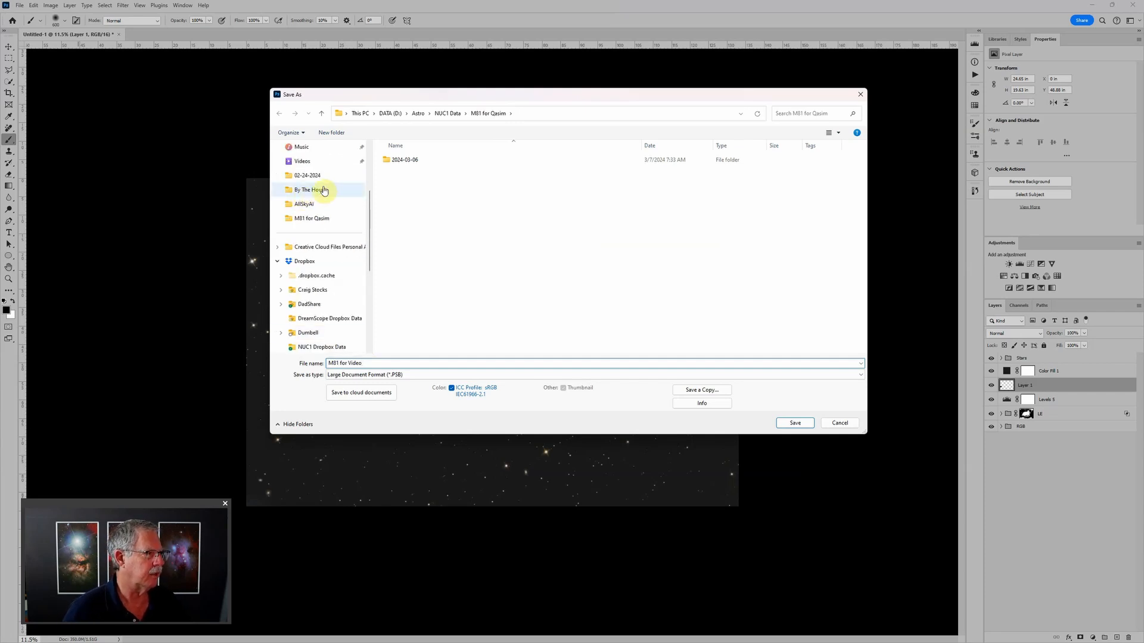
{"action": "scroll", "coordinate": [326, 221], "scroll_direction": "up", "scroll_amount": 3}
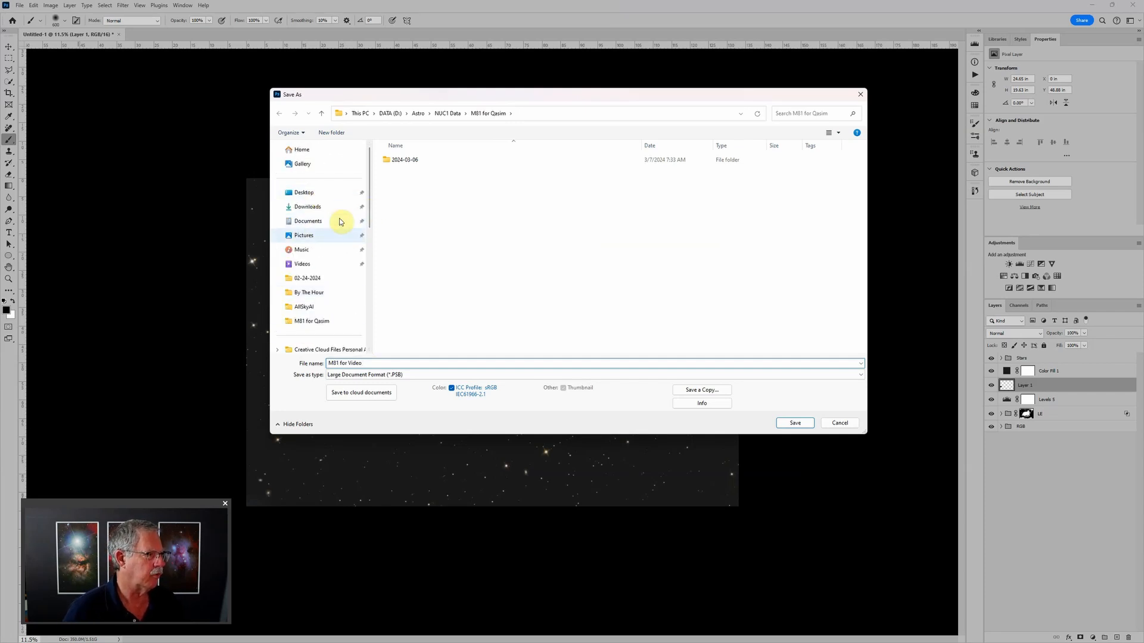
{"action": "left_click", "coordinate": [406, 113]}
{"action": "left_click", "coordinate": [373, 113]}
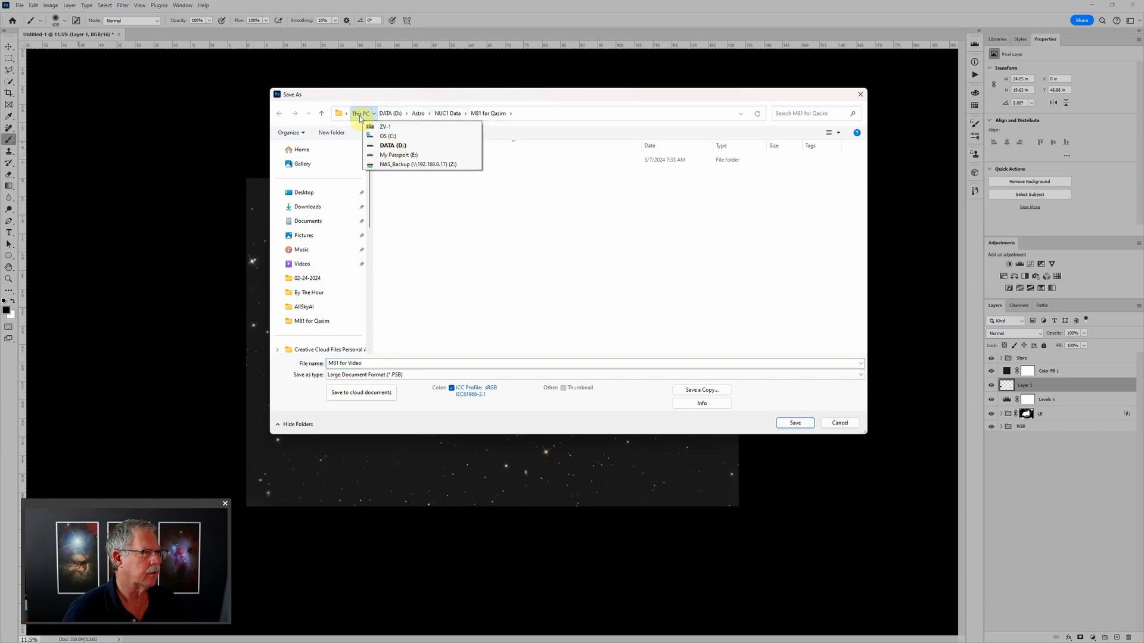
{"action": "left_click", "coordinate": [394, 136]}
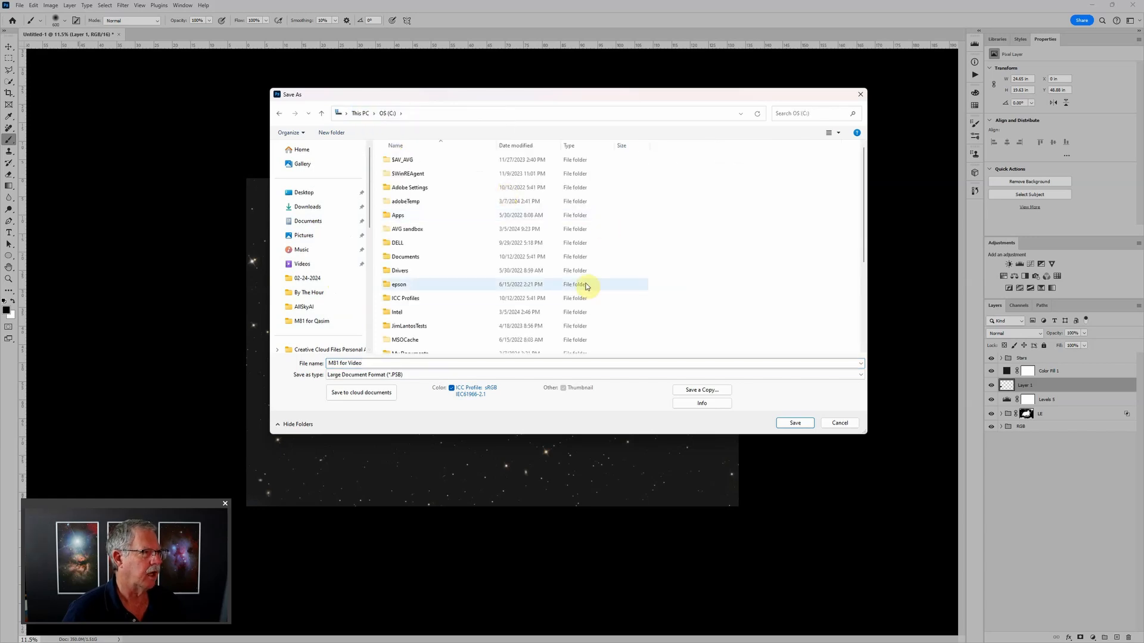
{"action": "scroll", "coordinate": [426, 250], "scroll_direction": "down", "scroll_amount": 1}
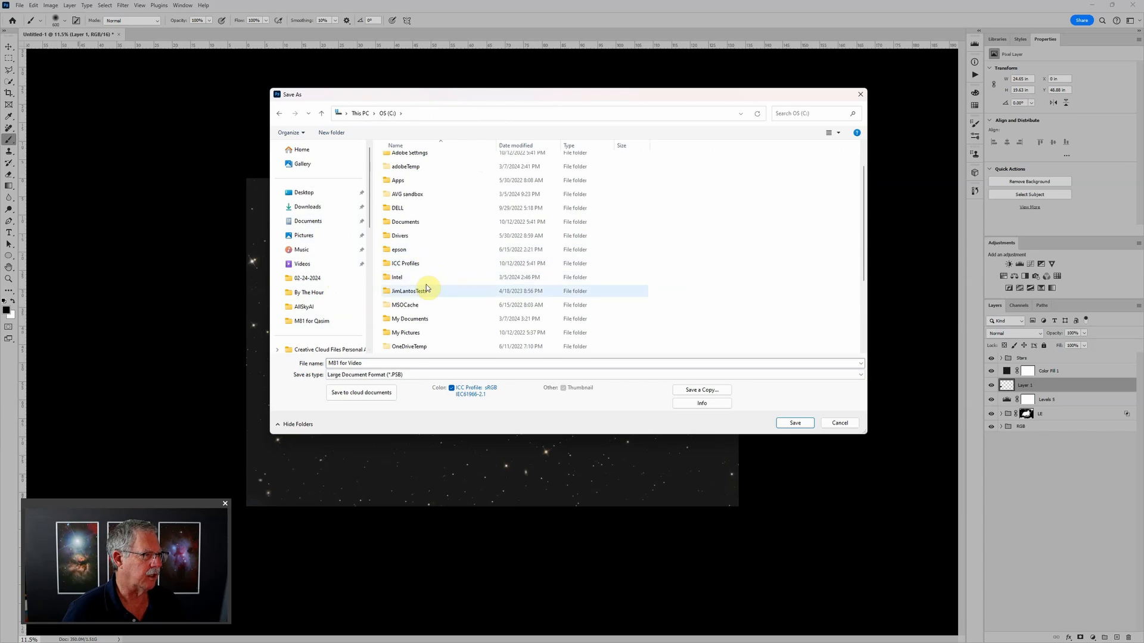
{"action": "double_click", "coordinate": [441, 319]}
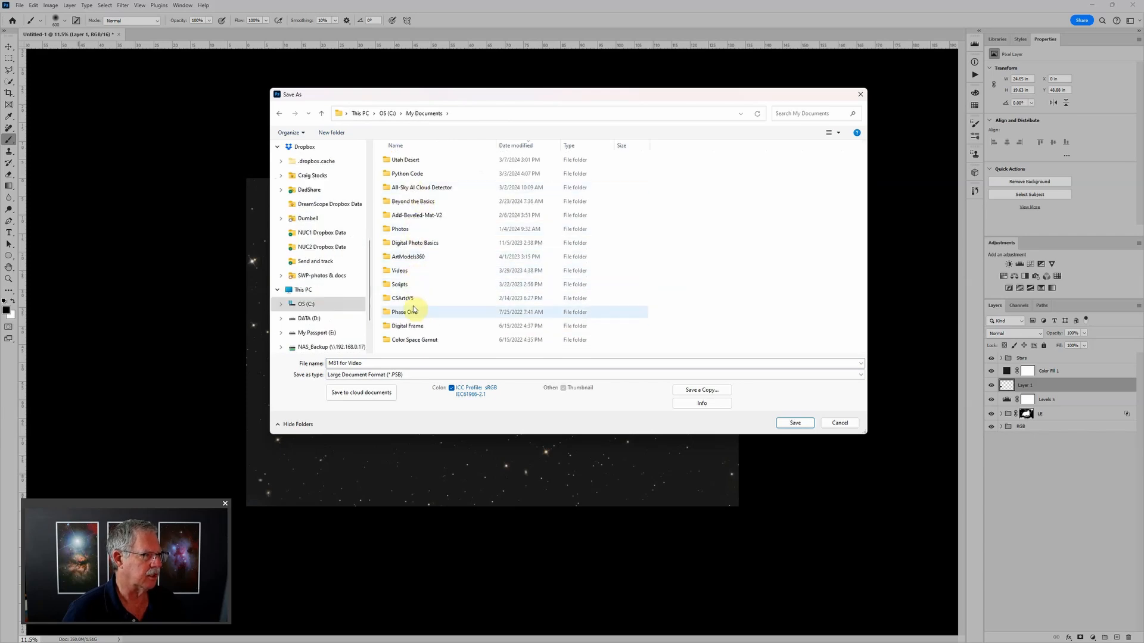
{"action": "left_click", "coordinate": [415, 231]}
{"action": "double_click", "coordinate": [415, 233]}
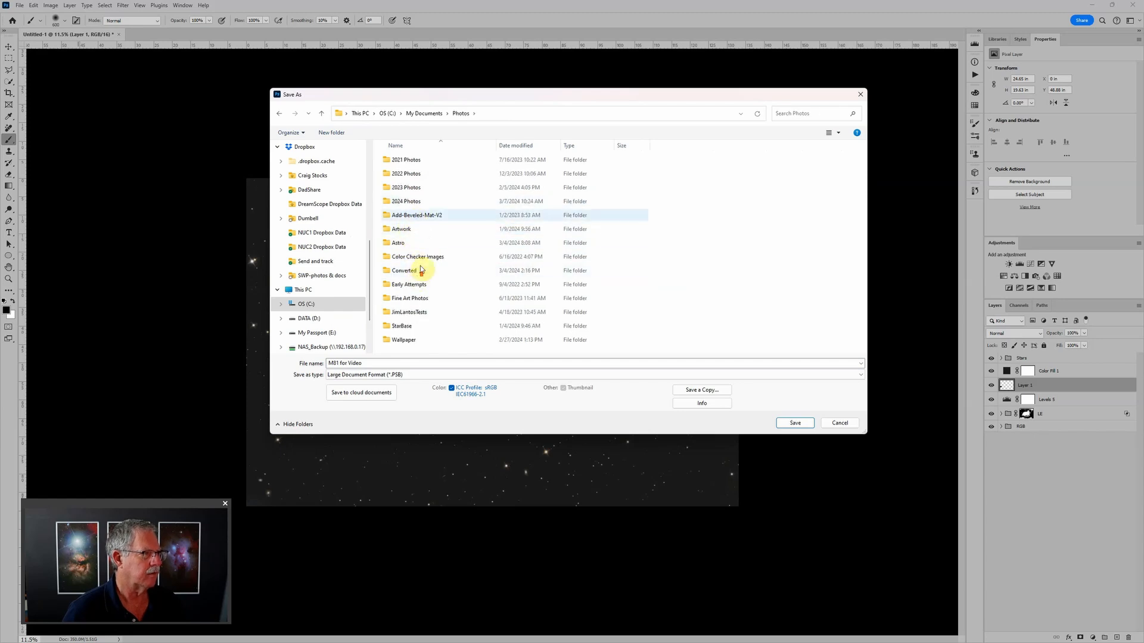
{"action": "double_click", "coordinate": [417, 201]}
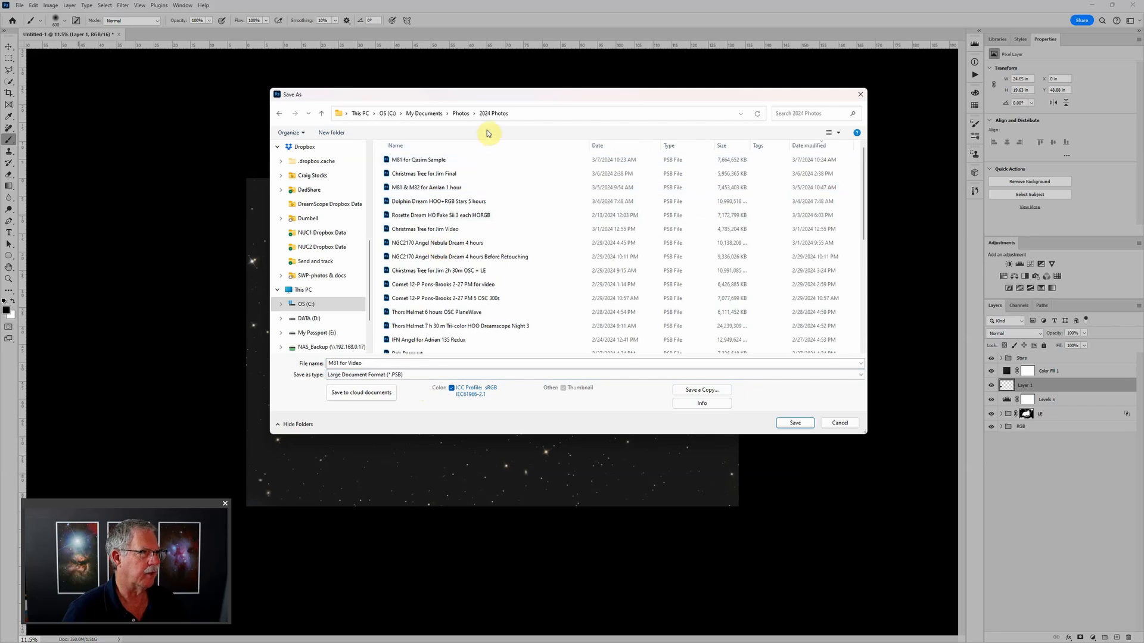
{"action": "left_click", "coordinate": [794, 424]}
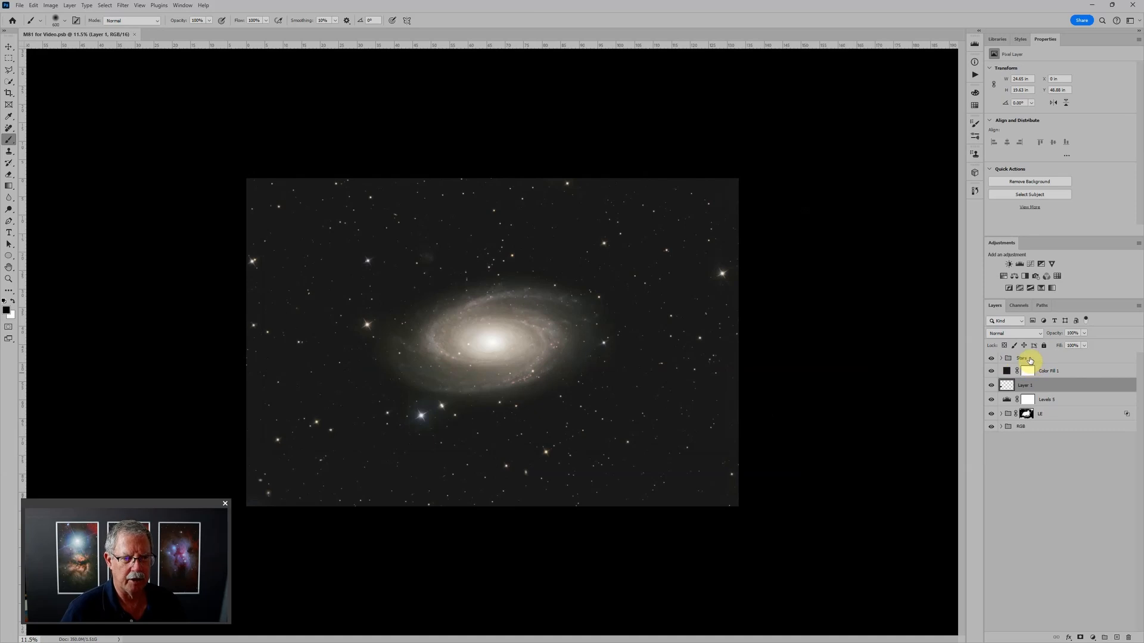
Close the saved composite and reopen M81 for Video.psb from the recent files
{"action": "left_click", "coordinate": [134, 34]}
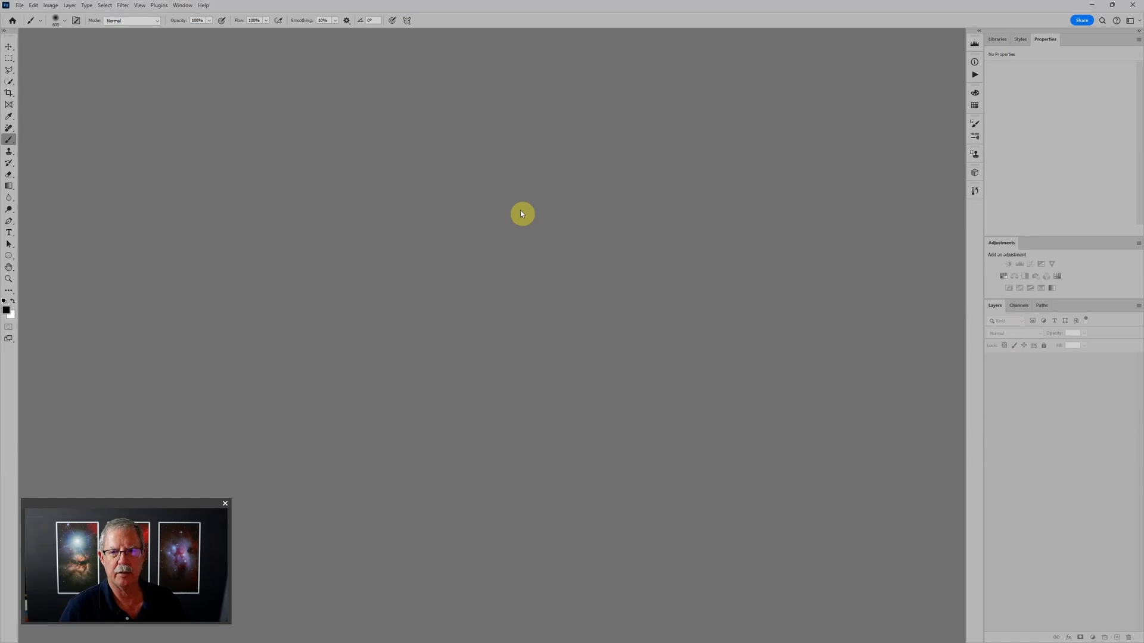
{"action": "left_click", "coordinate": [20, 6]}
{"action": "mouse_move", "coordinate": [36, 58]}
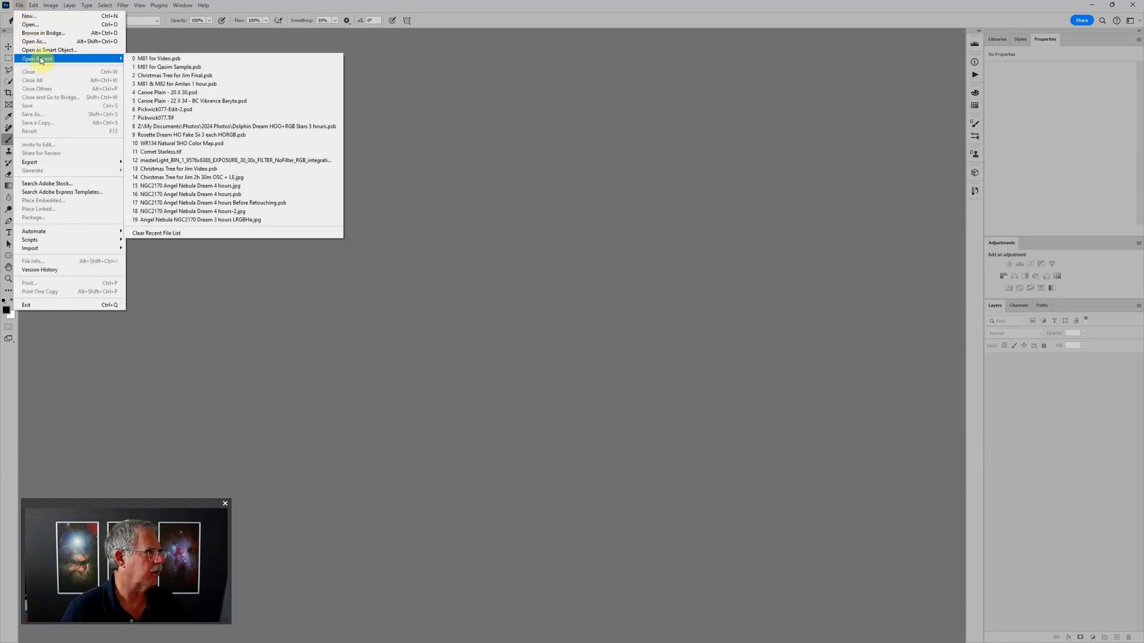
{"action": "left_click", "coordinate": [170, 58]}
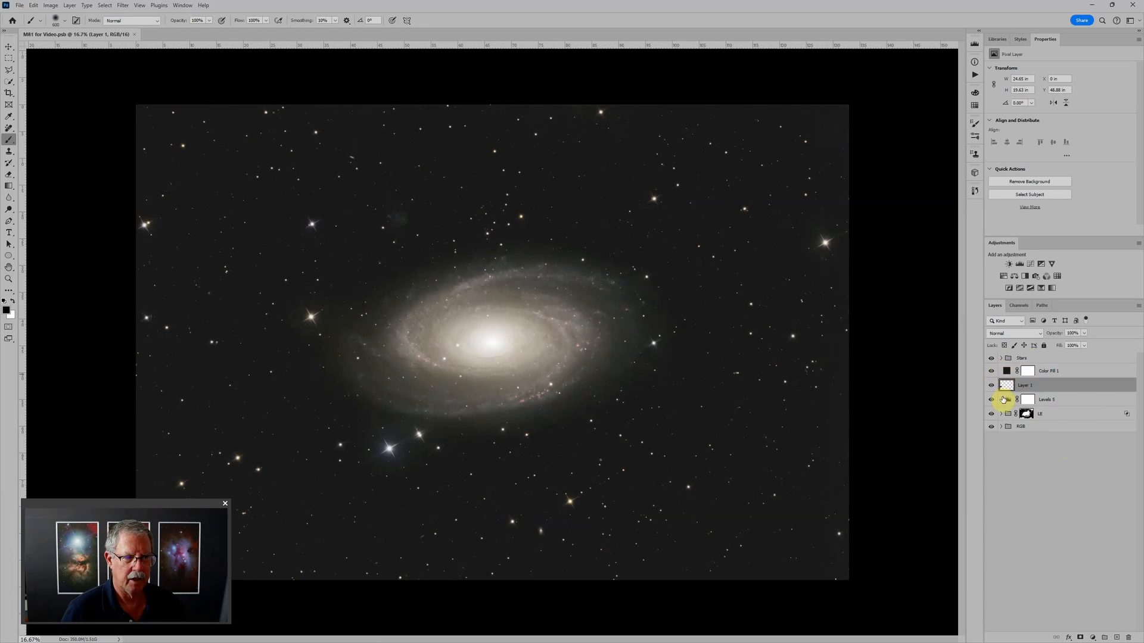
Darken the midtones of the Levels 5 adjustment layer slightly by setting its midtone input to 1.05
{"action": "left_click", "coordinate": [1007, 401]}
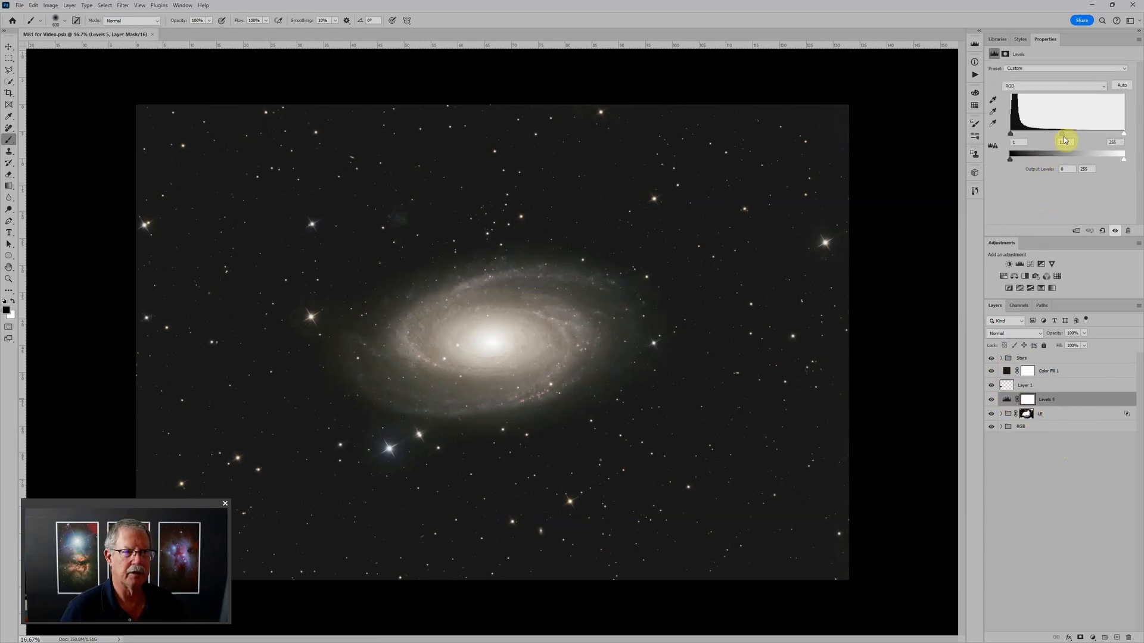
{"action": "left_click_drag", "start_coordinate": [1063, 135], "coordinate": [1067, 136]}
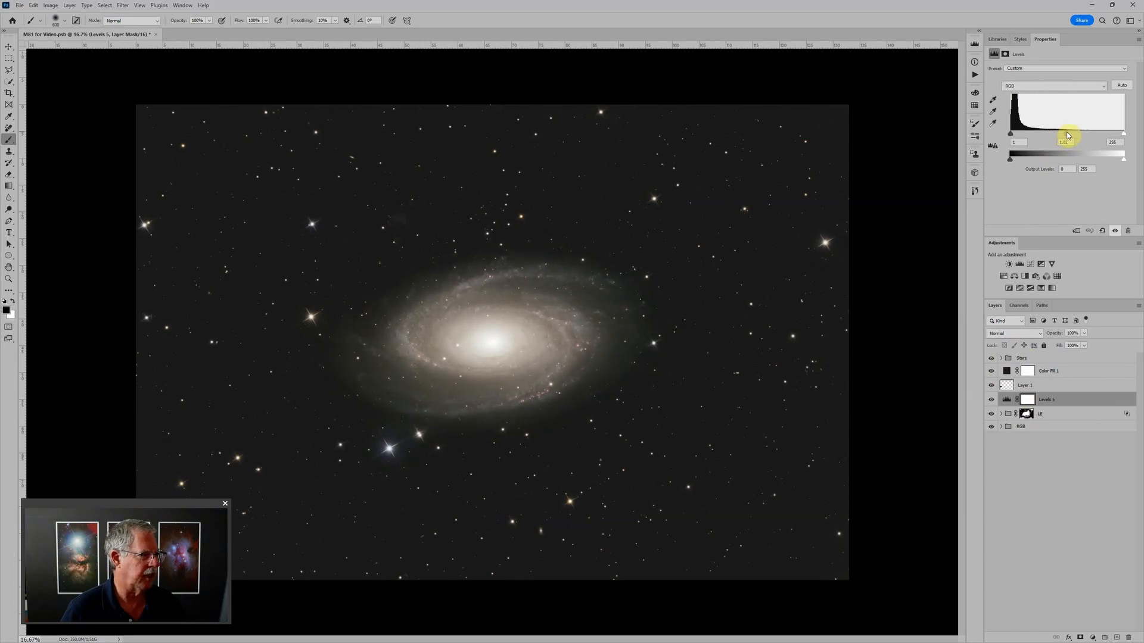
{"action": "scroll", "coordinate": [803, 206], "scroll_direction": "down", "scroll_amount": 3}
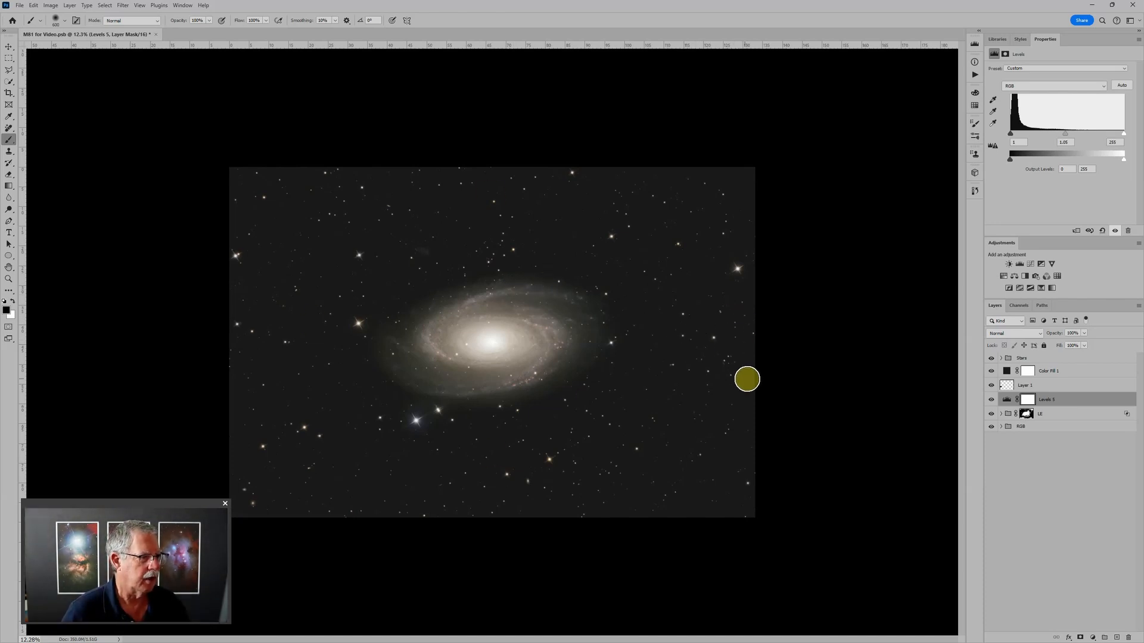
{"action": "scroll", "coordinate": [598, 375], "scroll_direction": "down", "scroll_amount": 1}
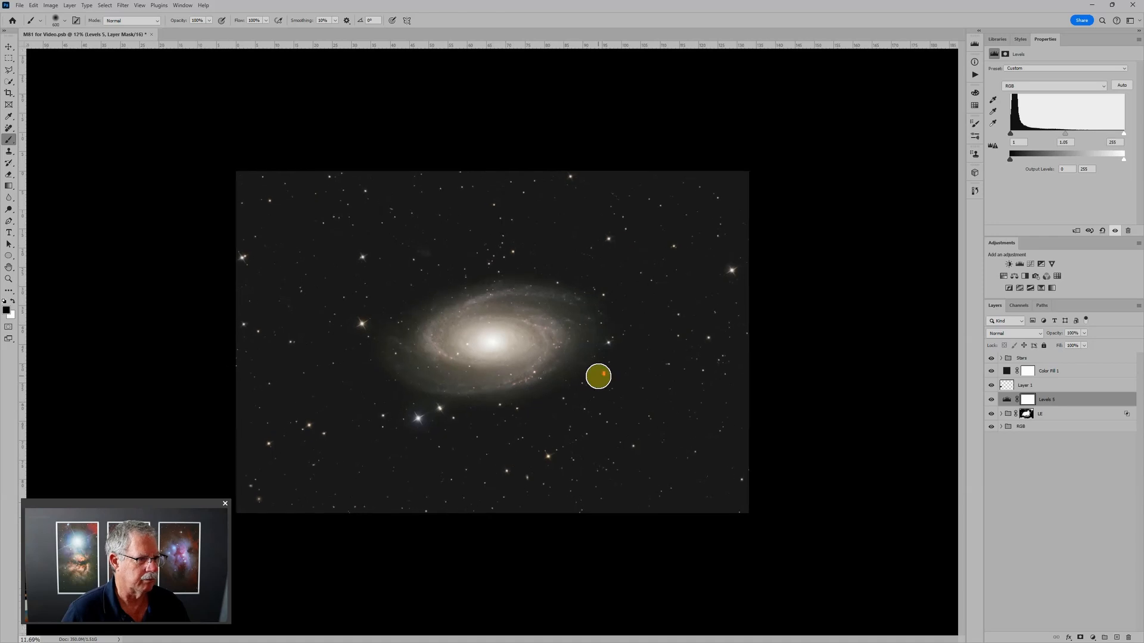